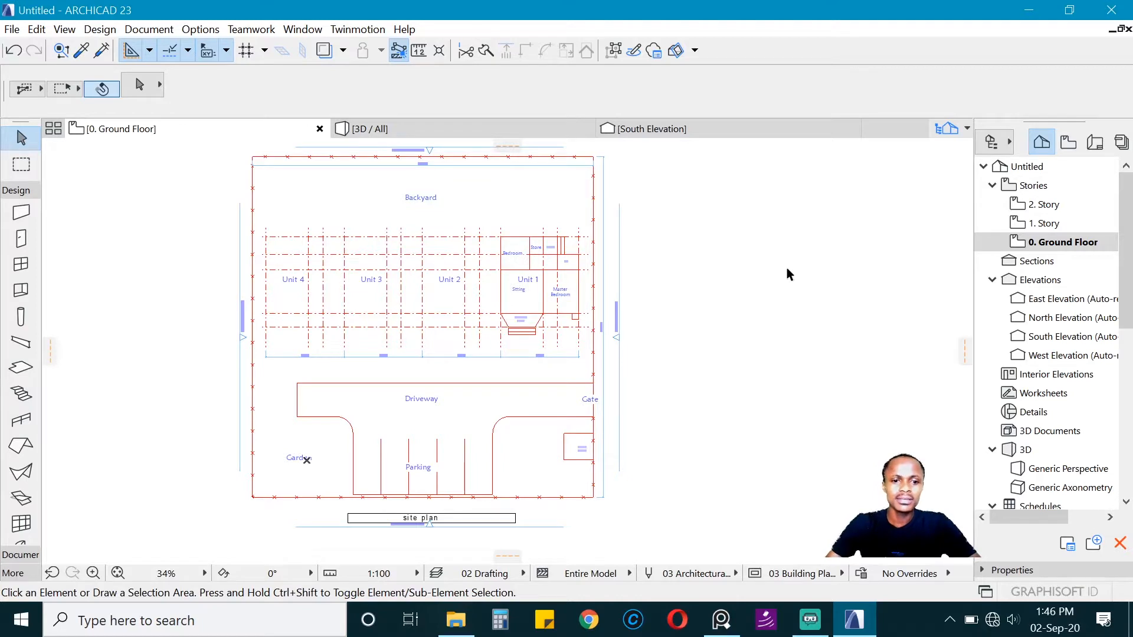
# Step: Examine the ground floor site plan, focusing on the room layout of Unit 1
pyautogui.moveTo(515, 278); pyautogui.dragTo(555, 285, button='middle')
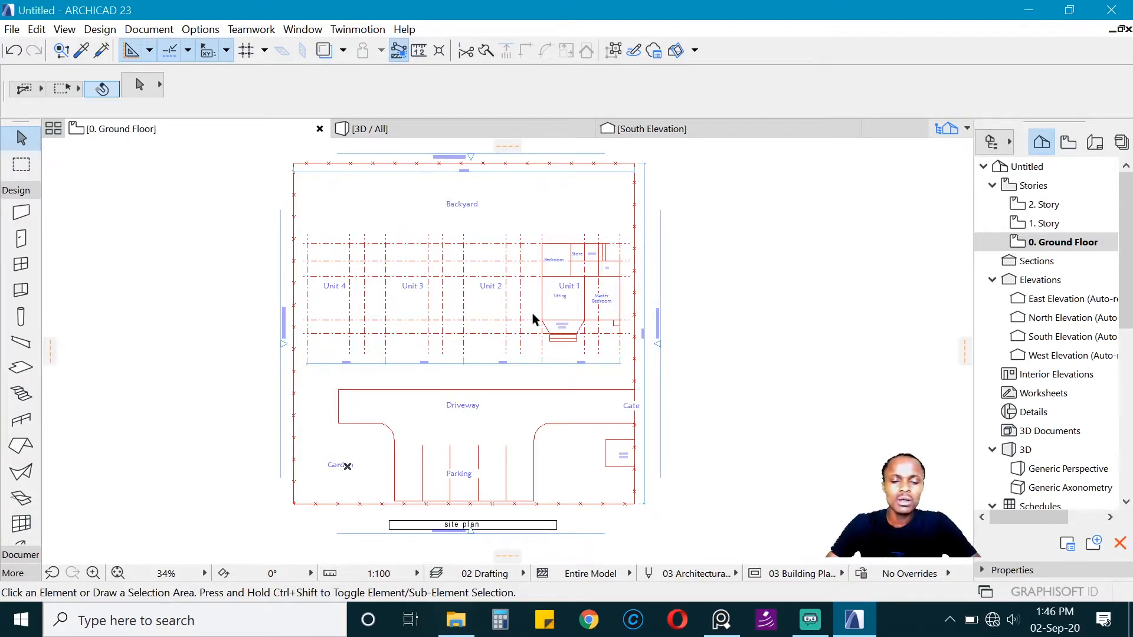
pyautogui.scroll(2, 593, 295)
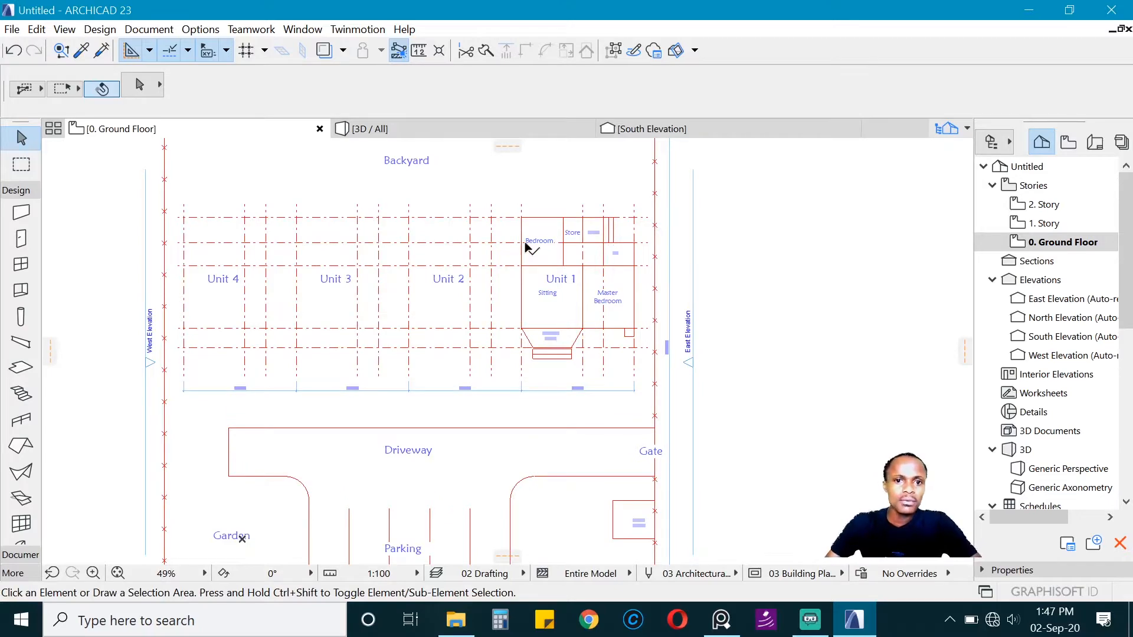
pyautogui.scroll(2, 662, 255)
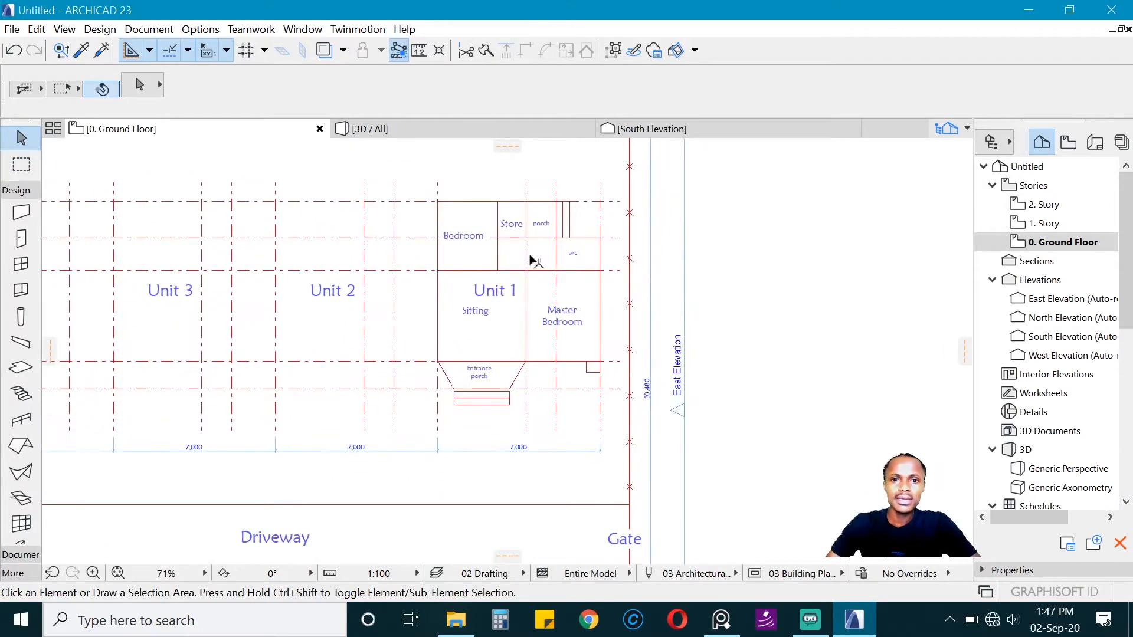
pyautogui.scroll(2, 537, 230)
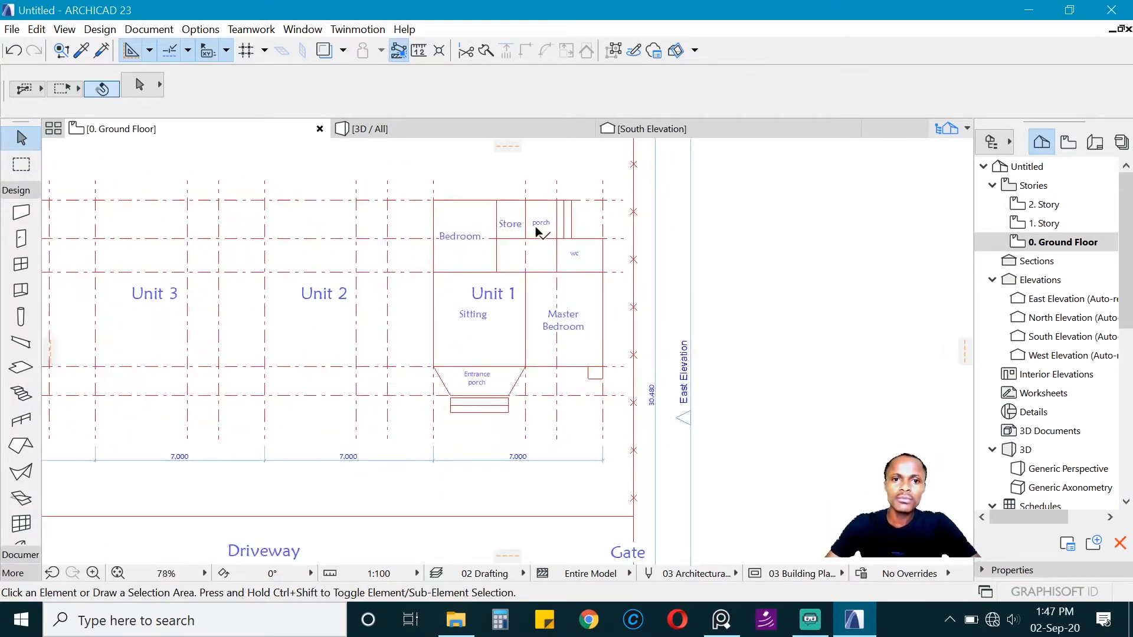
pyautogui.hotkey('ctrl', 'a')
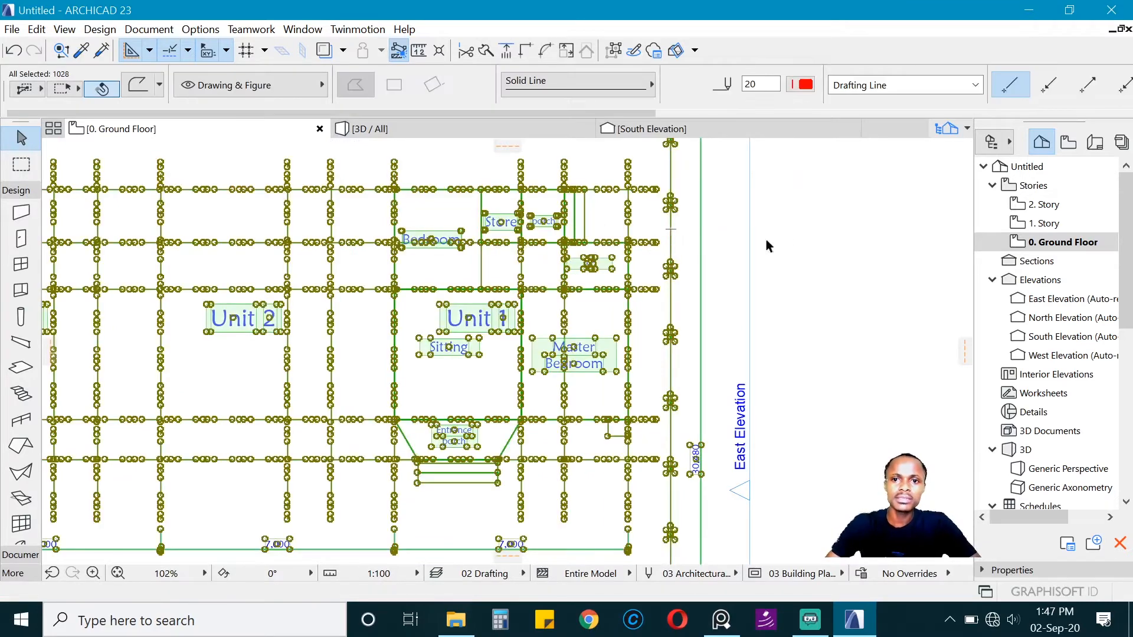
pyautogui.press('Escape')
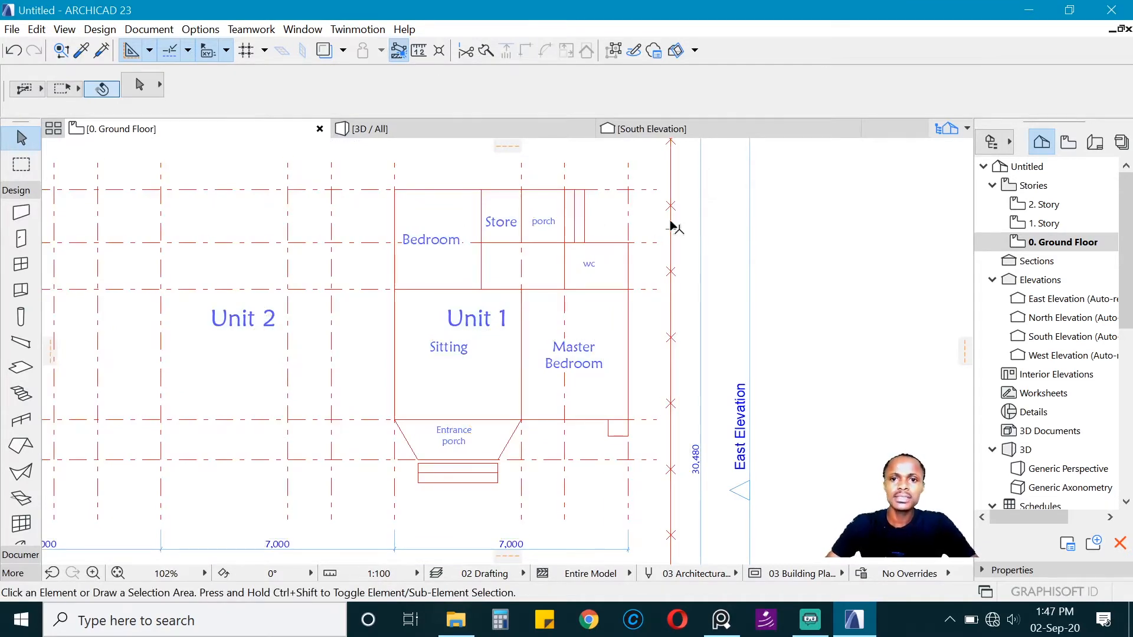
pyautogui.hotkey('ctrl', 'a')
pyautogui.click(791, 227)
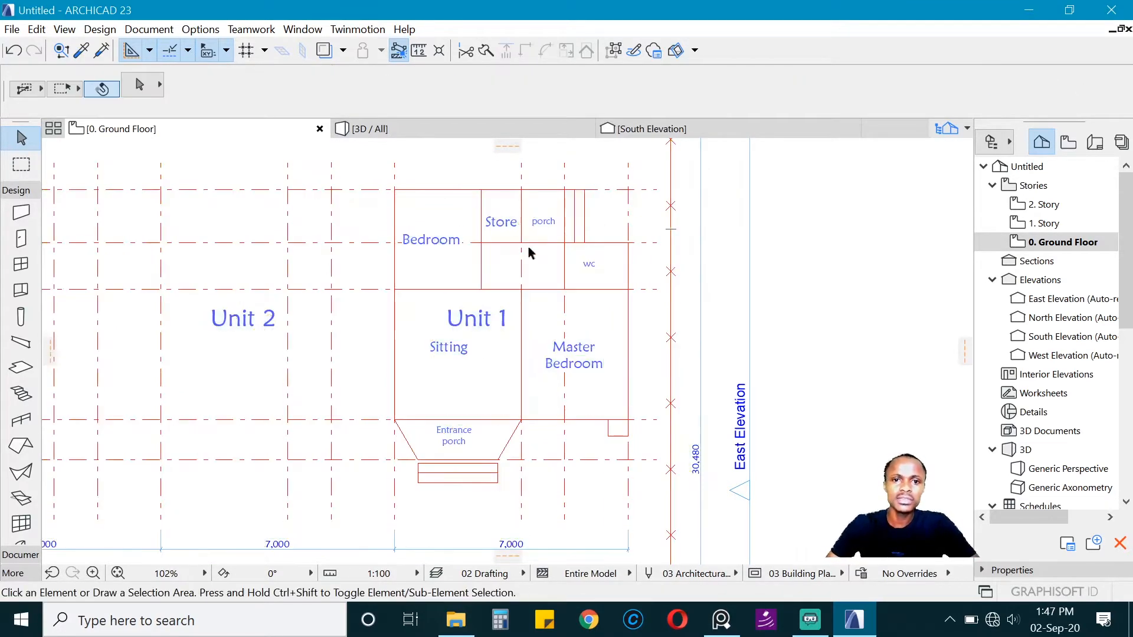
pyautogui.scroll(-2, 597, 253)
pyautogui.scroll(1, 597, 248)
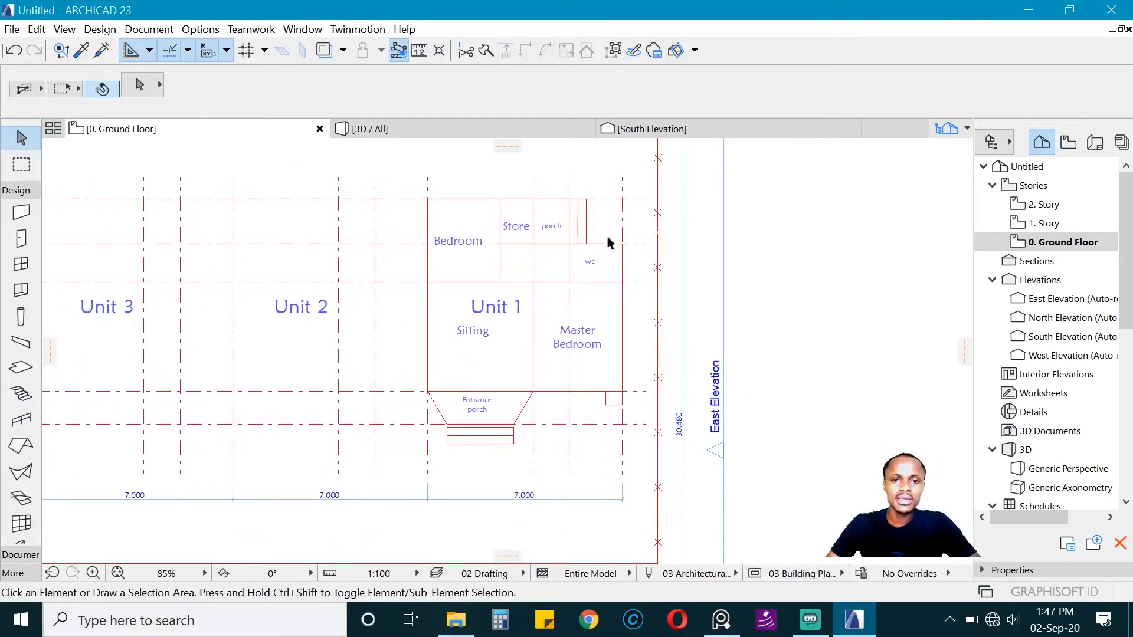
pyautogui.scroll(-3, 613, 259)
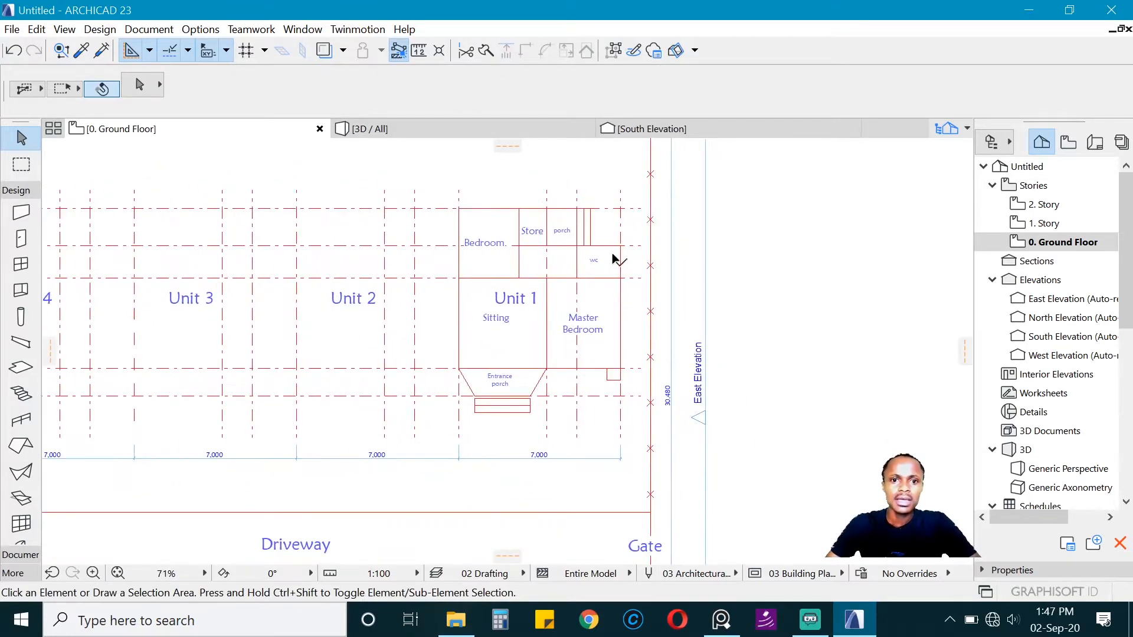
pyautogui.scroll(2, 563, 257)
pyautogui.scroll(1, 565, 258)
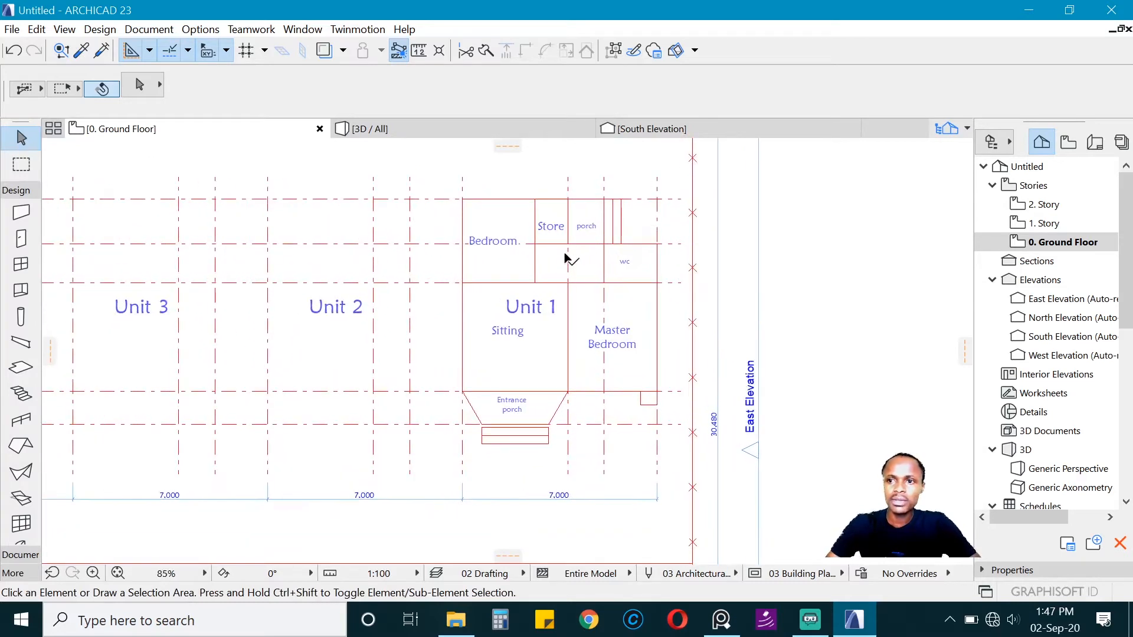
# Step: Open the Story Settings for the Ground Floor story
pyautogui.rightClick(1067, 245)
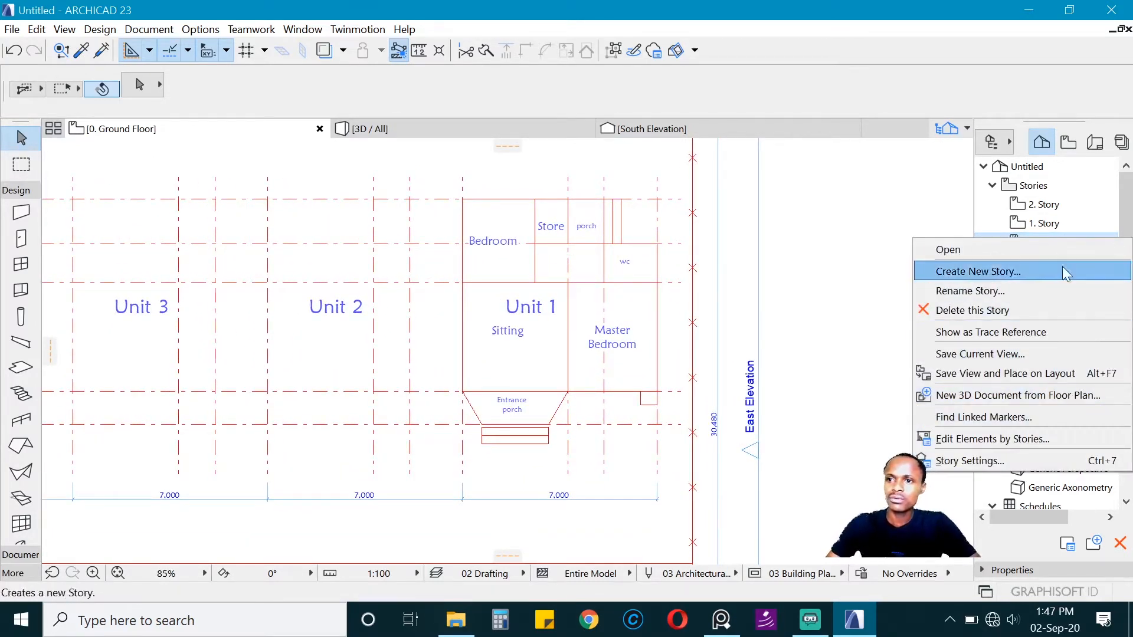
pyautogui.press('Escape')
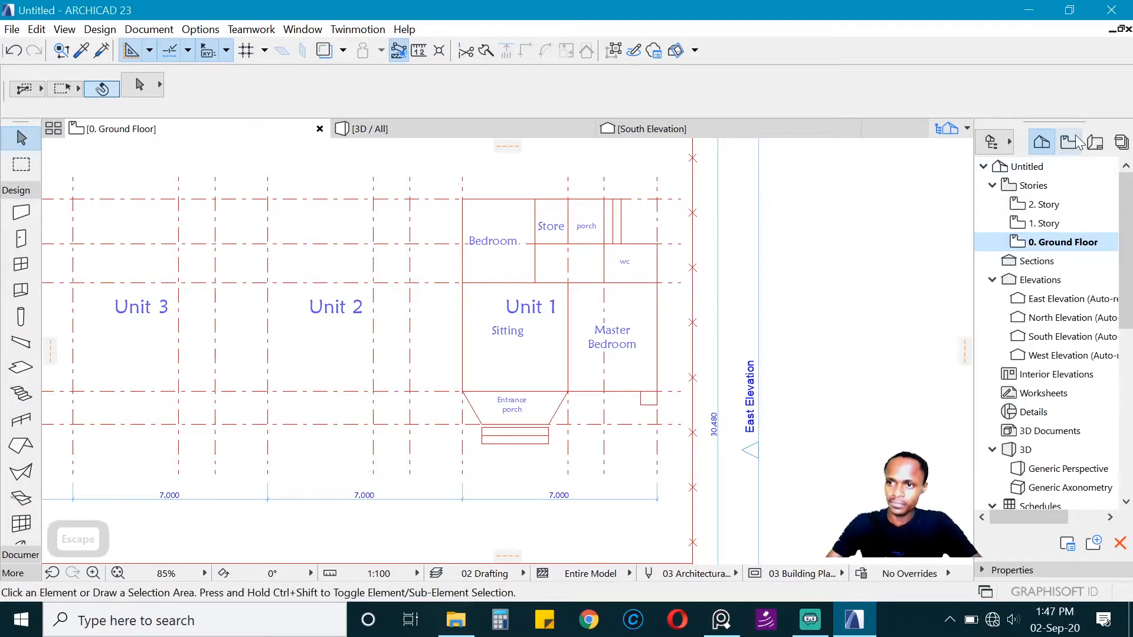
pyautogui.rightClick(1059, 243)
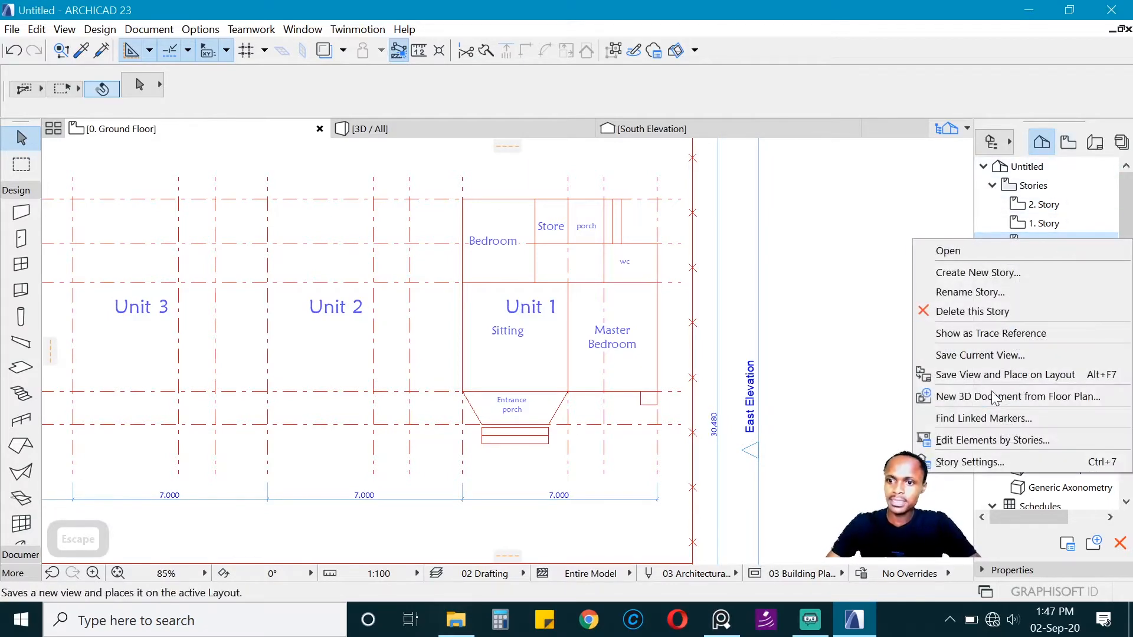
pyautogui.click(999, 466)
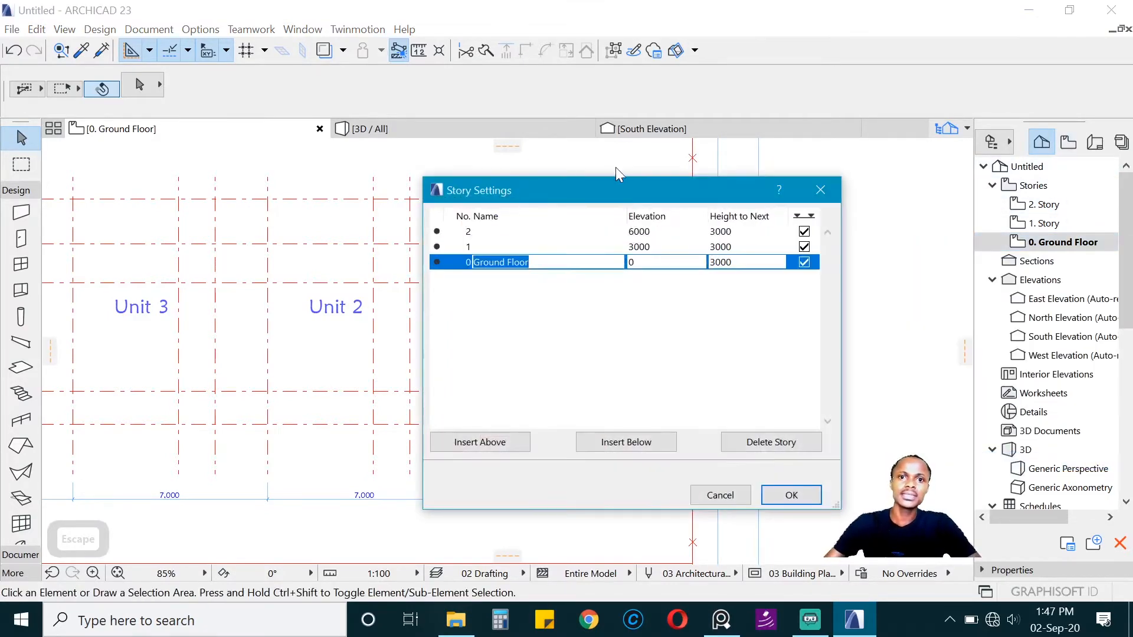
pyautogui.moveTo(617, 189); pyautogui.dragTo(554, 166)
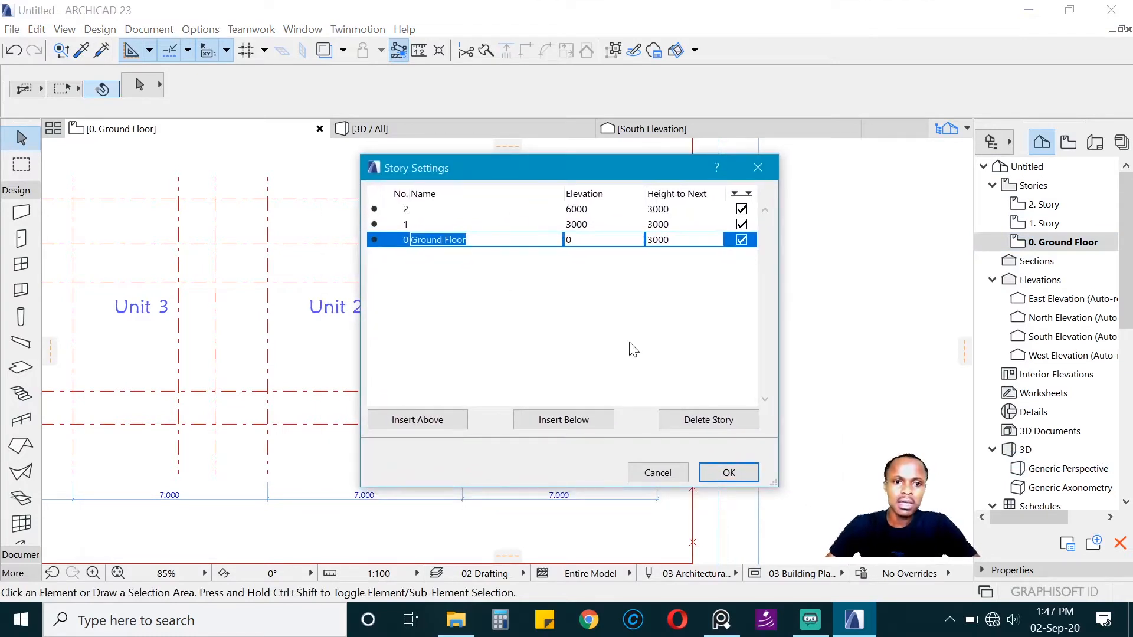
# Step: Insert one story below the ground floor, one above story 2 and another directly above story 1
pyautogui.click(452, 213)
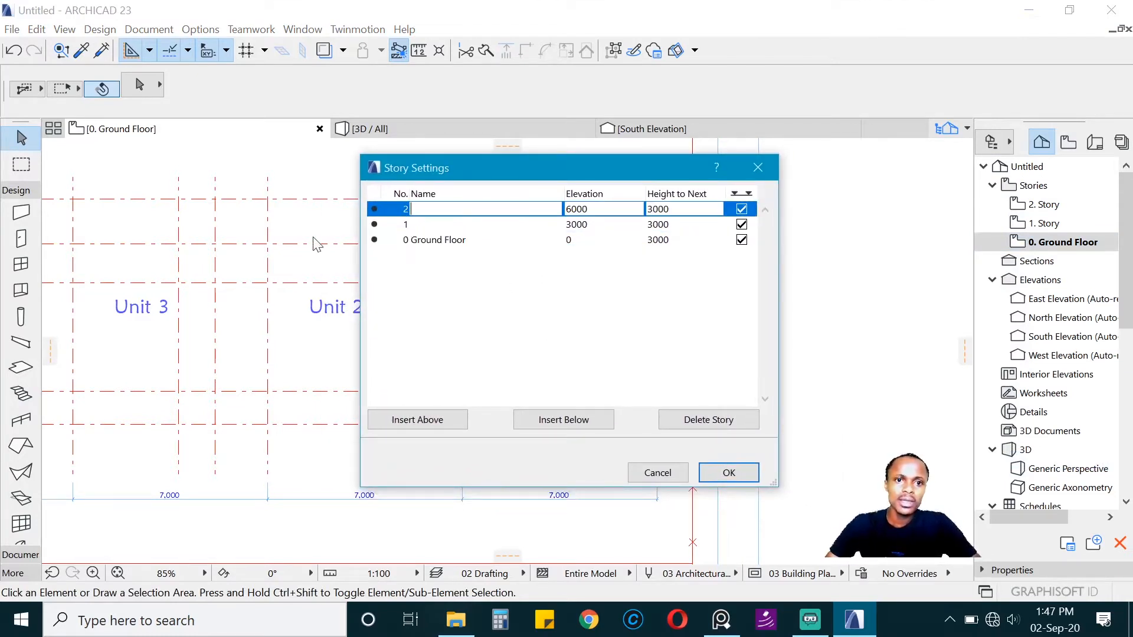
pyautogui.click(489, 243)
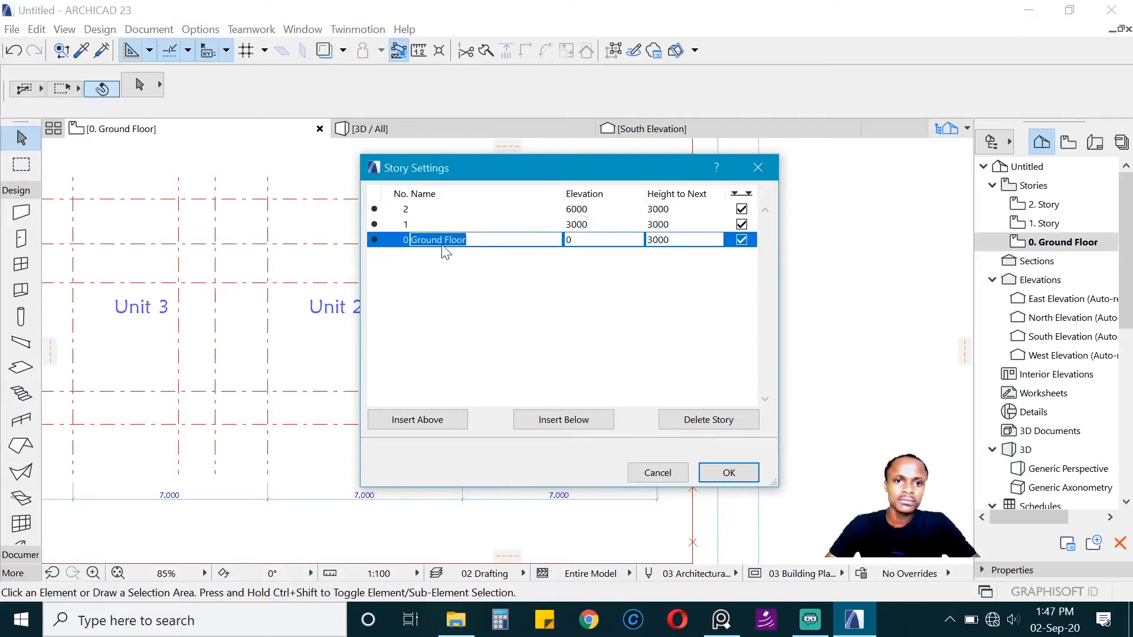
pyautogui.click(539, 427)
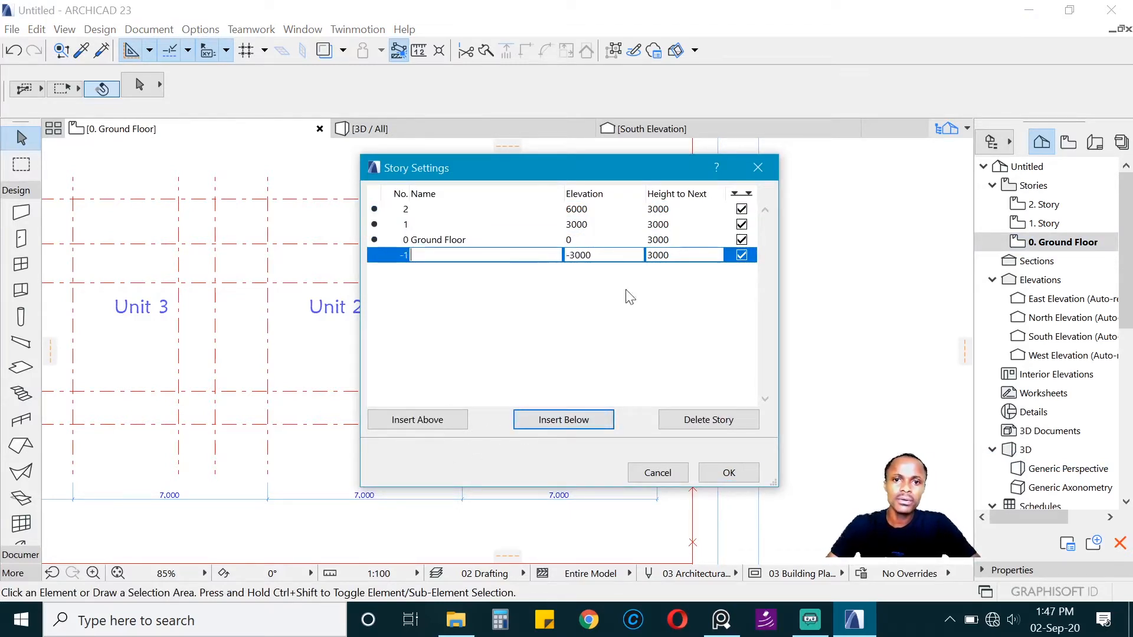
pyautogui.click(416, 210)
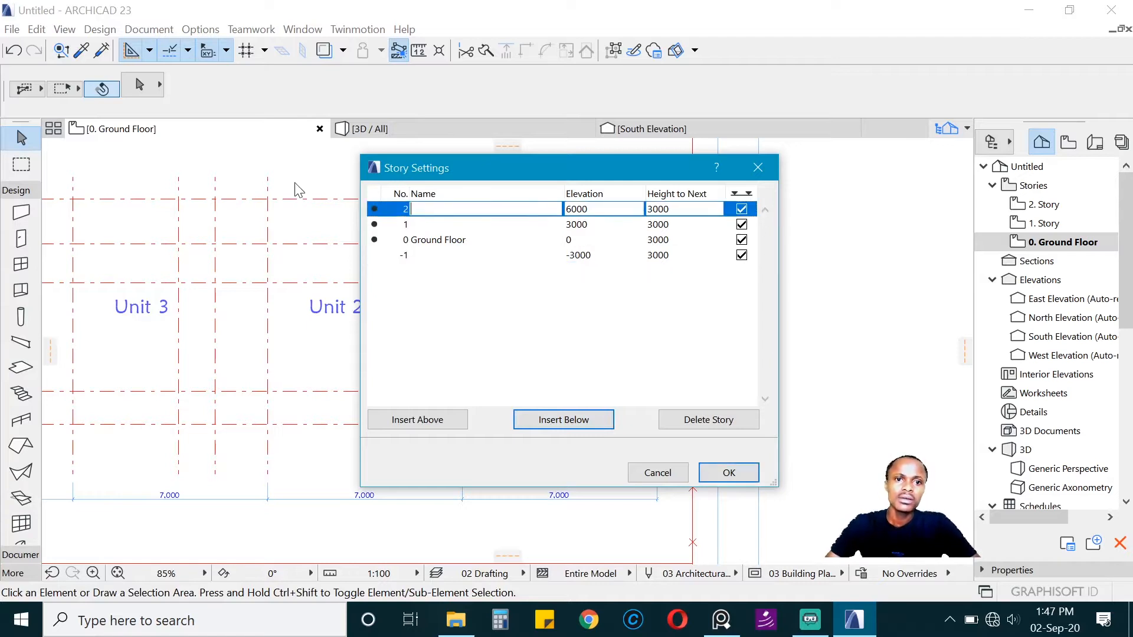
pyautogui.click(437, 417)
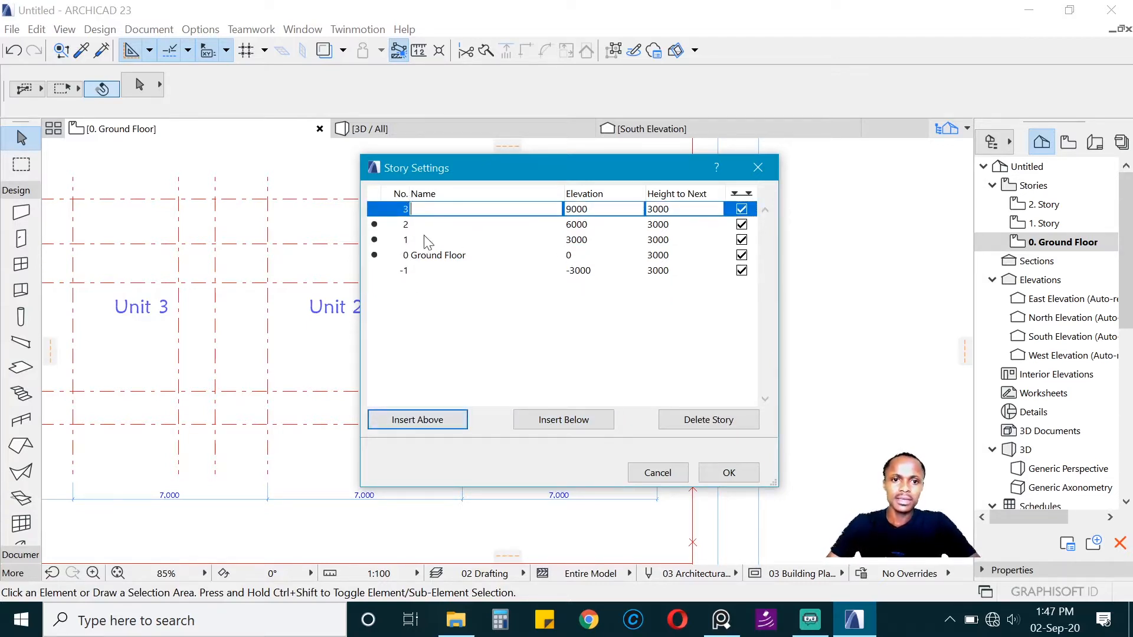
pyautogui.click(379, 240)
pyautogui.click(443, 420)
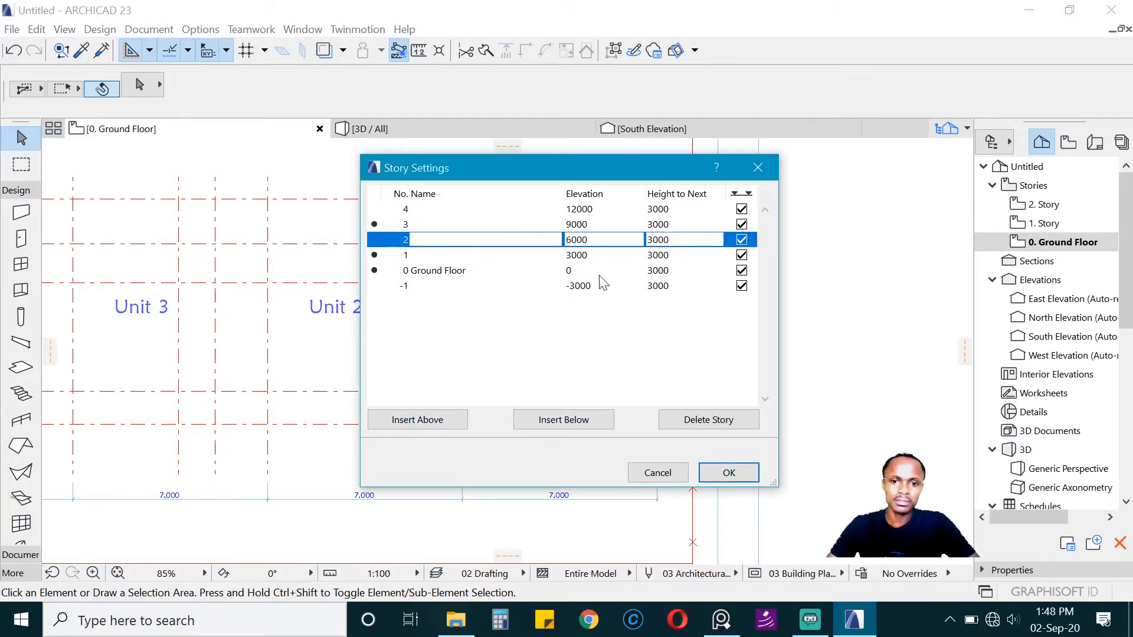
# Step: Delete the three extra stories just inserted, two above story 1 and one below the ground floor
pyautogui.click(713, 421)
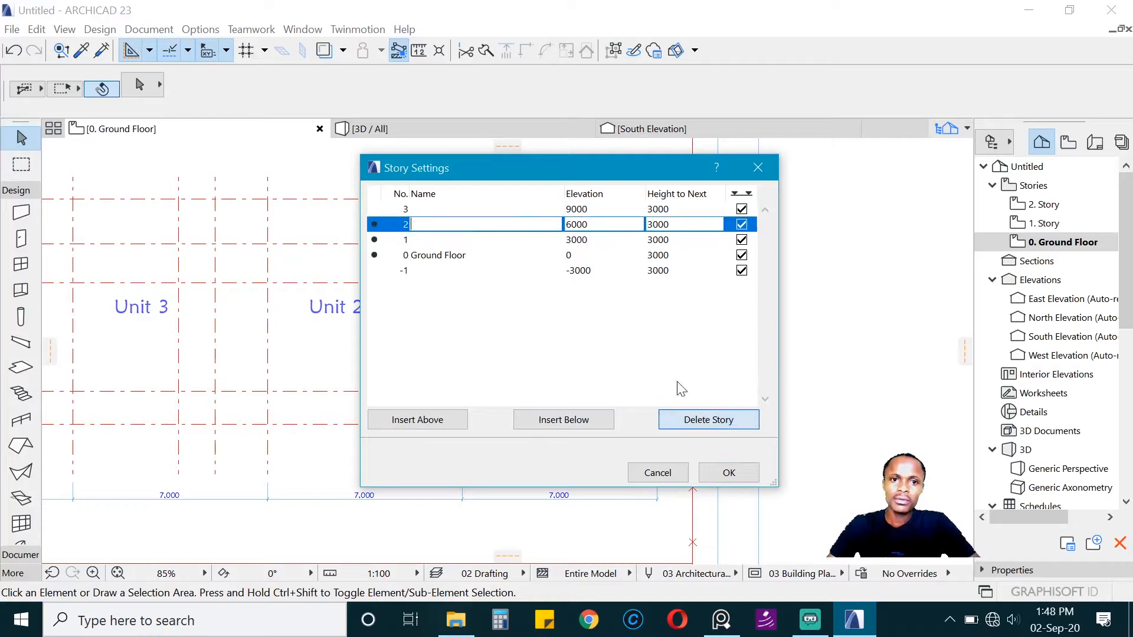
pyautogui.click(517, 212)
pyautogui.click(714, 422)
pyautogui.click(487, 256)
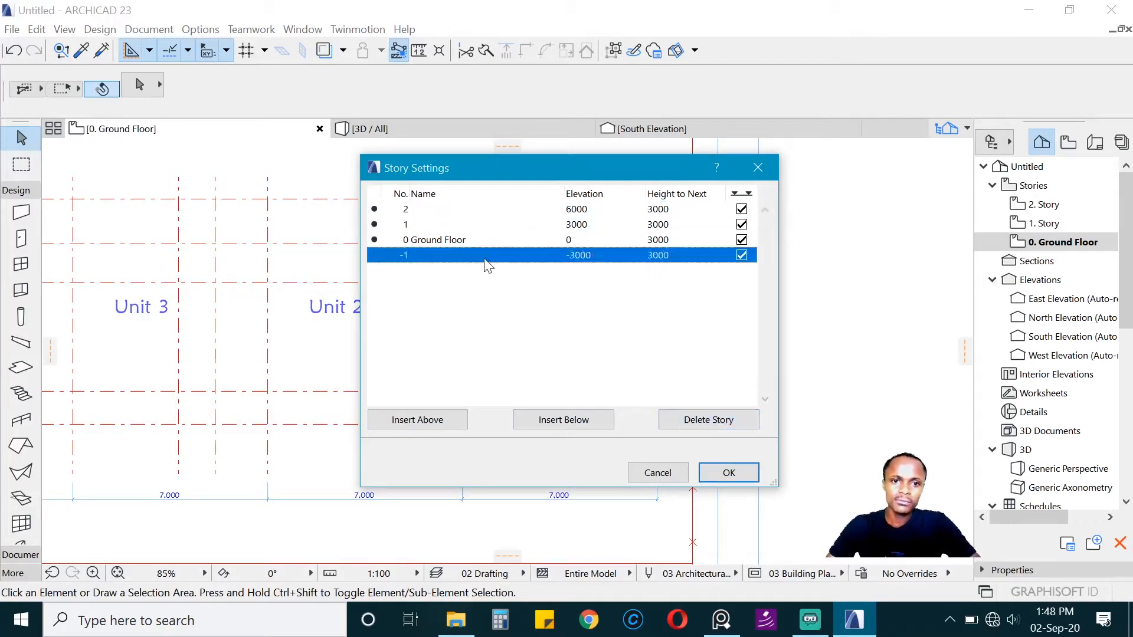
pyautogui.click(726, 423)
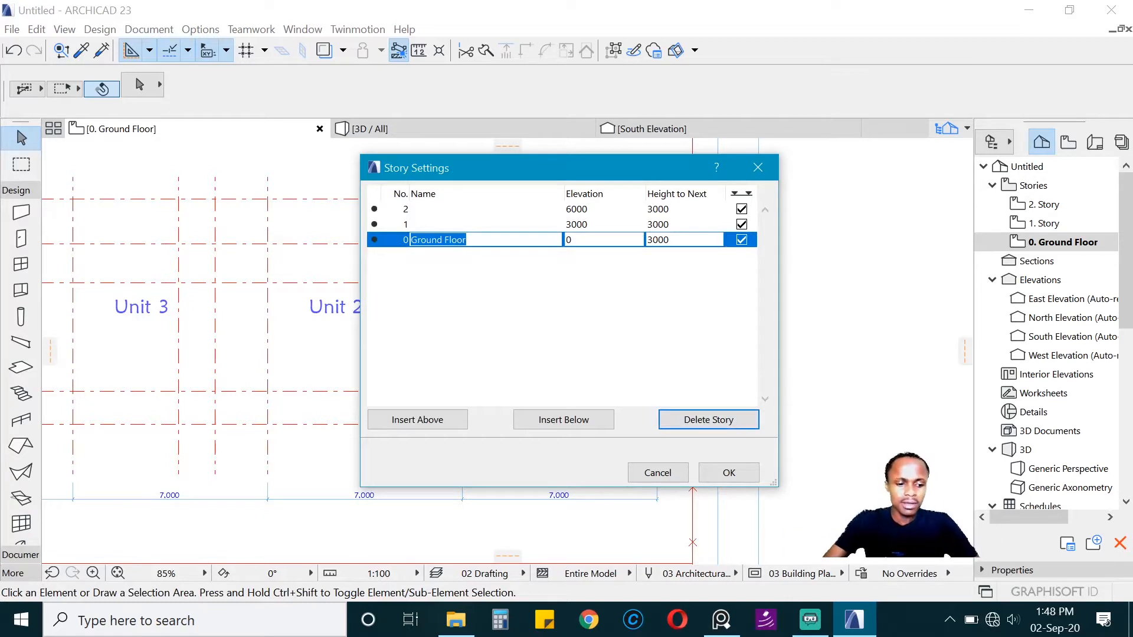
# Step: Rename story 0 as "Floor Plan" and story 1 as "Roof plan"
pyautogui.write('Floor')
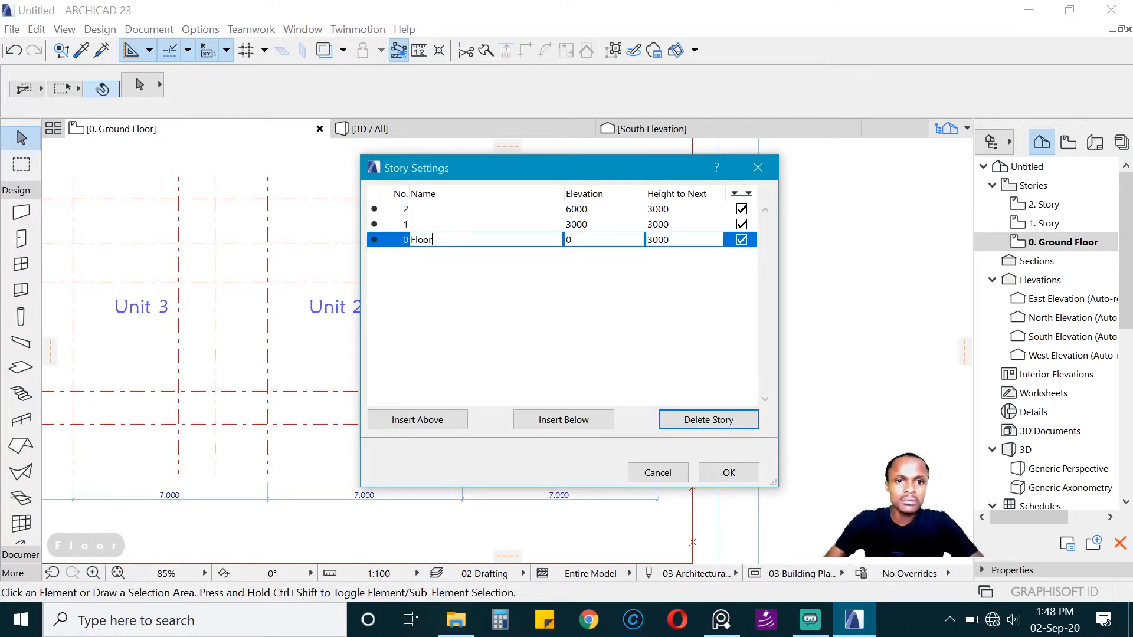
pyautogui.write(' Plan')
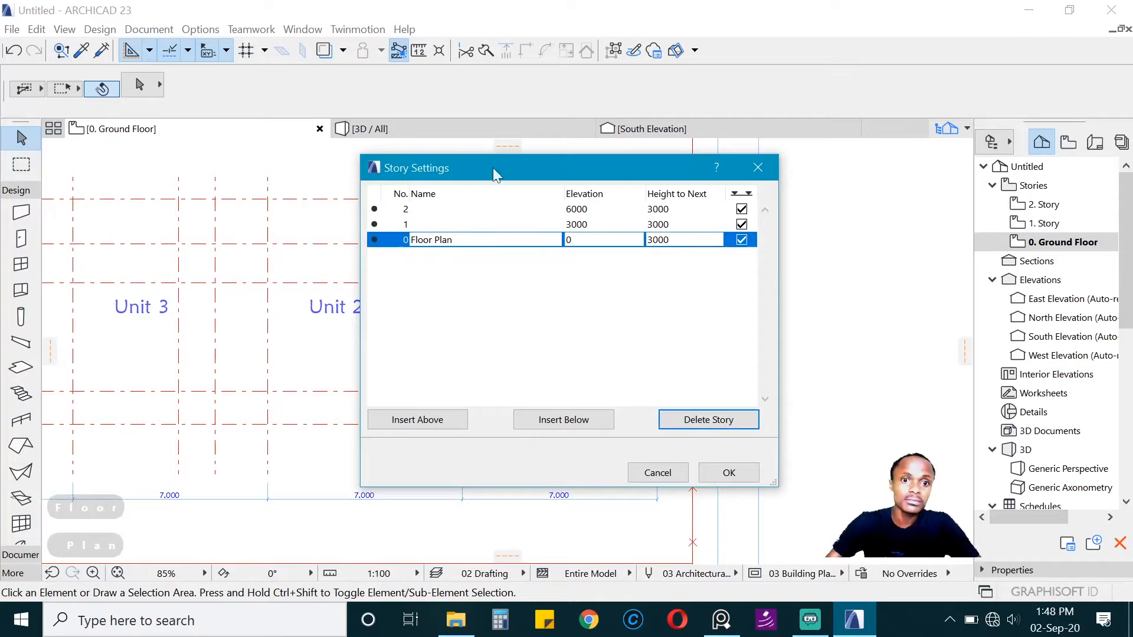
pyautogui.click(458, 225)
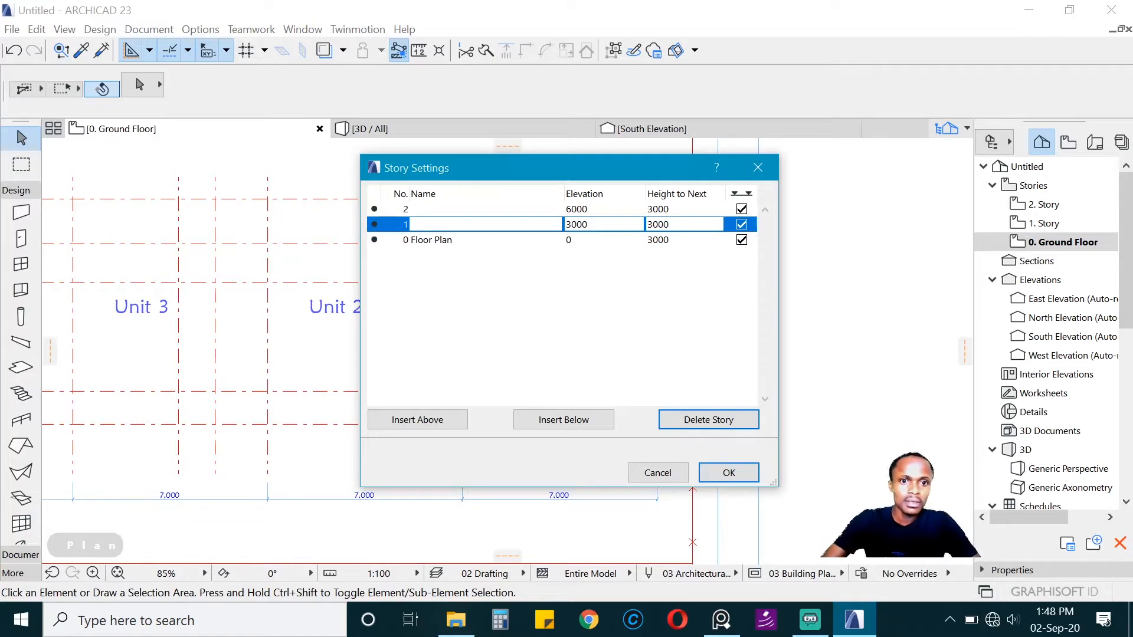
pyautogui.write('Roof')
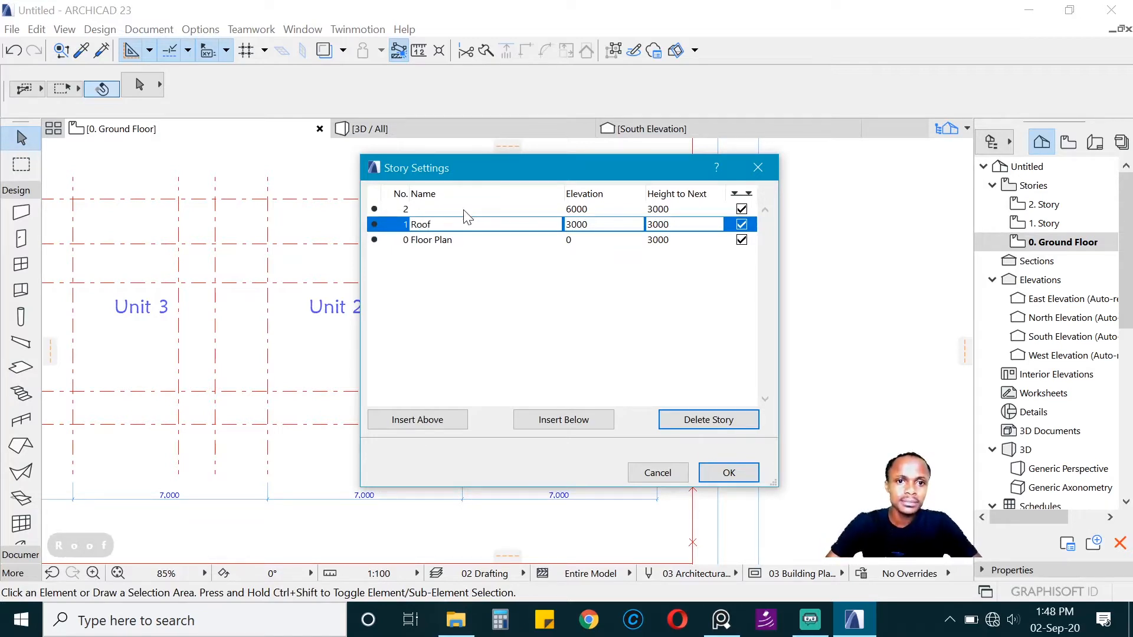
pyautogui.write(' plan')
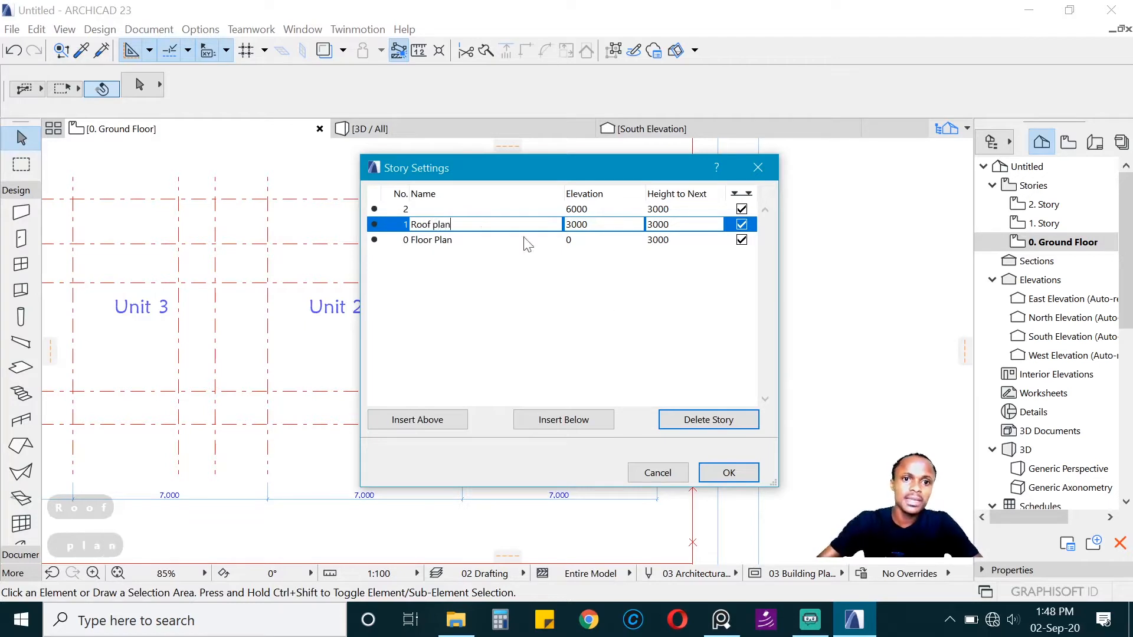
# Step: Rename story 2 as "Reference" and apply the story settings
pyautogui.click(525, 209)
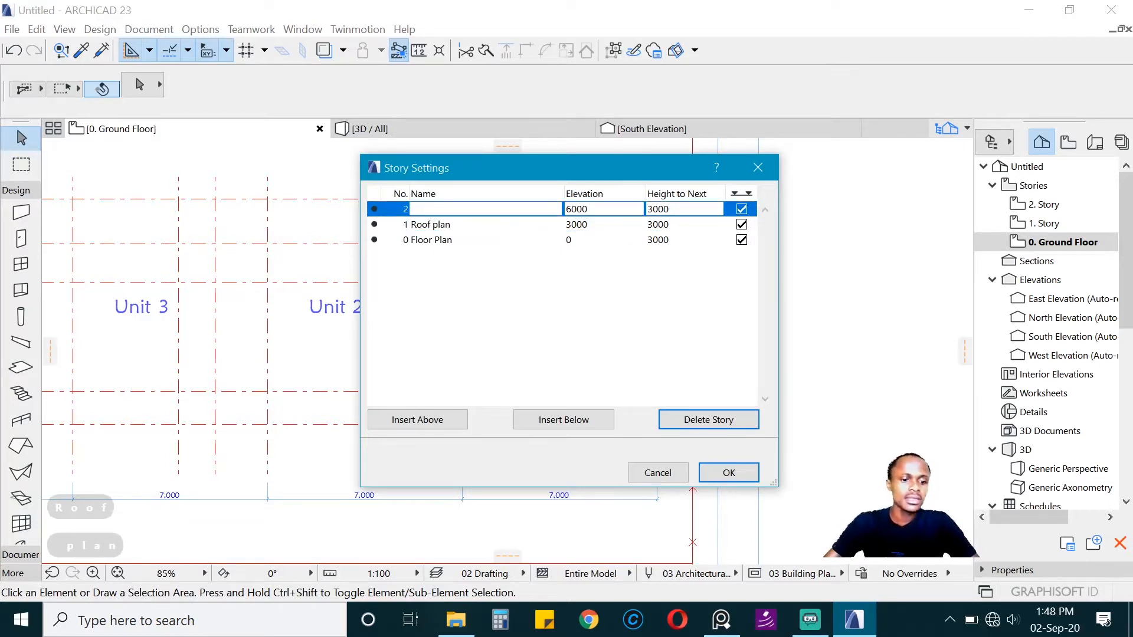
pyautogui.write('Refer')
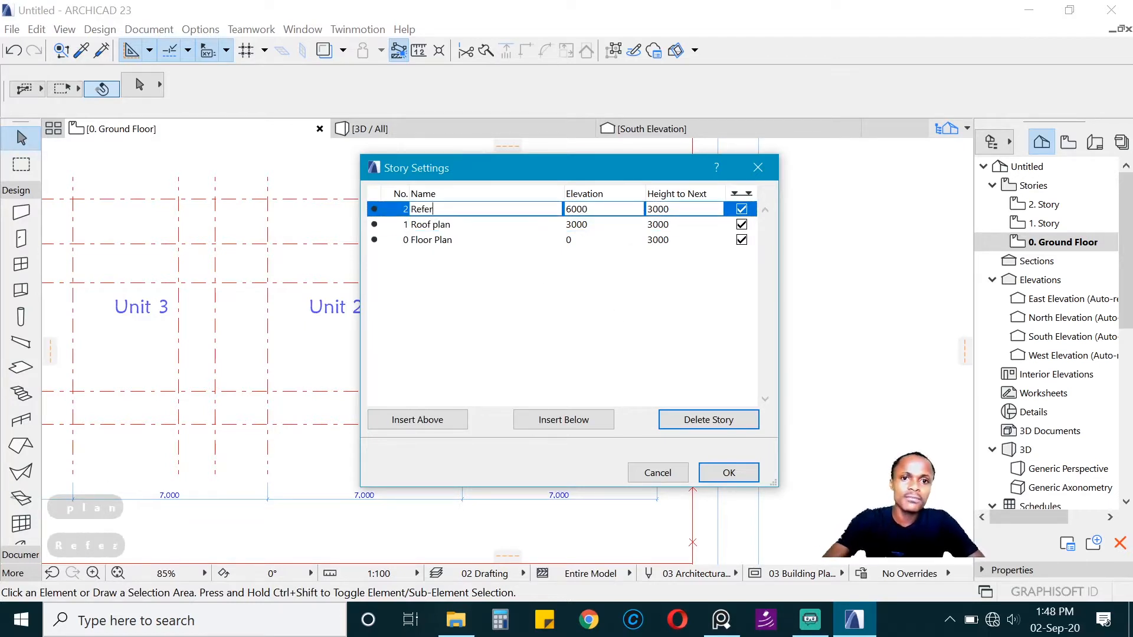
pyautogui.write('ence')
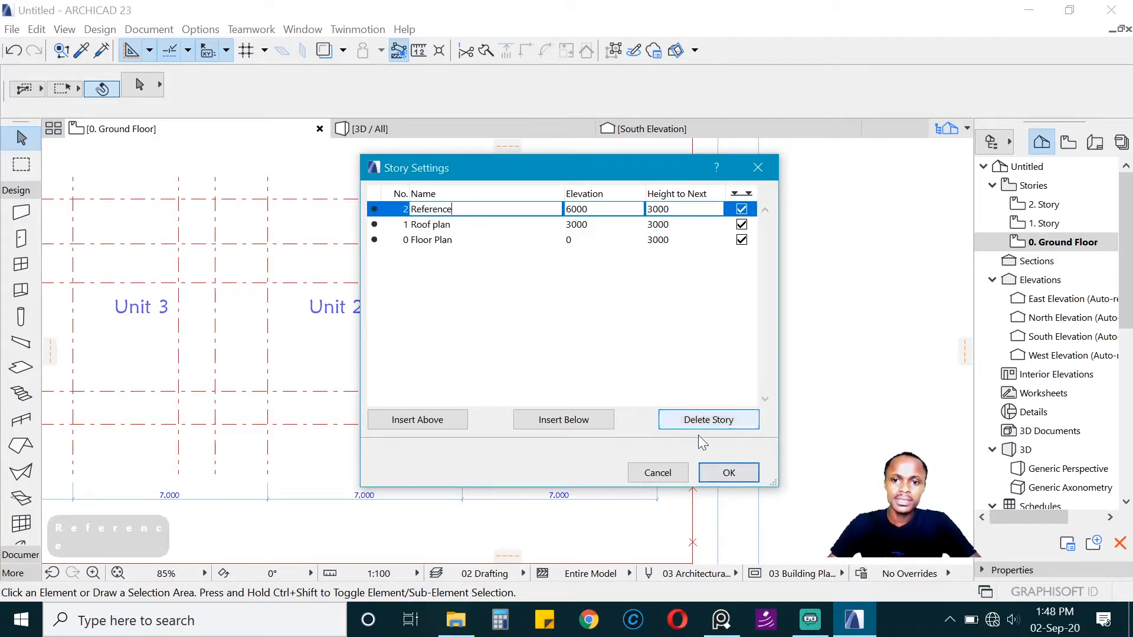
pyautogui.click(730, 473)
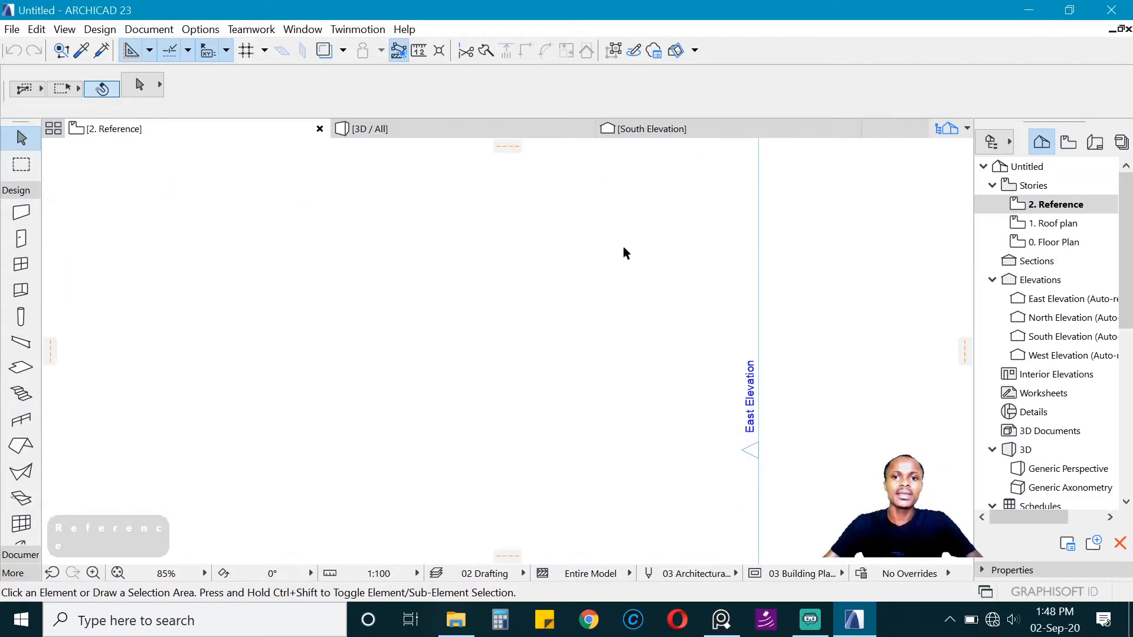
pyautogui.scroll(-5, 636, 241)
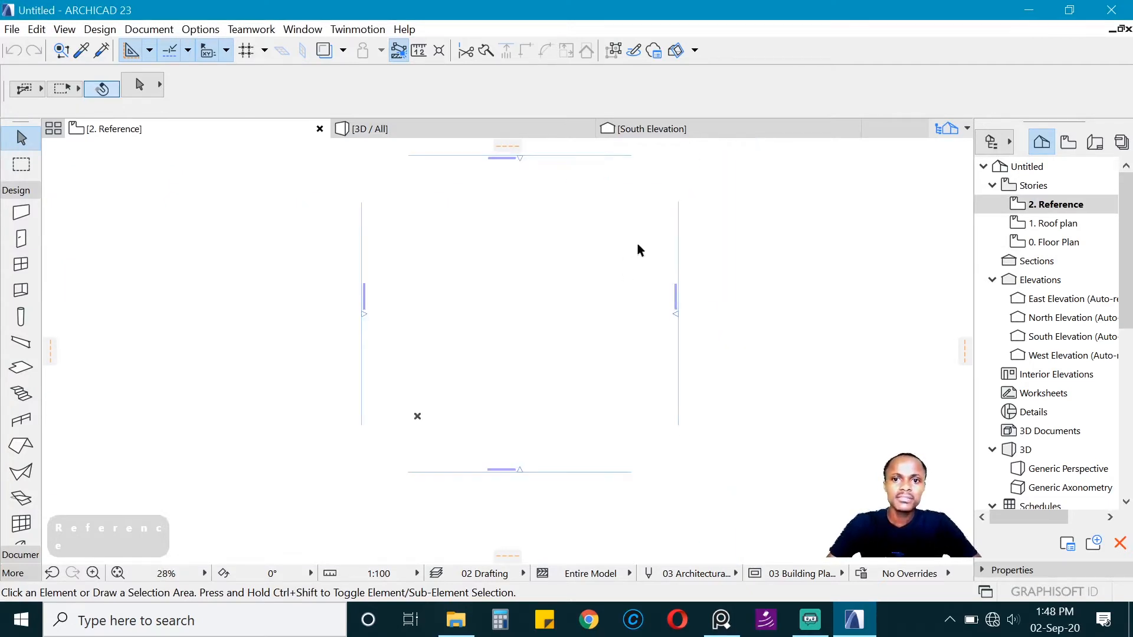
pyautogui.scroll(2, 629, 273)
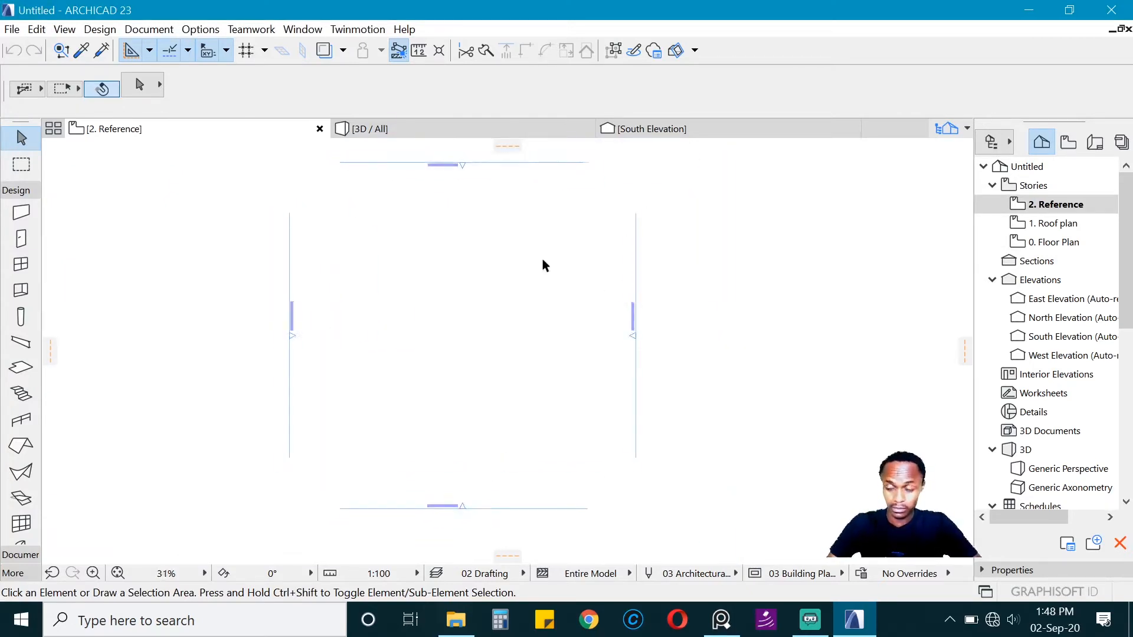
# Step: Open the Floor Plan story and enclose the whole site plan, including its title, in a rectangular marquee
pyautogui.scroll(1, 543, 257)
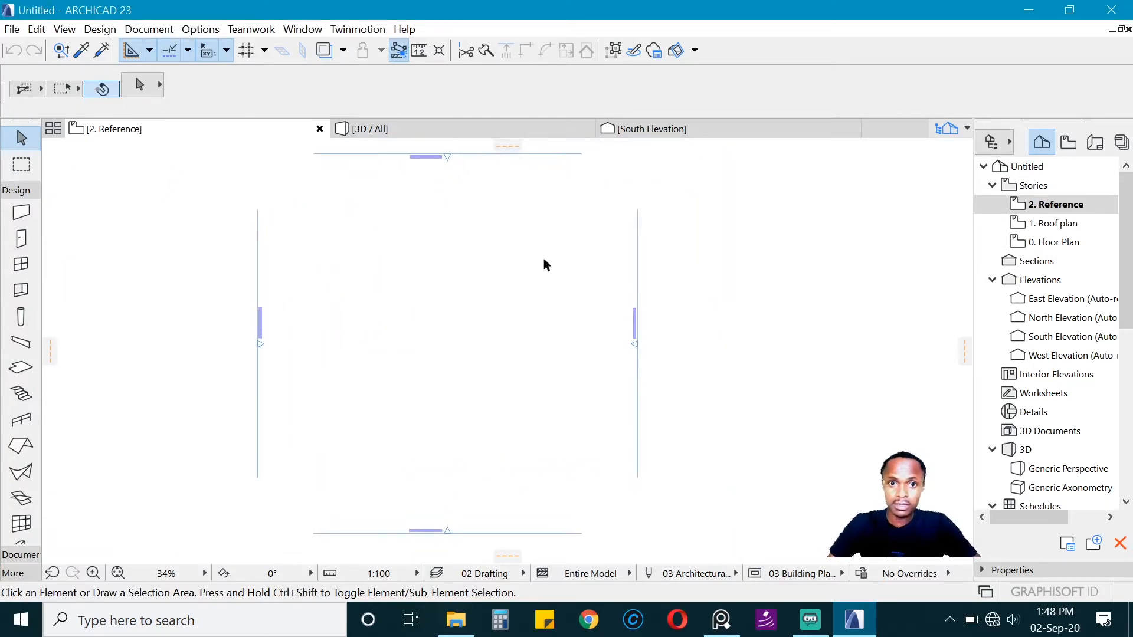
pyautogui.click(1057, 253)
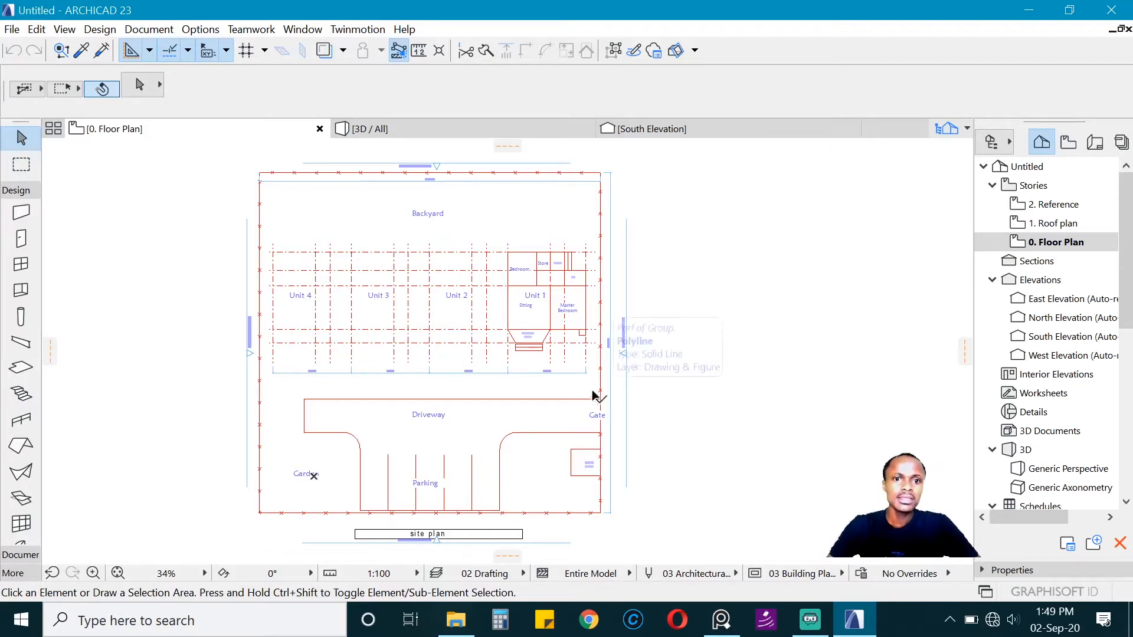
pyautogui.scroll(2, 594, 397)
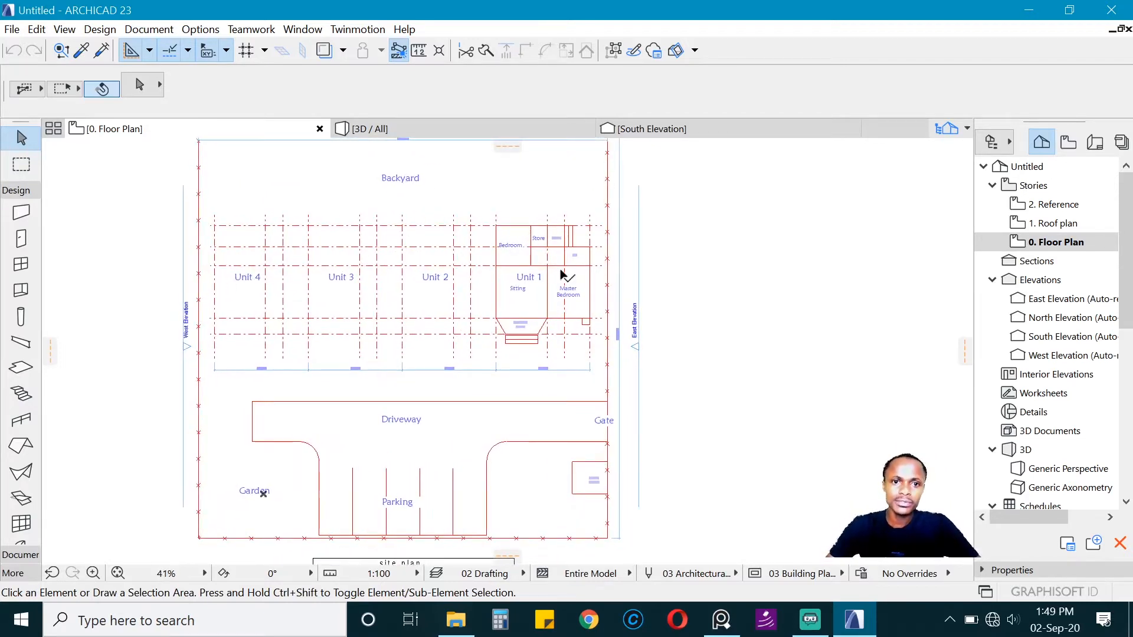
pyautogui.scroll(-2, 458, 368)
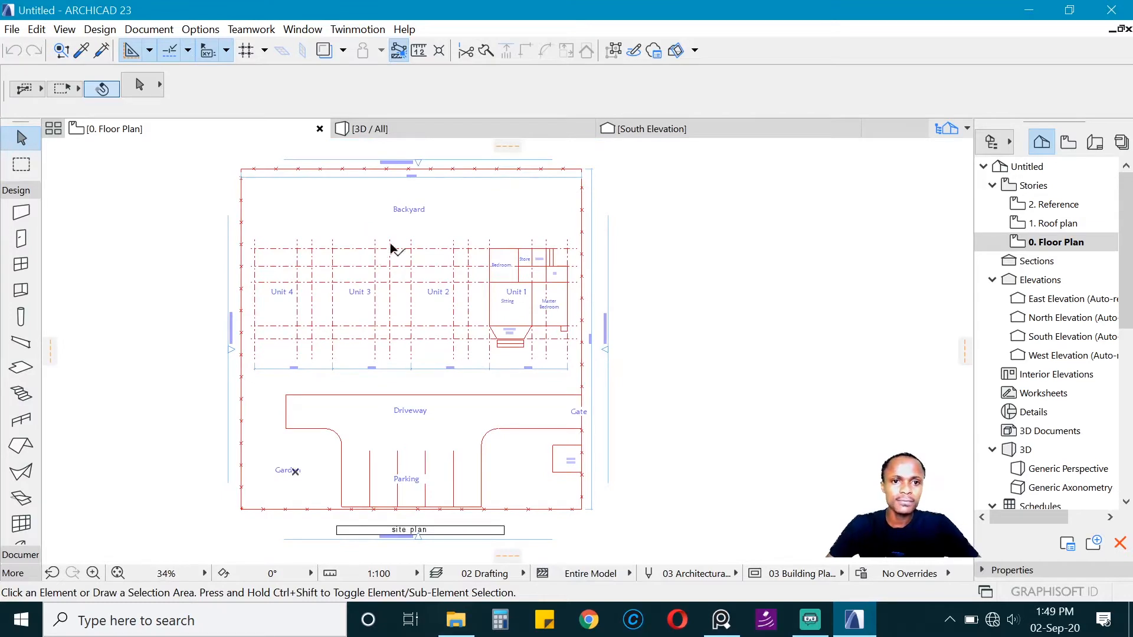
pyautogui.scroll(2, 550, 429)
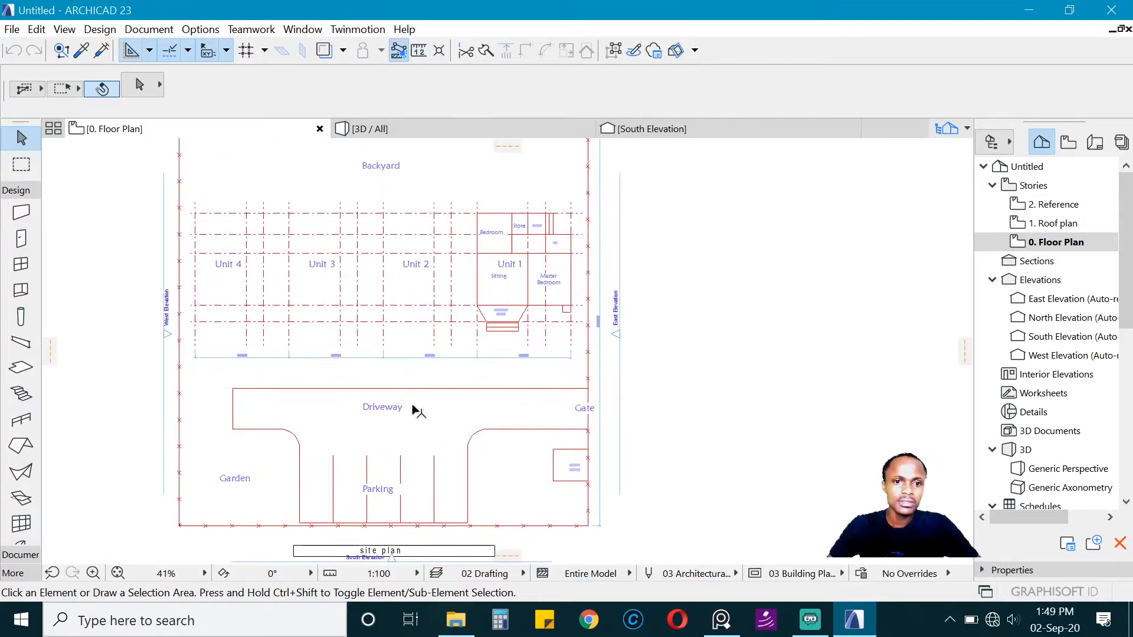
pyautogui.scroll(4, 594, 456)
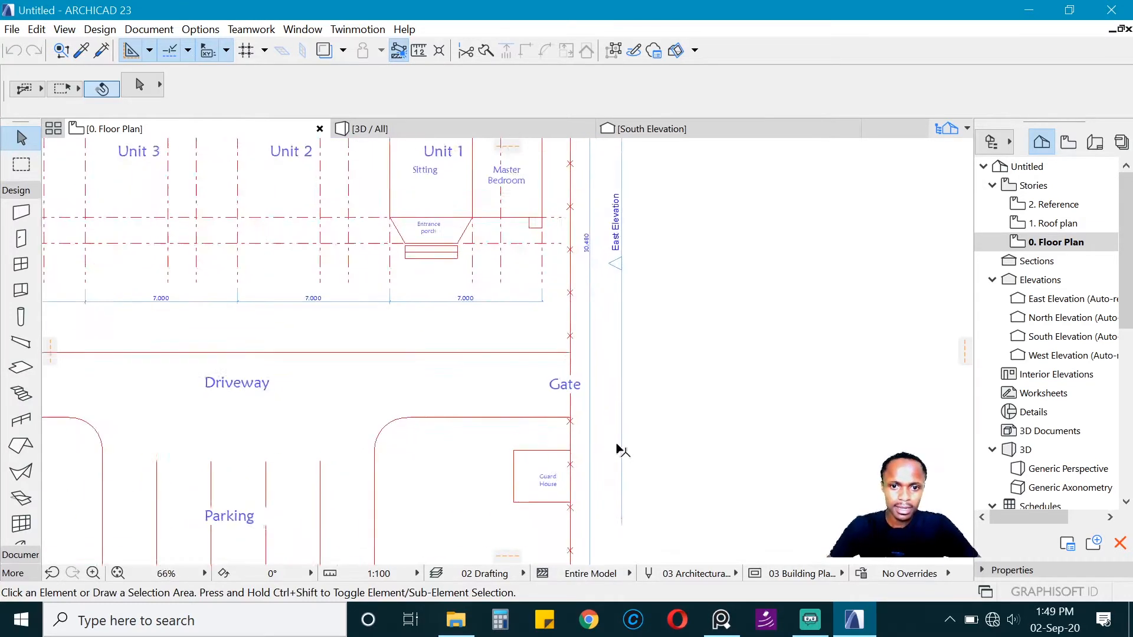
pyautogui.scroll(-7, 623, 485)
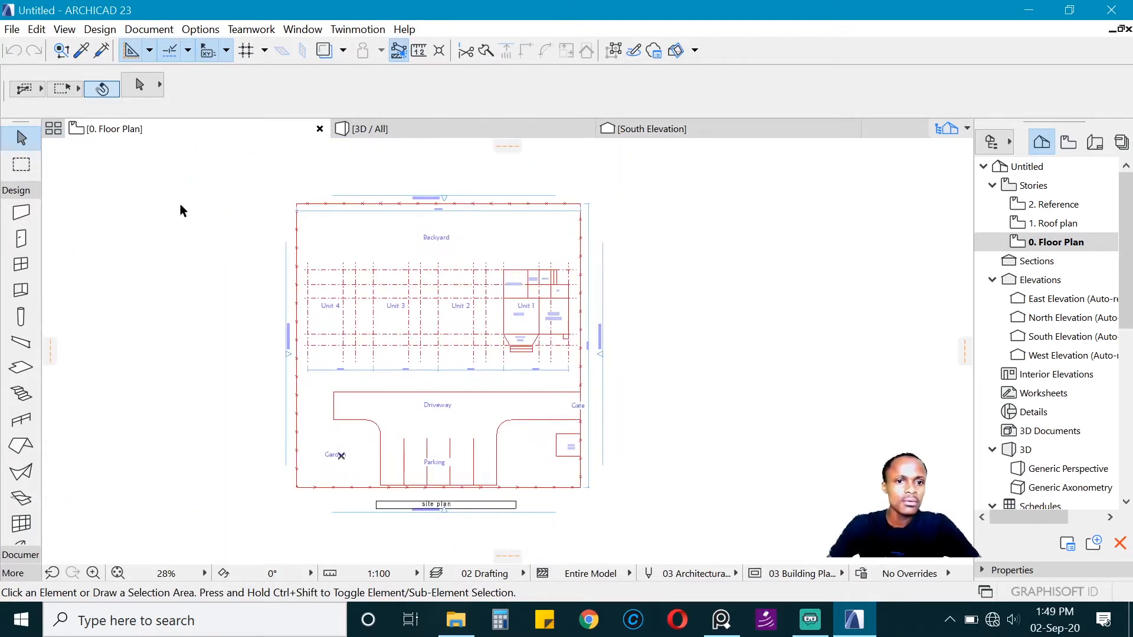
pyautogui.press('m')
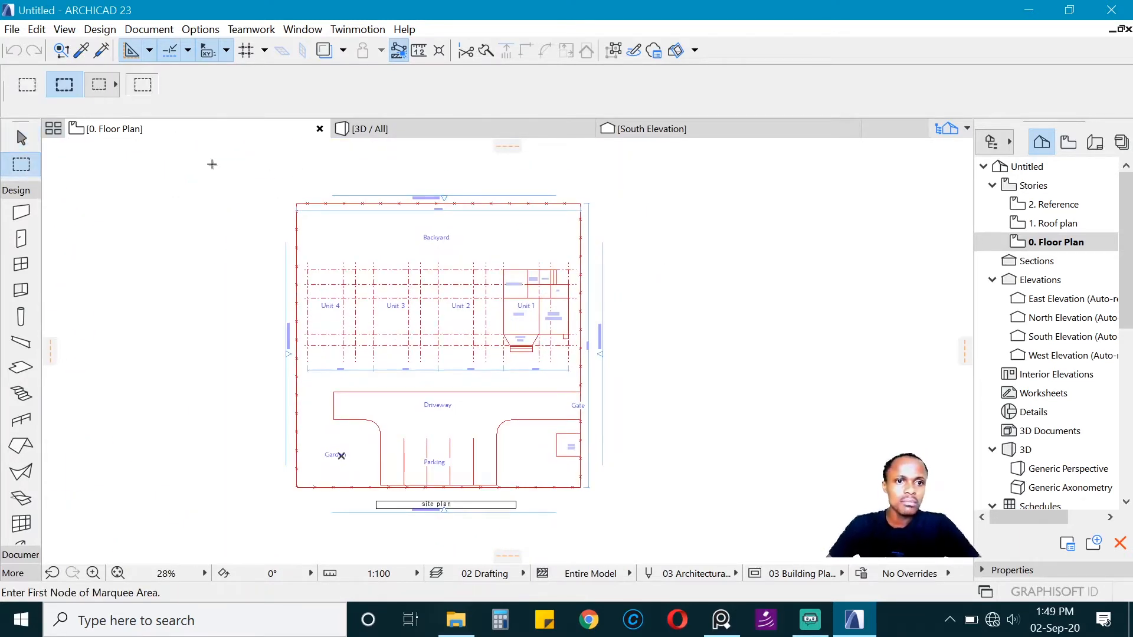
pyautogui.click(212, 164)
pyautogui.click(671, 534)
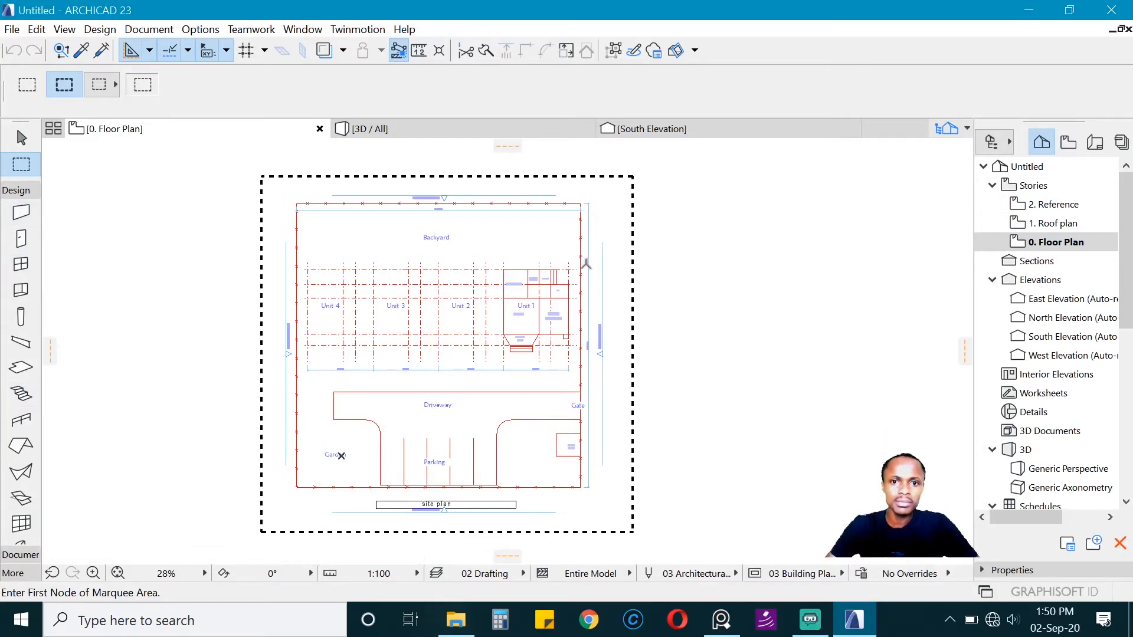
# Step: Select everything on the site plan, activate the Polyline tool from the document tools and clear the selection
pyautogui.hotkey('ctrl', 'a')
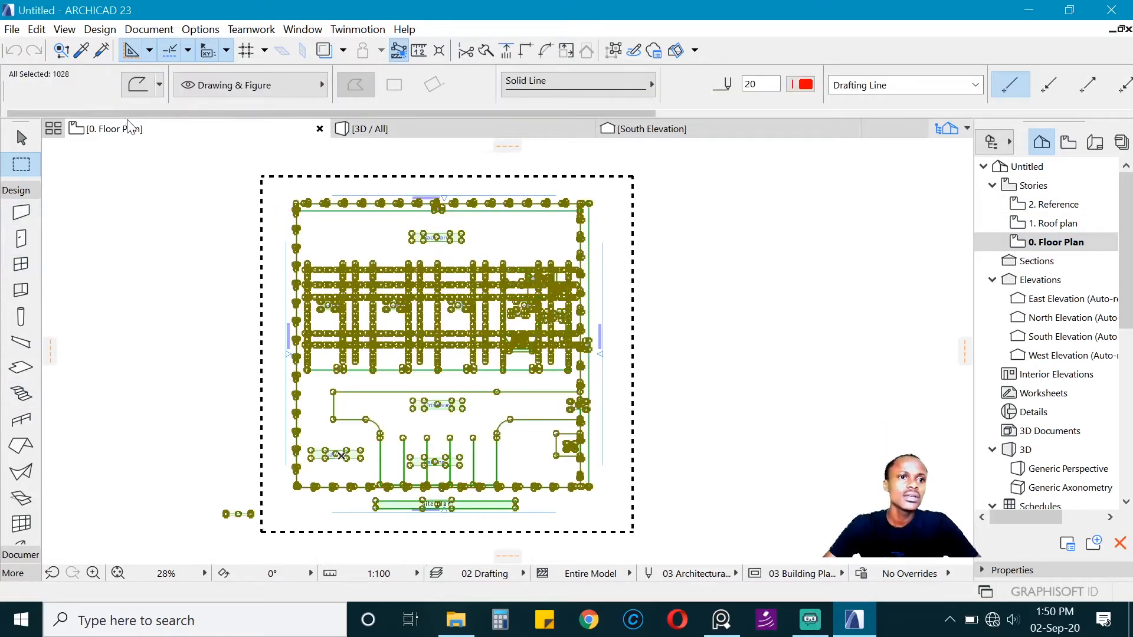
pyautogui.click(18, 197)
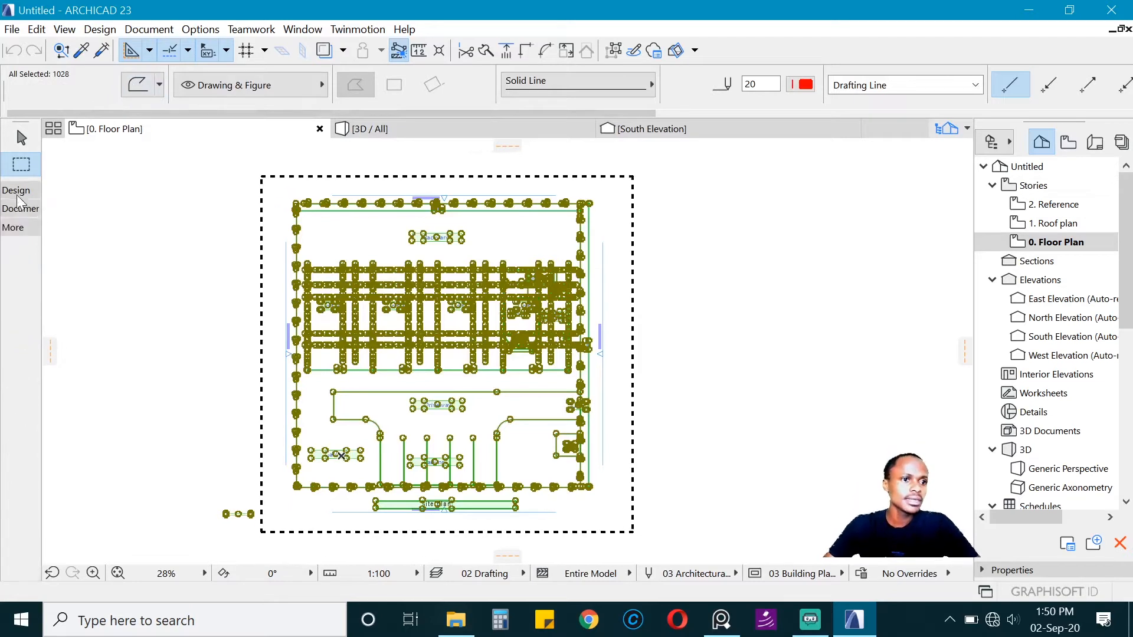
pyautogui.click(21, 208)
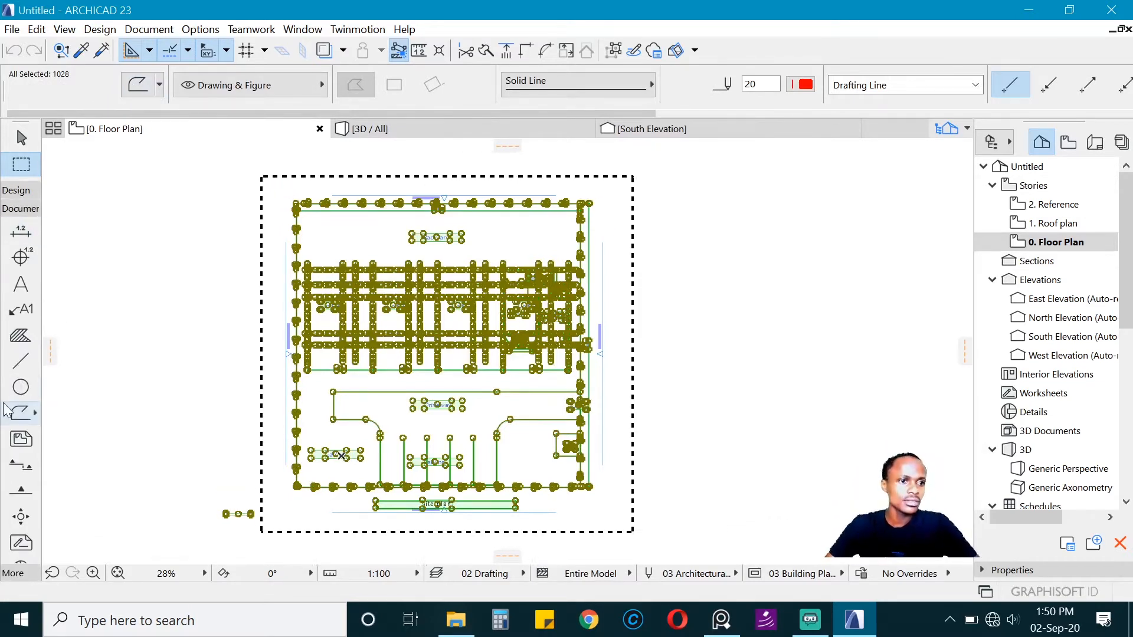
pyautogui.click(21, 412)
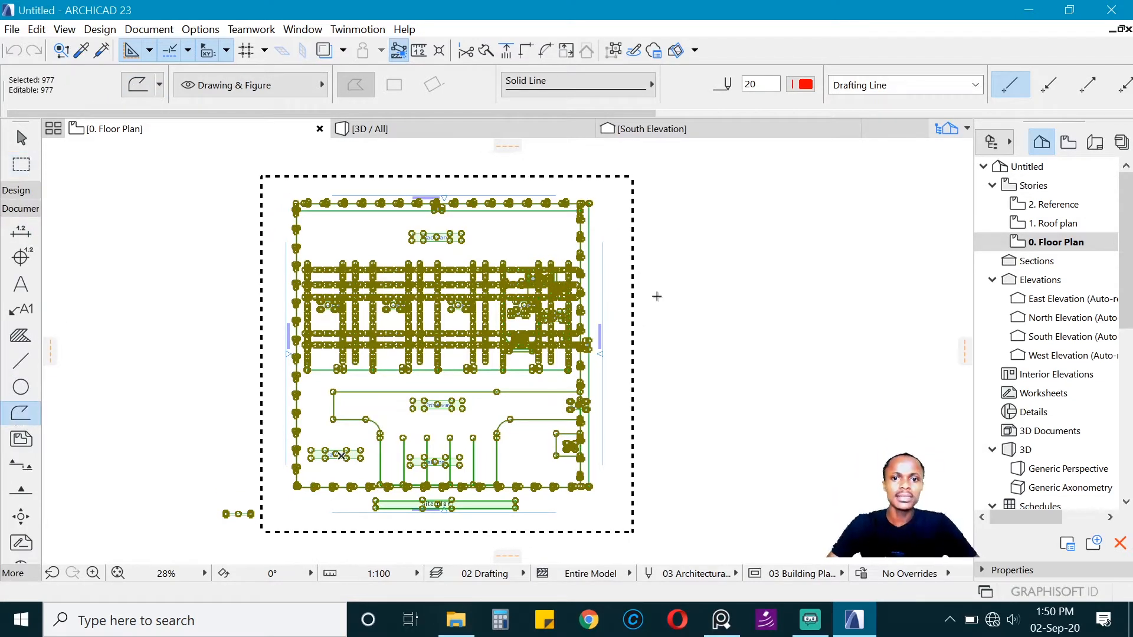
pyautogui.press('Escape')
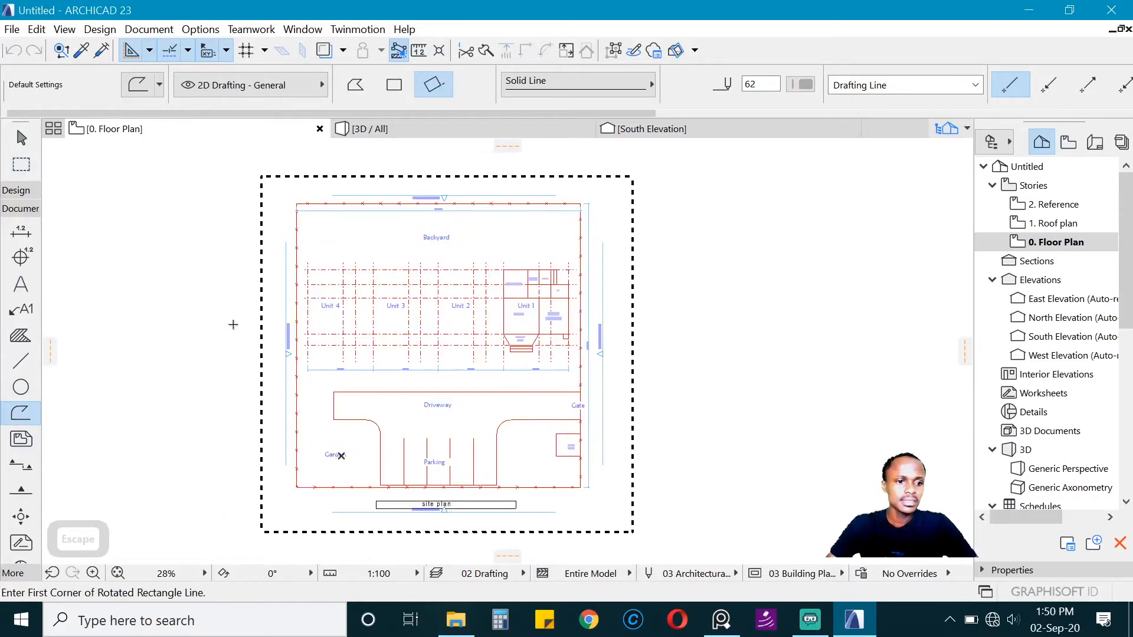
# Step: Select the site plan's elements again, turn on Suspend Groups and clear the selection
pyautogui.hotkey('ctrl', 'a')
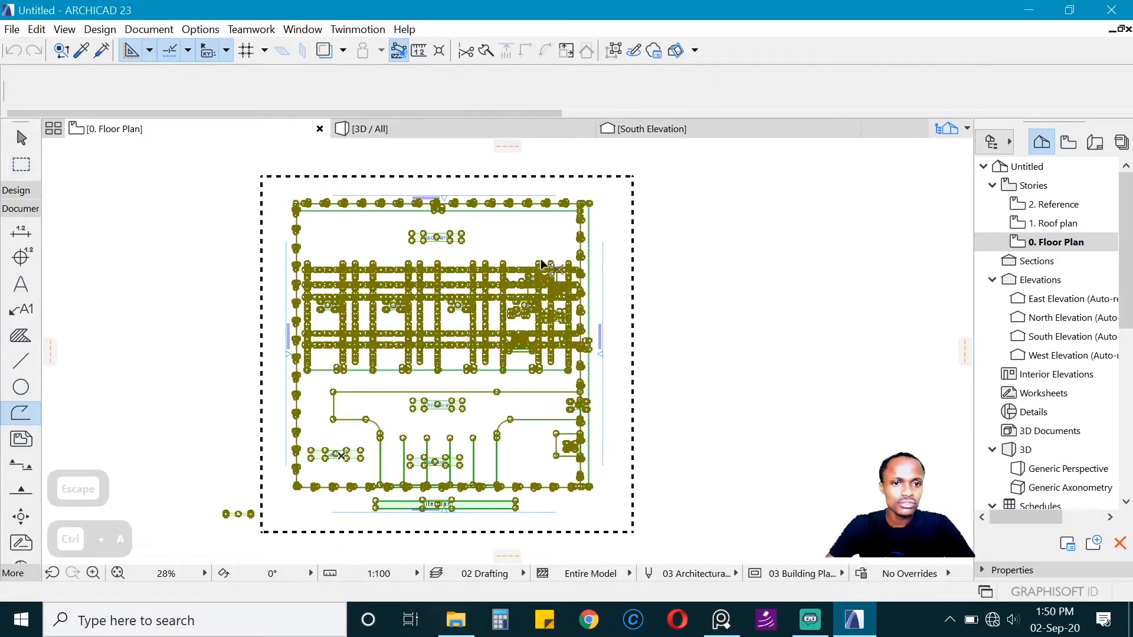
pyautogui.scroll(2, 420, 321)
pyautogui.scroll(-2, 416, 344)
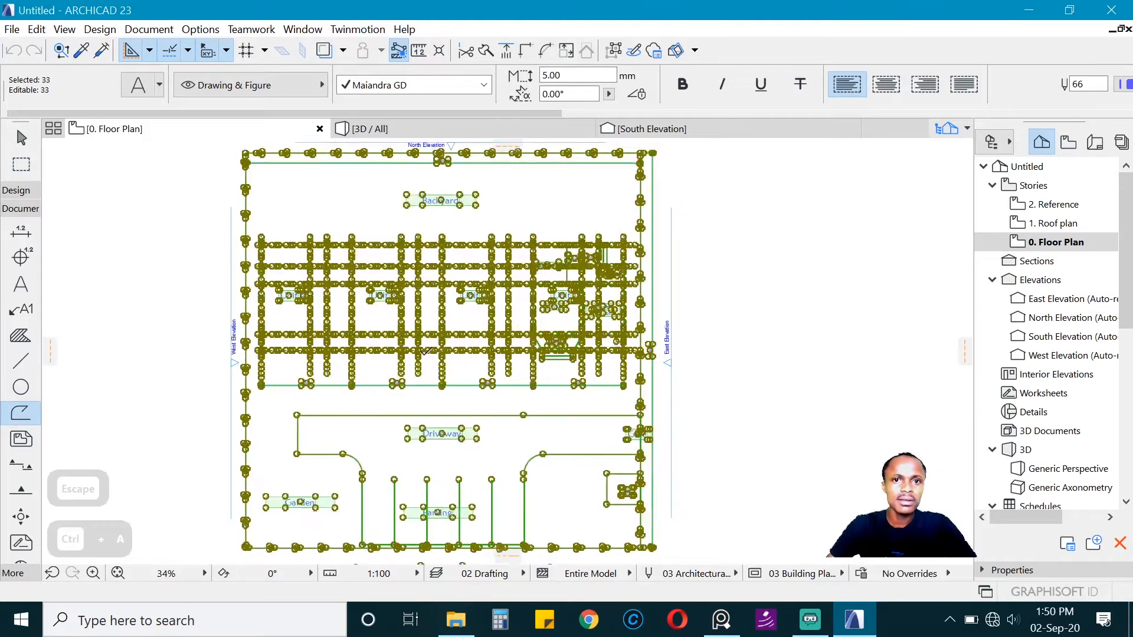
pyautogui.click(612, 48)
pyautogui.press('Escape')
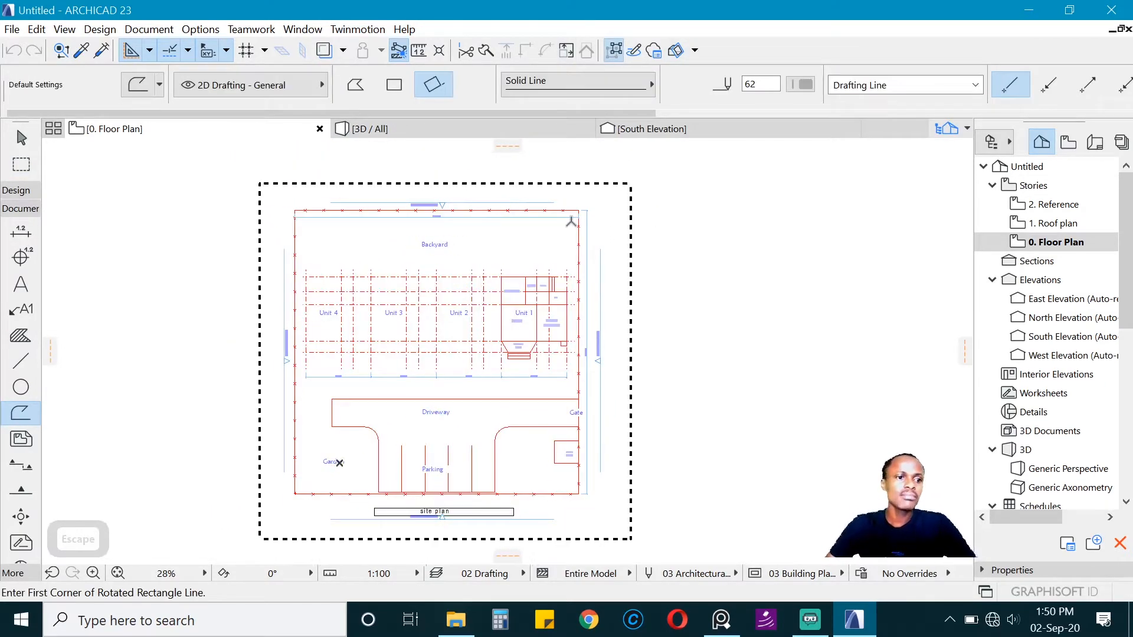
# Step: Select all the site plan's polylines and cut them from the Floor Plan story
pyautogui.hotkey('ctrl', 'a')
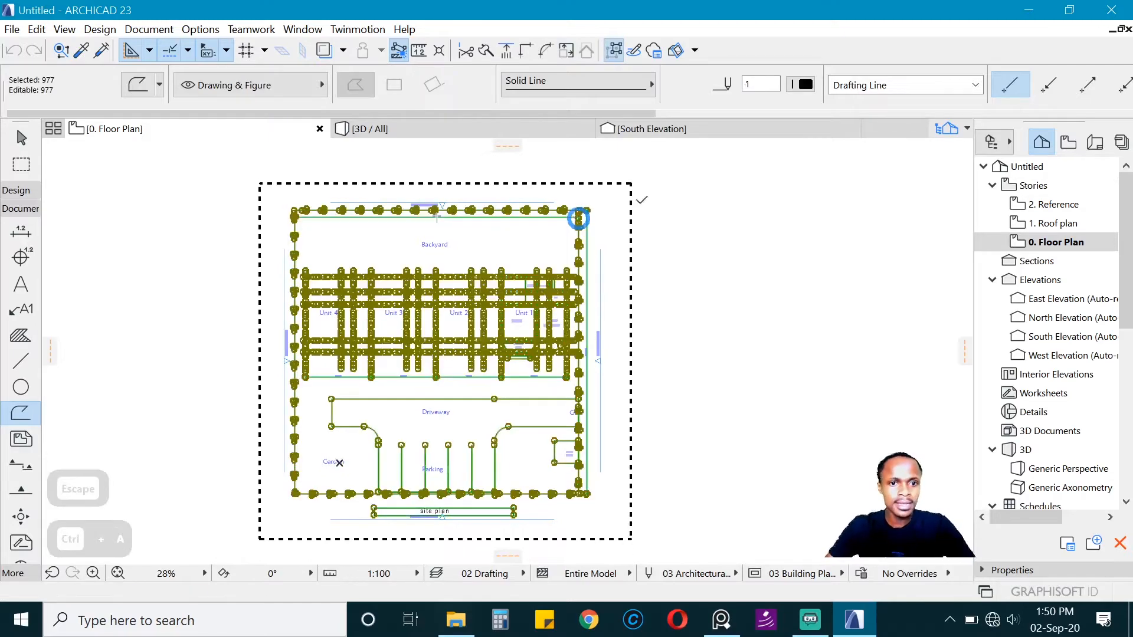
pyautogui.scroll(5, 465, 246)
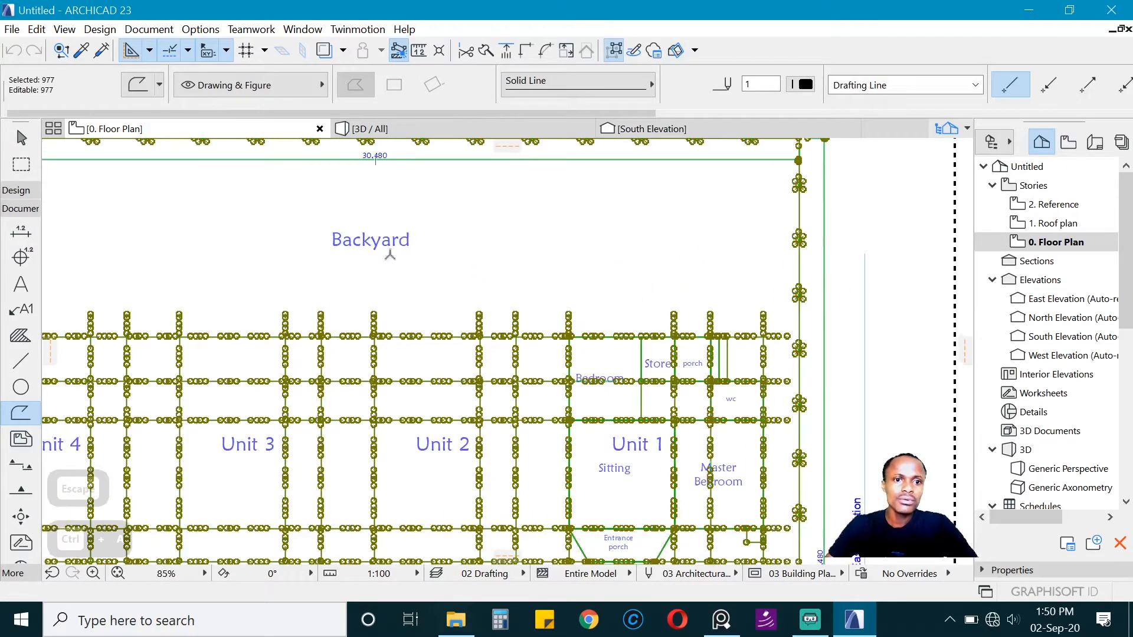
pyautogui.scroll(-4, 425, 263)
pyautogui.scroll(-2, 433, 254)
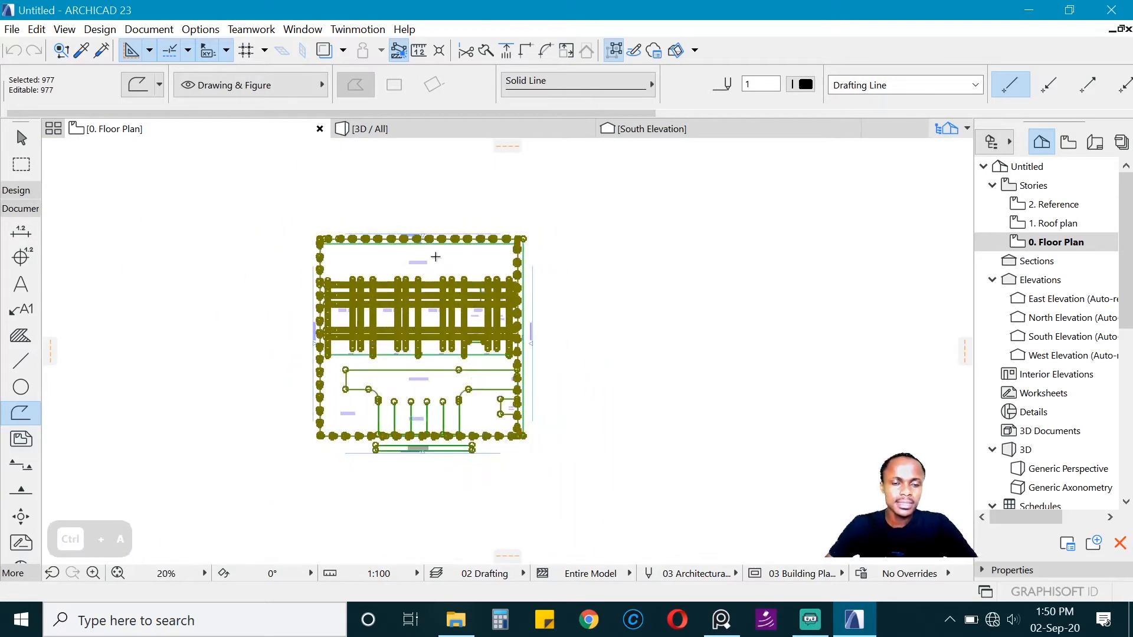
pyautogui.scroll(1, 413, 259)
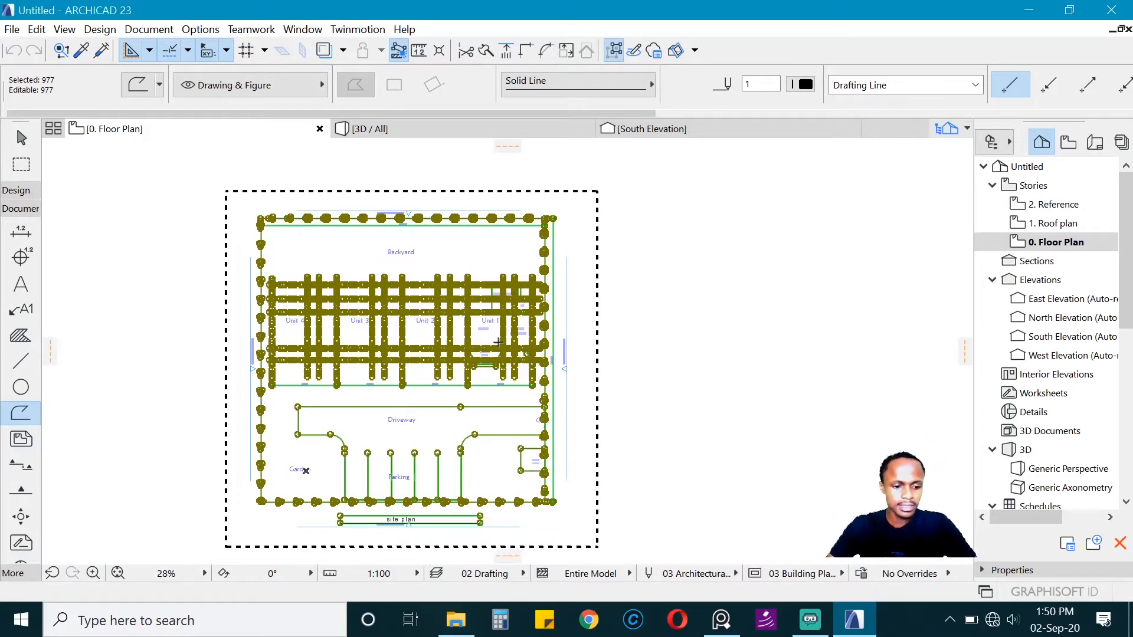
pyautogui.hotkey('ctrl', 'x')
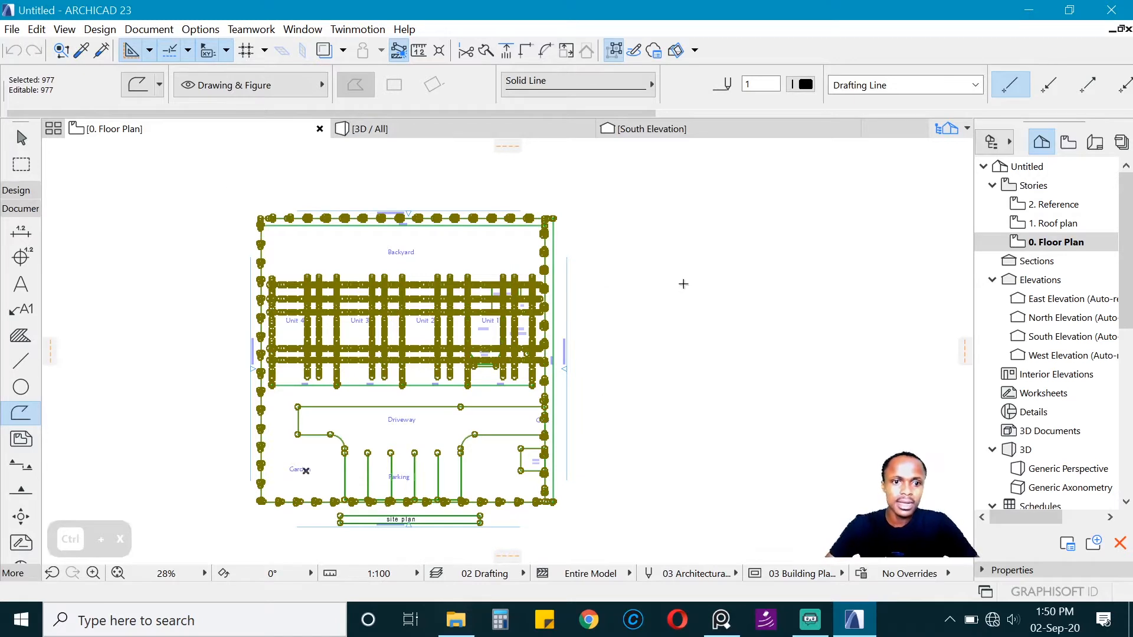
# Step: Open the Reference story and paste the cut site plan linework at its original position
pyautogui.click(1060, 208)
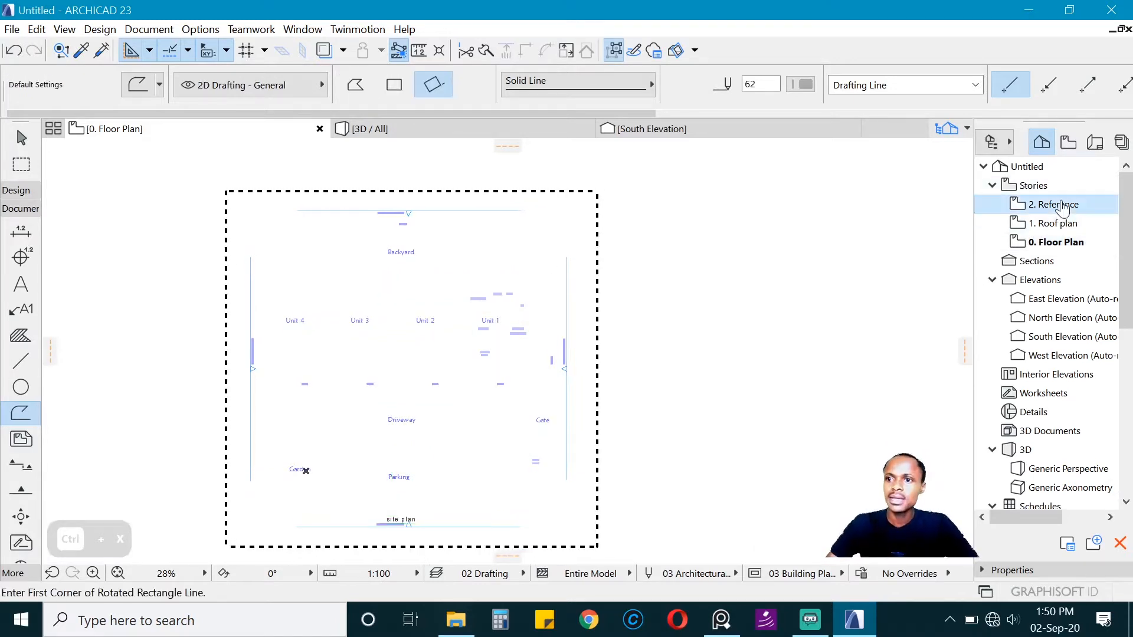
pyautogui.doubleClick(1060, 208)
pyautogui.hotkey('ctrl', 'v')
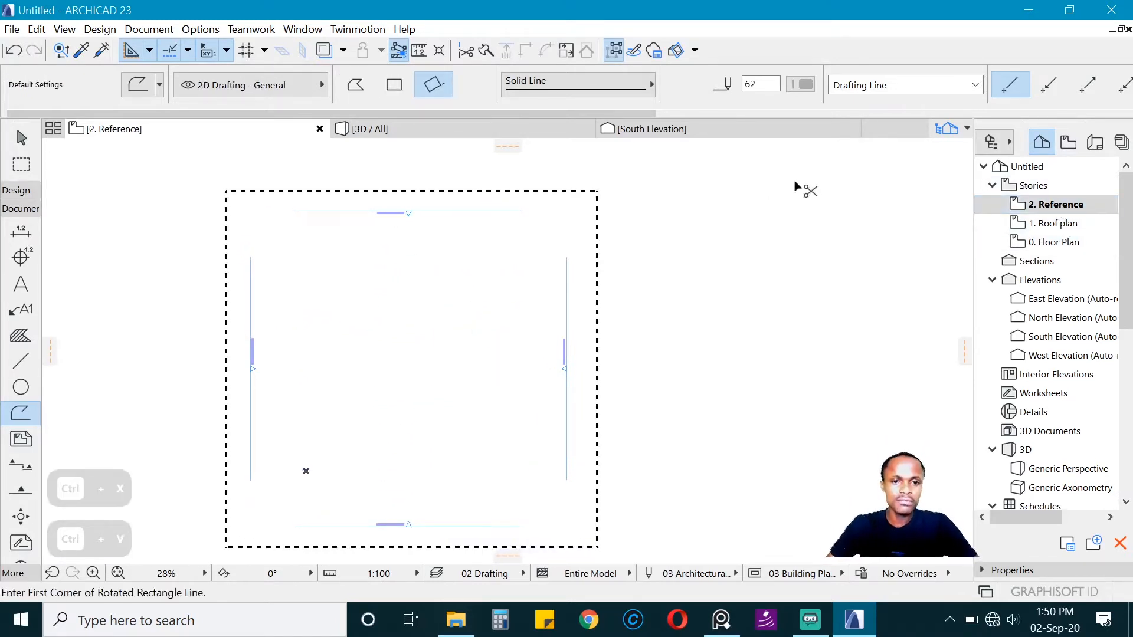
pyautogui.click(690, 215)
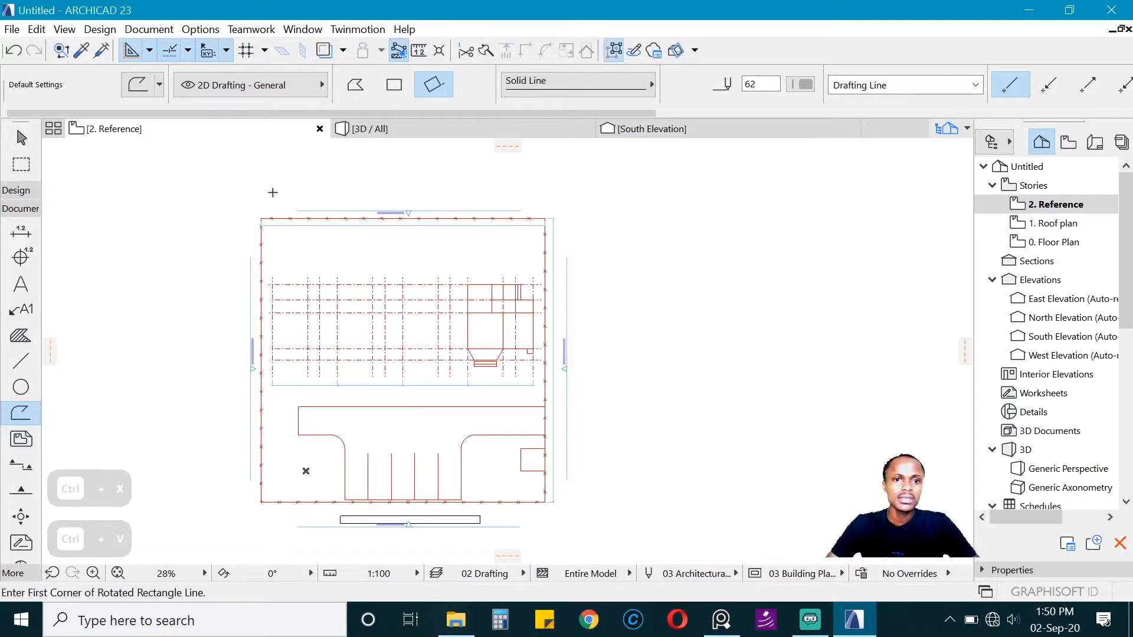
# Step: Return to the Floor Plan story and choose the 2. Reference story as its trace reference
pyautogui.doubleClick(1065, 243)
pyautogui.scroll(2, 433, 398)
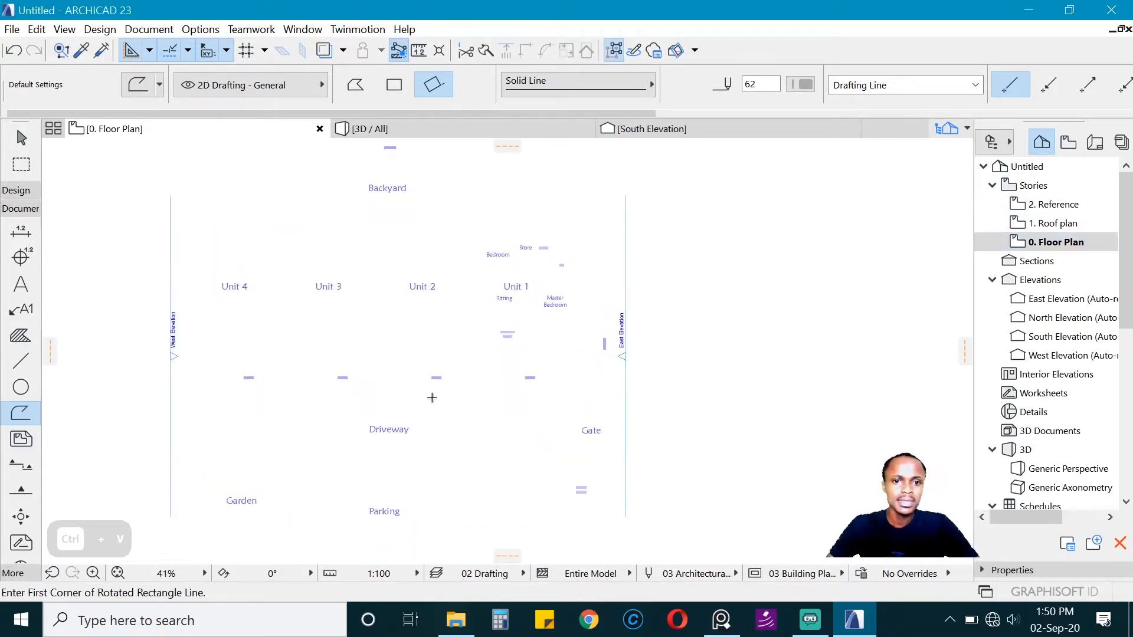
pyautogui.scroll(-2, 466, 324)
pyautogui.scroll(3, 465, 323)
pyautogui.scroll(-3, 465, 323)
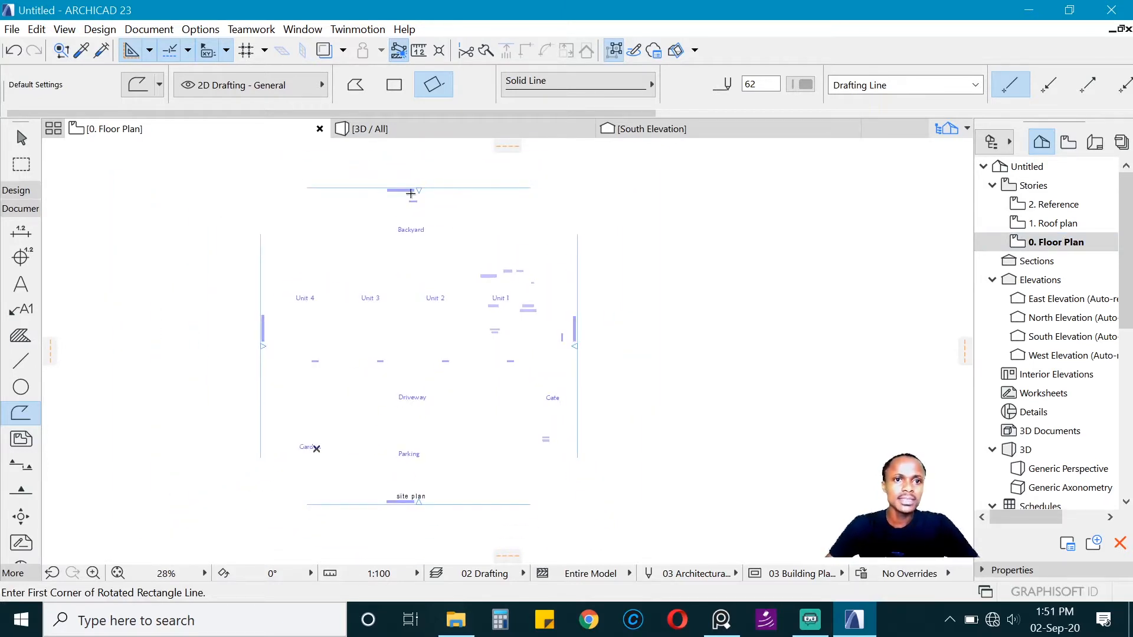
pyautogui.click(321, 48)
pyautogui.click(342, 51)
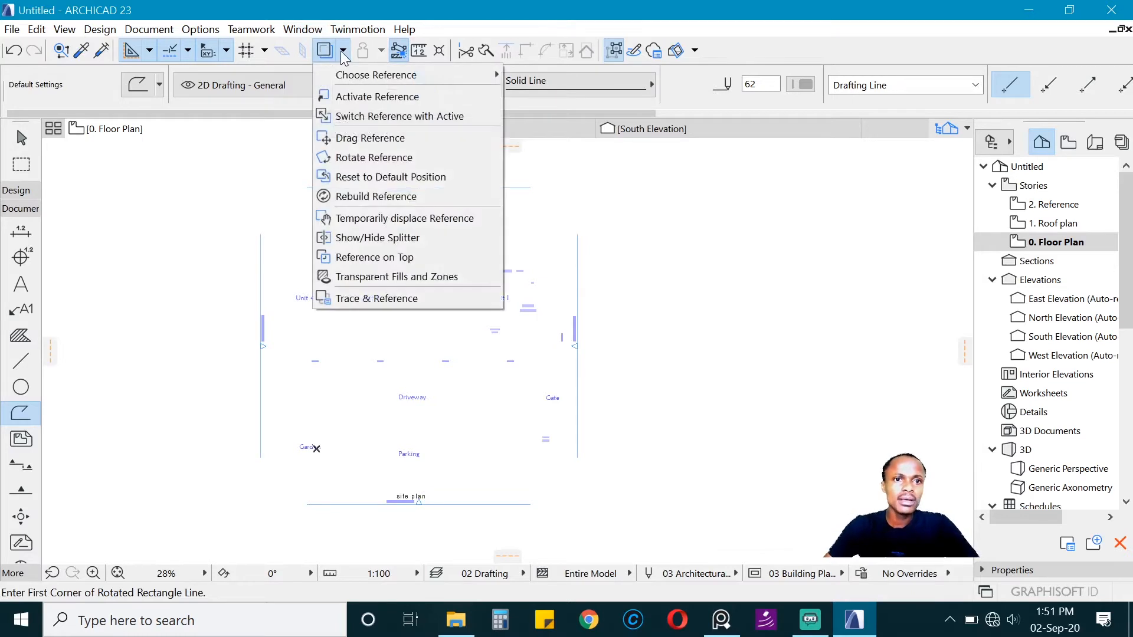
pyautogui.moveTo(358, 76)
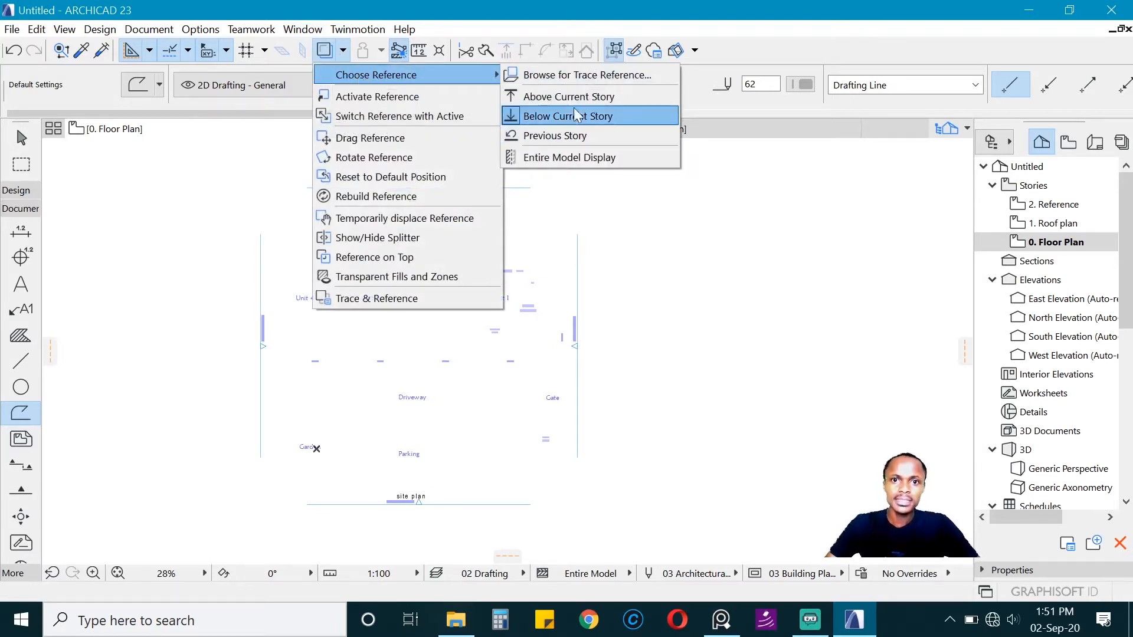
pyautogui.click(581, 75)
pyautogui.moveTo(529, 72); pyautogui.dragTo(564, 62)
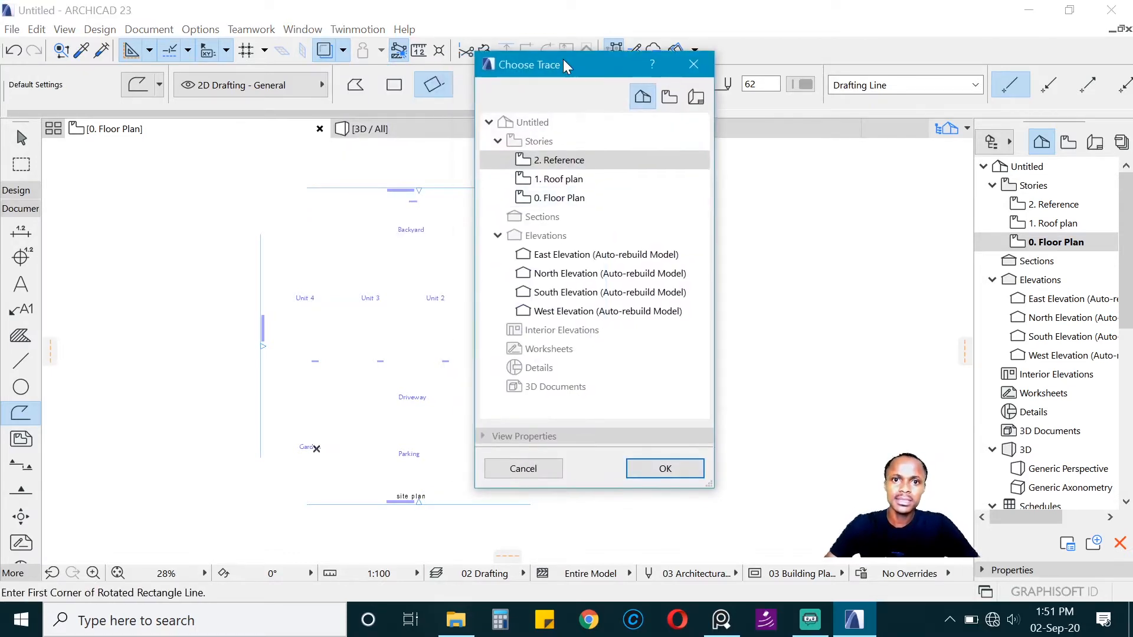
pyautogui.click(633, 473)
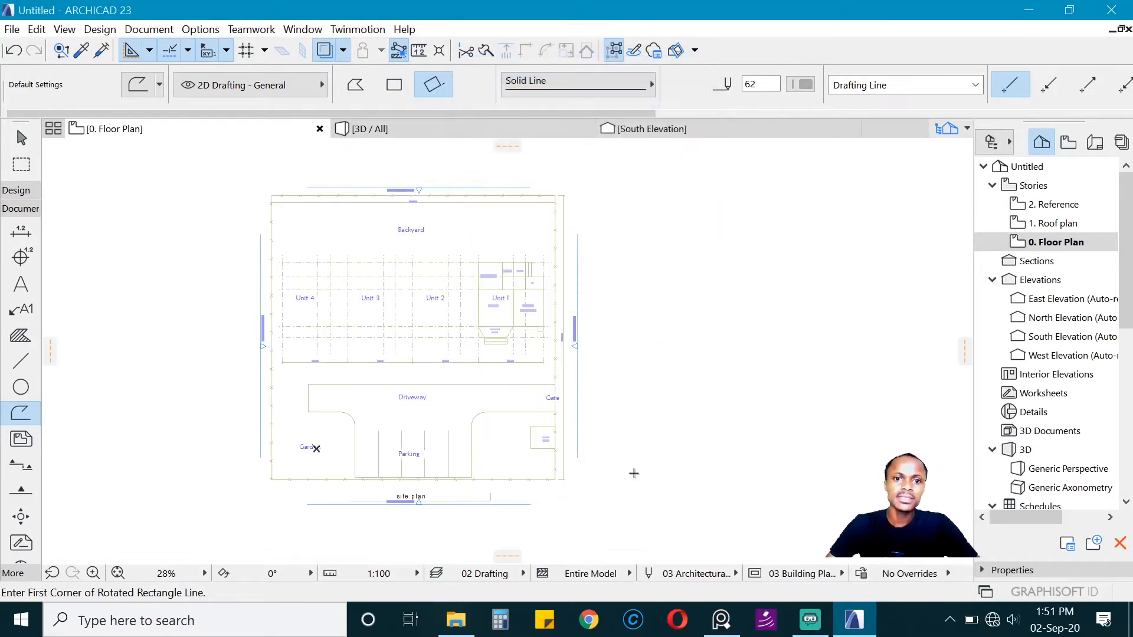
pyautogui.scroll(1, 410, 322)
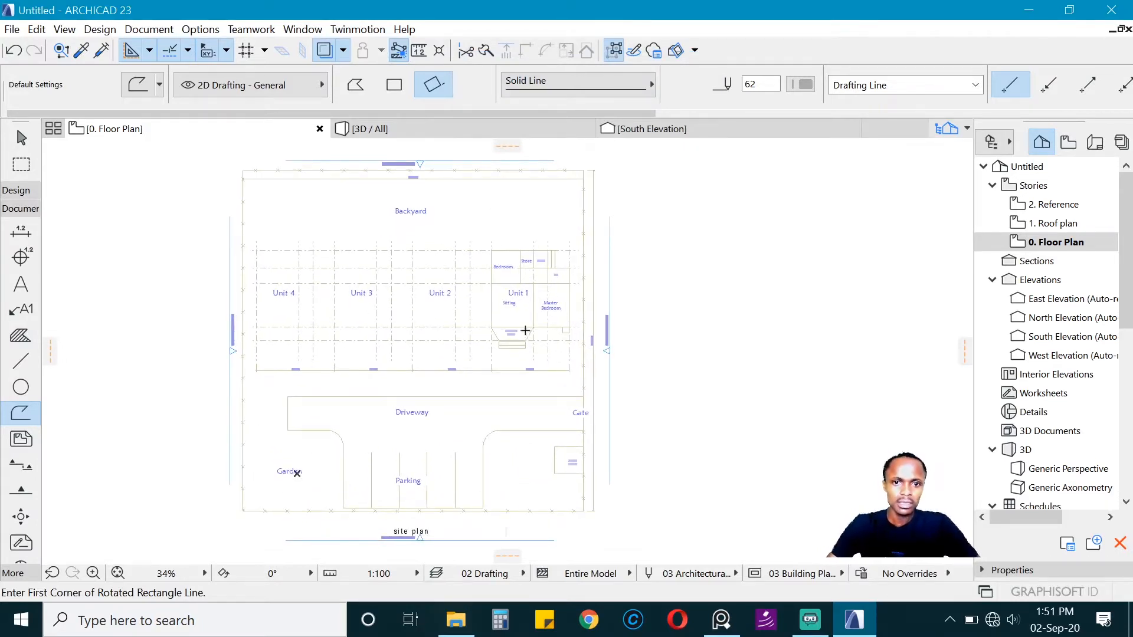
pyautogui.scroll(4, 525, 330)
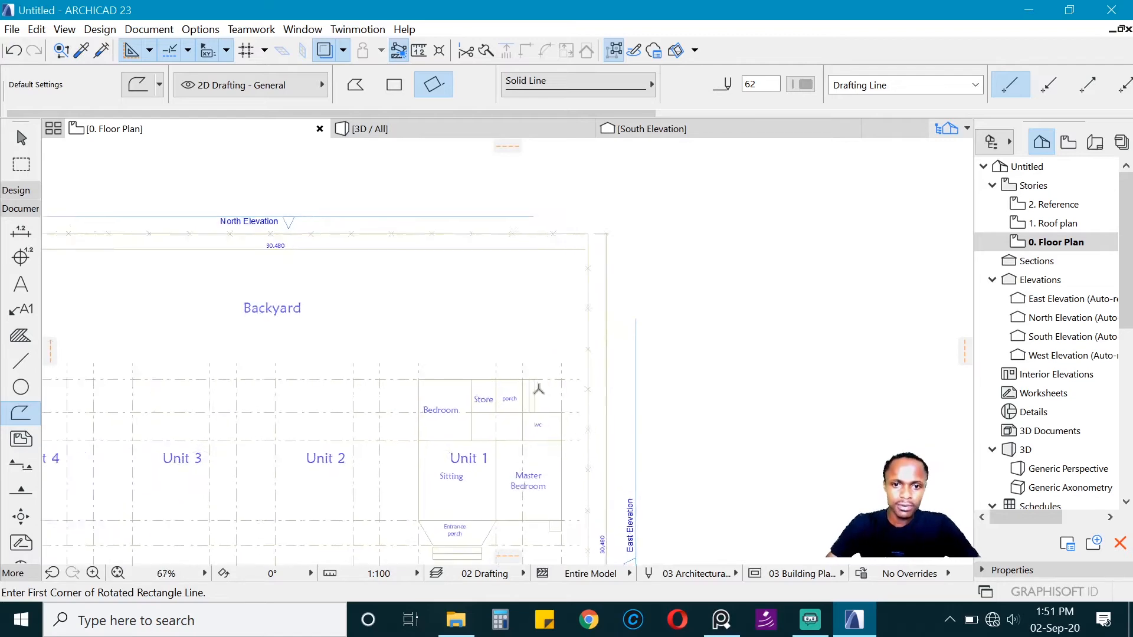
pyautogui.scroll(3, 539, 389)
pyautogui.click(640, 342)
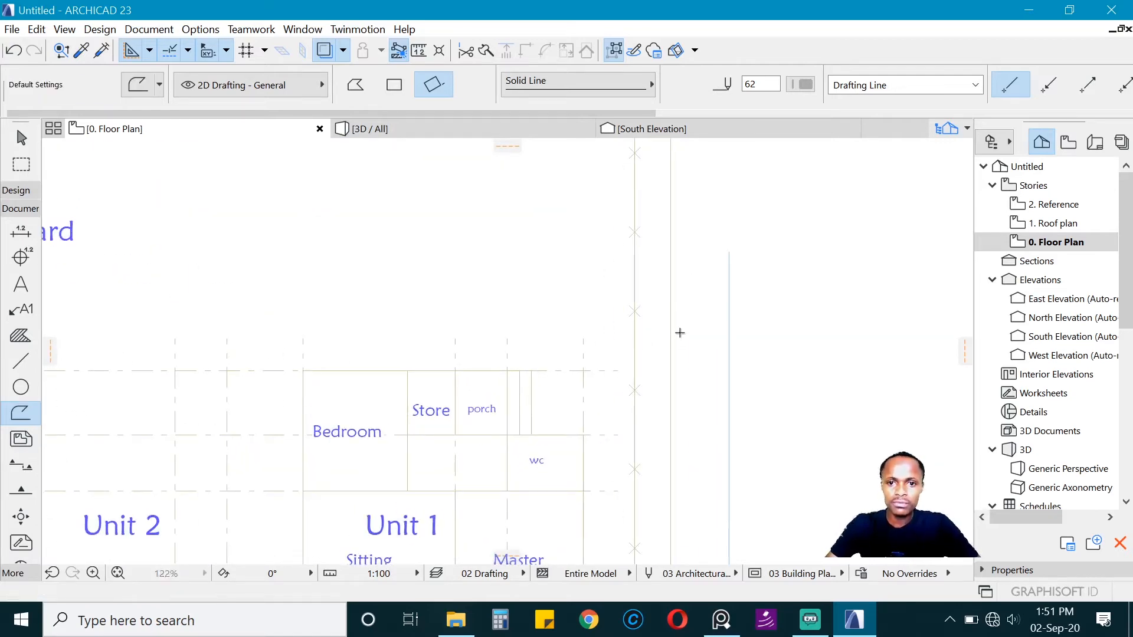
pyautogui.press('Escape')
pyautogui.scroll(-3, 584, 348)
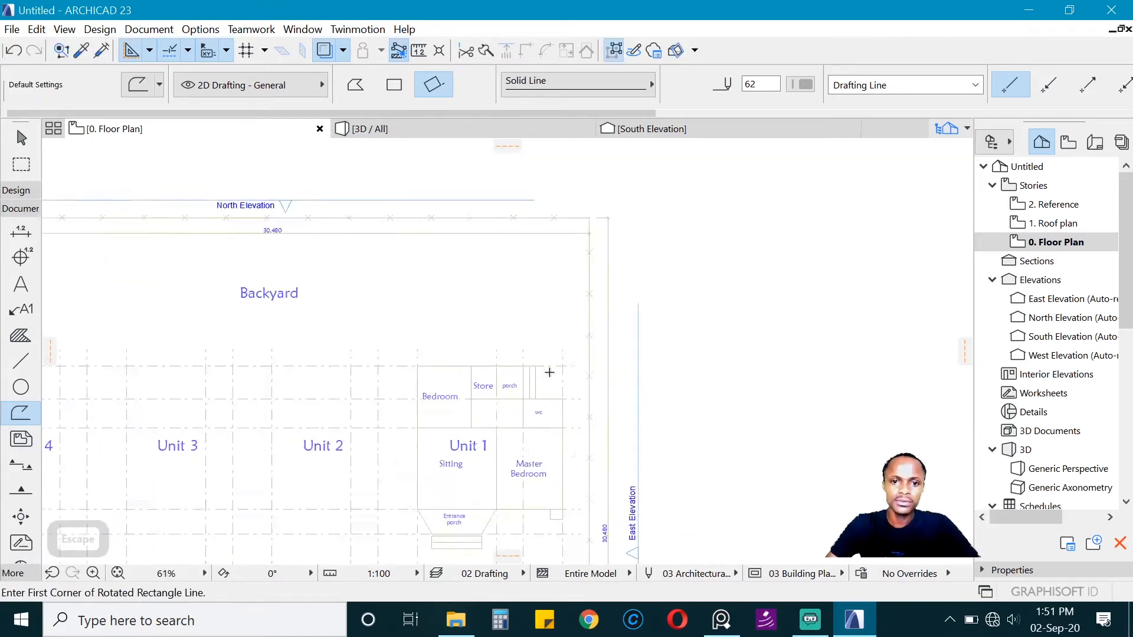
# Step: Activate the Wall tool for tracing Unit 1 on the Floor Plan story
pyautogui.scroll(3, 407, 278)
pyautogui.scroll(-5, 443, 336)
pyautogui.scroll(3, 430, 322)
pyautogui.scroll(-2, 430, 322)
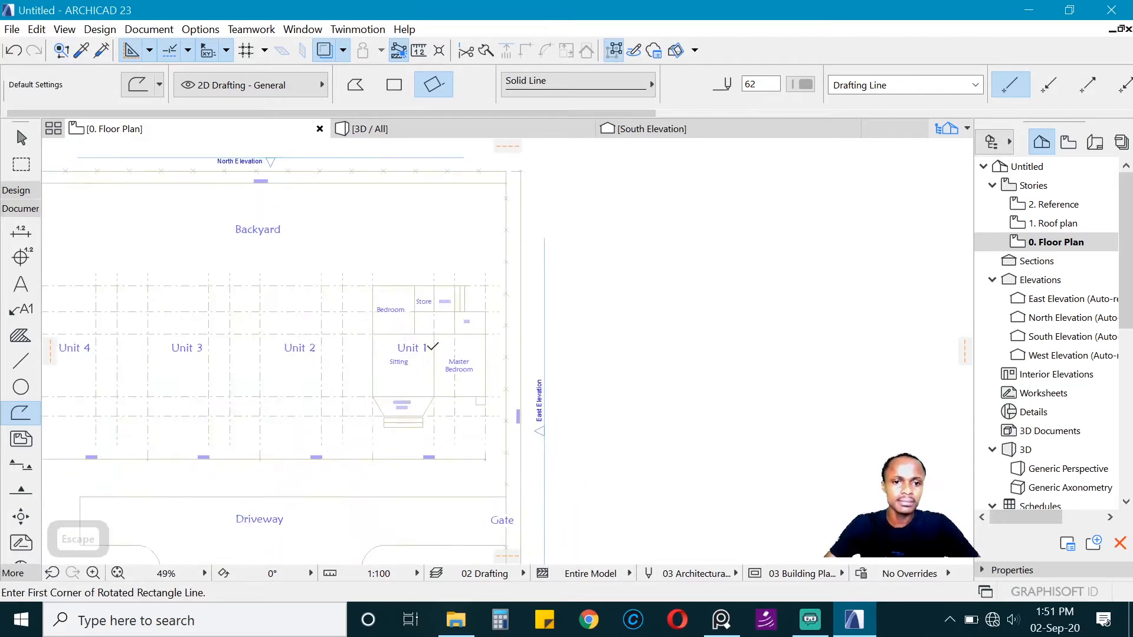
pyautogui.scroll(5, 430, 336)
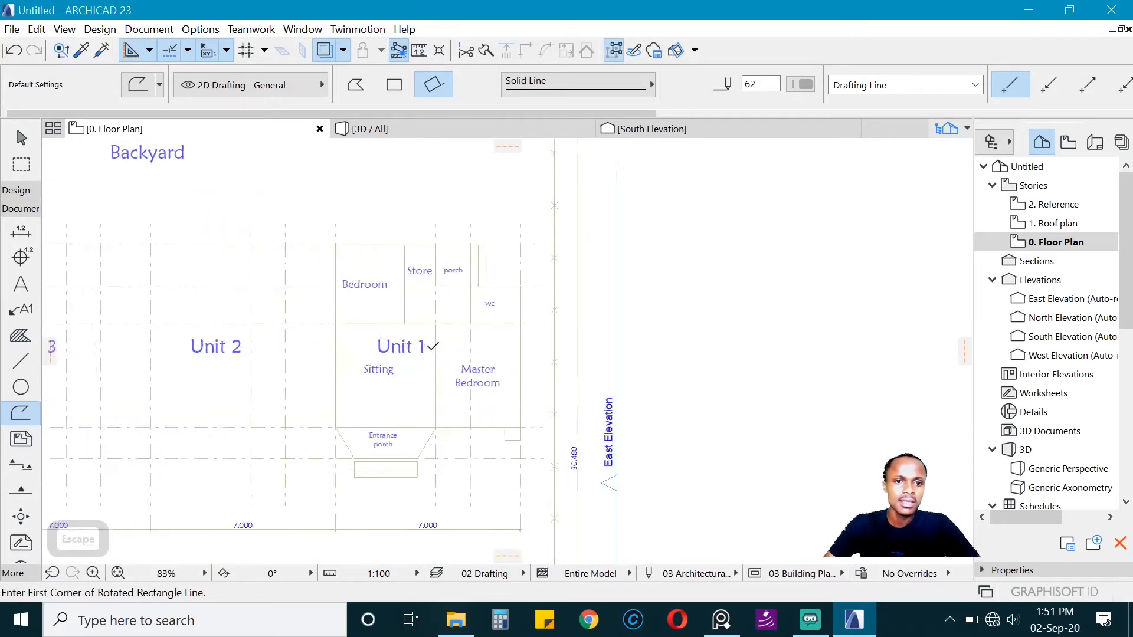
pyautogui.click(15, 191)
pyautogui.click(21, 211)
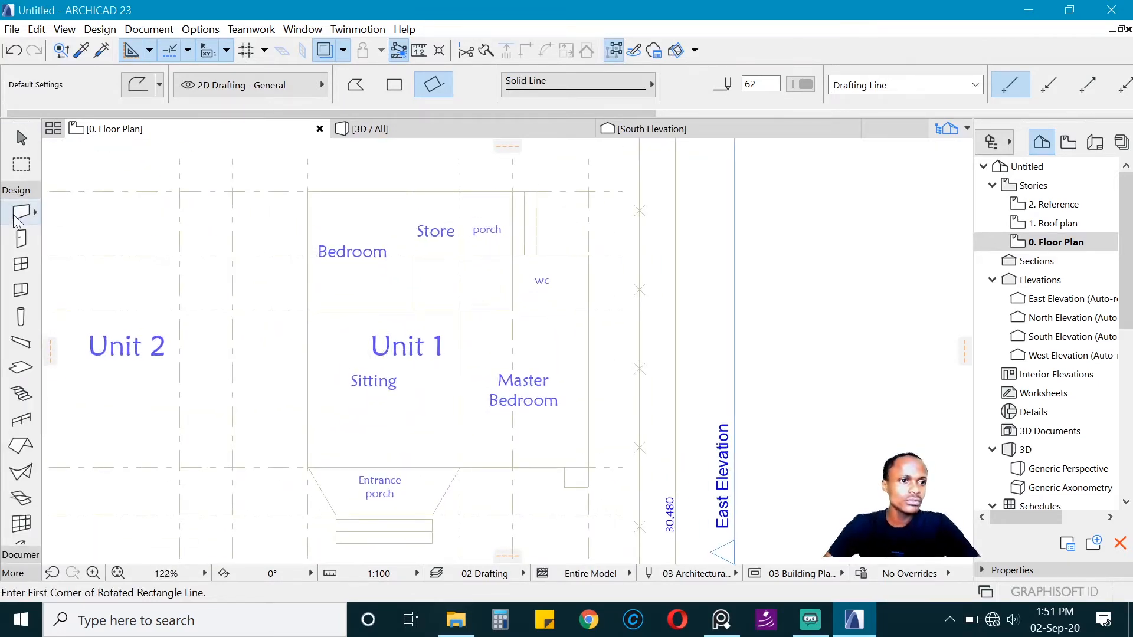
pyautogui.scroll(-2, 361, 199)
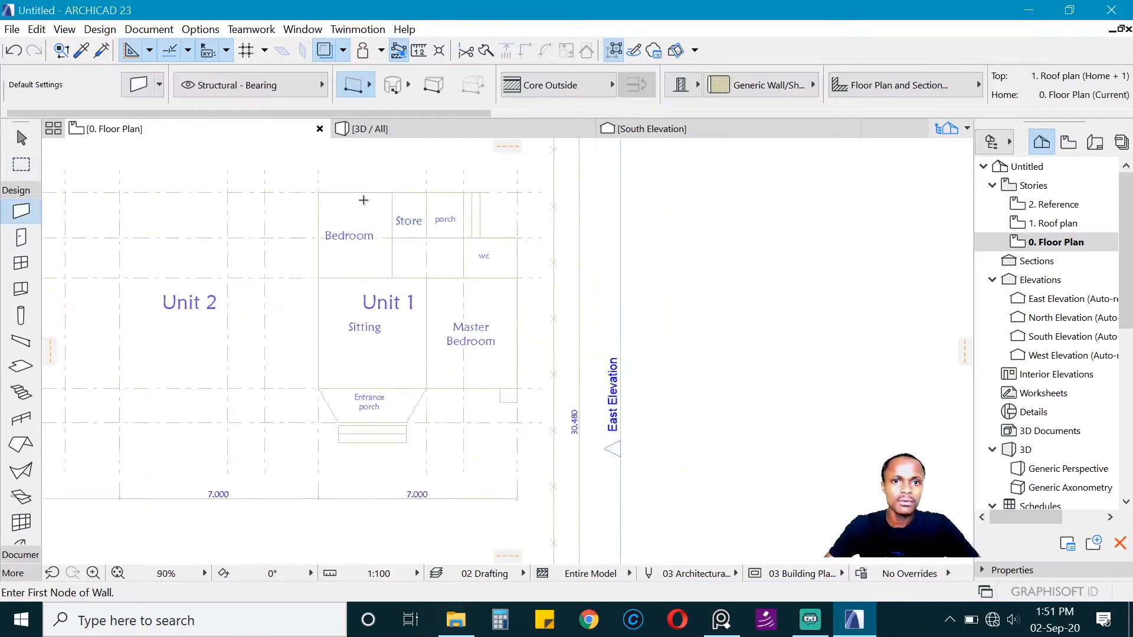
pyautogui.scroll(2, 360, 204)
pyautogui.press('Escape')
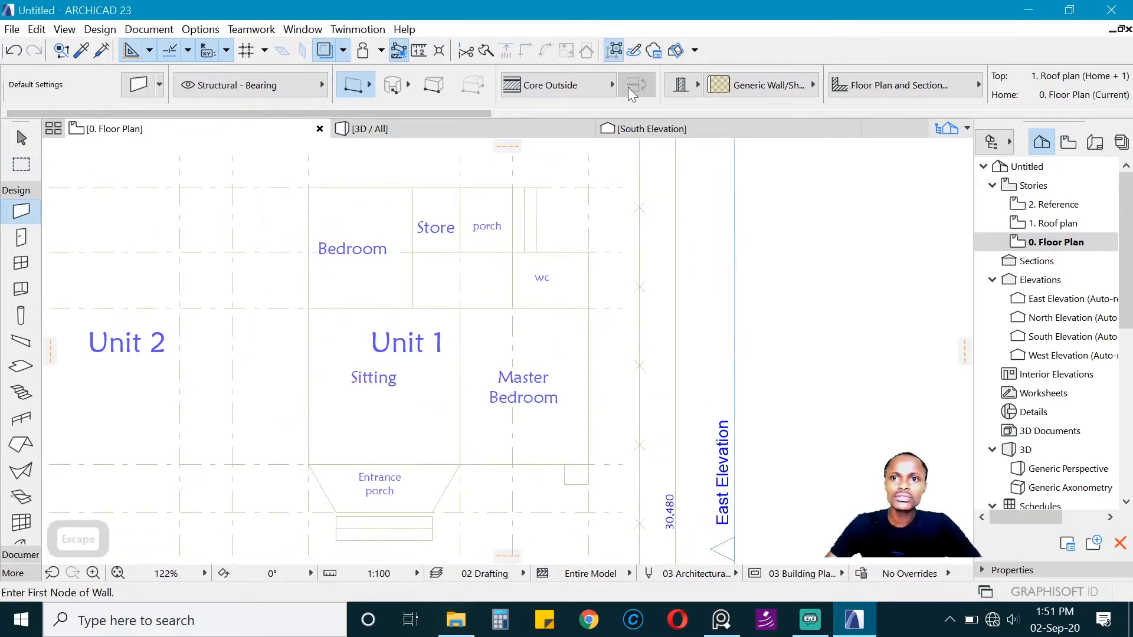
pyautogui.hscroll(3, 695, 88)
pyautogui.hscroll(-5, 697, 85)
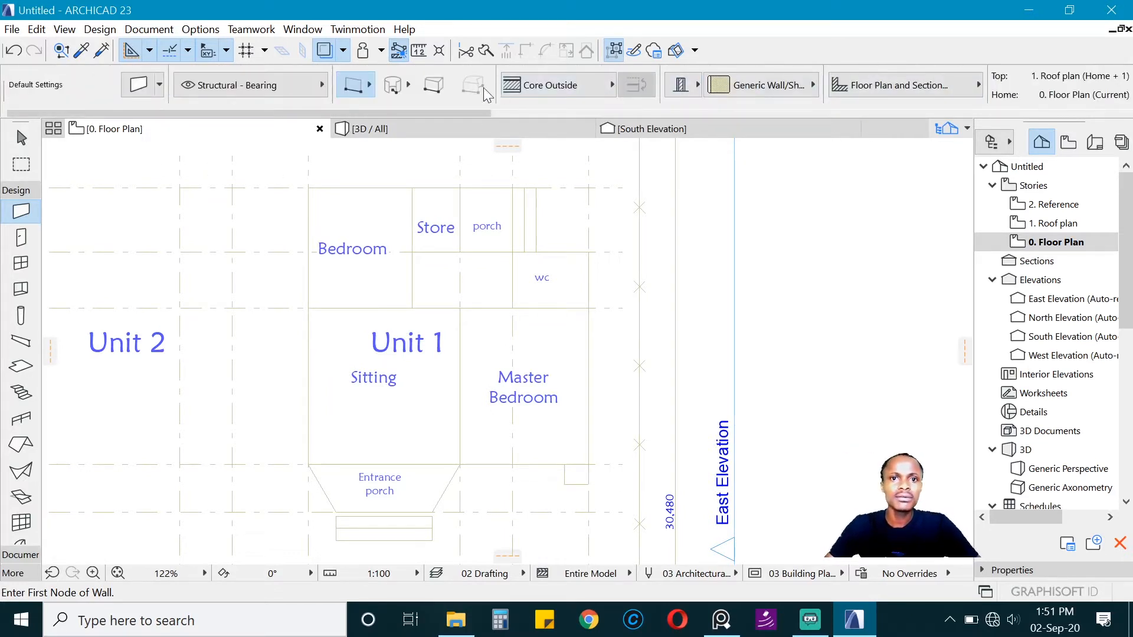
pyautogui.click(145, 90)
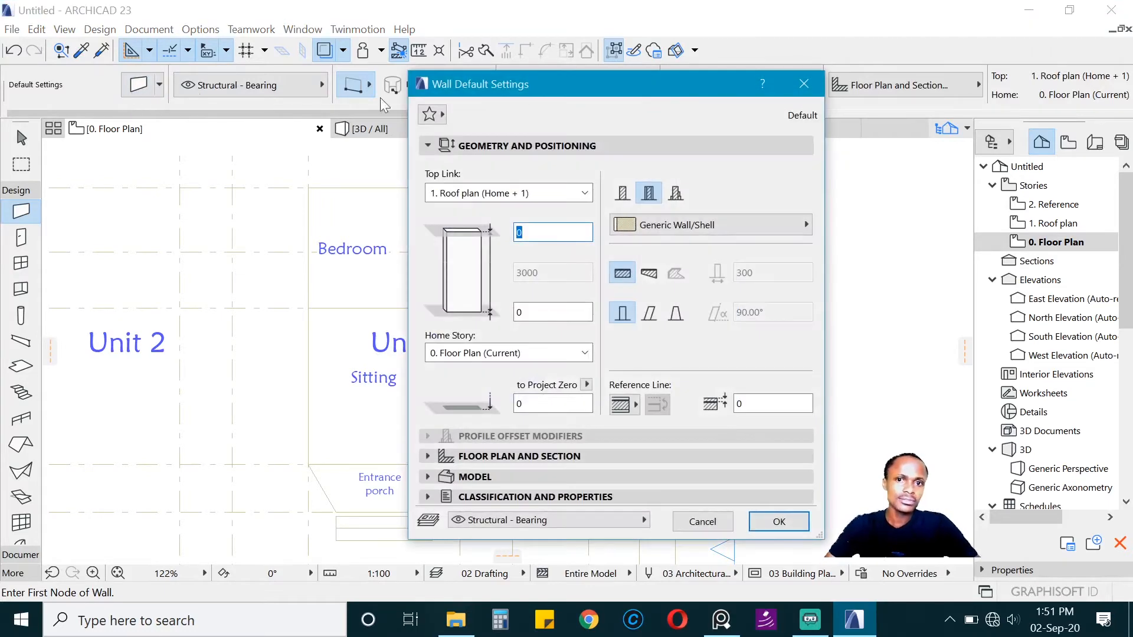
pyautogui.click(803, 84)
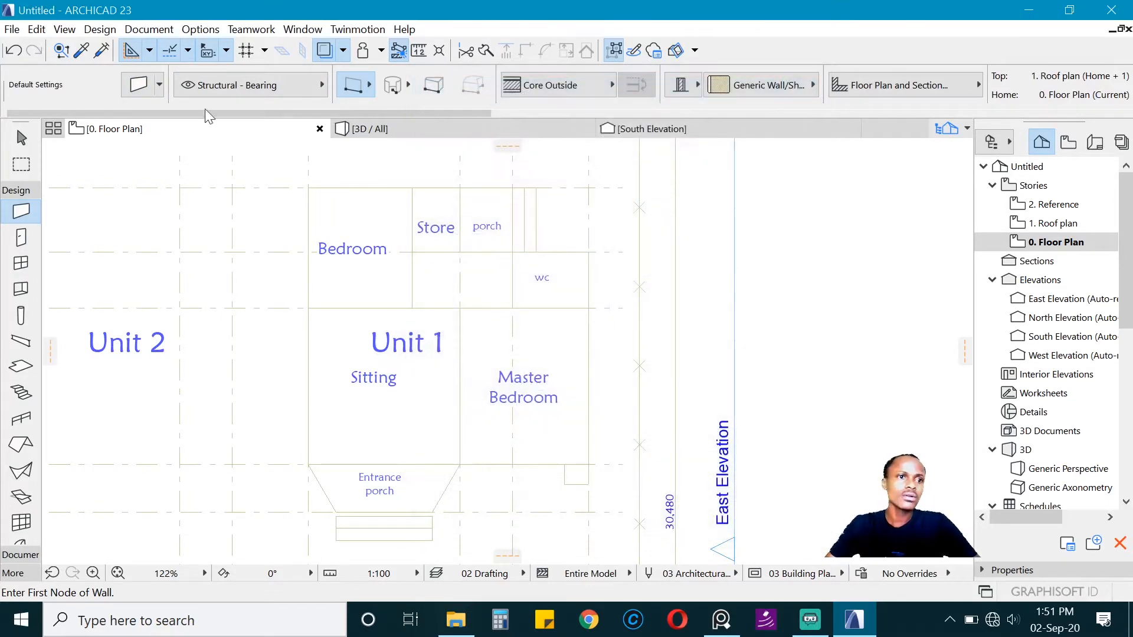
pyautogui.doubleClick(21, 211)
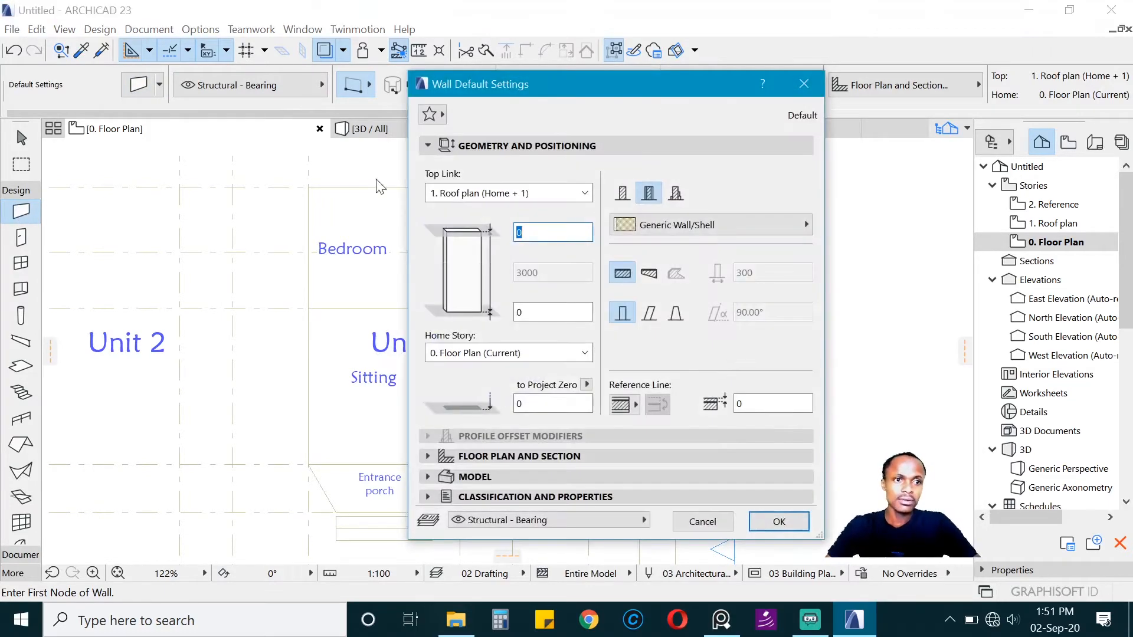
pyautogui.moveTo(580, 82); pyautogui.dragTo(595, 57)
pyautogui.click(820, 58)
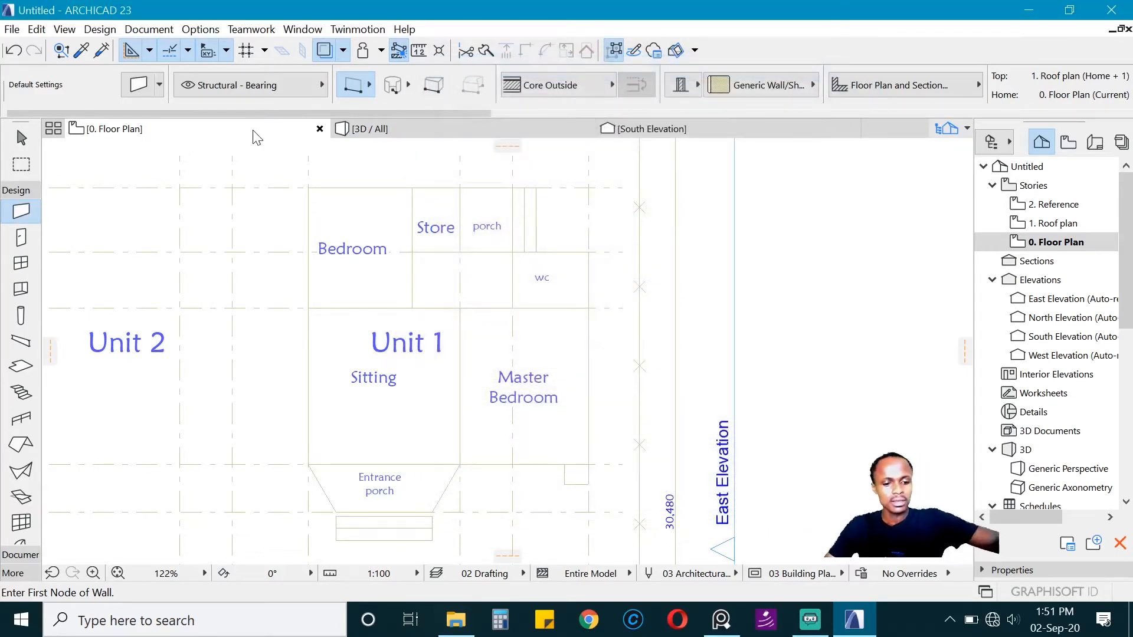
# Step: Open the wall default settings, try the complex profile and composite structures, and choose the basic structure
pyautogui.hotkey('ctrl', 't')
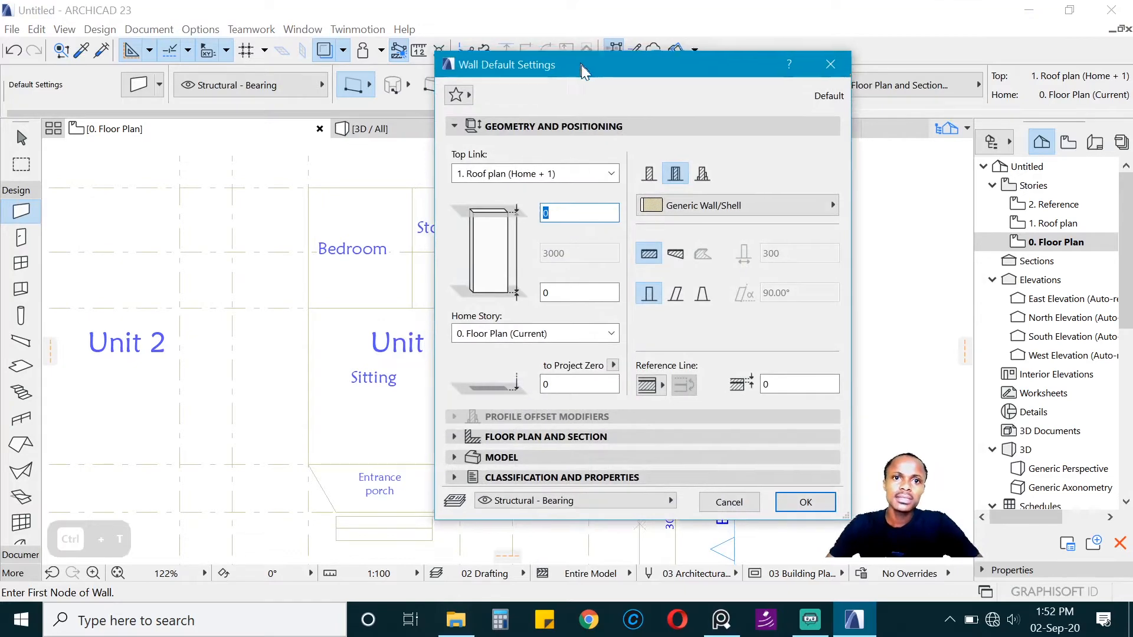
pyautogui.moveTo(583, 71); pyautogui.dragTo(479, 73)
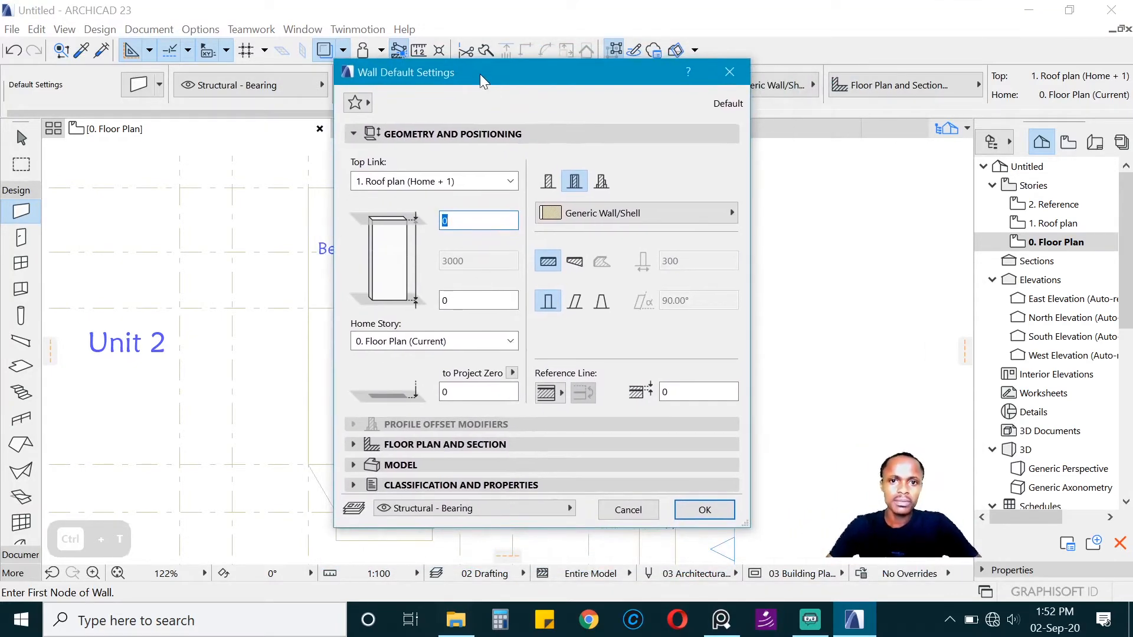
pyautogui.click(602, 184)
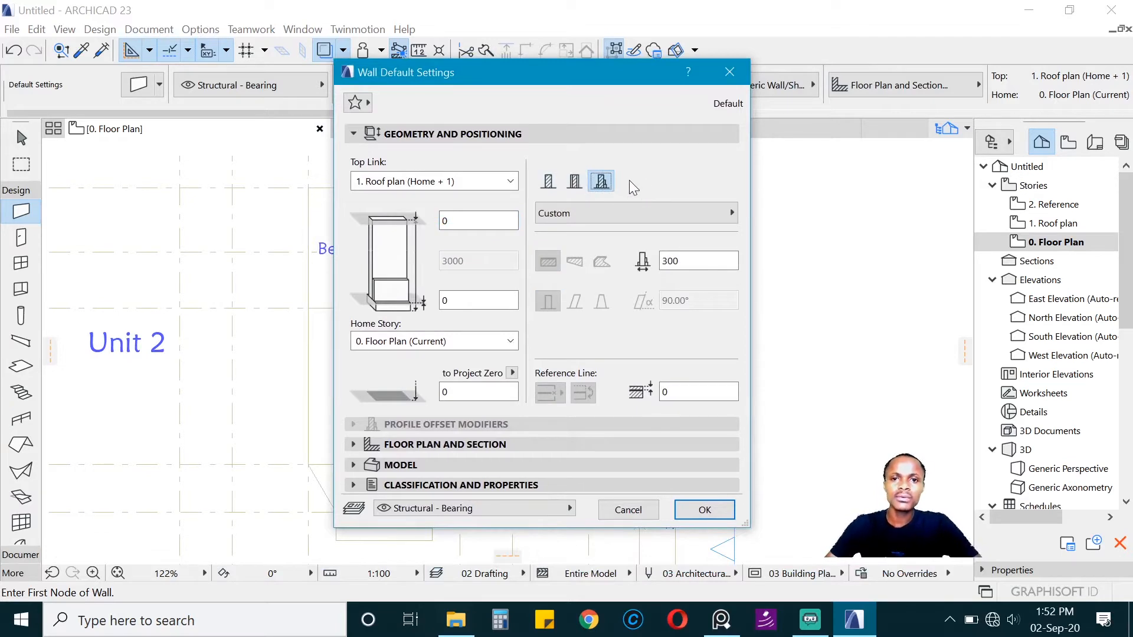
pyautogui.click(573, 184)
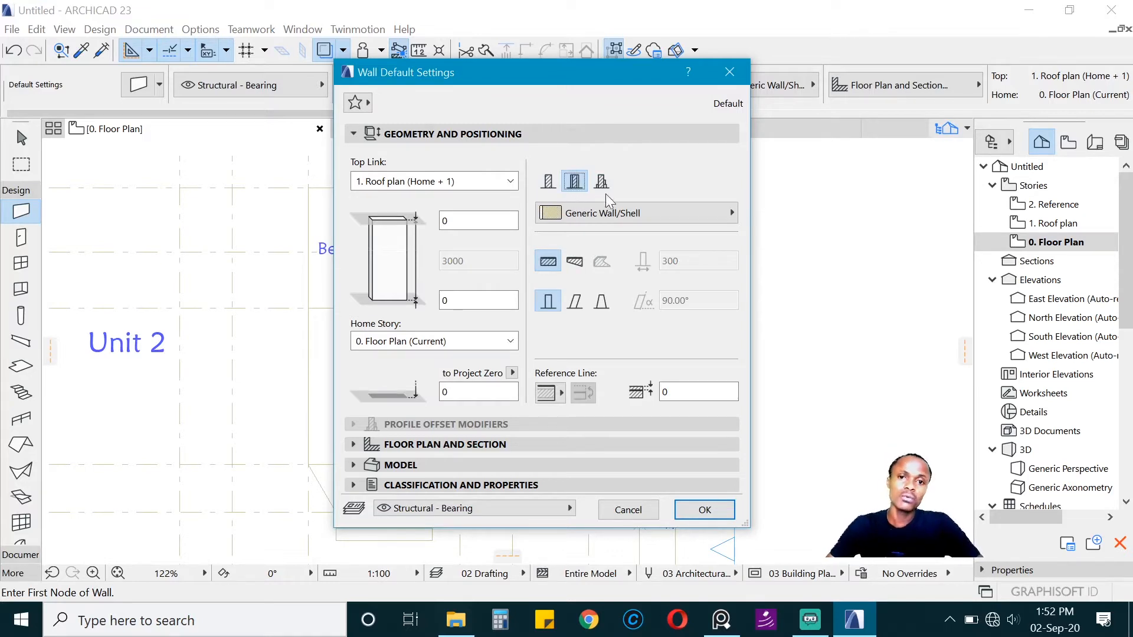
pyautogui.click(547, 182)
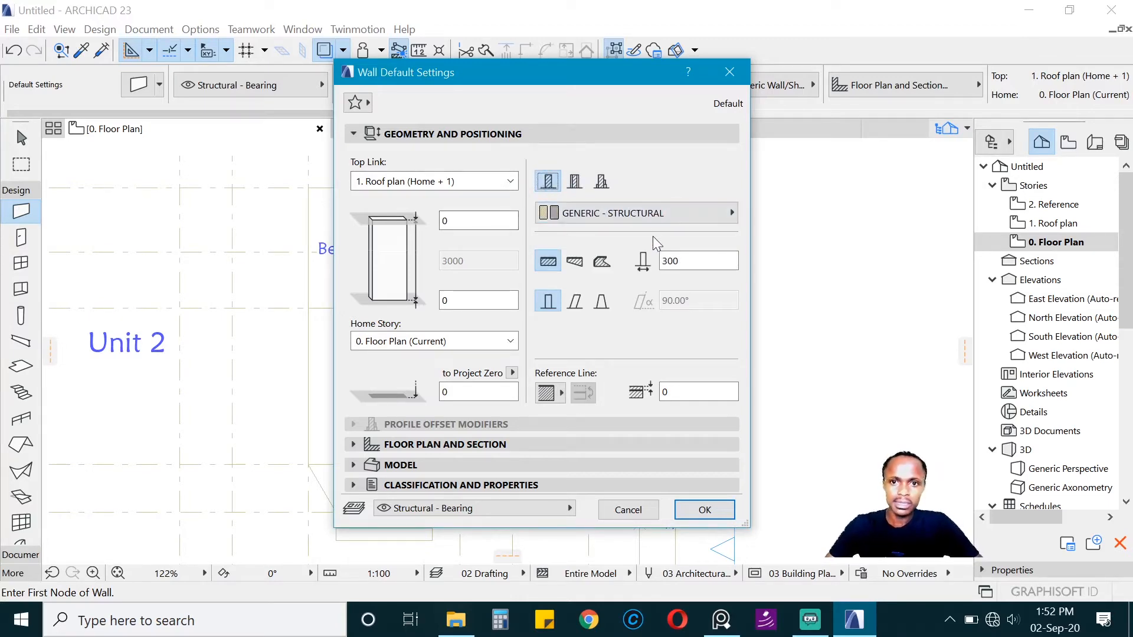
# Step: Set the default wall's building material to Brick - Structural and its thickness to 200 mm
pyautogui.click(656, 215)
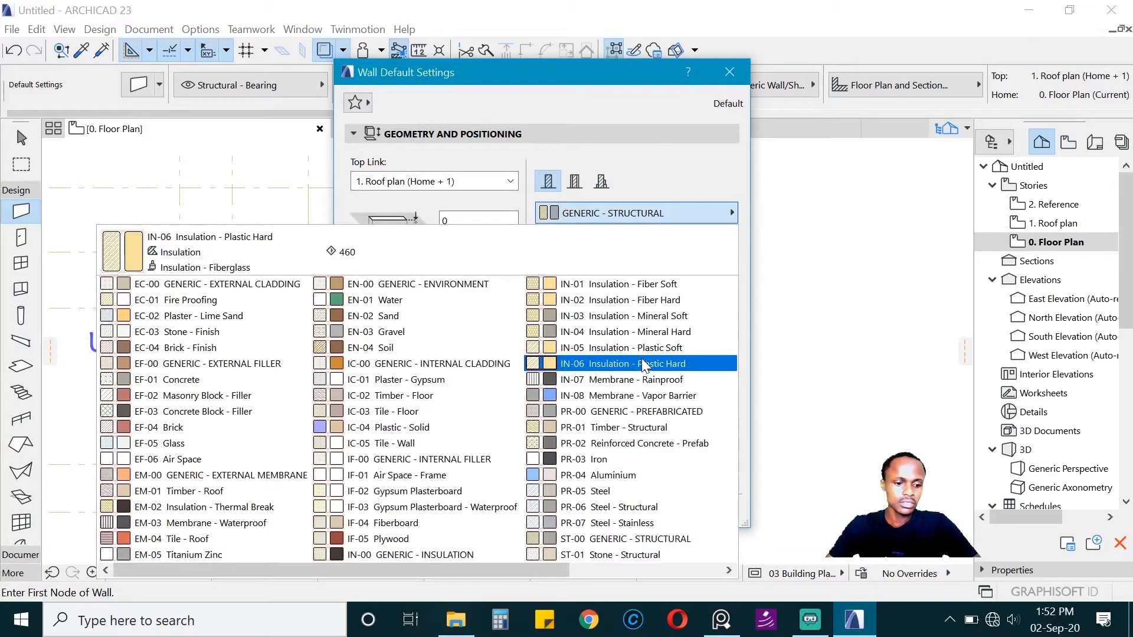
pyautogui.scroll(-1, 642, 359)
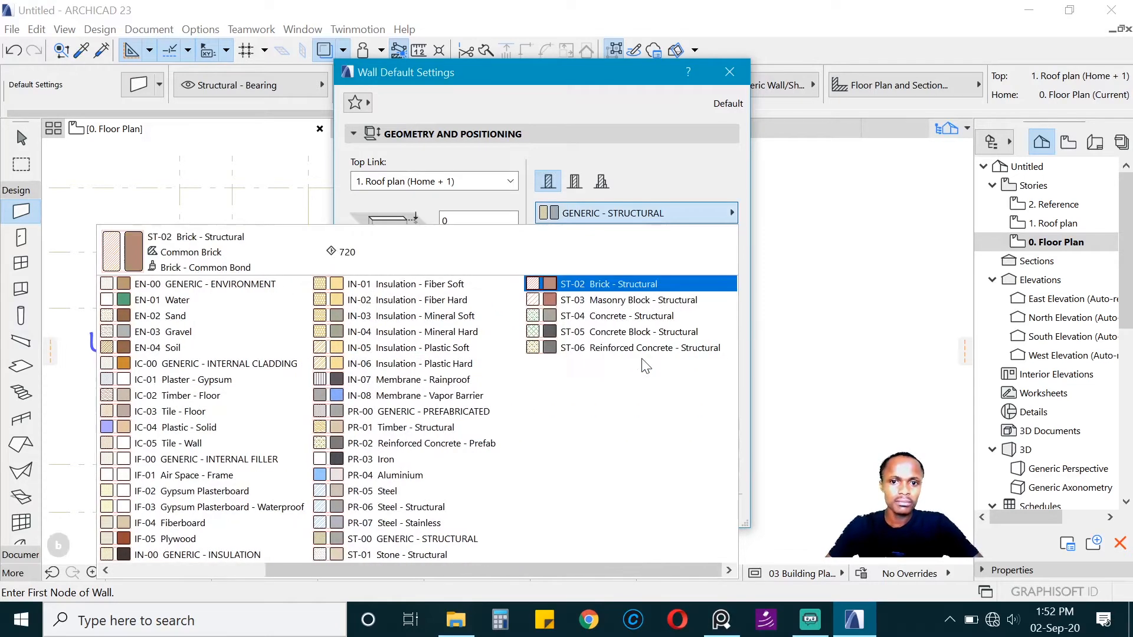
pyautogui.click(613, 289)
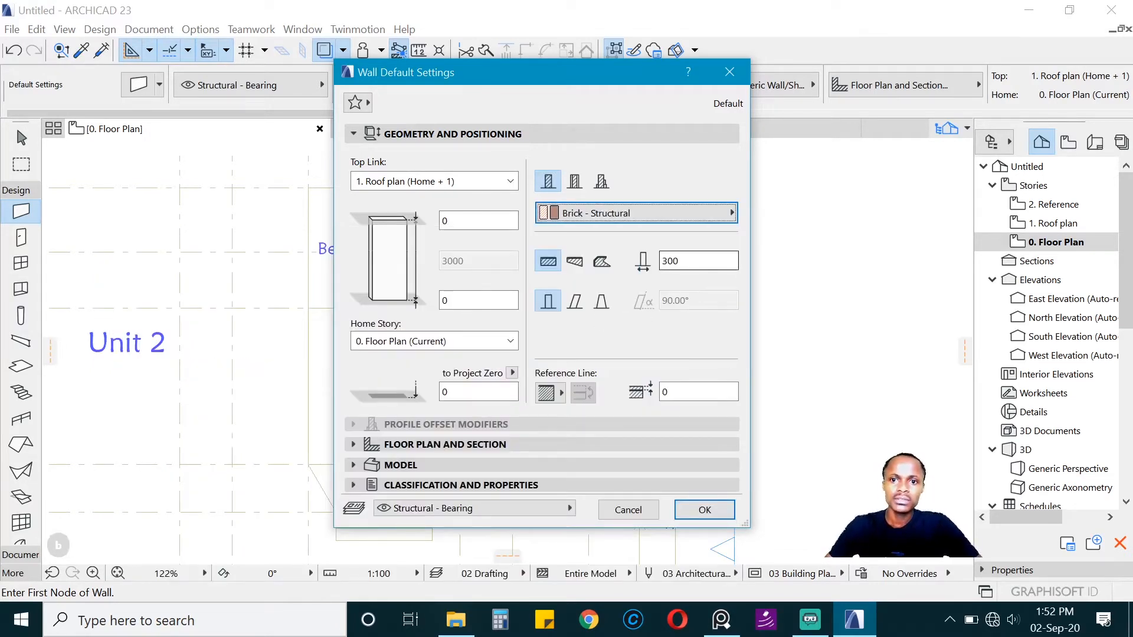
pyautogui.press('Tab')
pyautogui.write('200')
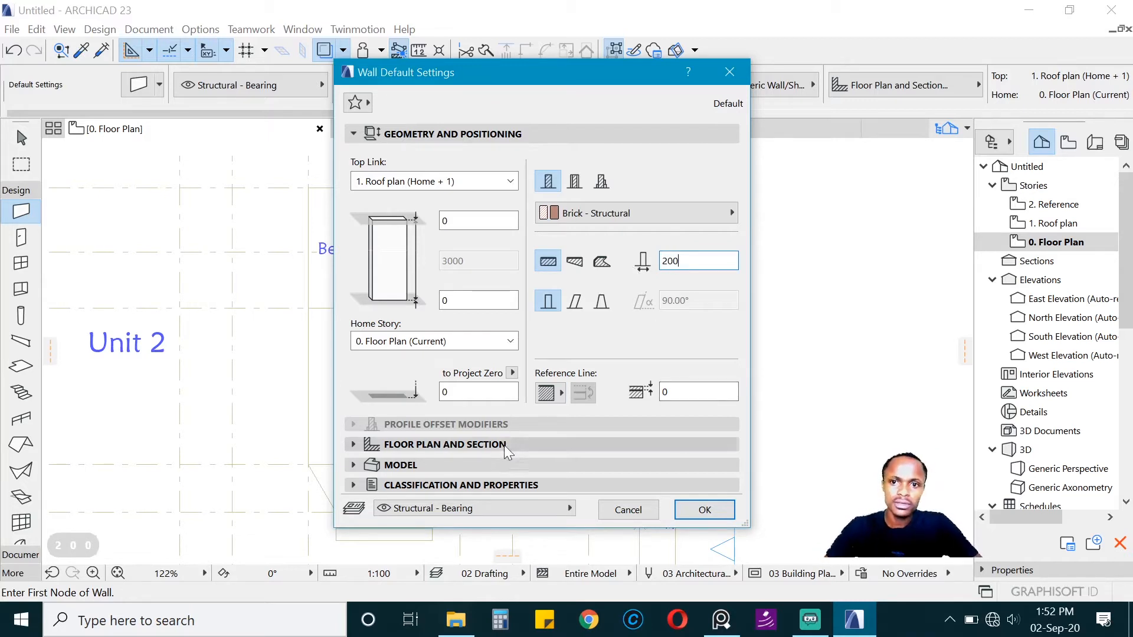
# Step: Turn on the surface overrides for all three wall surfaces and link them together
pyautogui.click(482, 465)
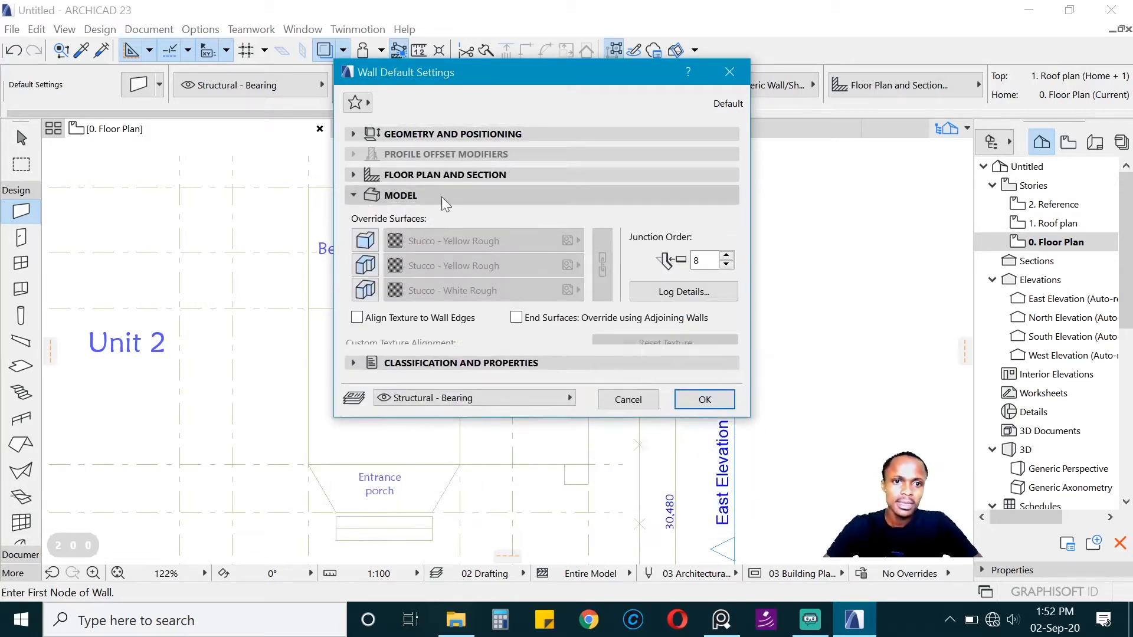
pyautogui.click(356, 196)
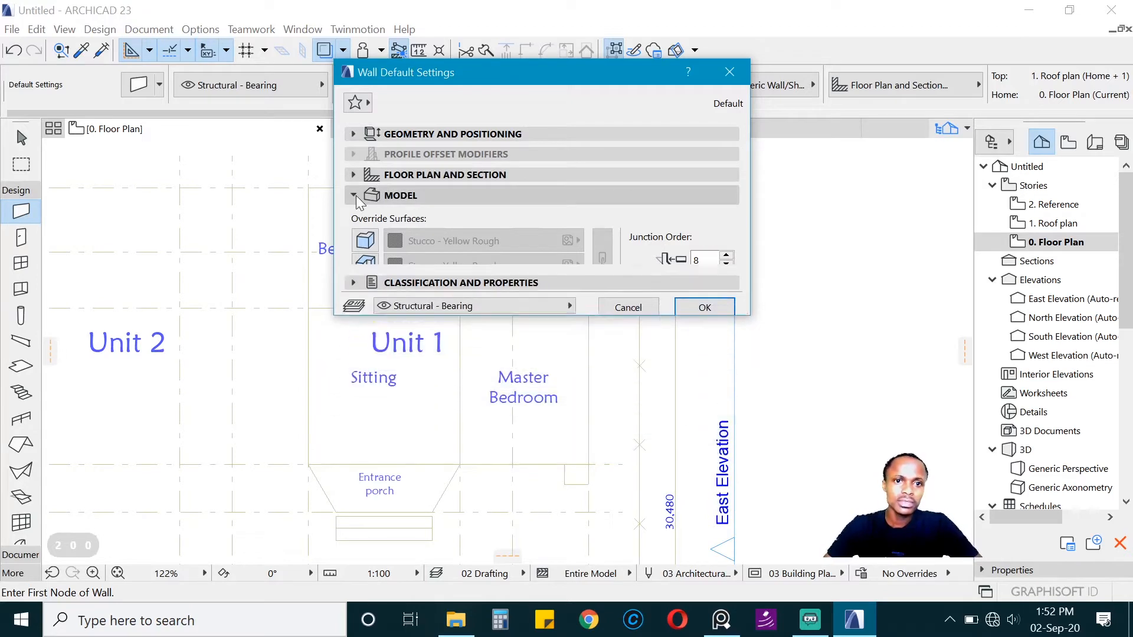
pyautogui.click(356, 195)
pyautogui.click(365, 240)
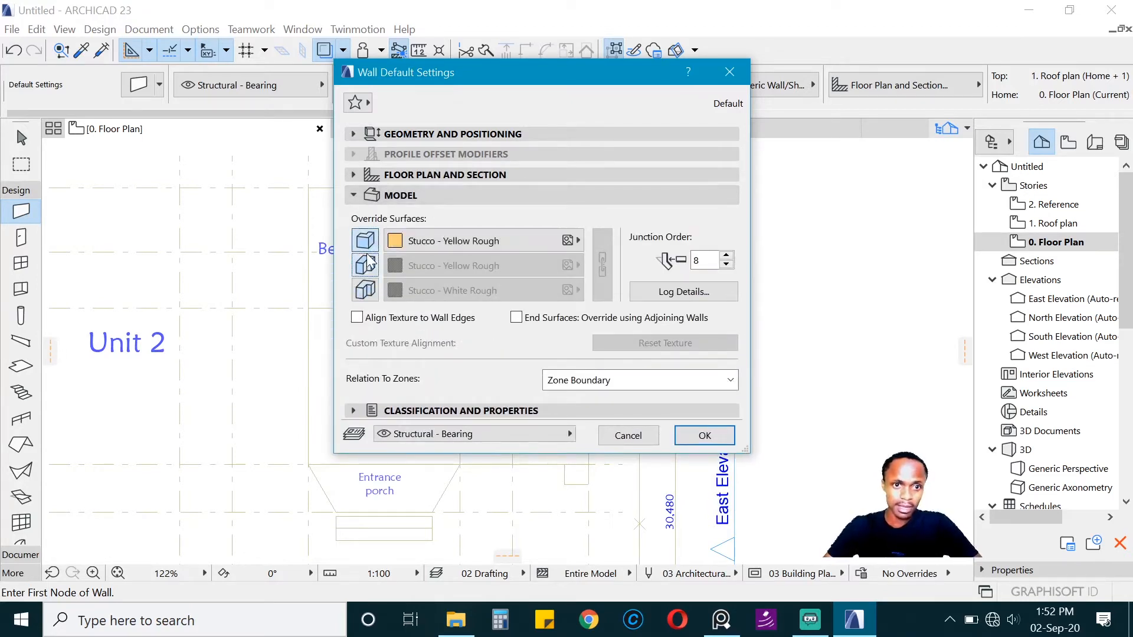
pyautogui.click(365, 265)
pyautogui.click(365, 289)
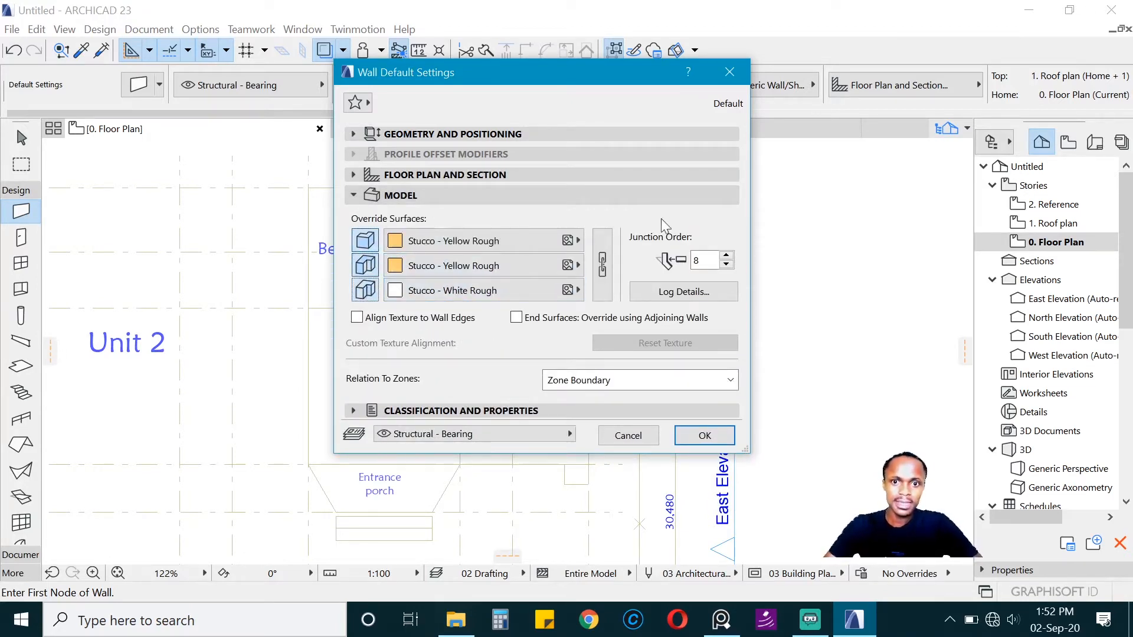
pyautogui.click(602, 260)
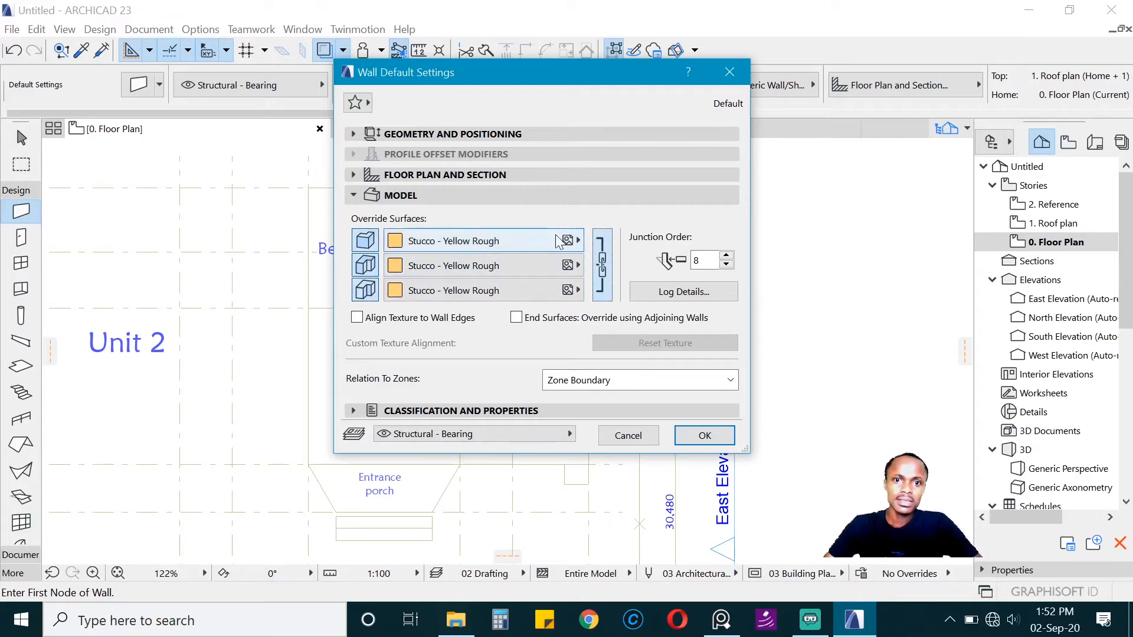
# Step: Set the linked wall surfaces to Paint - Glossy White and accept the wall default settings
pyautogui.click(558, 242)
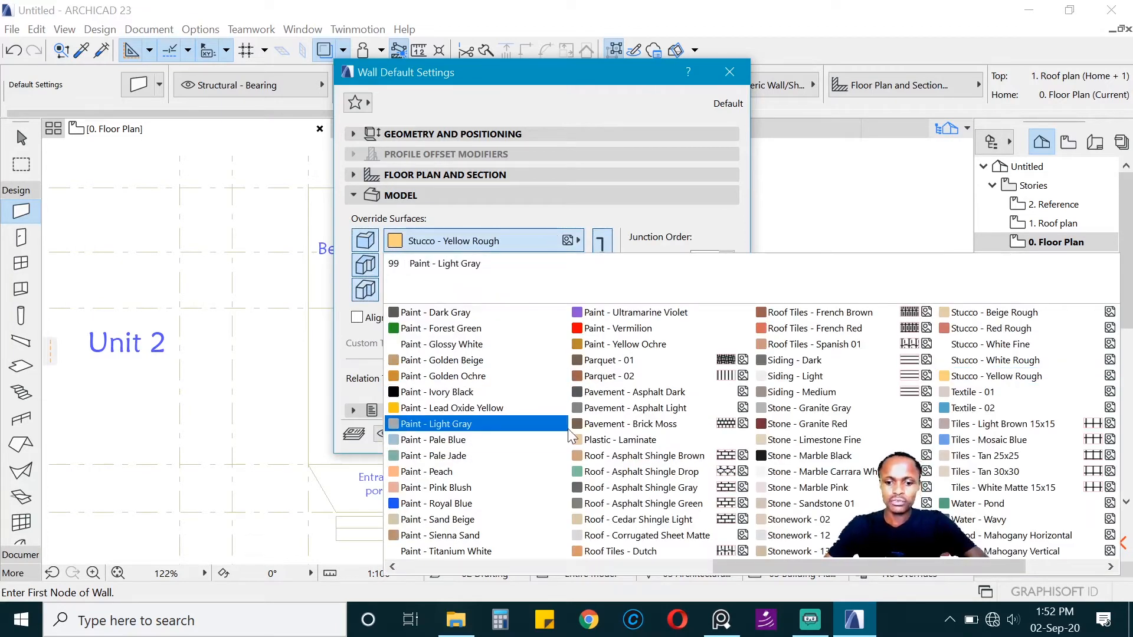
pyautogui.press('p')
pyautogui.press('p')
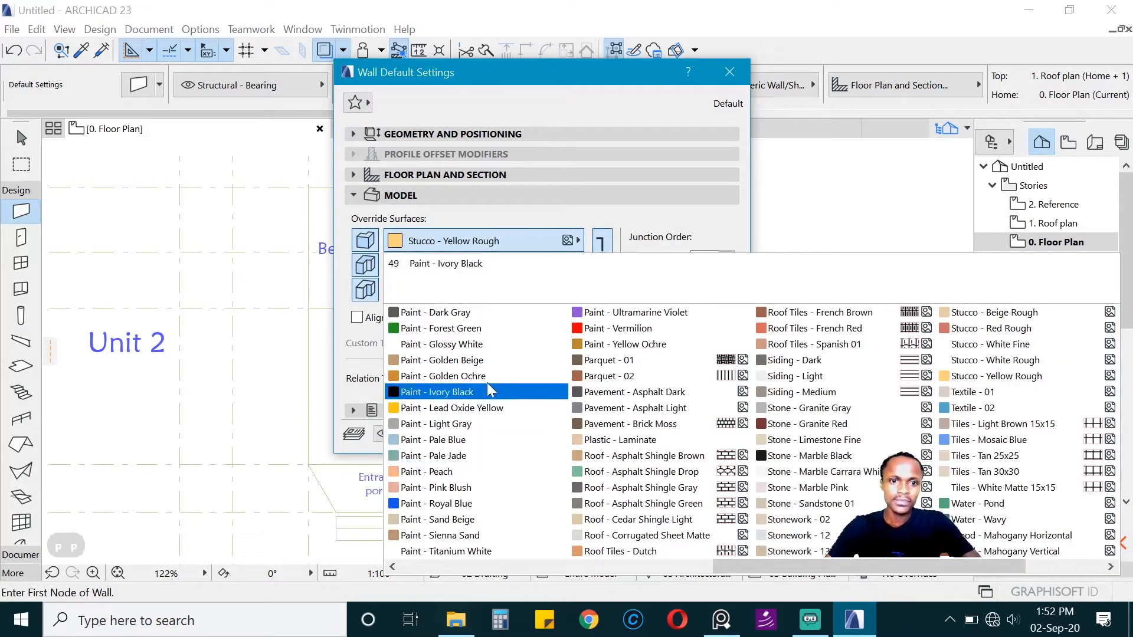
pyautogui.click(484, 344)
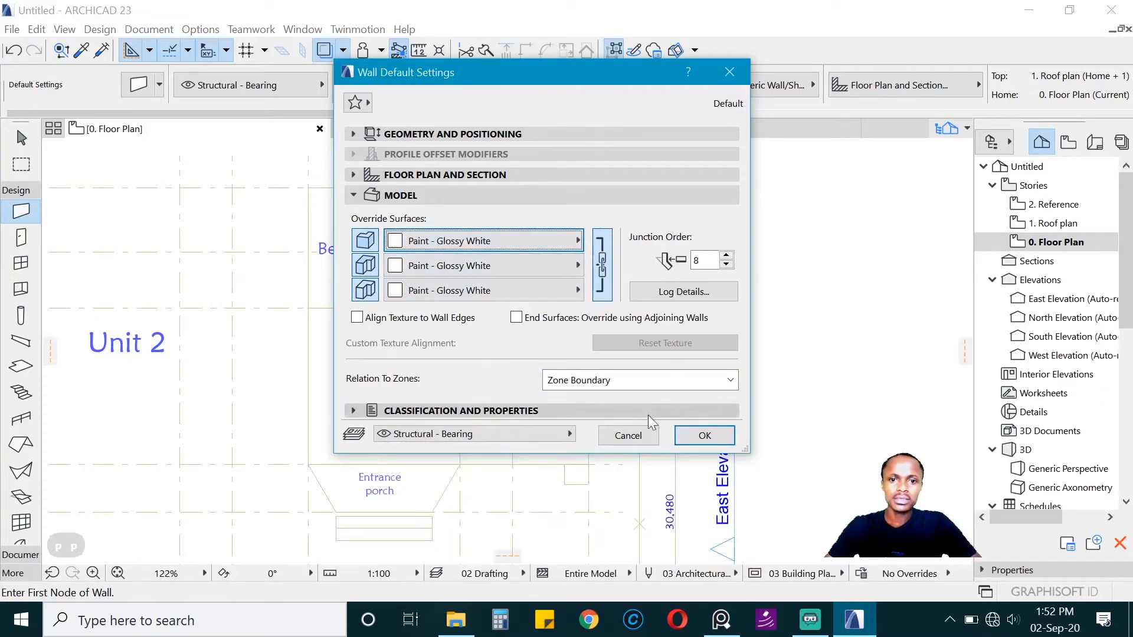
pyautogui.click(705, 436)
# Step: Start a wall at the upper-left corner of Unit 1's bedroom and guide it down the unit's left side
pyautogui.scroll(-1, 493, 315)
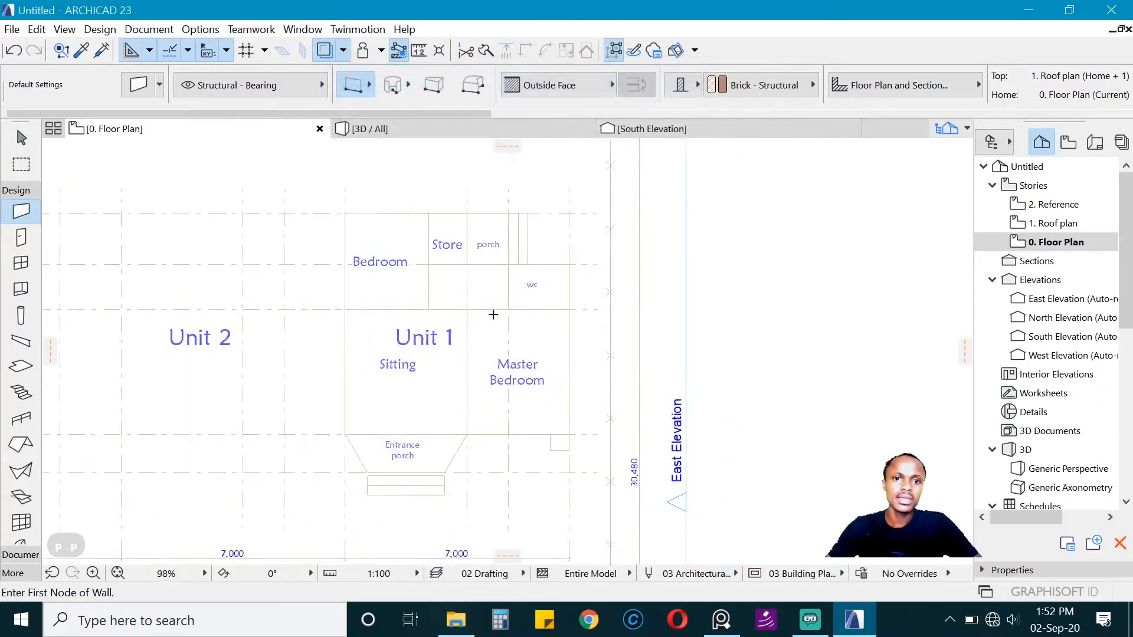
pyautogui.scroll(1, 362, 260)
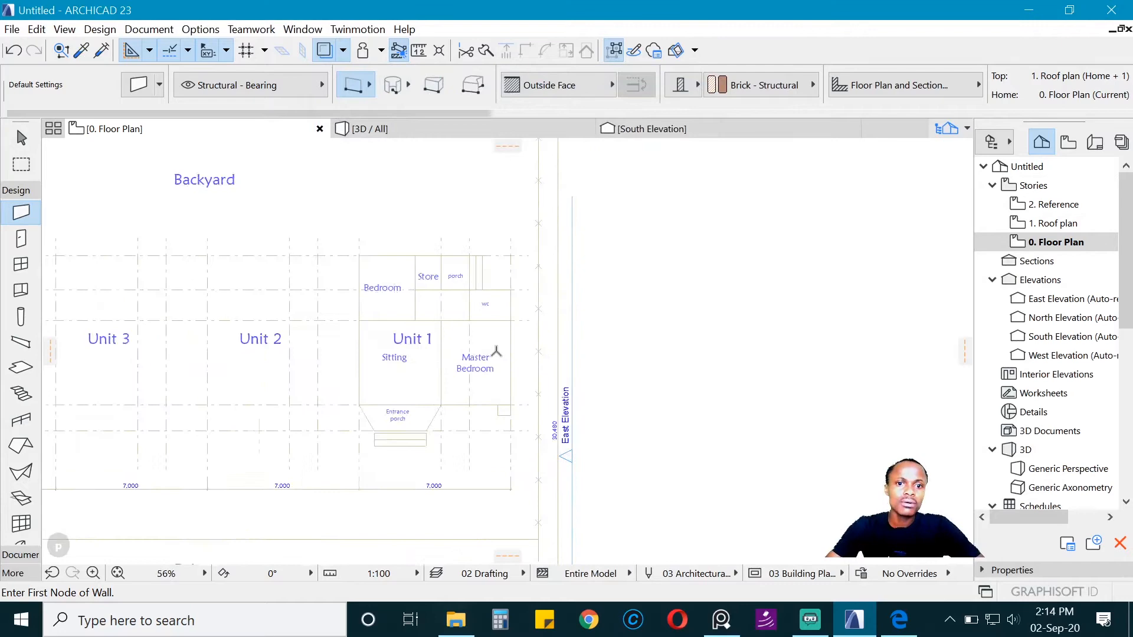
pyautogui.scroll(-1, 450, 321)
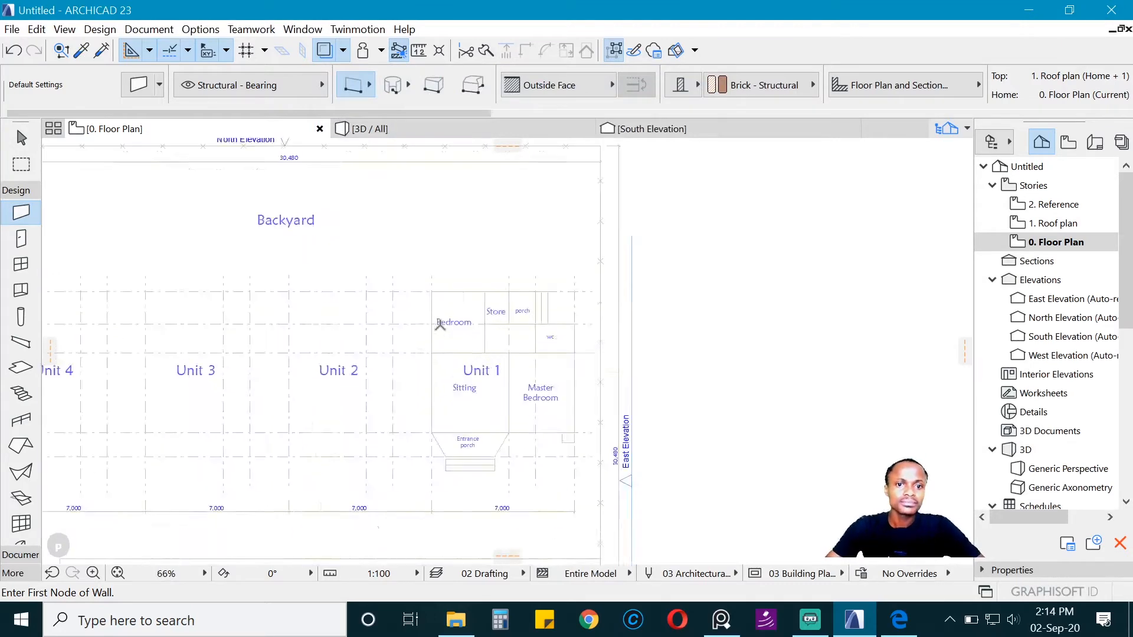
pyautogui.scroll(2, 391, 306)
pyautogui.scroll(-1, 410, 320)
pyautogui.scroll(3, 369, 323)
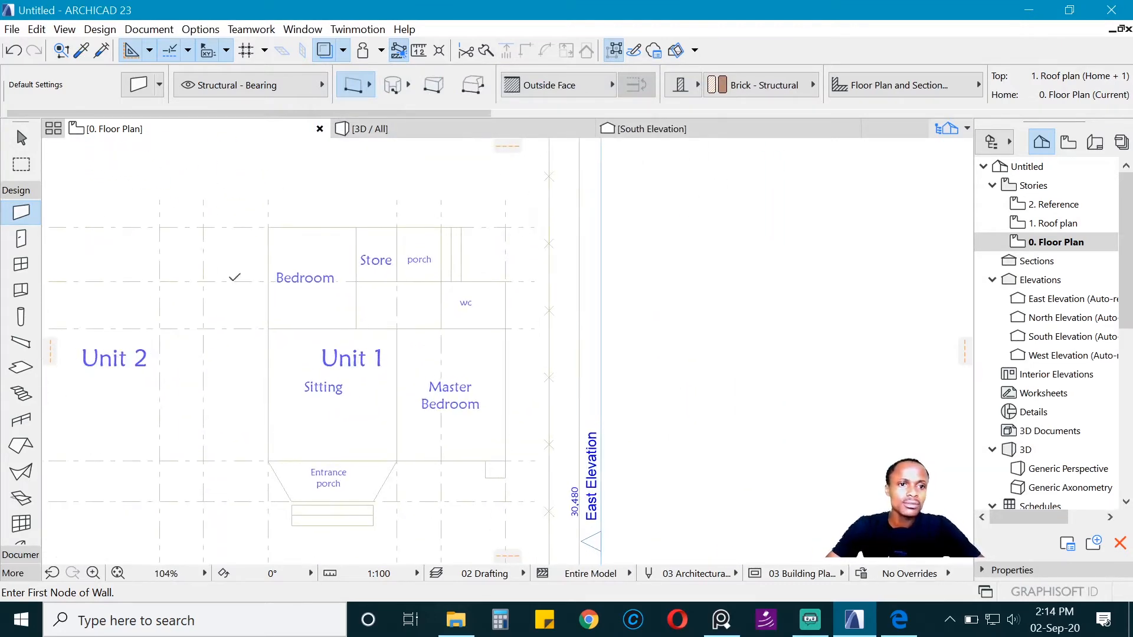
pyautogui.click(284, 212)
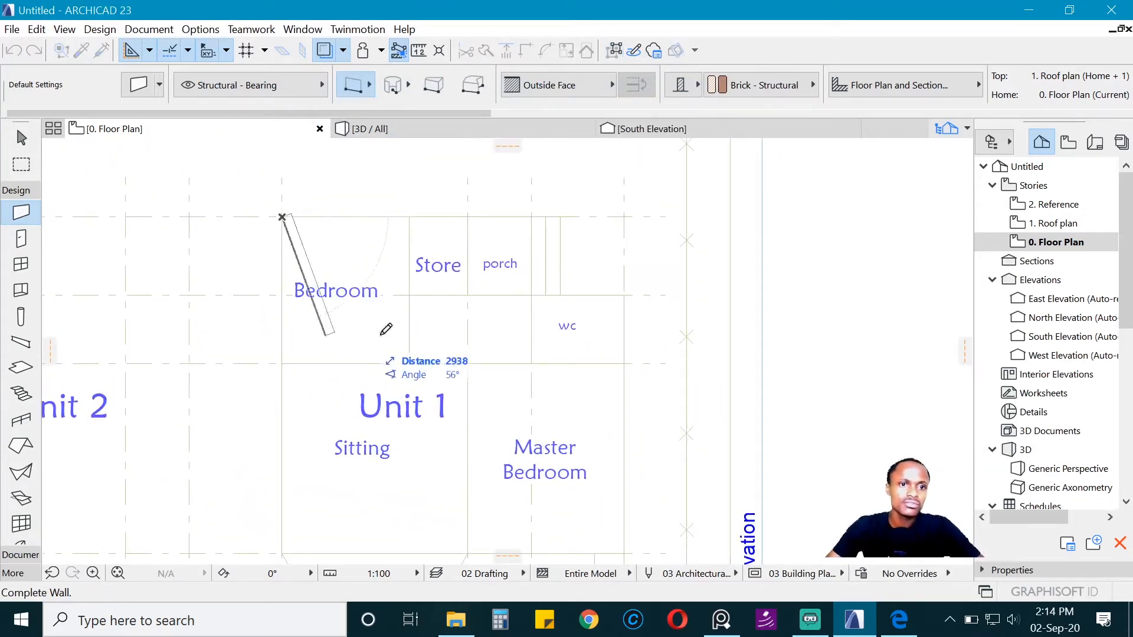
pyautogui.scroll(-1, 381, 297)
pyautogui.scroll(1, 372, 312)
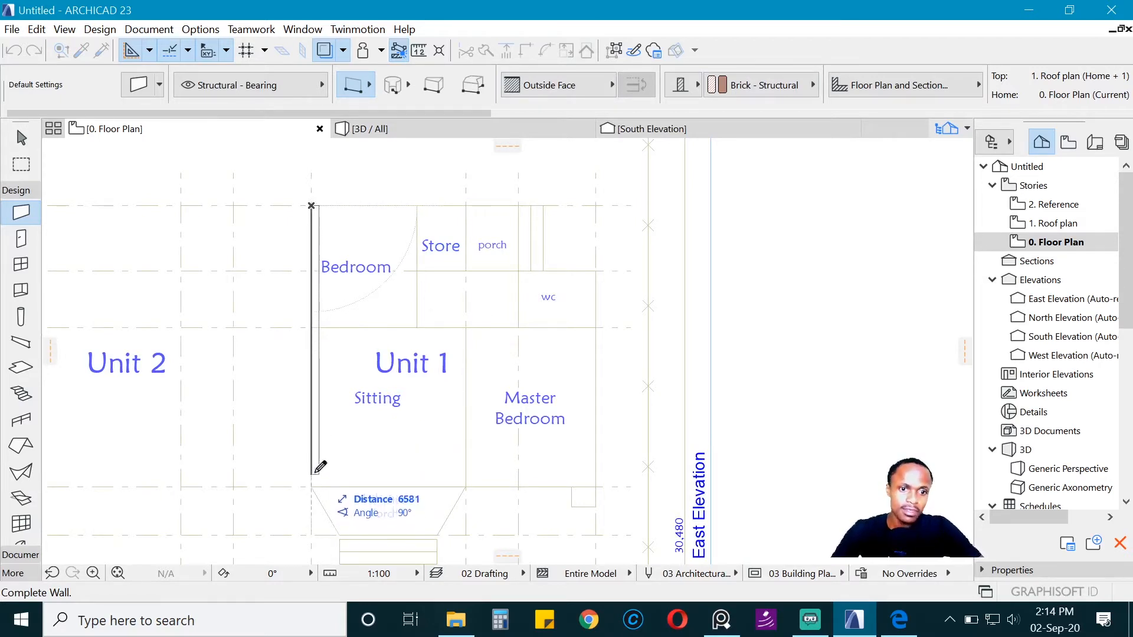
# Step: Switch the wall reference line to Center and finish the 6900 mm wall down Unit 1's left side at the entrance porch corner
pyautogui.click(593, 87)
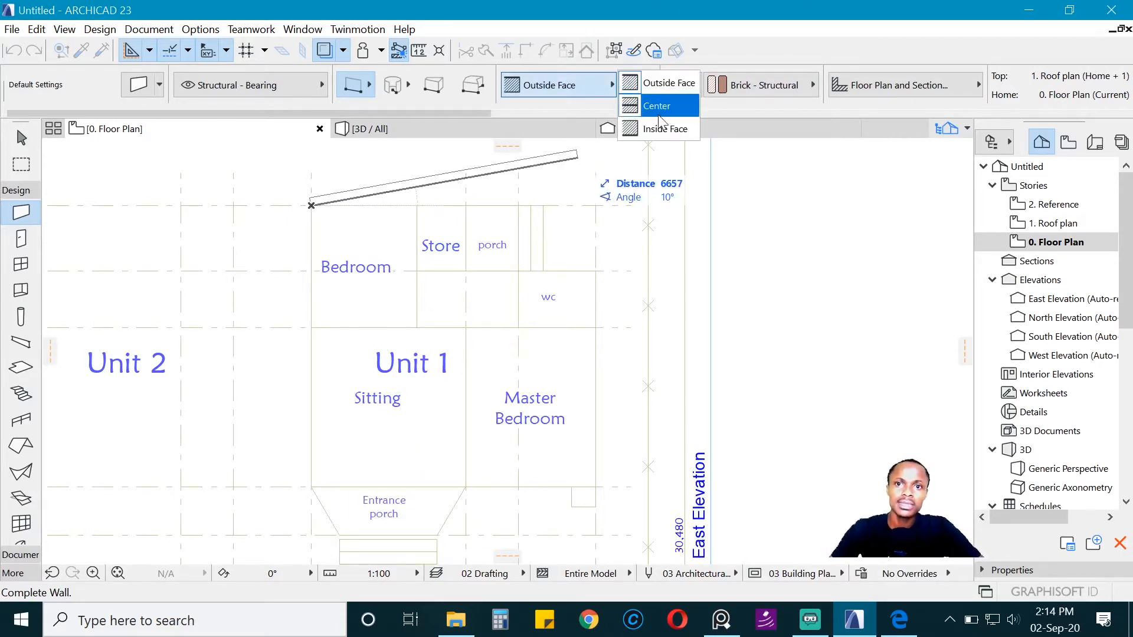
pyautogui.click(657, 112)
pyautogui.scroll(-2, 327, 331)
pyautogui.scroll(2, 329, 351)
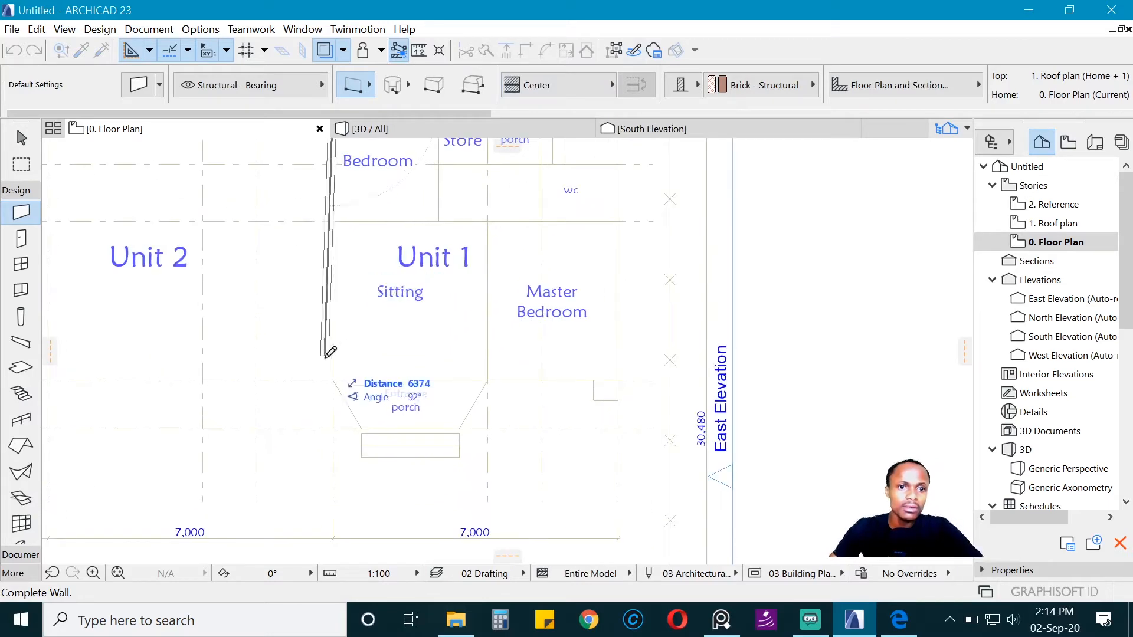
pyautogui.scroll(2, 329, 372)
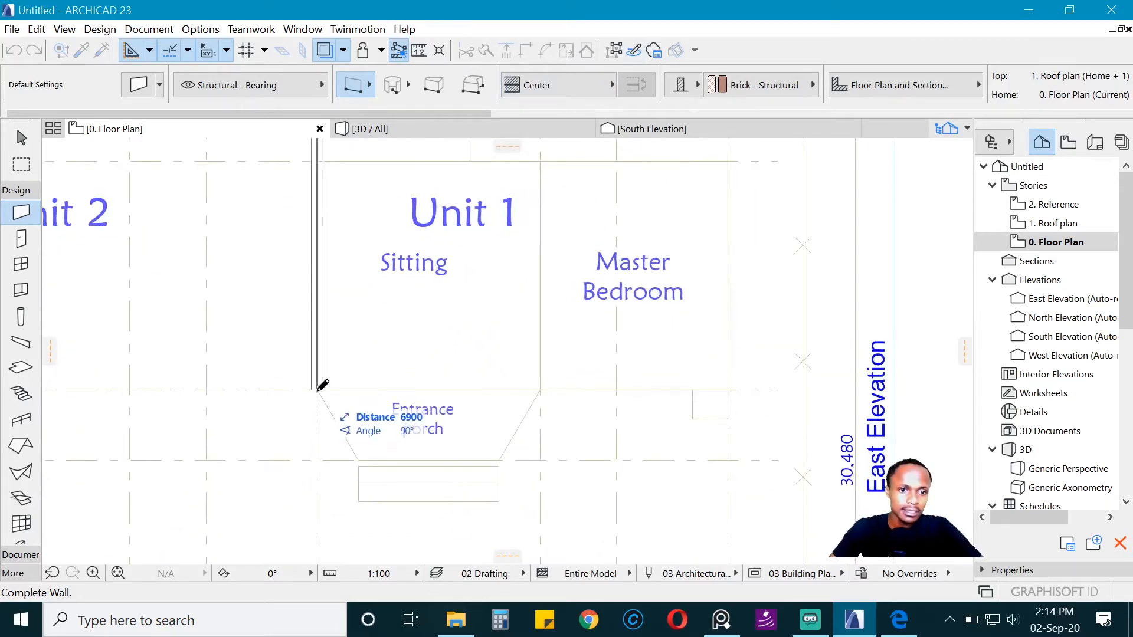
pyautogui.click(323, 384)
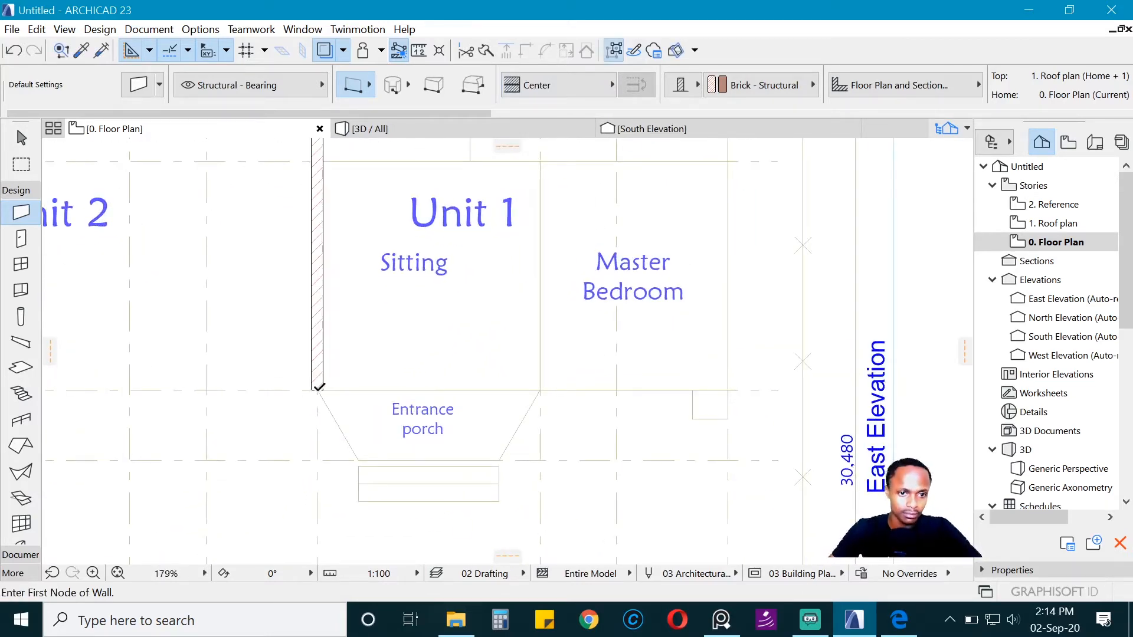
# Step: Draw the three entrance porch walls along the reference: the left slanted wall, the 2400 mm front wall and the right slanted wall
pyautogui.click(318, 384)
pyautogui.scroll(2, 361, 447)
pyautogui.scroll(2, 364, 444)
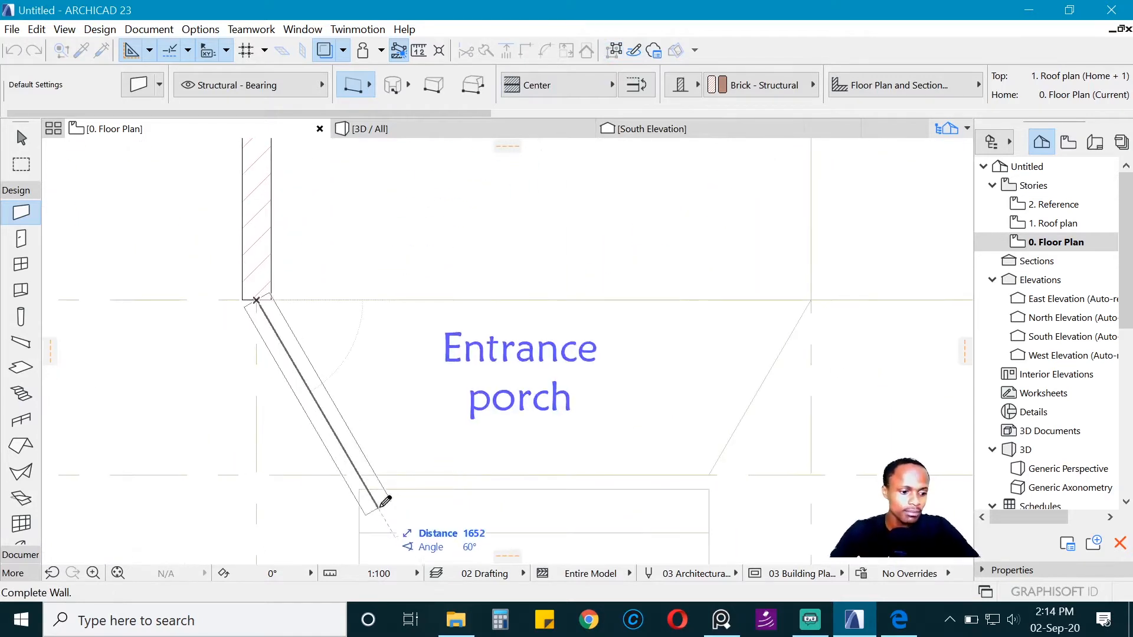
pyautogui.click(360, 475)
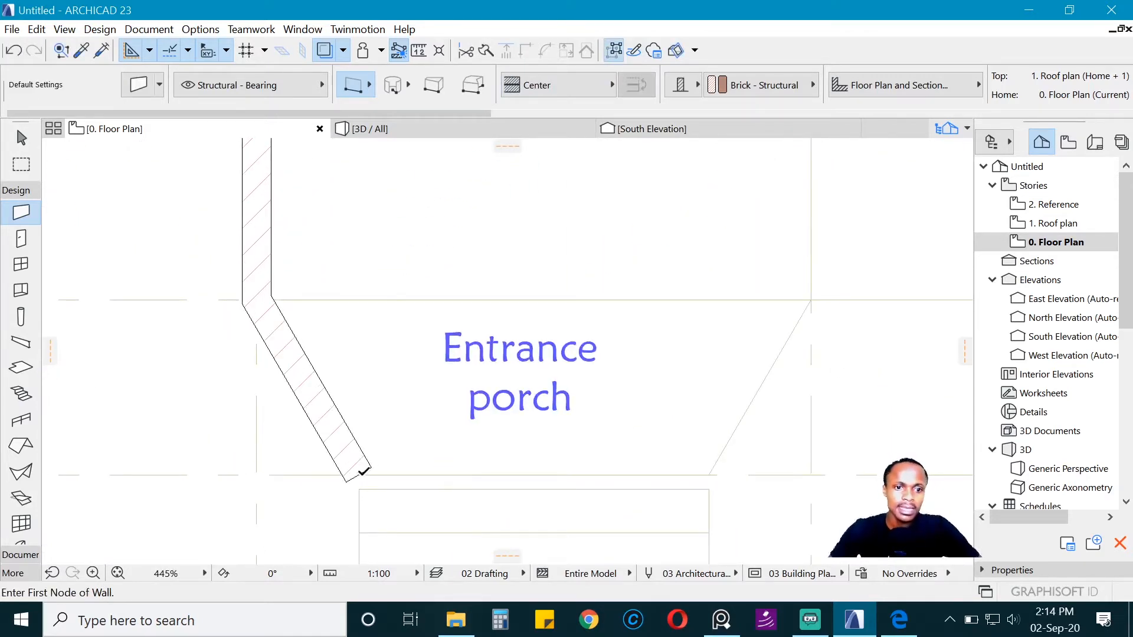
pyautogui.click(359, 475)
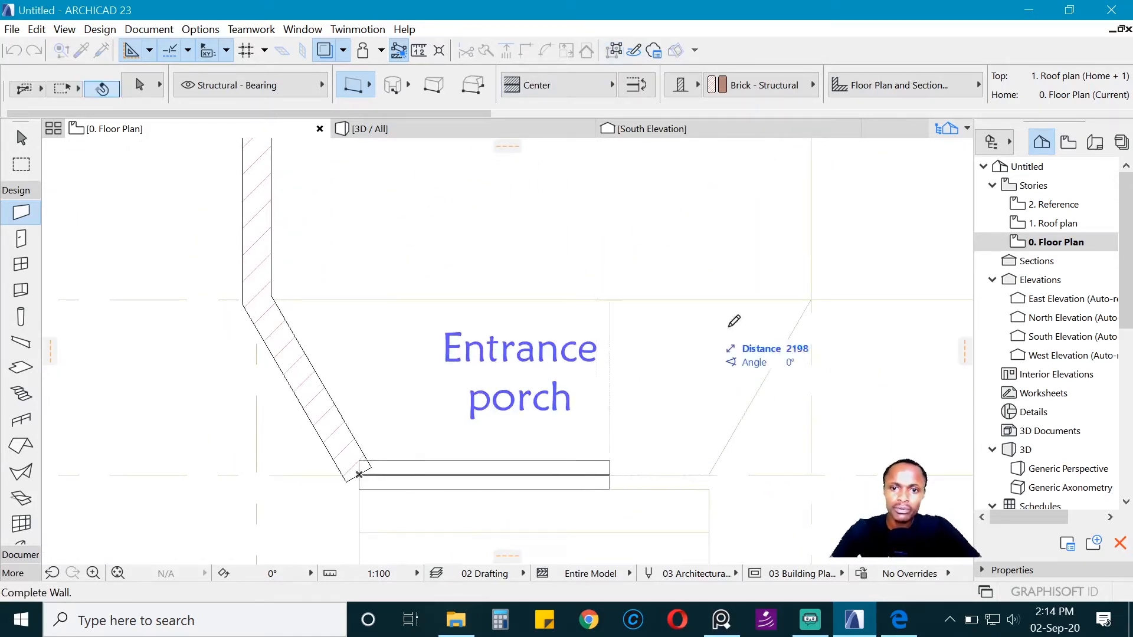
pyautogui.doubleClick(712, 474)
pyautogui.click(712, 474)
pyautogui.doubleClick(812, 299)
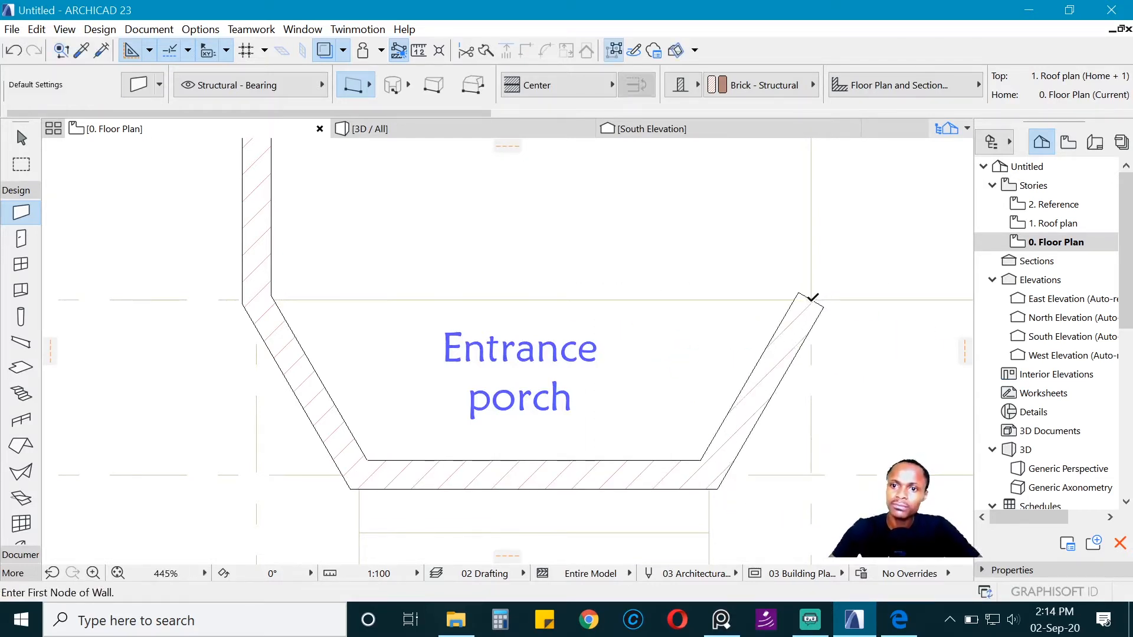
# Step: Draw the 3200 mm wall below the master bedroom and the exterior wall up its right side to the WC's outer corner
pyautogui.click(811, 298)
pyautogui.scroll(-3, 577, 354)
pyautogui.scroll(2, 842, 342)
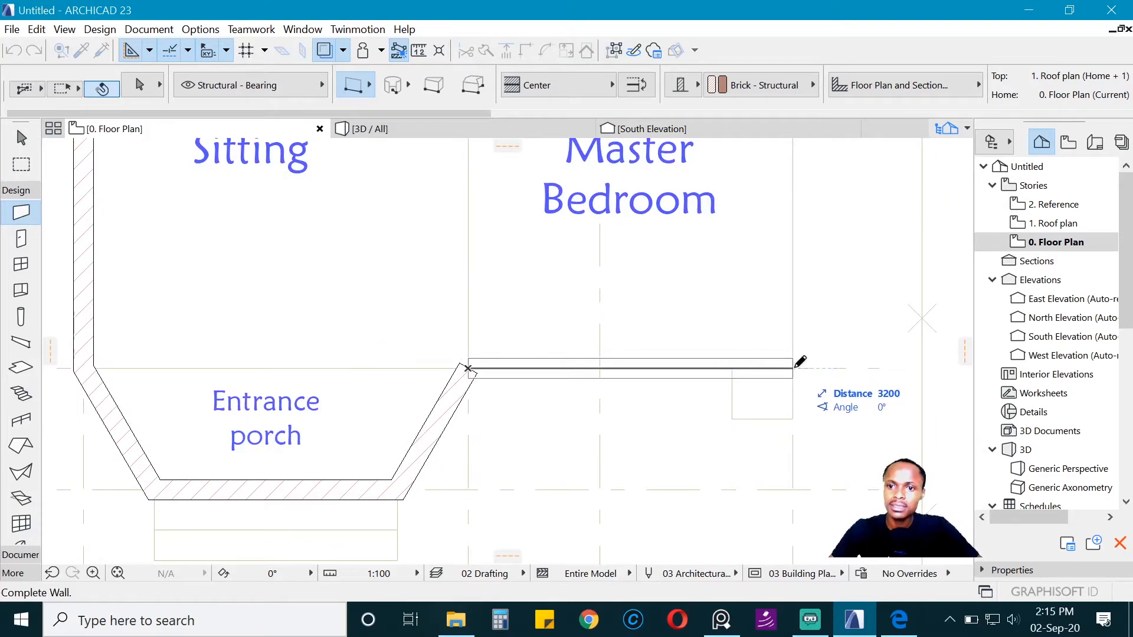
pyautogui.doubleClick(800, 362)
pyautogui.click(800, 362)
pyautogui.scroll(-3, 796, 365)
pyautogui.scroll(2, 779, 330)
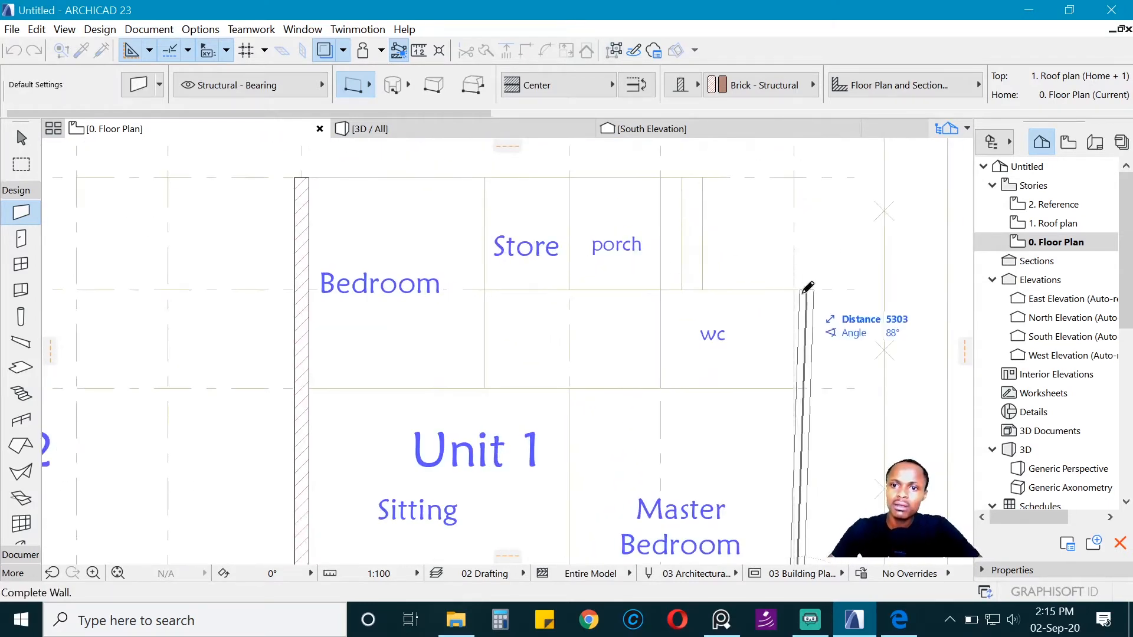
pyautogui.click(794, 290)
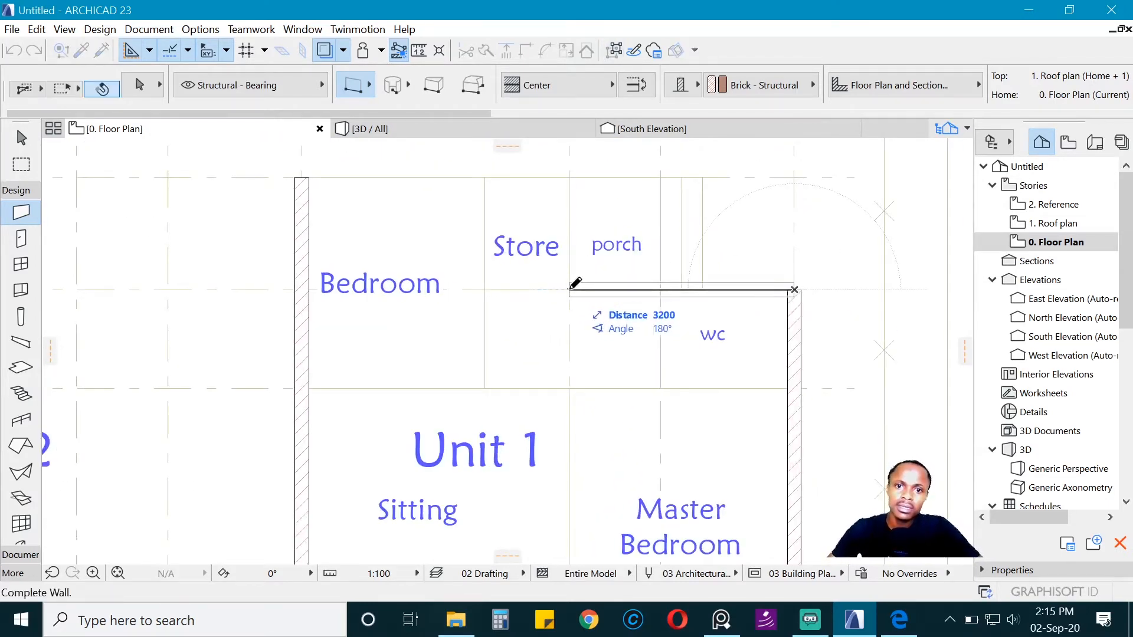
# Step: Close Unit 1's outline with the 3200 mm wall above the WC, the store–porch wall and the wall above the store and bedroom
pyautogui.doubleClick(570, 289)
pyautogui.click(570, 289)
pyautogui.click(567, 177)
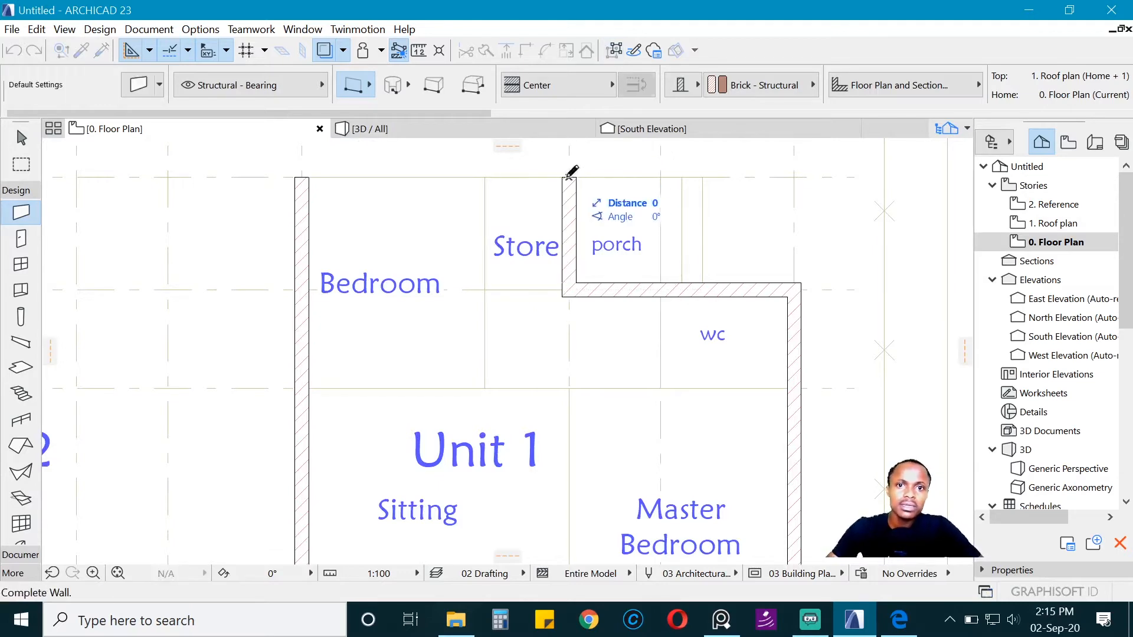
pyautogui.doubleClick(302, 177)
# Step: Enclose the small porch beside the store with a wall along its upper edge and one down its right side
pyautogui.scroll(-3, 307, 173)
pyautogui.scroll(2, 430, 217)
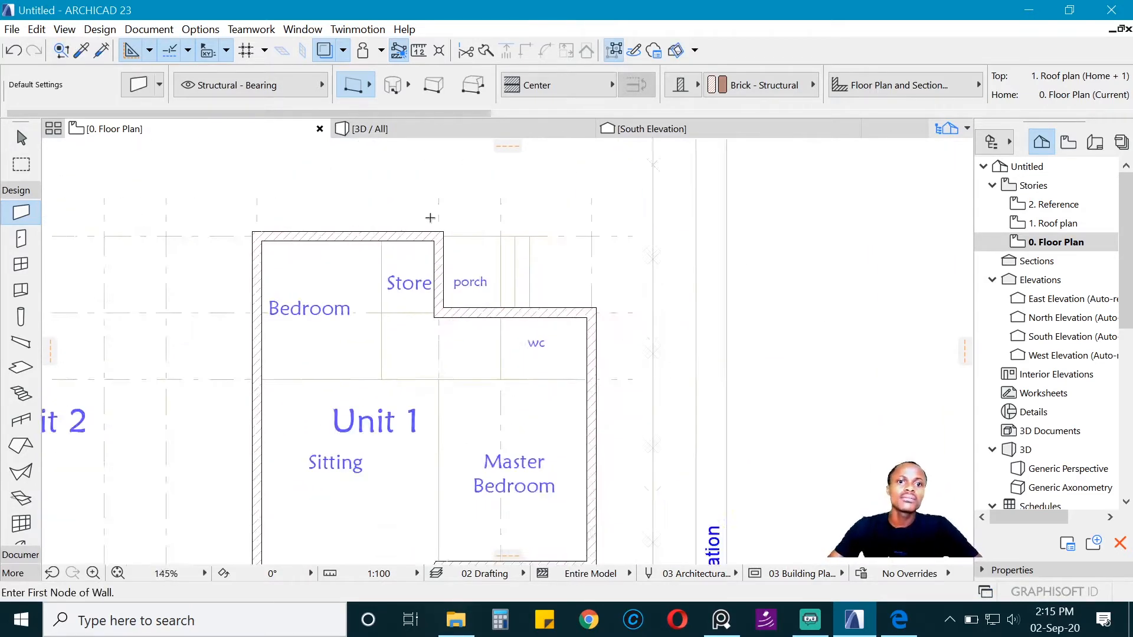
pyautogui.scroll(3, 430, 218)
pyautogui.click(427, 241)
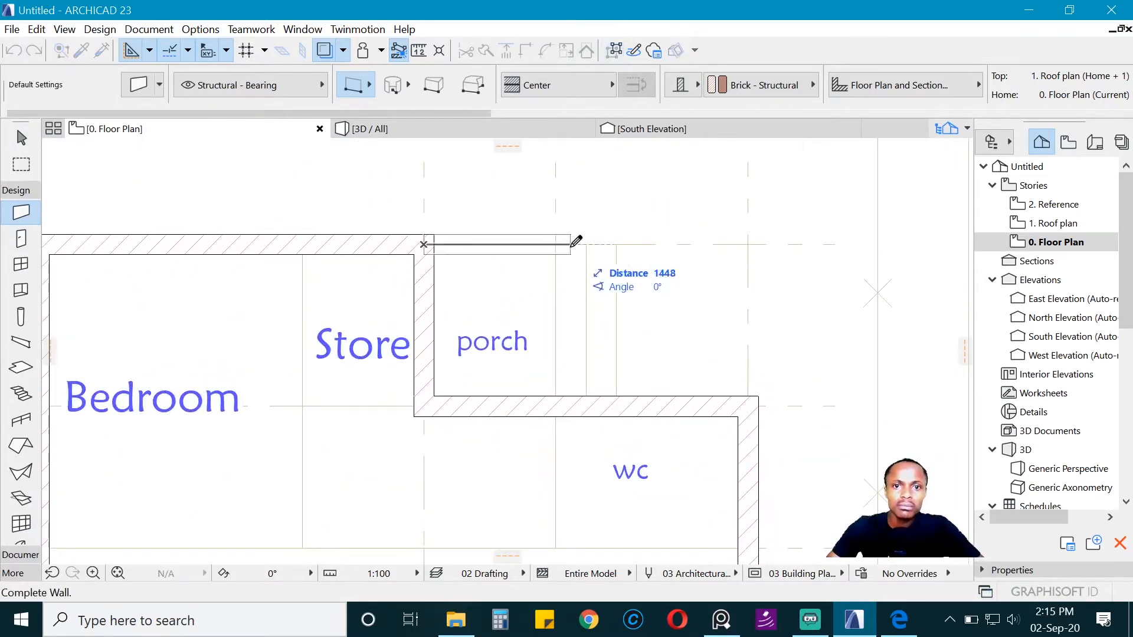
pyautogui.doubleClick(555, 244)
pyautogui.click(555, 244)
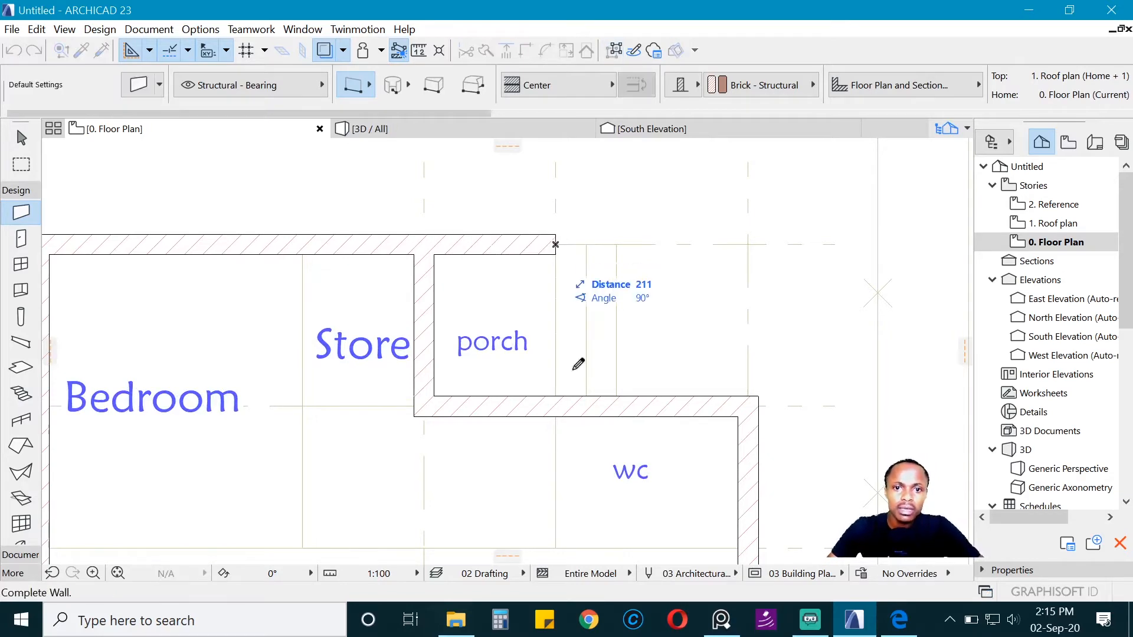
pyautogui.doubleClick(555, 406)
# Step: Draw a horizontal wall between the sitting room and the entrance porch, joining the outer walls at both ends
pyautogui.scroll(-4, 556, 247)
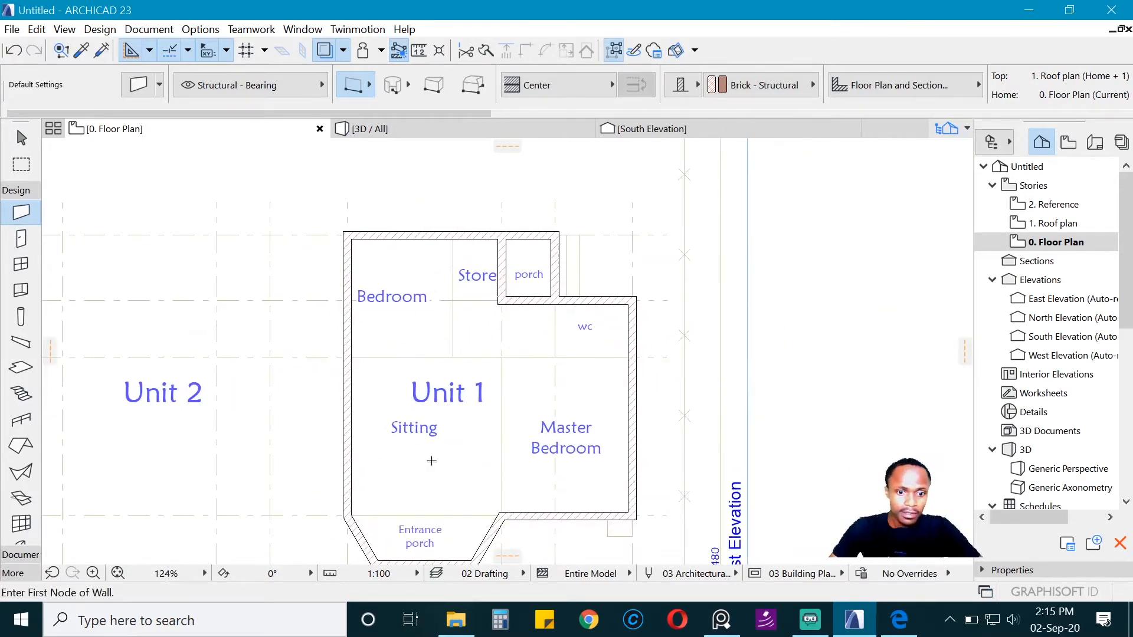
pyautogui.scroll(3, 308, 436)
pyautogui.click(296, 431)
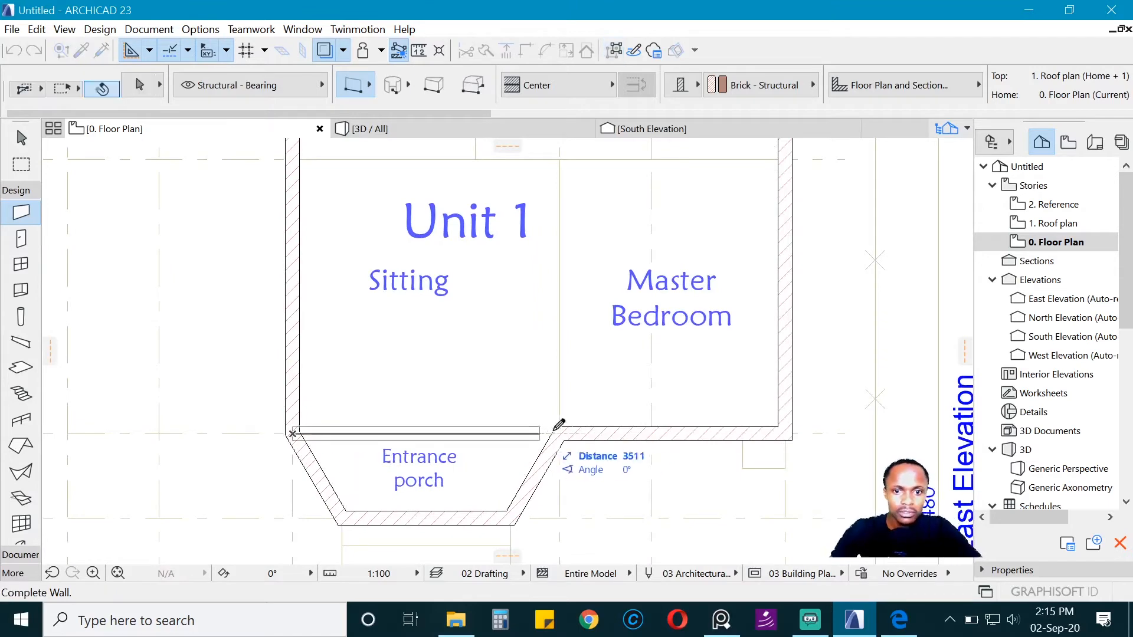
pyautogui.doubleClick(563, 426)
pyautogui.moveTo(399, 356); pyautogui.dragTo(386, 342, button='middle')
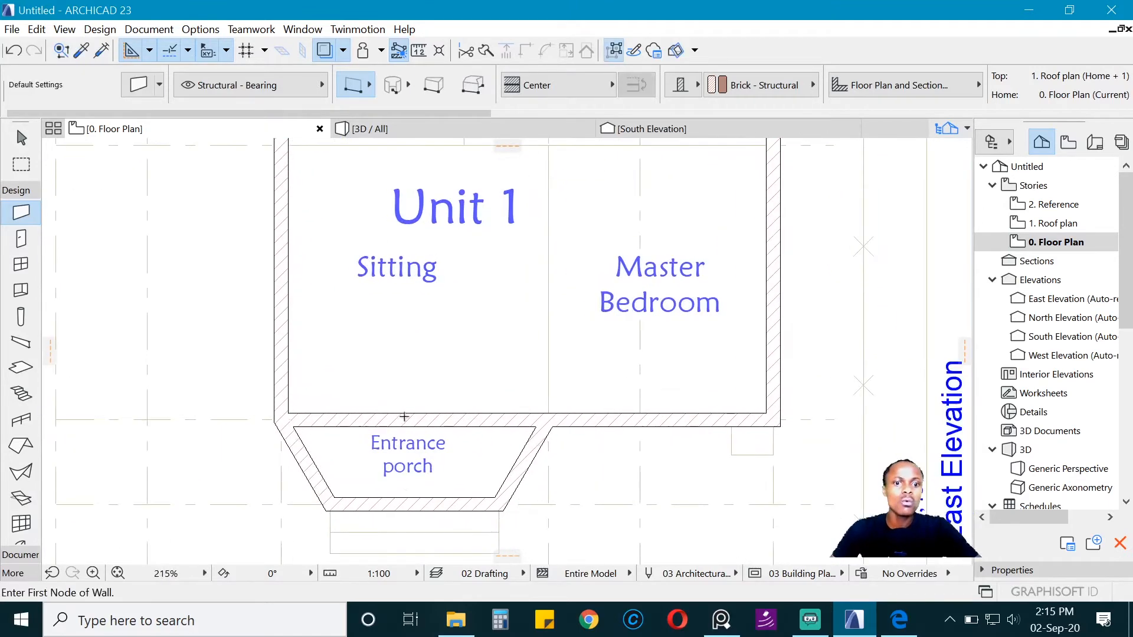
pyautogui.scroll(-2, 427, 477)
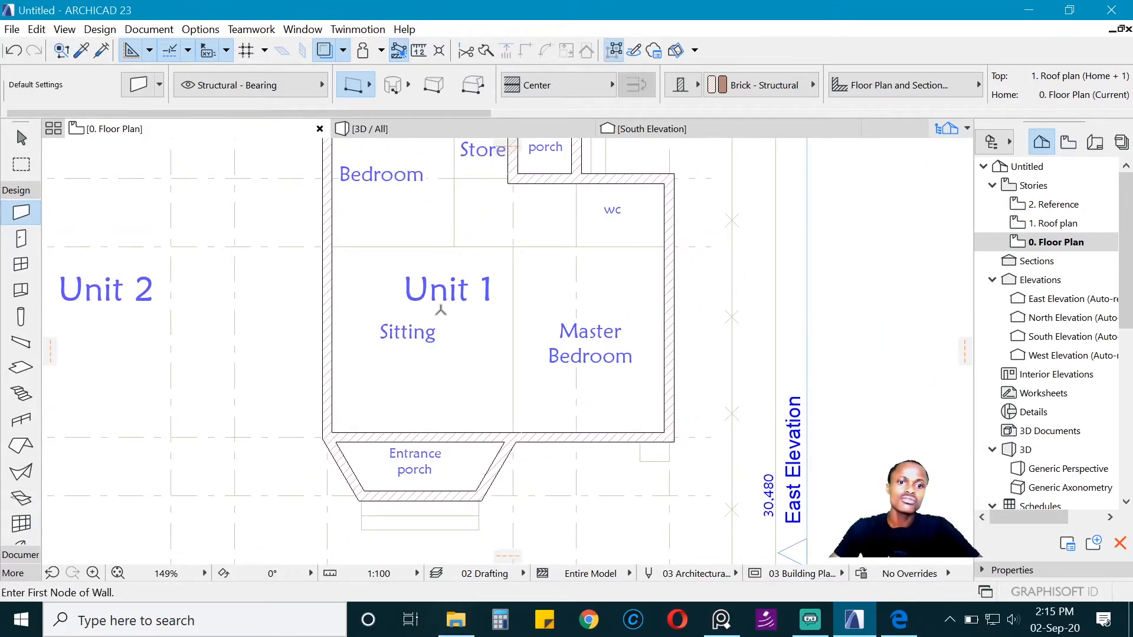
pyautogui.scroll(-2, 449, 331)
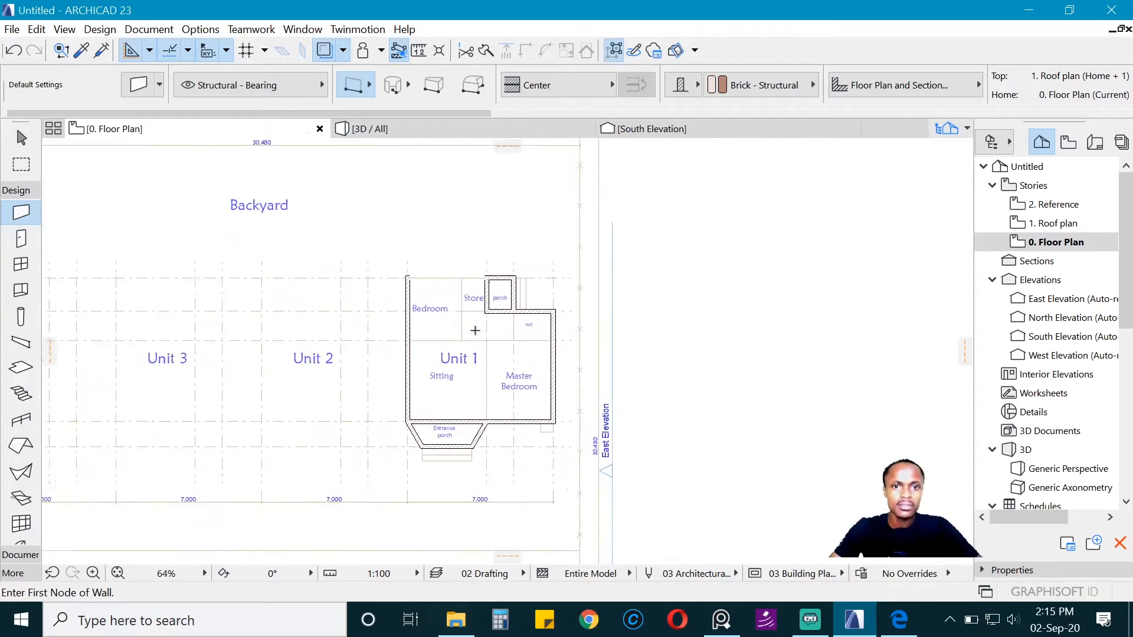
pyautogui.scroll(1, 501, 349)
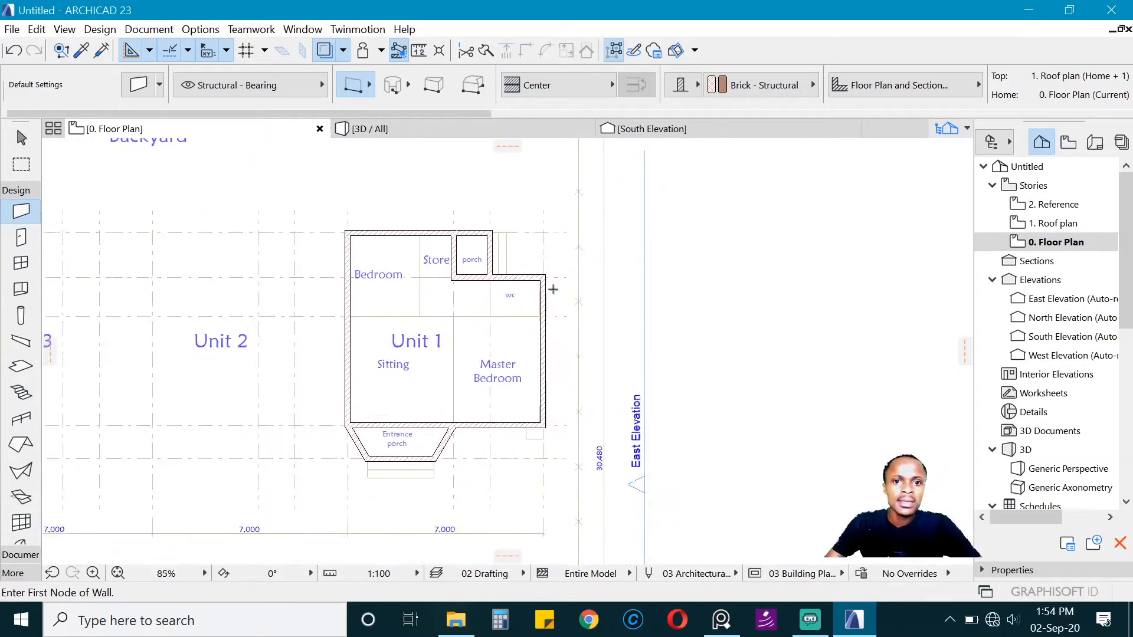
pyautogui.scroll(1, 438, 284)
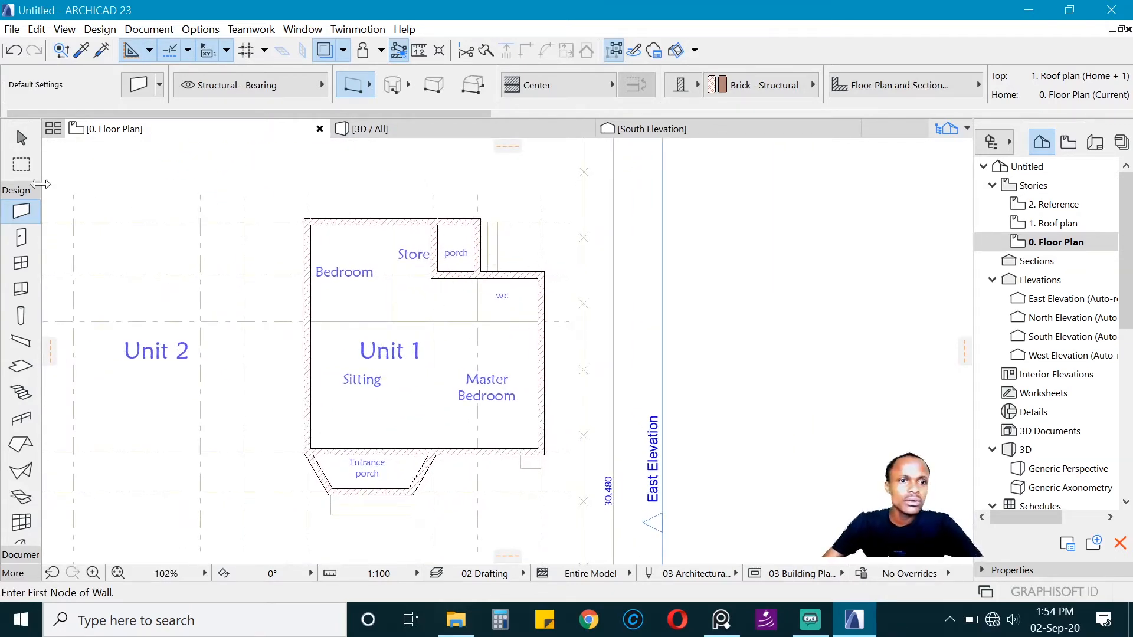
# Step: Set the default wall thickness to 150 mm and accept the wall default settings
pyautogui.hotkey('ctrl', 't')
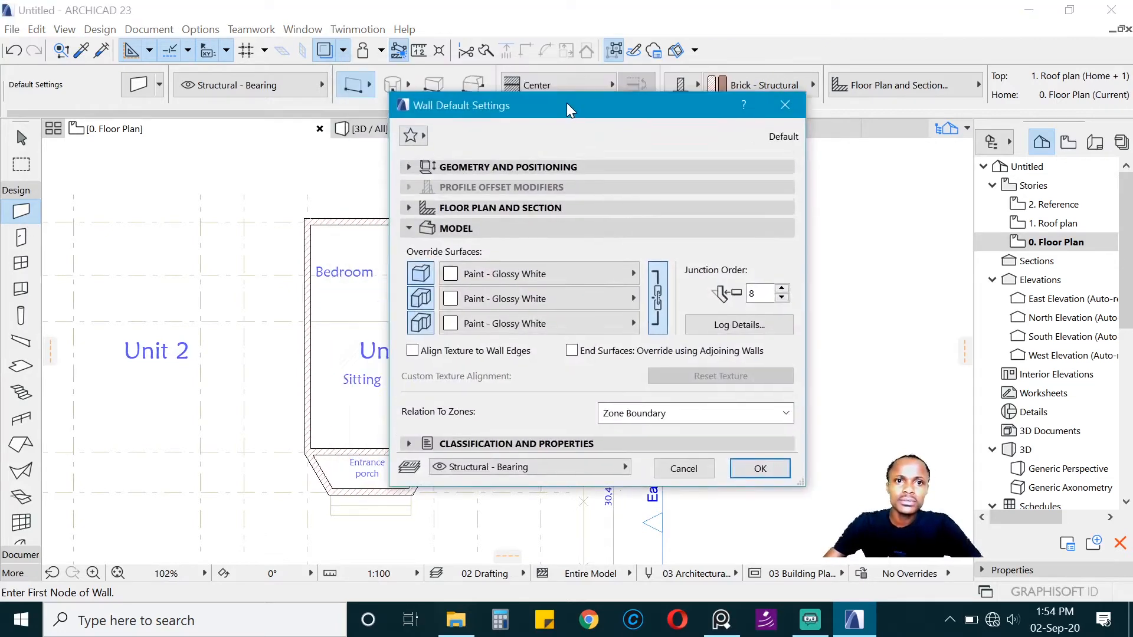
pyautogui.click(561, 174)
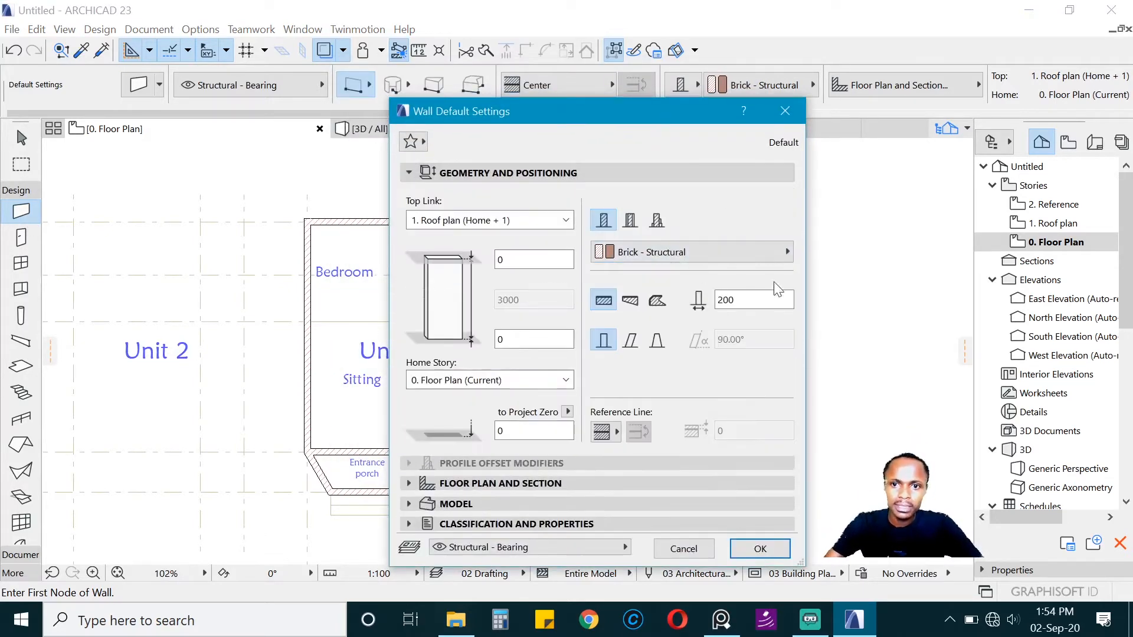
pyautogui.write('150')
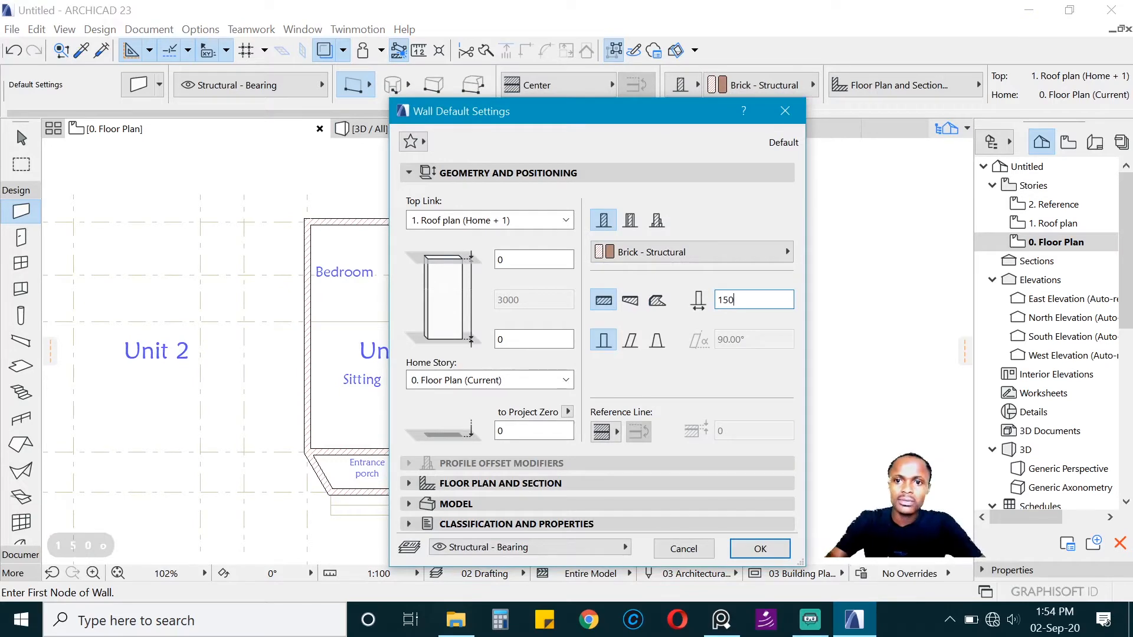
pyautogui.click(761, 549)
# Step: Draw 150 mm partitions between the sitting room and master bedroom and across the unit's full width above both rooms
pyautogui.scroll(4, 432, 415)
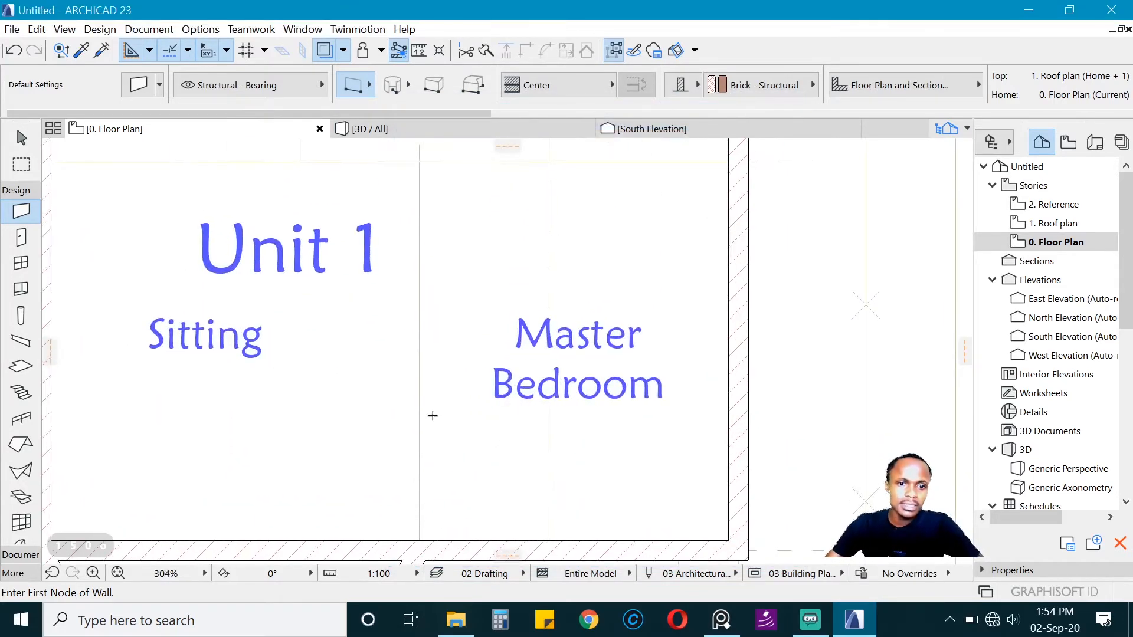
pyautogui.scroll(-4, 437, 462)
pyautogui.scroll(3, 419, 399)
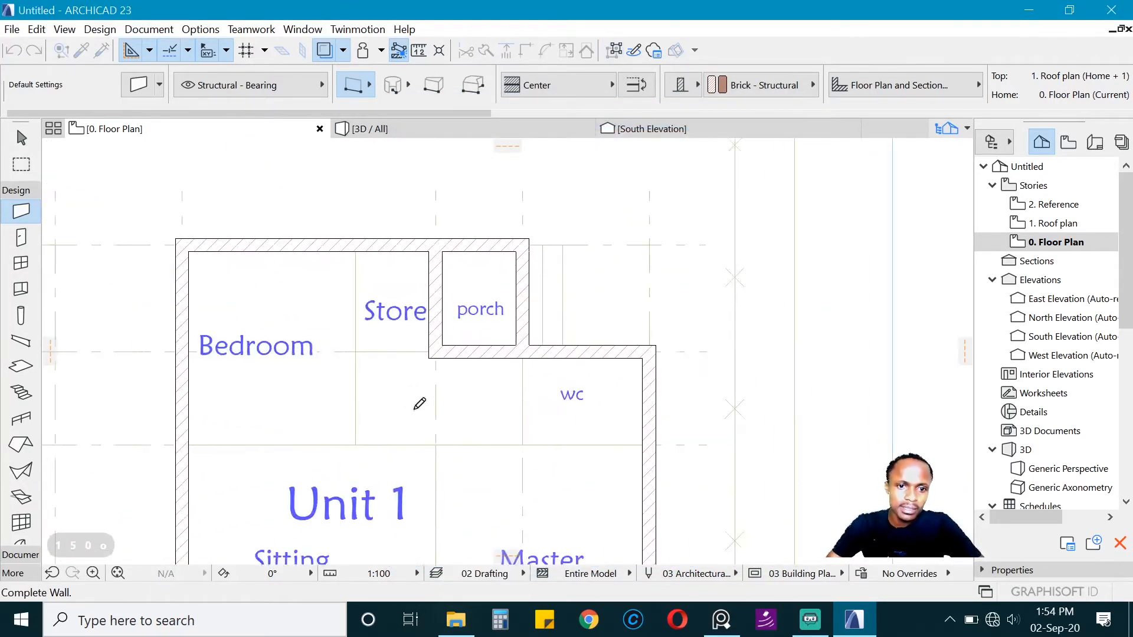
pyautogui.click(181, 446)
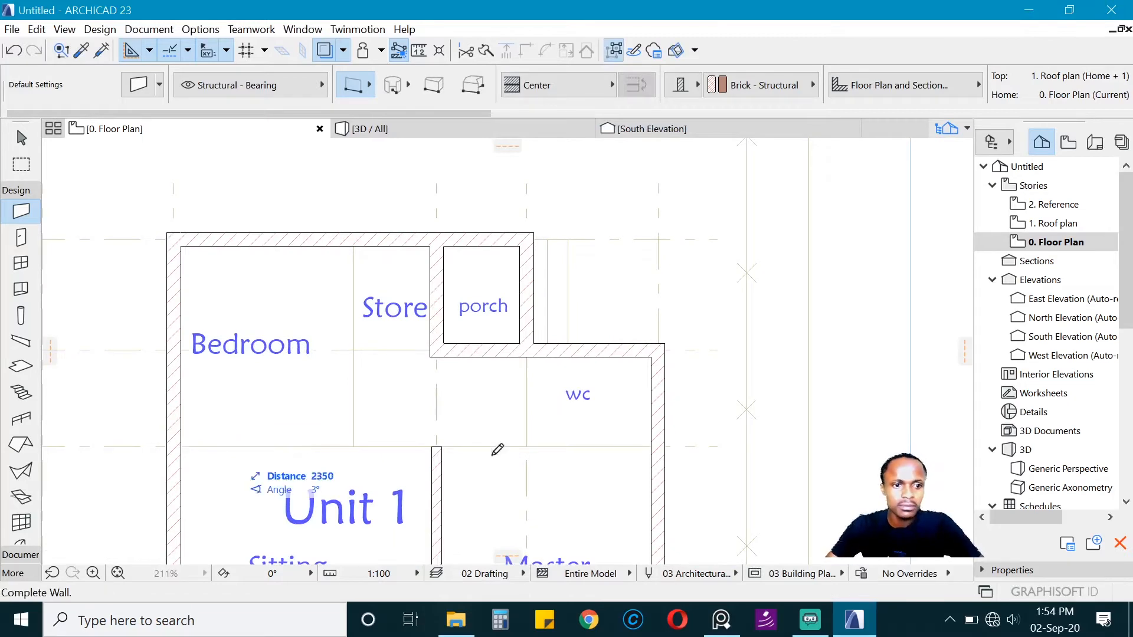
pyautogui.click(658, 446)
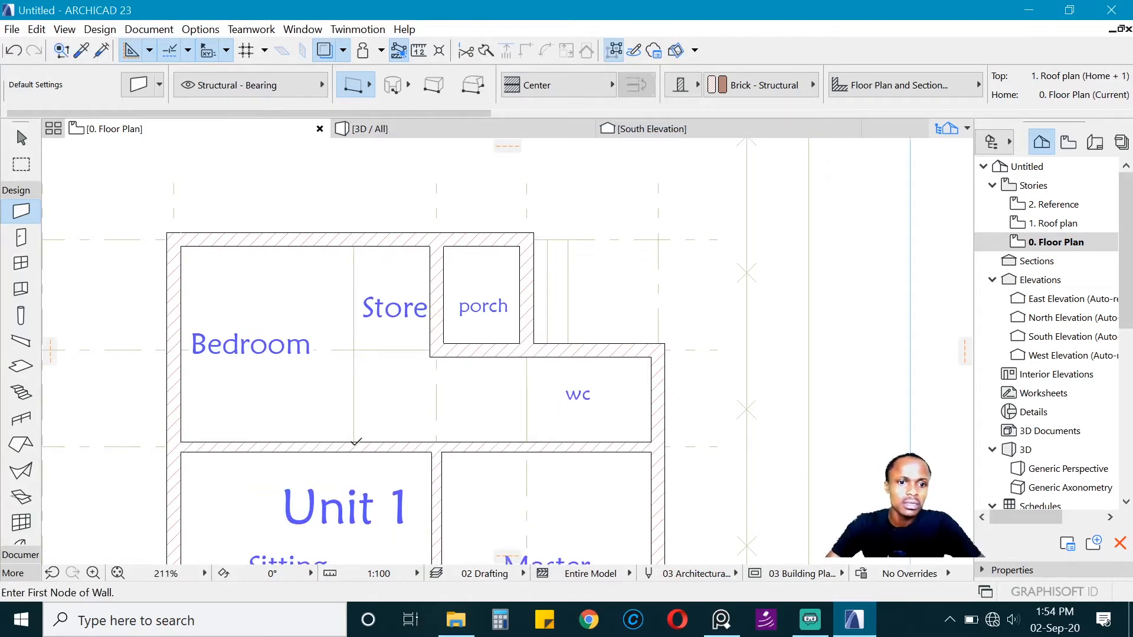
# Step: Partition off the bedroom, store and WC with 150 mm walls along the remaining reference lines
pyautogui.click(356, 443)
pyautogui.click(354, 239)
pyautogui.moveTo(517, 358); pyautogui.dragTo(497, 332, button='middle')
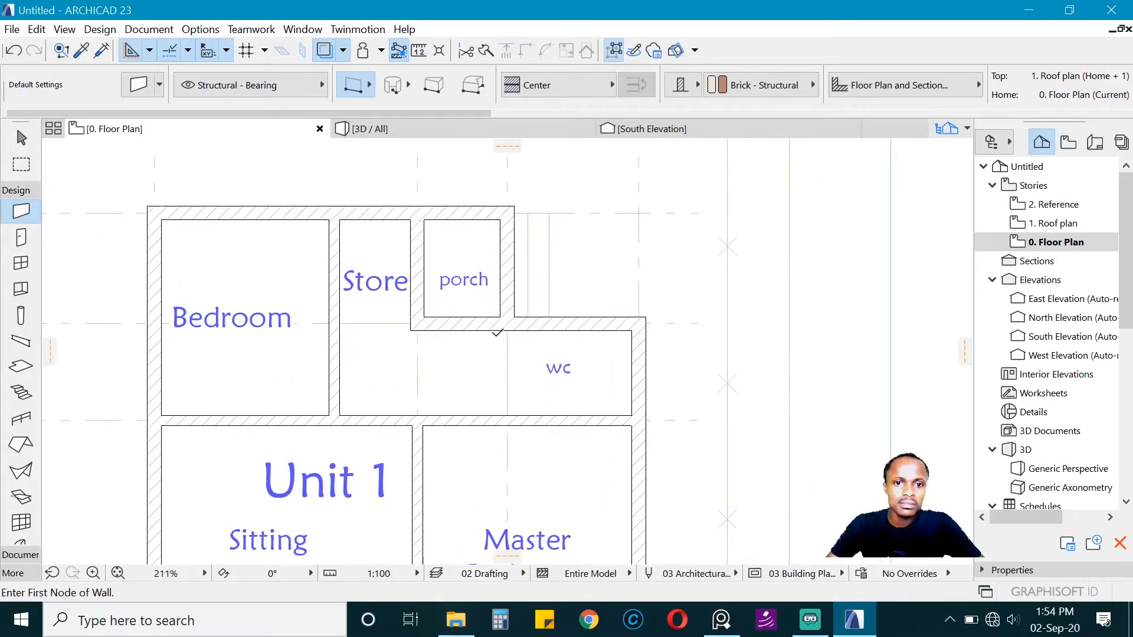
pyautogui.click(421, 320)
pyautogui.click(339, 319)
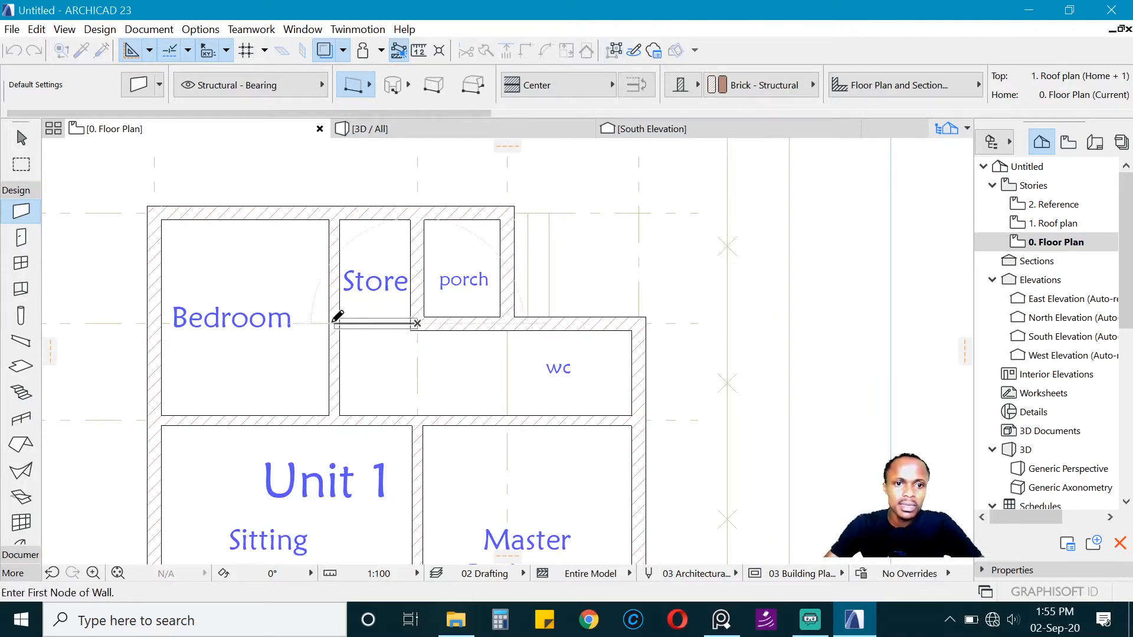
pyautogui.click(507, 339)
pyautogui.click(506, 419)
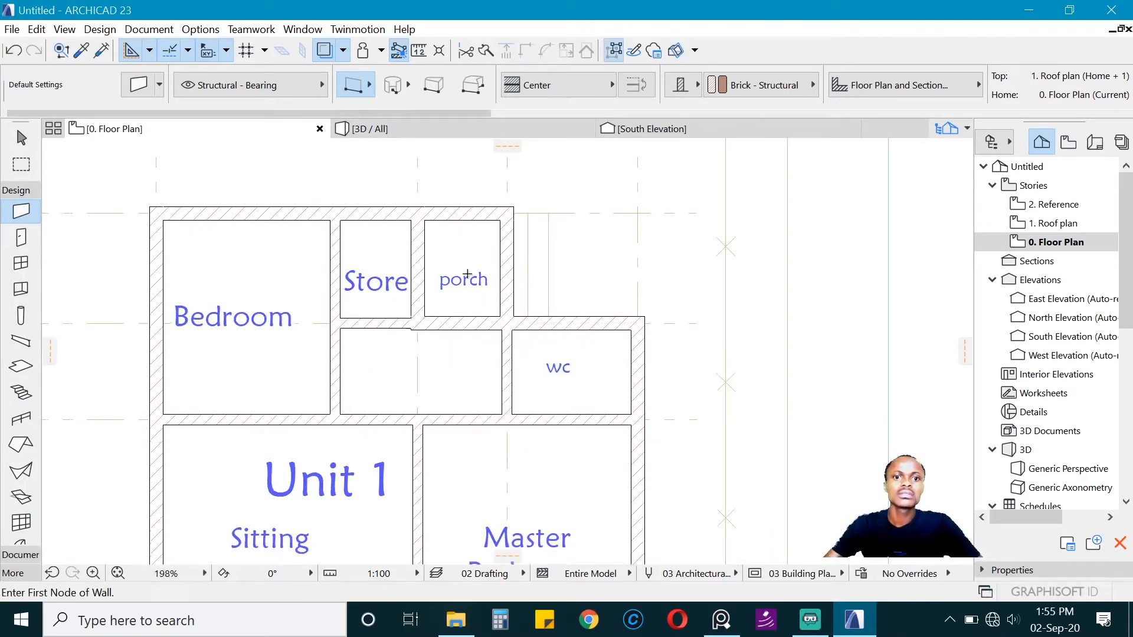
pyautogui.scroll(-3, 501, 383)
pyautogui.scroll(2, 483, 287)
pyautogui.scroll(-3, 501, 283)
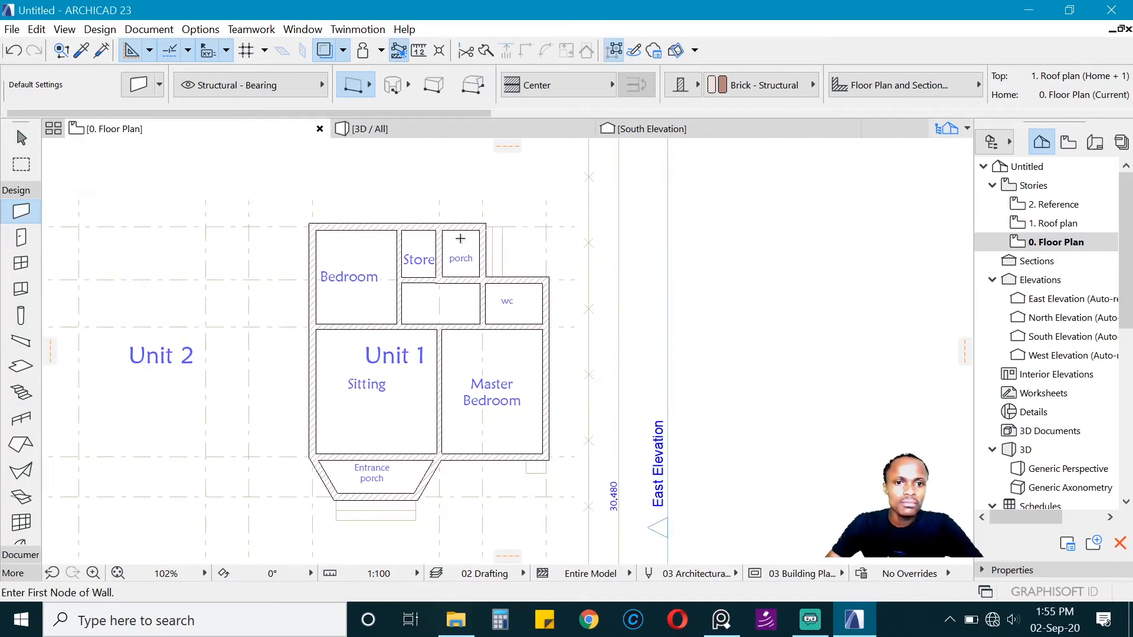
pyautogui.scroll(1, 586, 252)
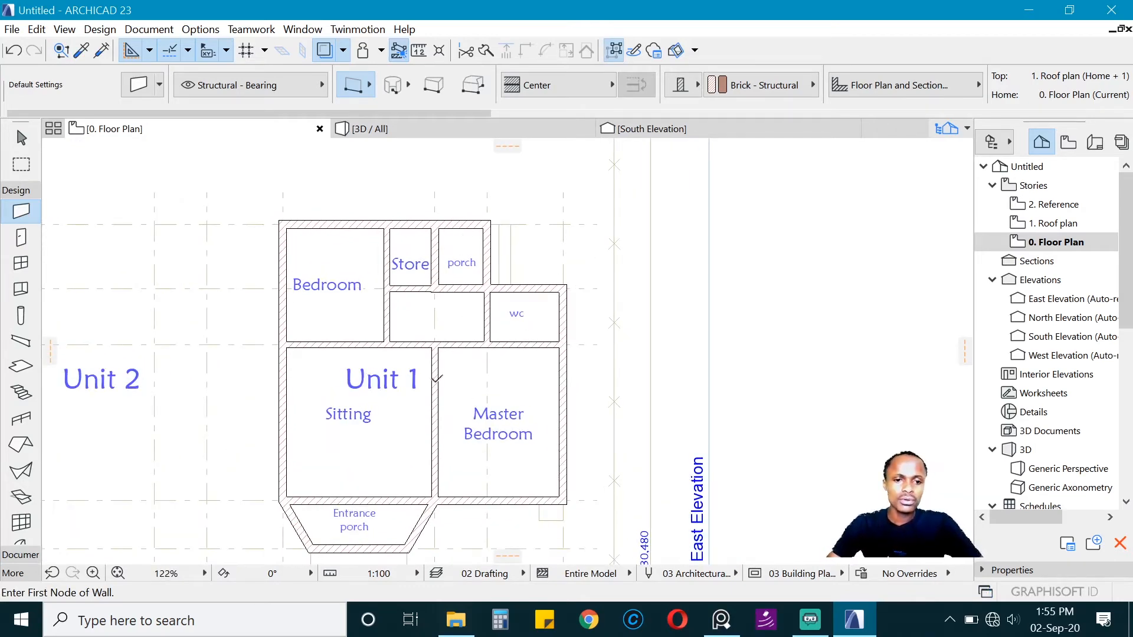
pyautogui.scroll(-2, 437, 377)
pyautogui.scroll(2, 462, 336)
pyautogui.scroll(-1, 429, 330)
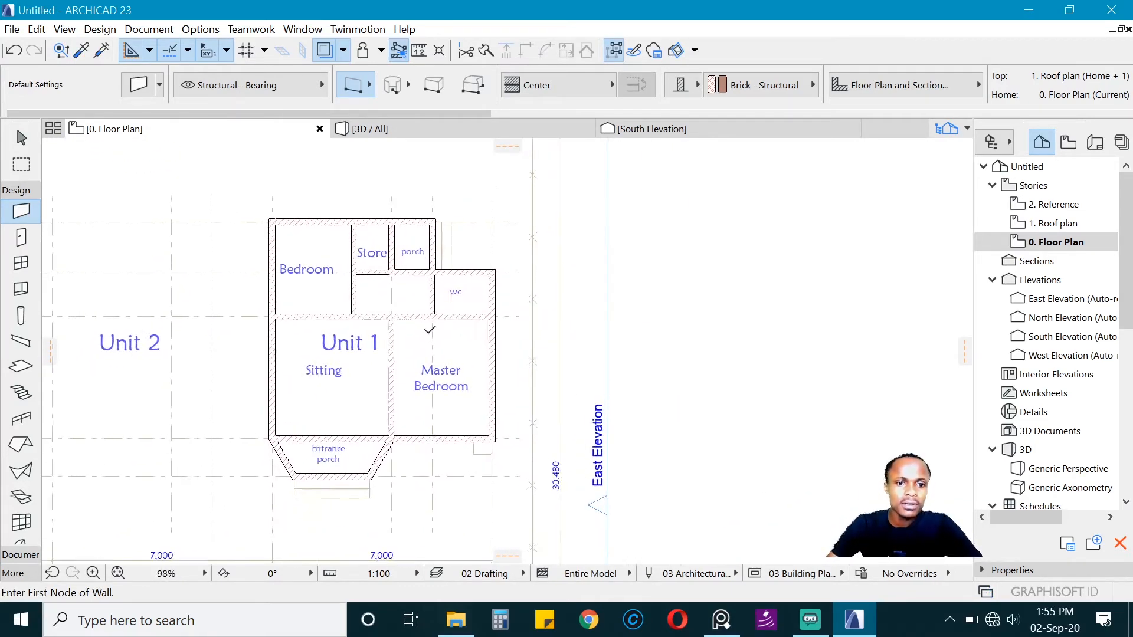
pyautogui.scroll(1, 425, 330)
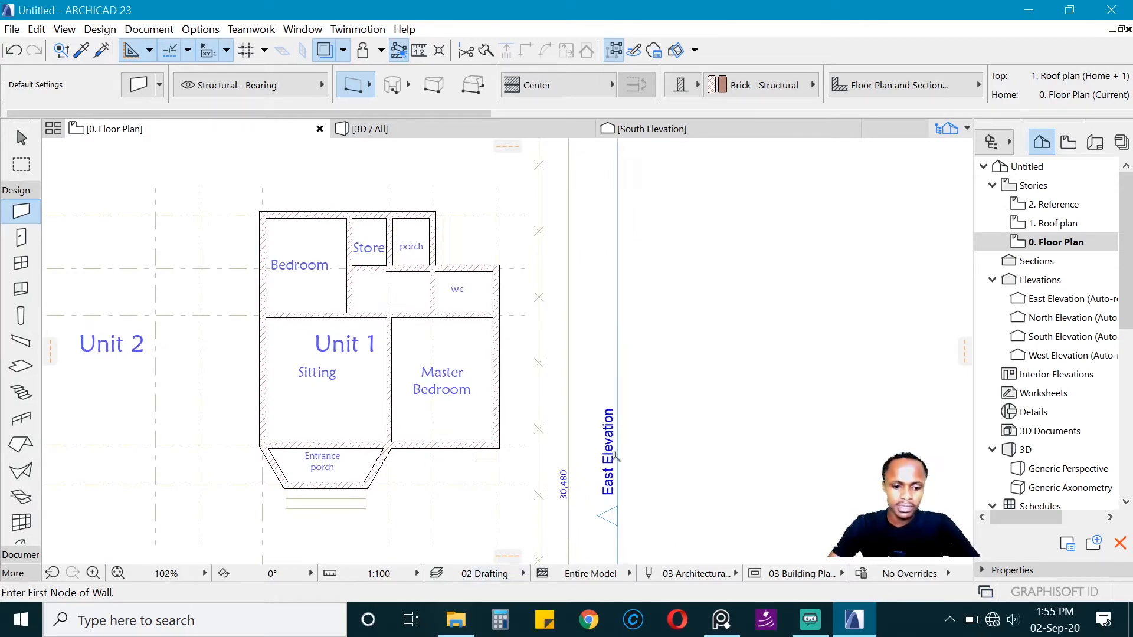
# Step: Place page 2 of the Housing tutorials PDF, with the door and window schedules, beside the site plan on the floor plan
pyautogui.click(455, 619)
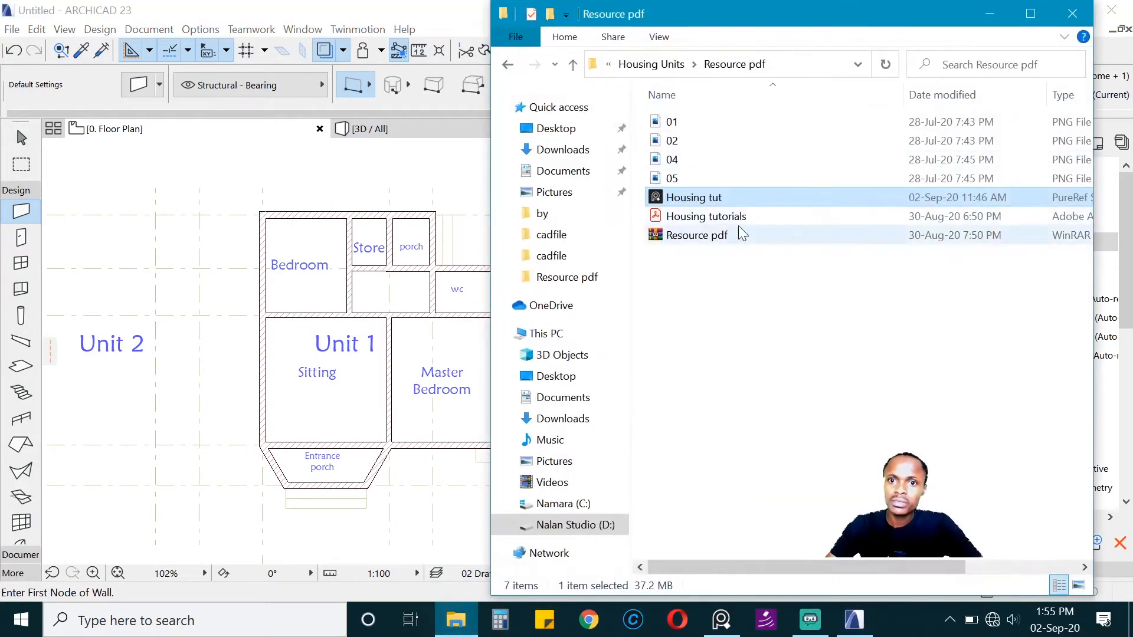
pyautogui.scroll(-5, 109, 358)
pyautogui.scroll(3, 425, 348)
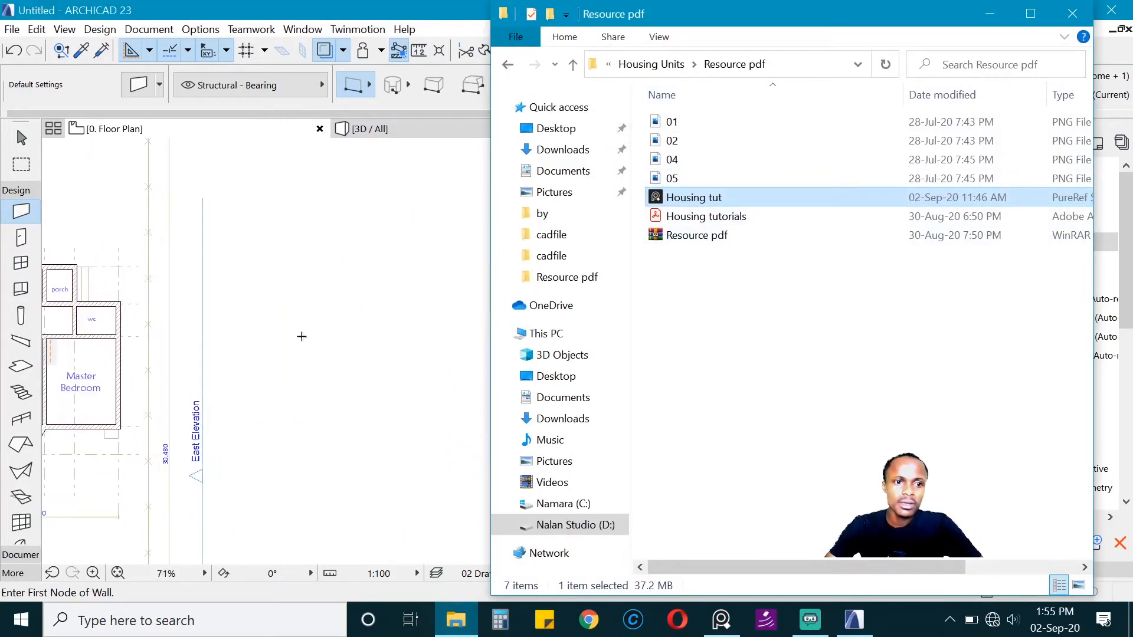
pyautogui.scroll(-3, 213, 330)
pyautogui.moveTo(706, 216); pyautogui.dragTo(334, 346)
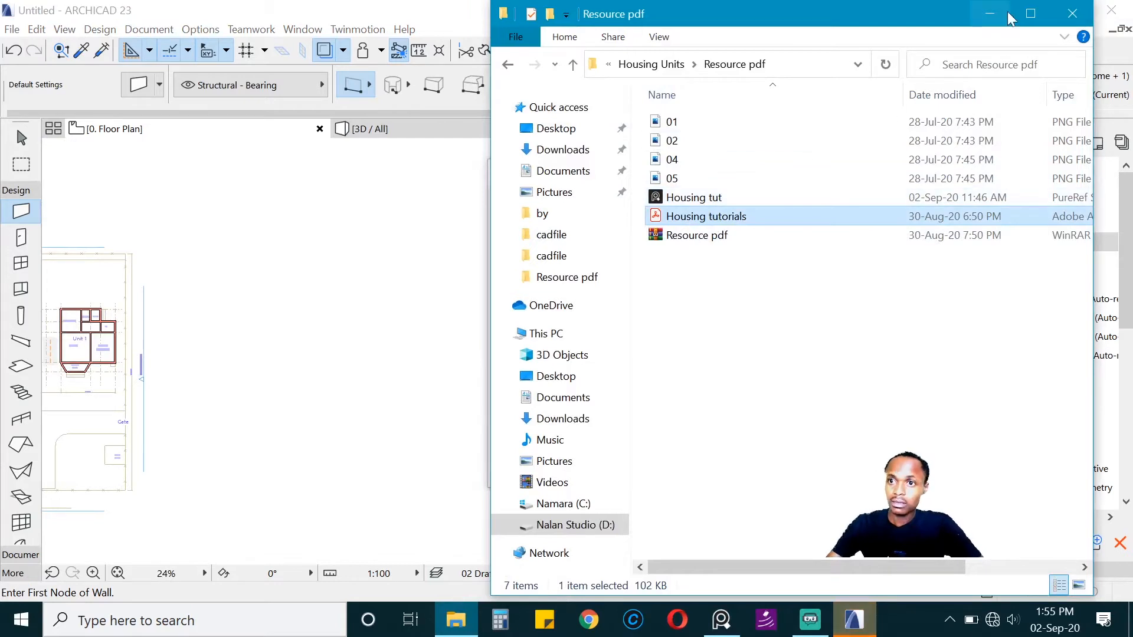
pyautogui.click(989, 13)
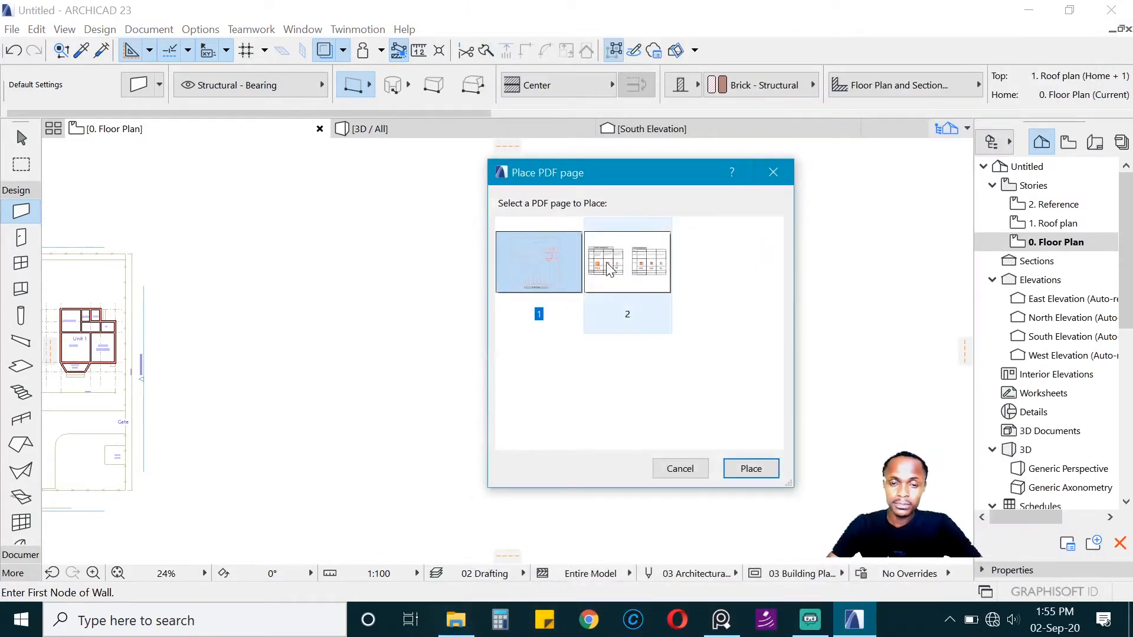
pyautogui.click(634, 280)
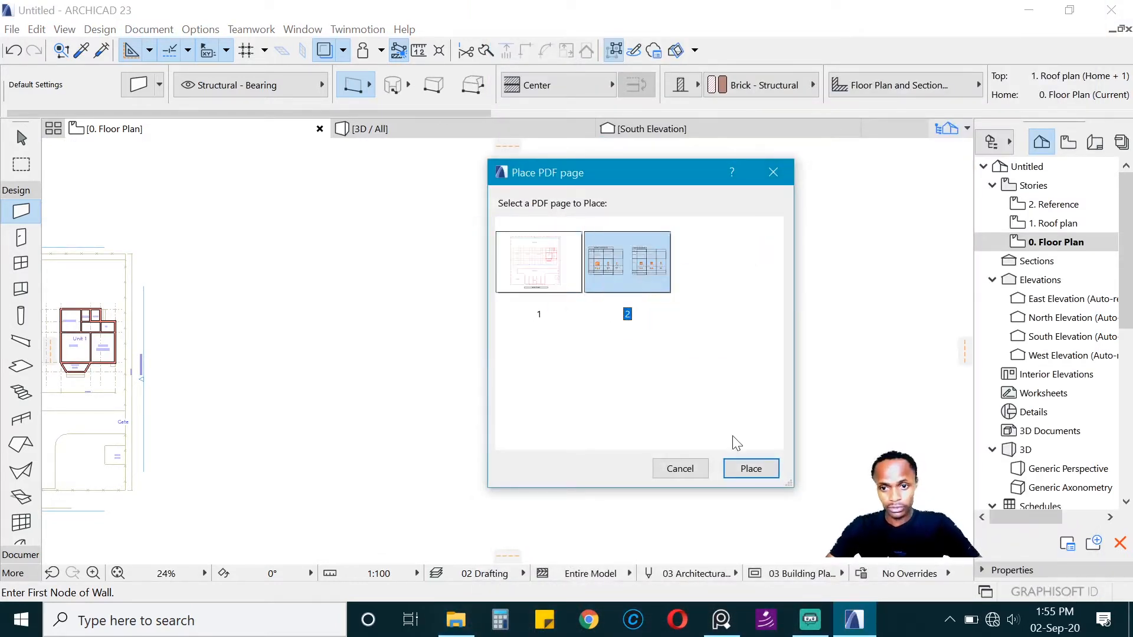
pyautogui.click(751, 469)
pyautogui.scroll(-3, 375, 288)
pyautogui.moveTo(363, 282); pyautogui.dragTo(554, 185, button='middle')
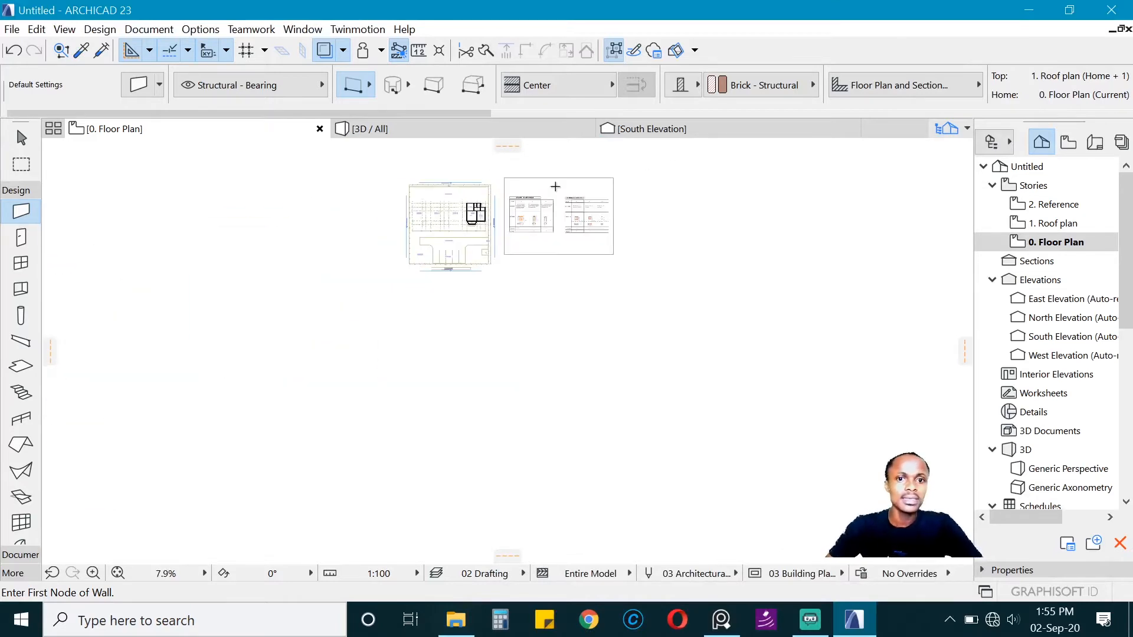
pyautogui.scroll(3, 553, 185)
pyautogui.scroll(1, 599, 186)
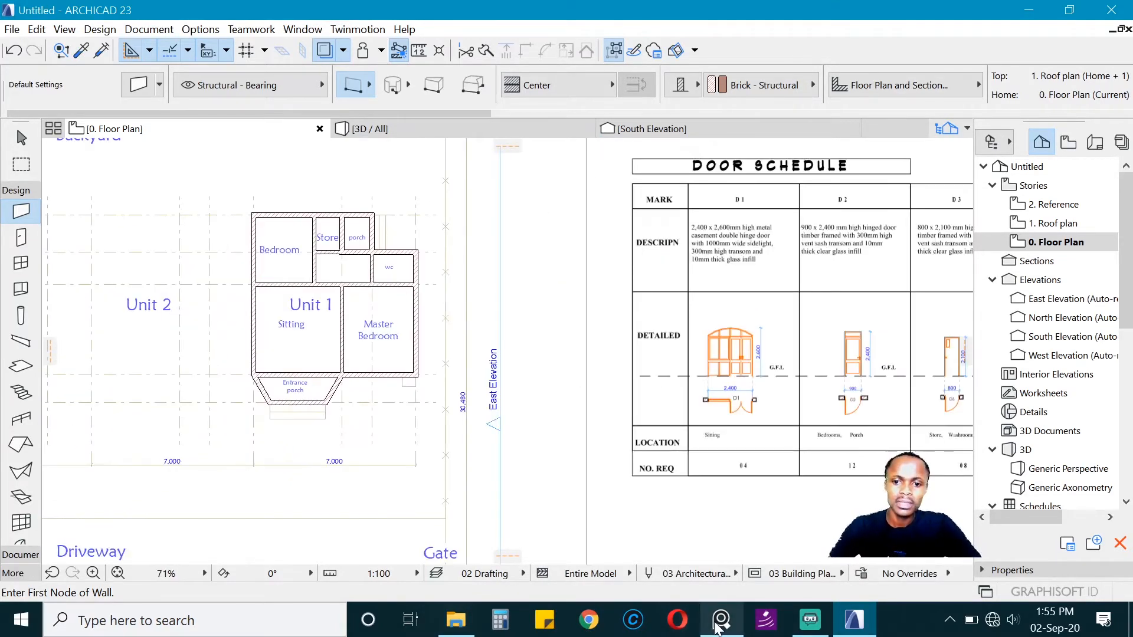
# Step: Check the facade reference image in PureRef, and set the default door to Arch Top Door Opening 23 with a height of 2600 mm
pyautogui.click(721, 623)
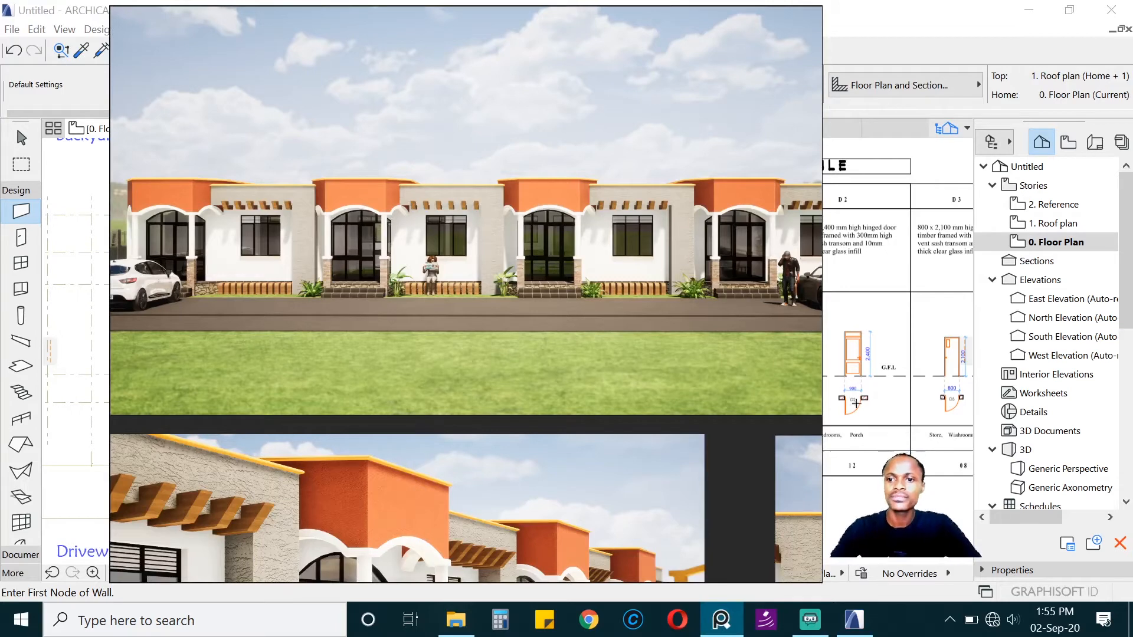
pyautogui.click(856, 404)
pyautogui.scroll(-3, 466, 308)
pyautogui.scroll(7, 386, 327)
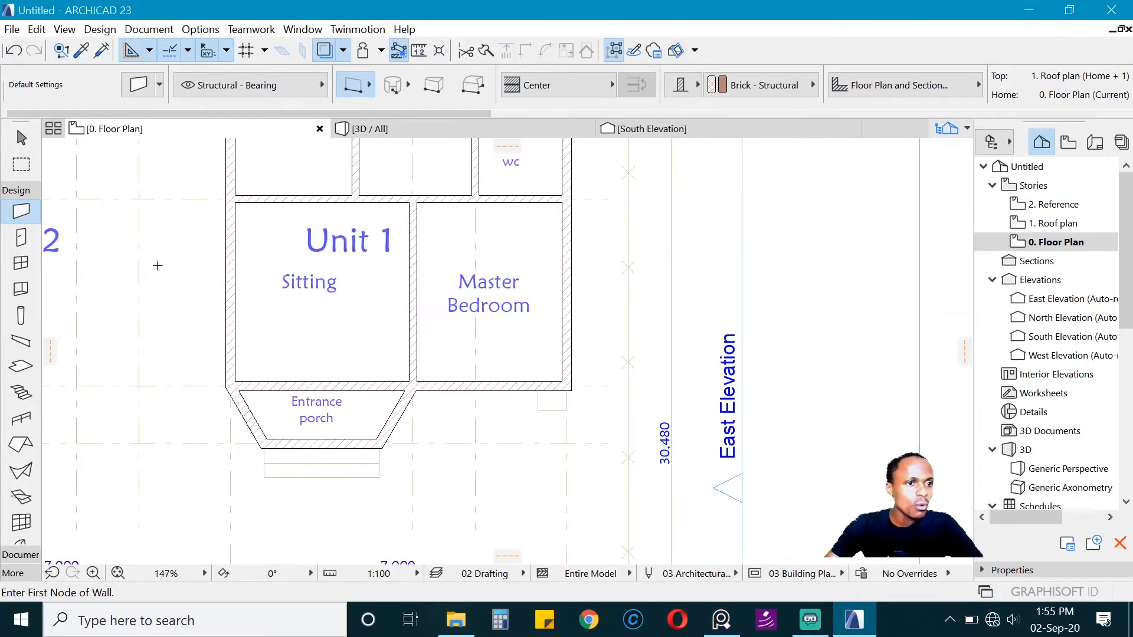
pyautogui.click(21, 237)
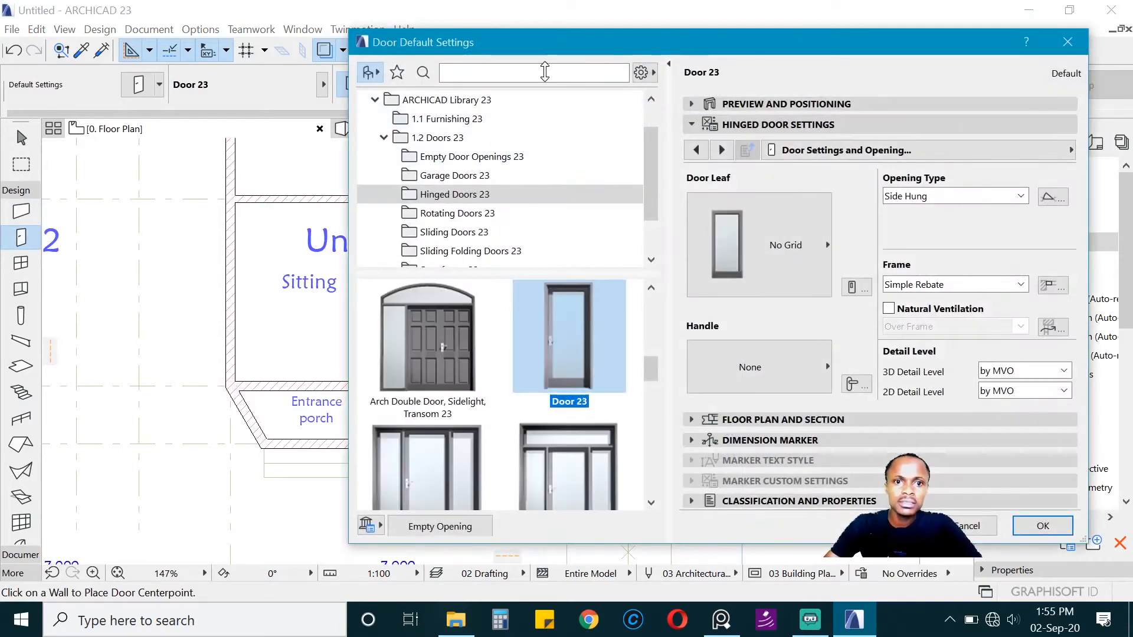
pyautogui.click(464, 142)
pyautogui.click(466, 156)
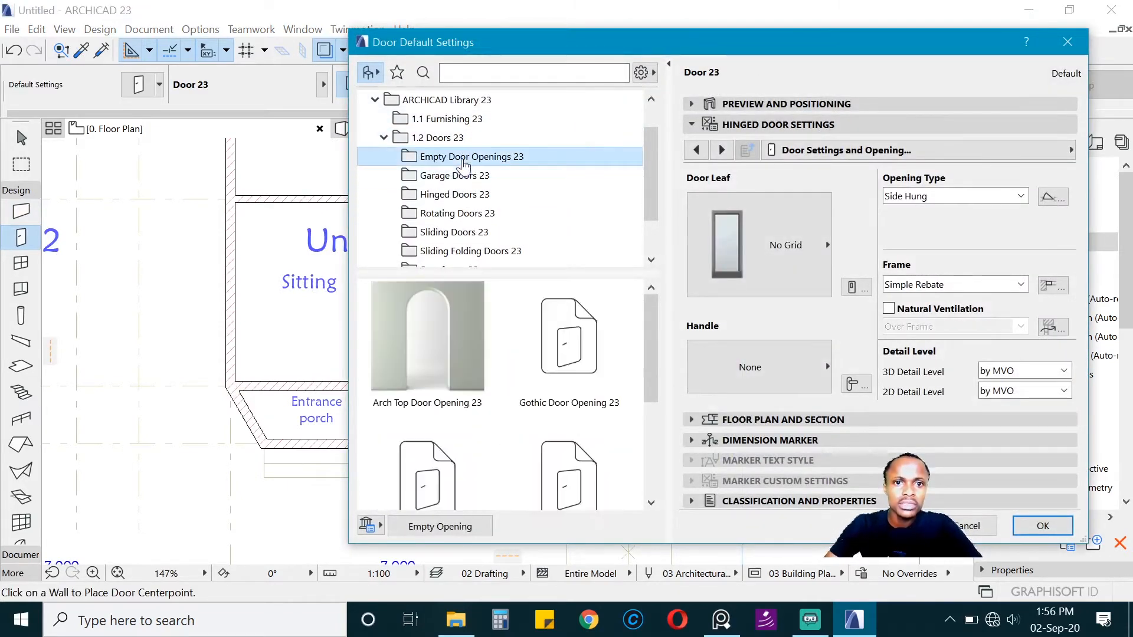
pyautogui.click(450, 403)
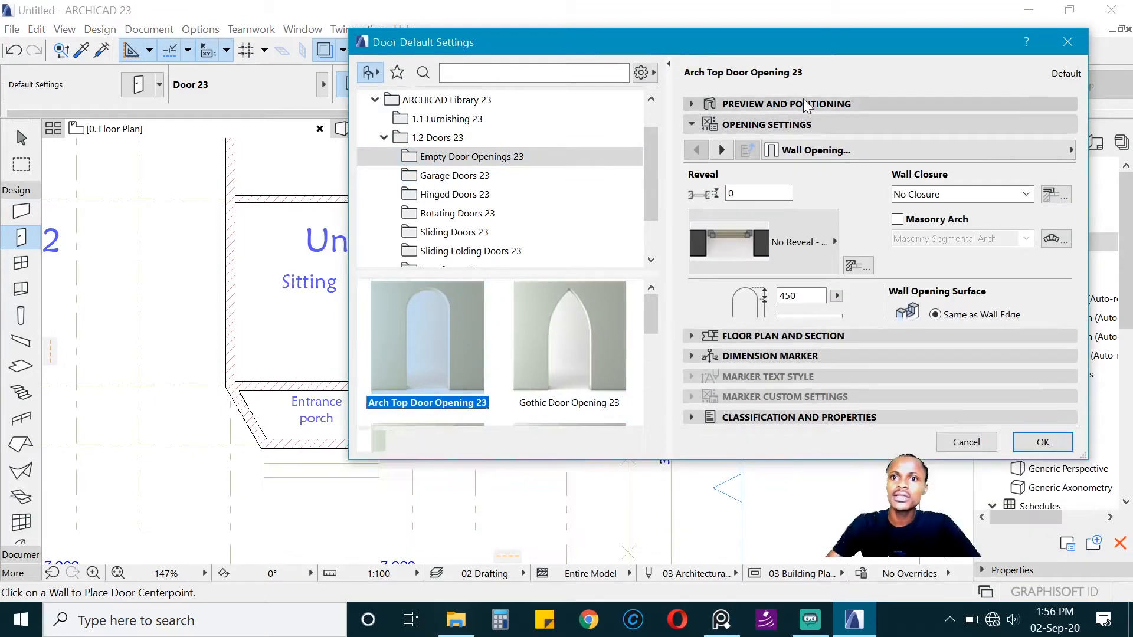
pyautogui.click(806, 105)
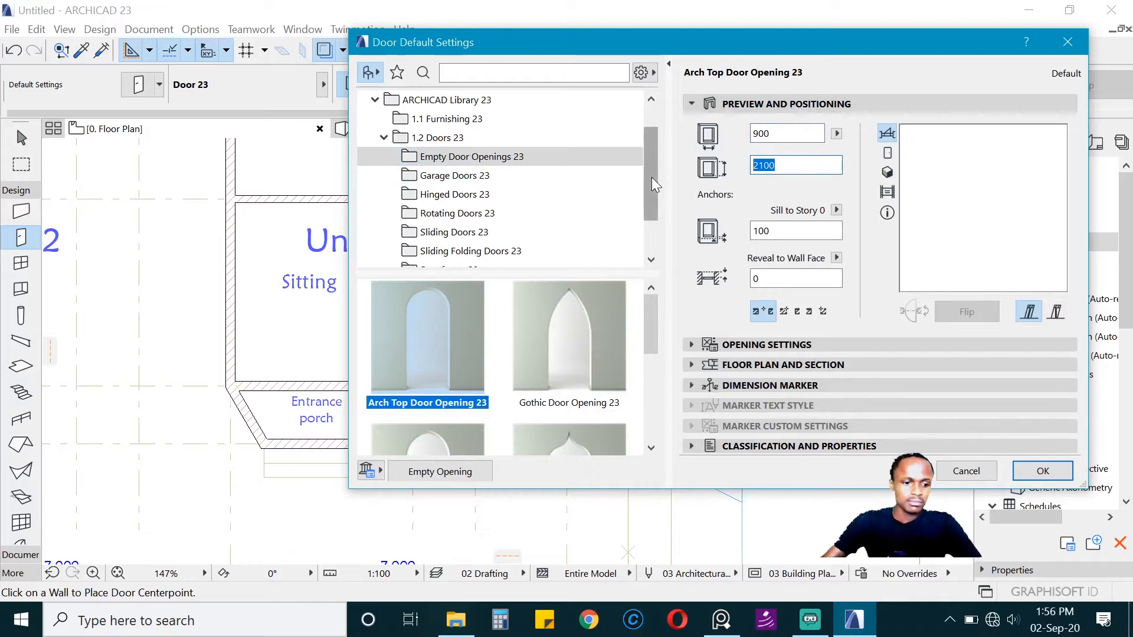
pyautogui.write('2')
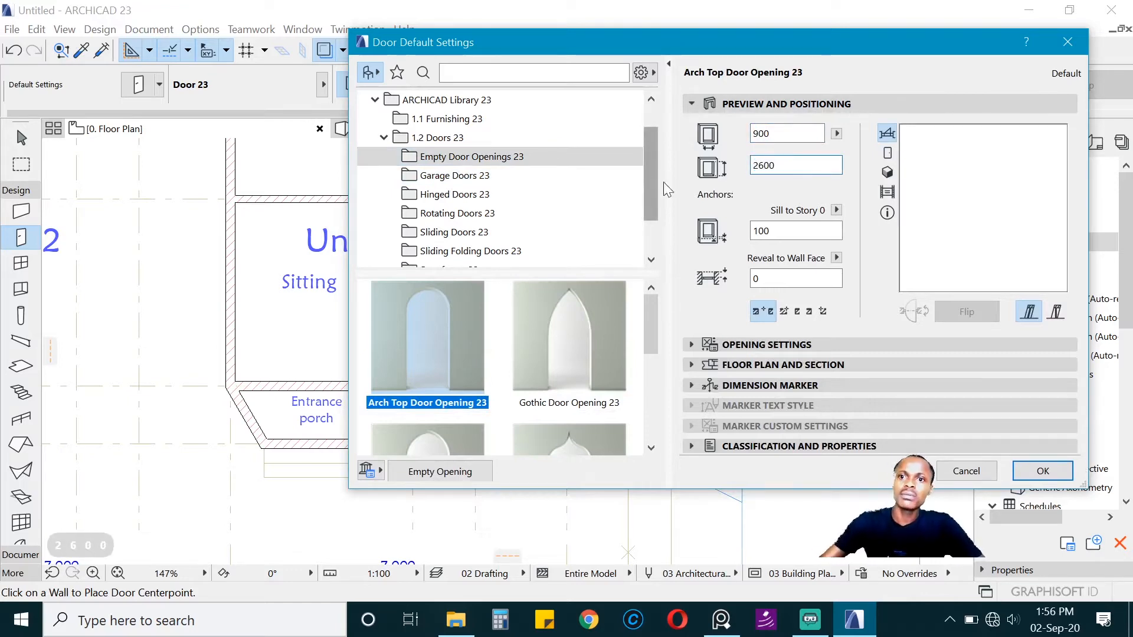
pyautogui.click(1042, 470)
# Step: Place an arch-top opening in the entrance porch's front wall and stretch it to the outer corners at both ends
pyautogui.scroll(4, 353, 428)
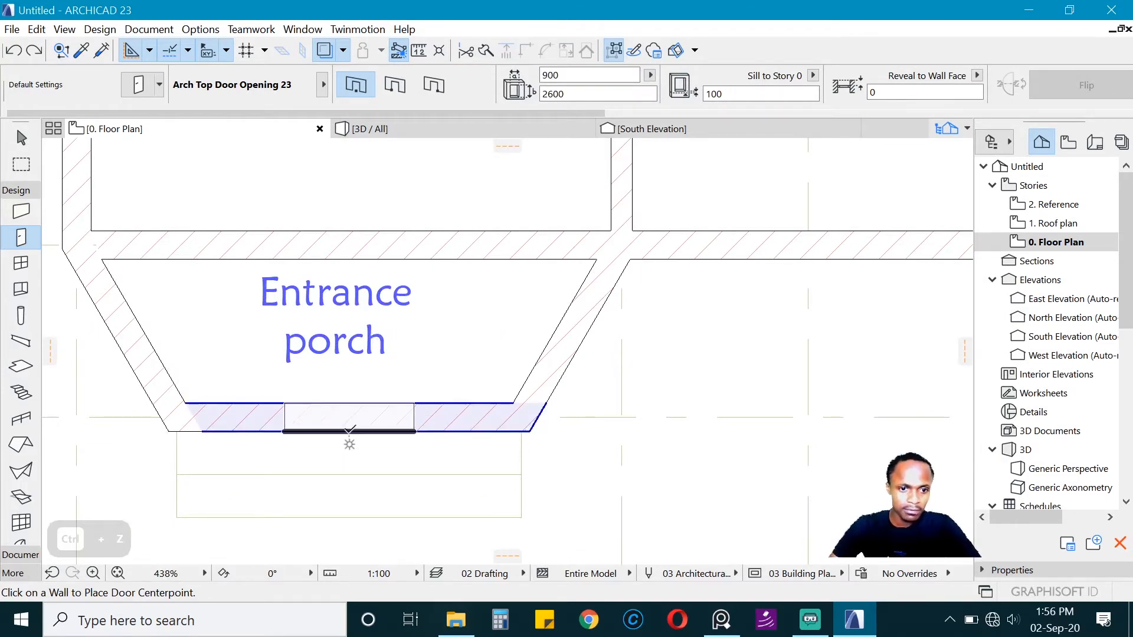
pyautogui.click(350, 430)
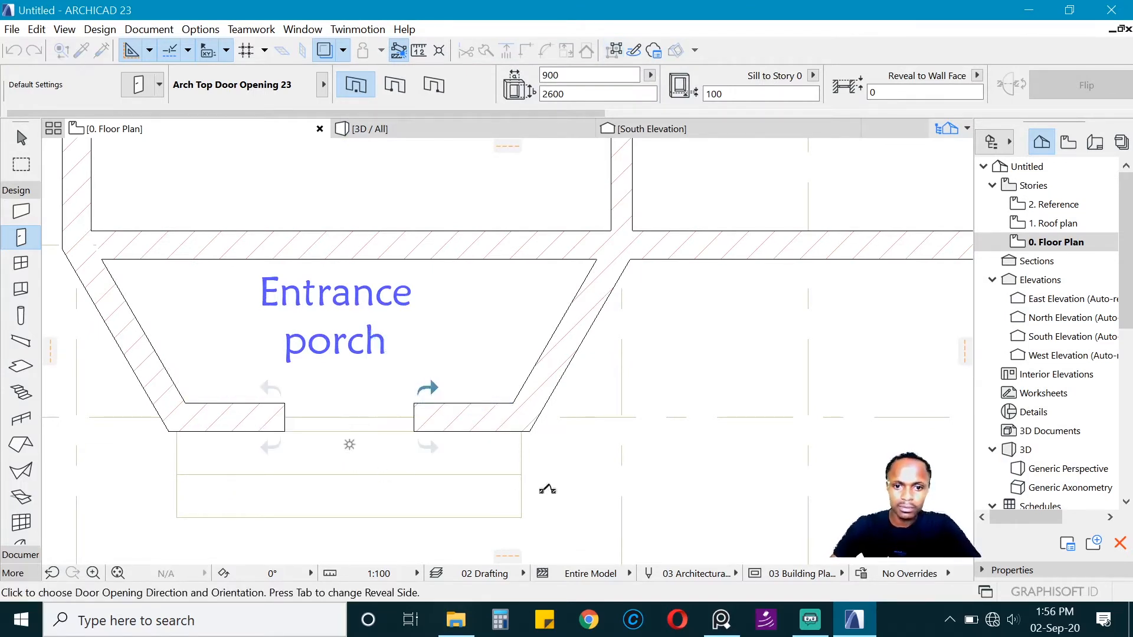
pyautogui.click(548, 490)
pyautogui.scroll(-2, 522, 395)
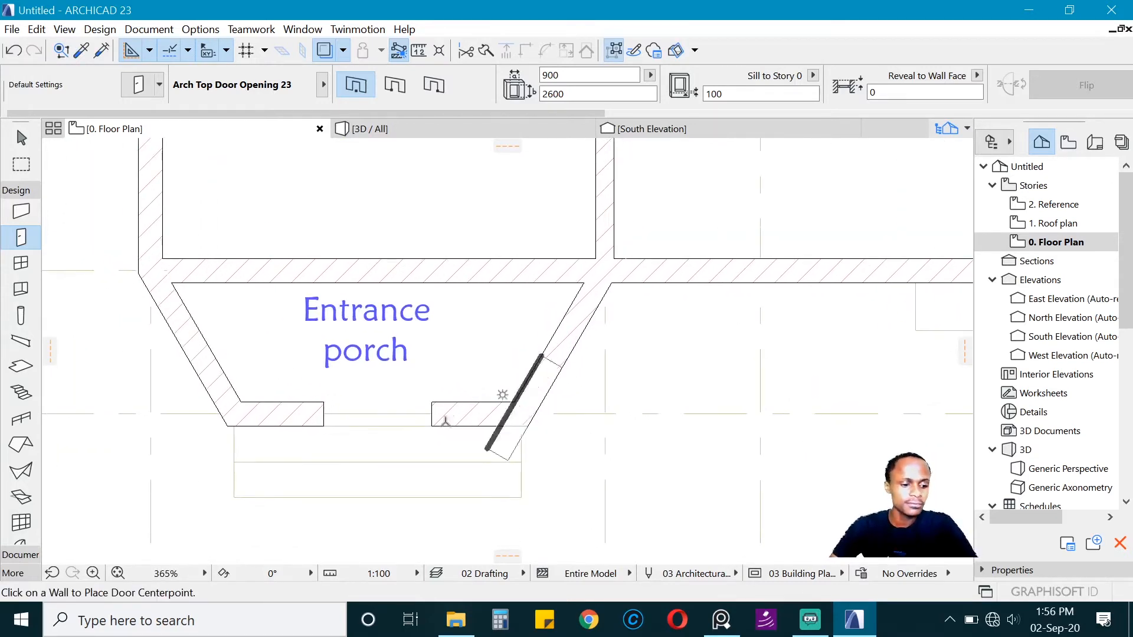
pyautogui.click(431, 423)
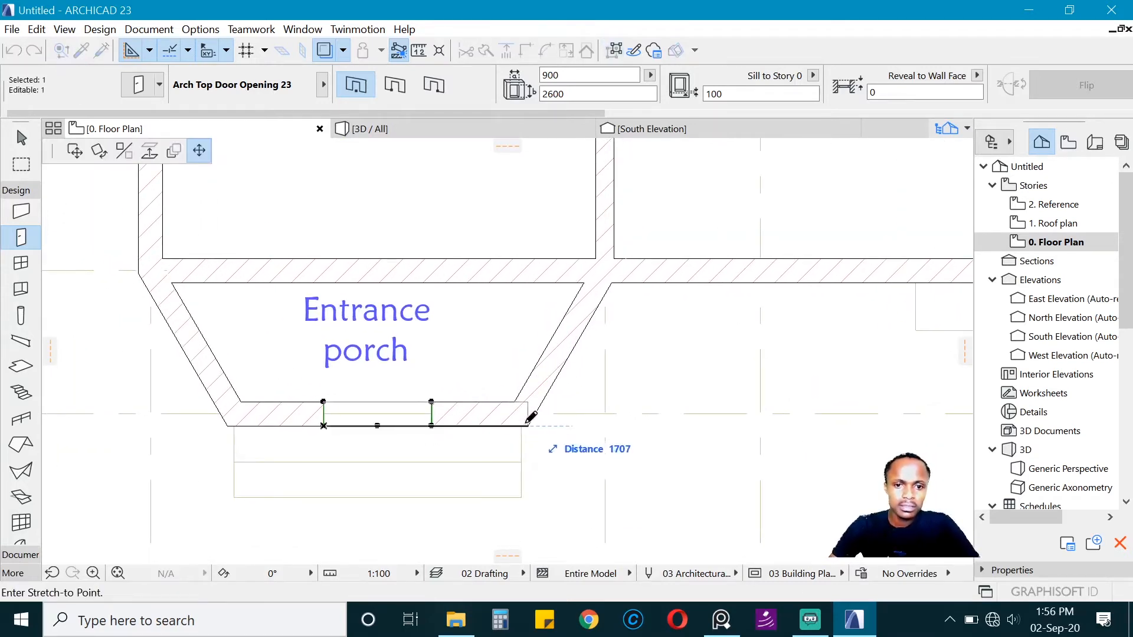
pyautogui.click(528, 425)
pyautogui.click(323, 425)
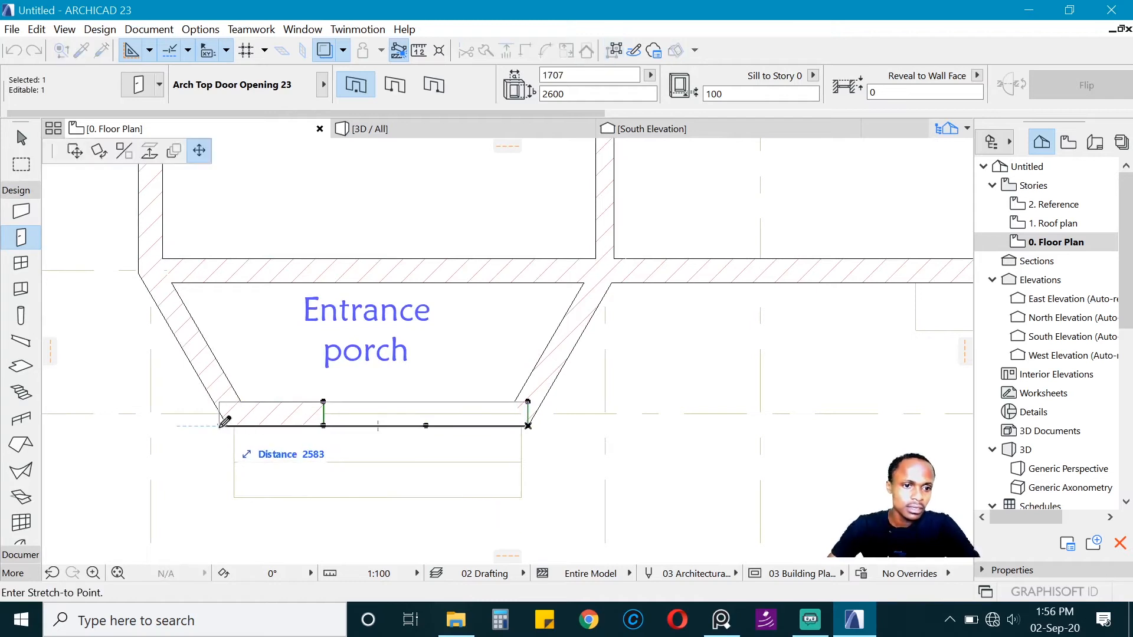
pyautogui.click(228, 426)
pyautogui.press('Escape')
# Step: Place an arch-top opening in the porch's right angled wall, move it to the front corner and stretch it to 1273 mm
pyautogui.click(579, 339)
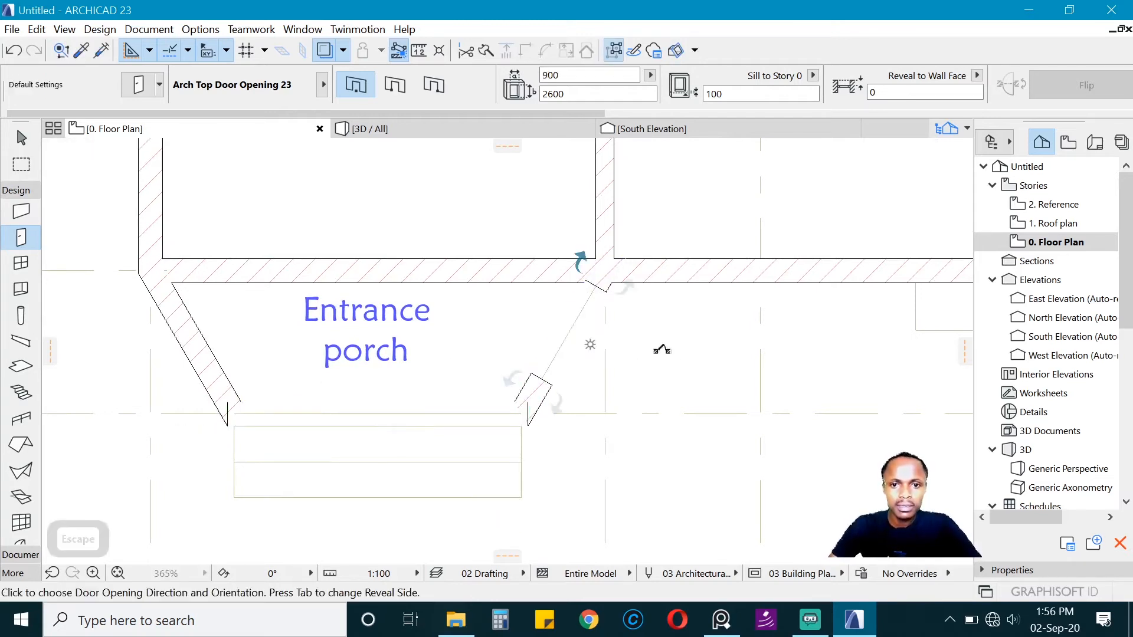
pyautogui.click(662, 350)
pyautogui.keyDown('shift'); pyautogui.click(540, 371); pyautogui.keyUp('shift')
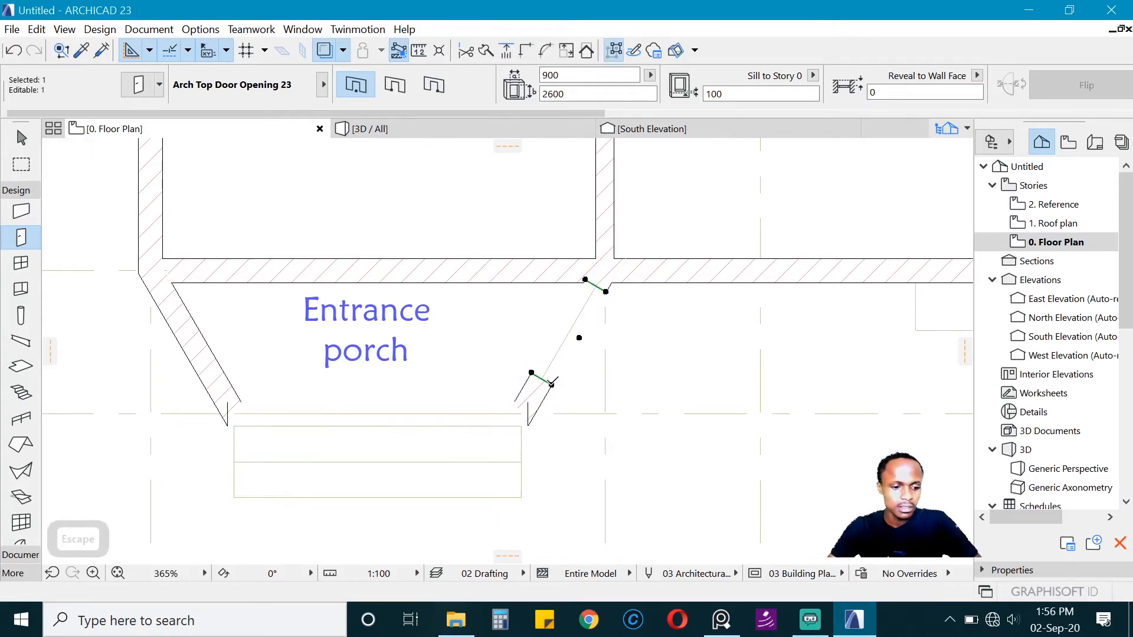
pyautogui.hotkey('ctrl', 'd')
pyautogui.click(552, 385)
pyautogui.click(528, 432)
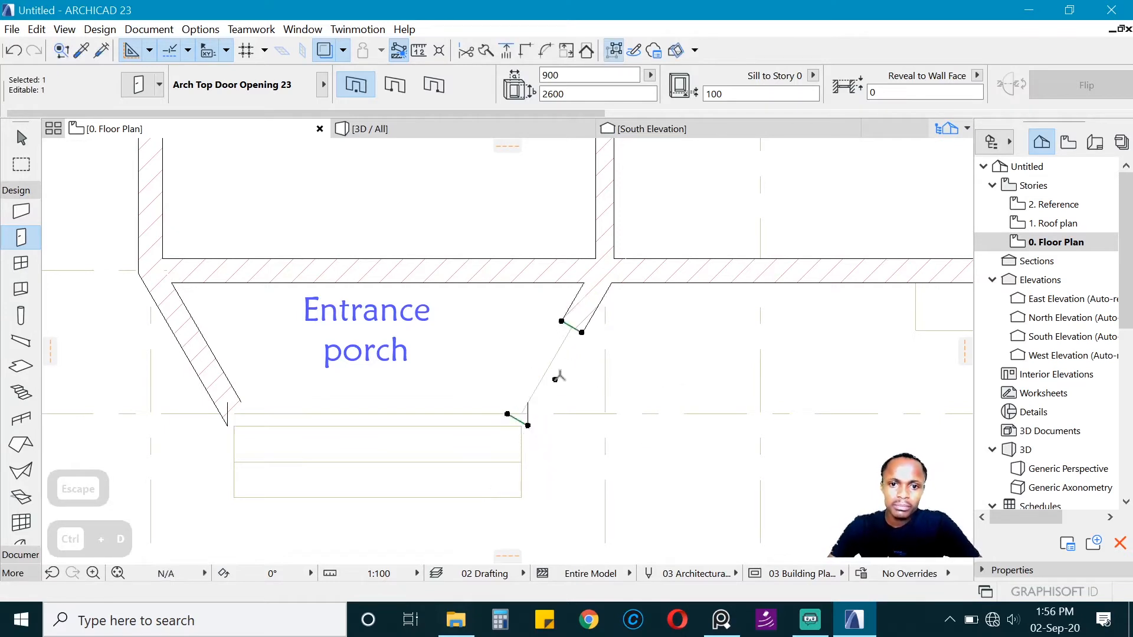
pyautogui.click(581, 332)
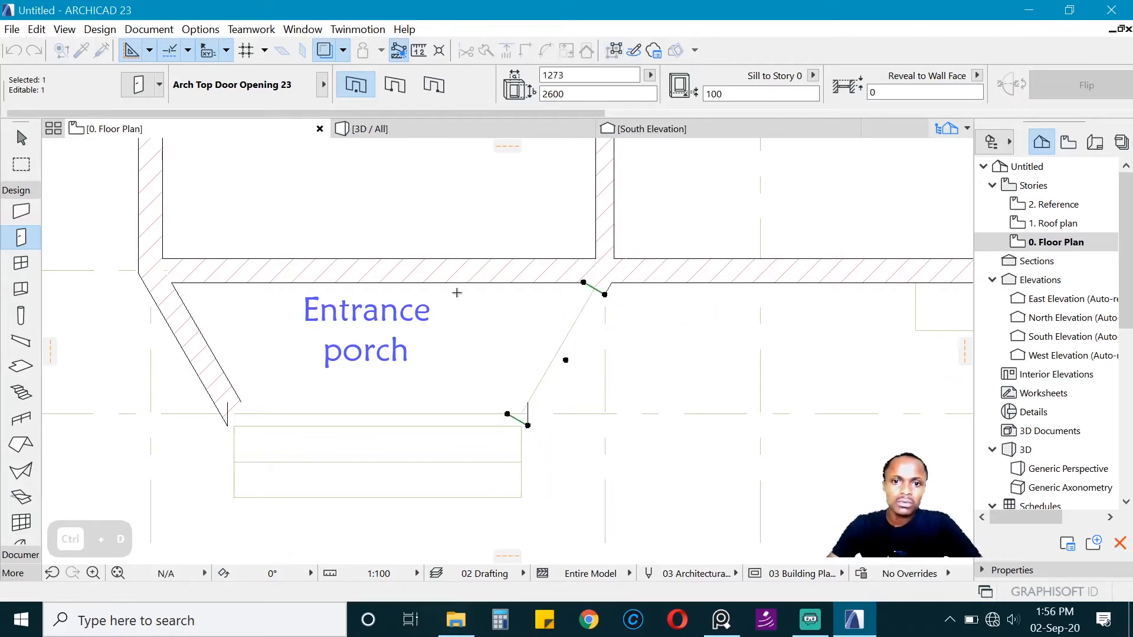
pyautogui.press('Escape')
# Step: Place an arch-top opening in the porch's left angled wall, move it to the front corner and stretch it to 1273 mm
pyautogui.click(171, 348)
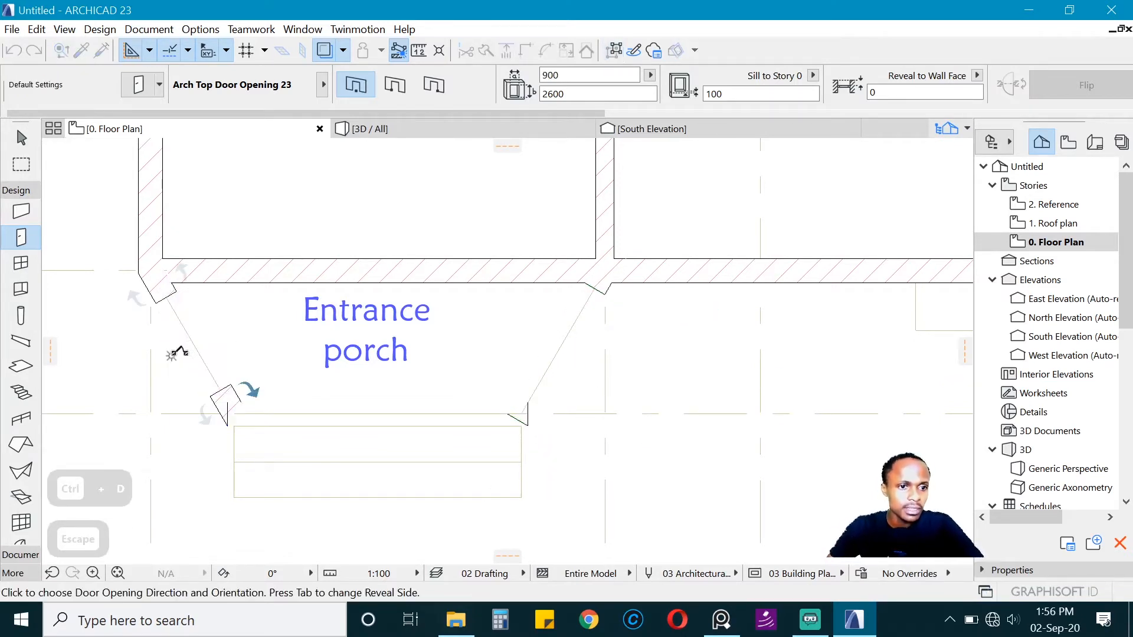
pyautogui.click(94, 386)
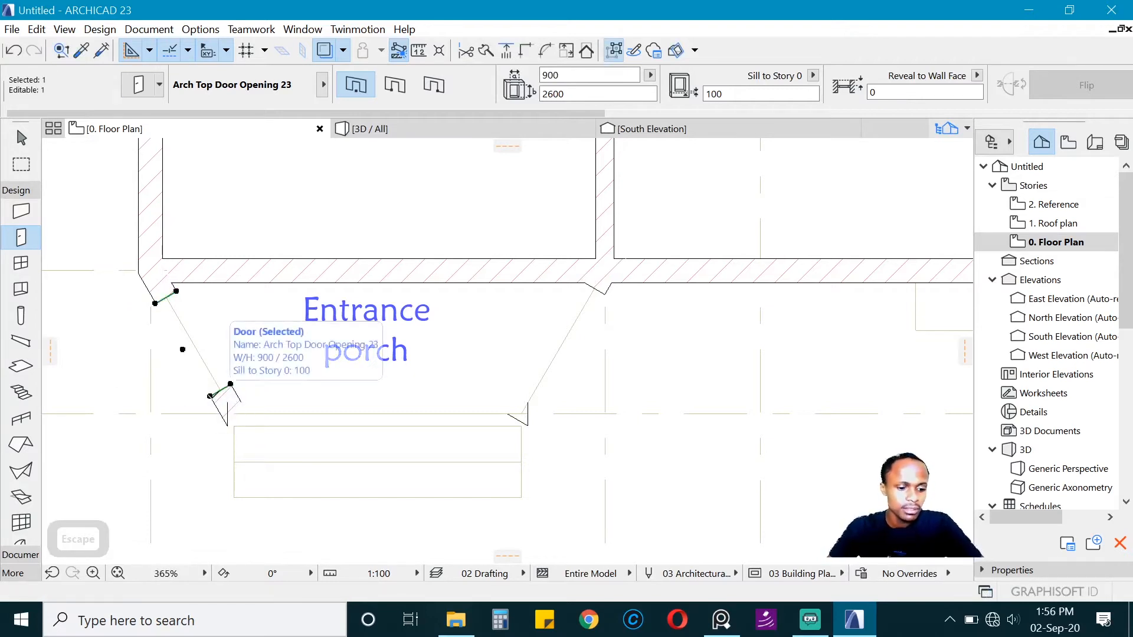
pyautogui.hotkey('ctrl', 'd')
pyautogui.click(210, 396)
pyautogui.click(226, 425)
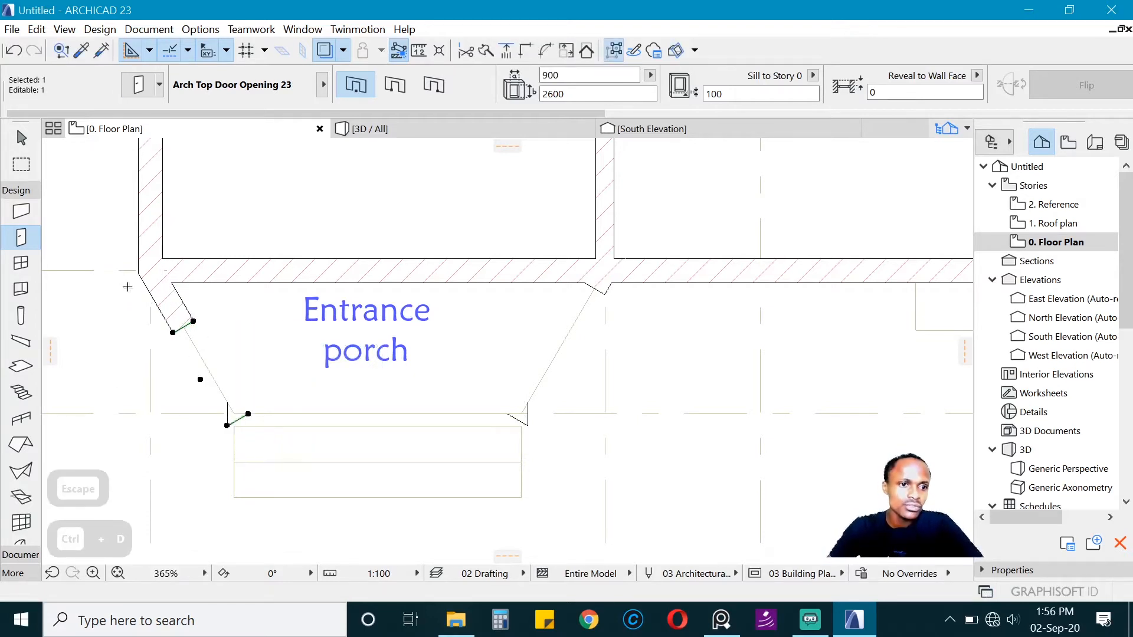
pyautogui.click(172, 332)
pyautogui.click(181, 276)
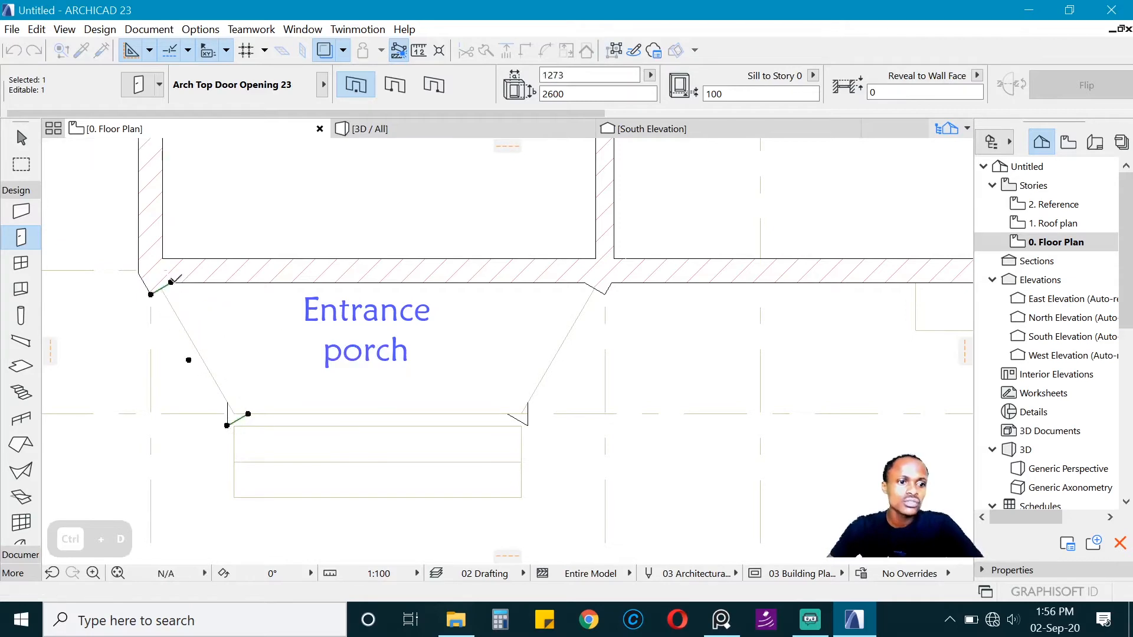
pyautogui.press('Escape')
# Step: Examine Unit 1's room layout alongside the placed door schedule
pyautogui.scroll(-3, 254, 313)
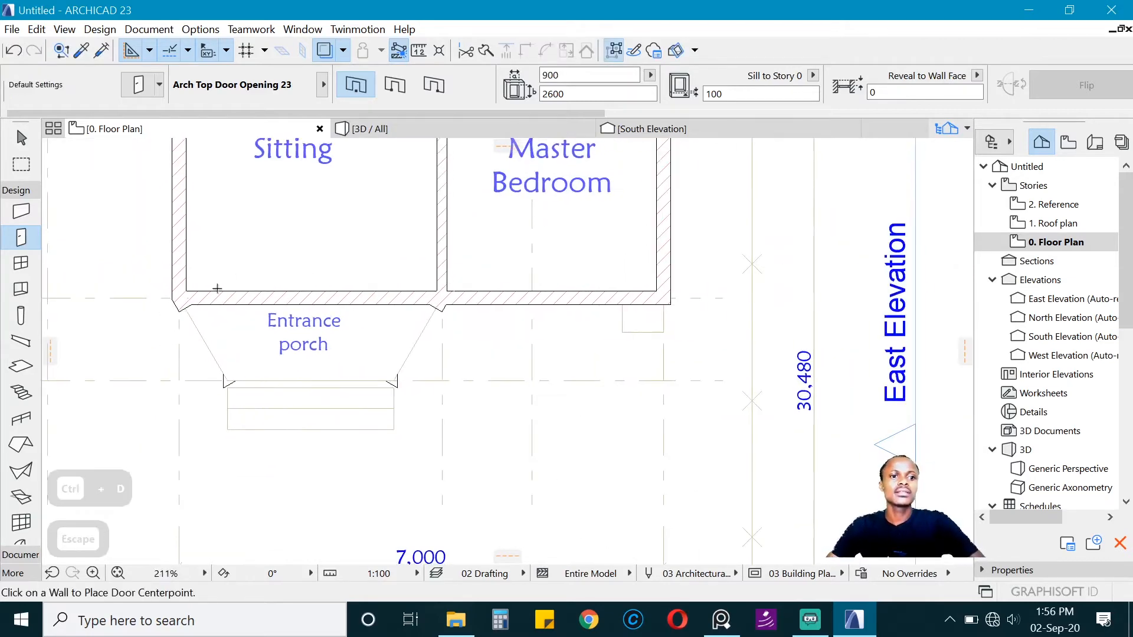
pyautogui.scroll(-2, 324, 309)
pyautogui.scroll(1, 356, 300)
pyautogui.scroll(-3, 319, 392)
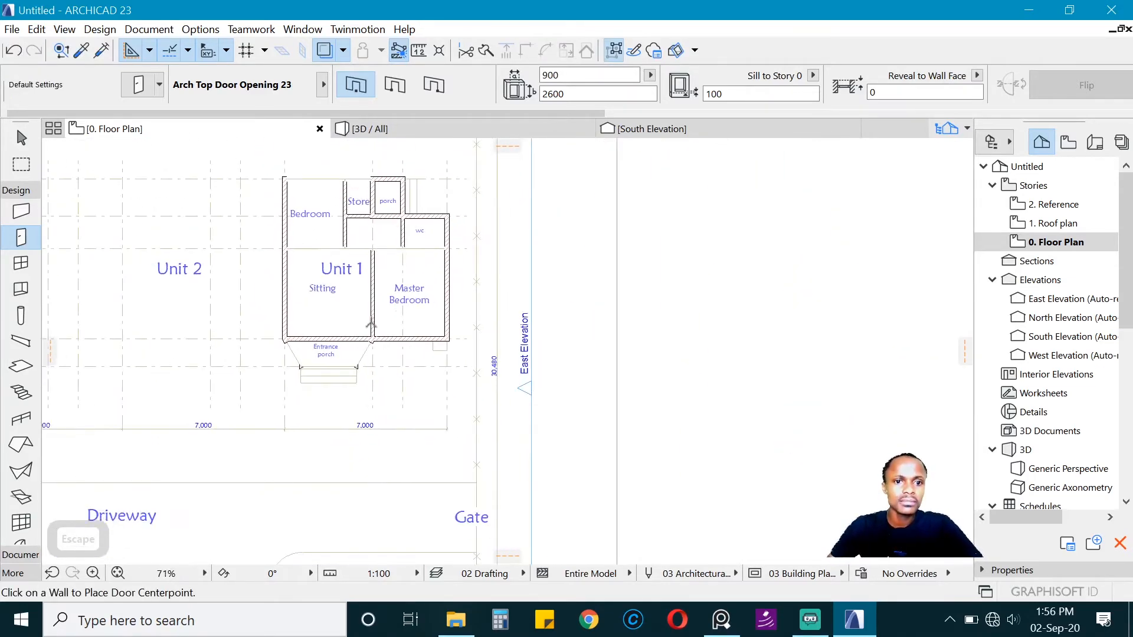
pyautogui.scroll(1, 401, 235)
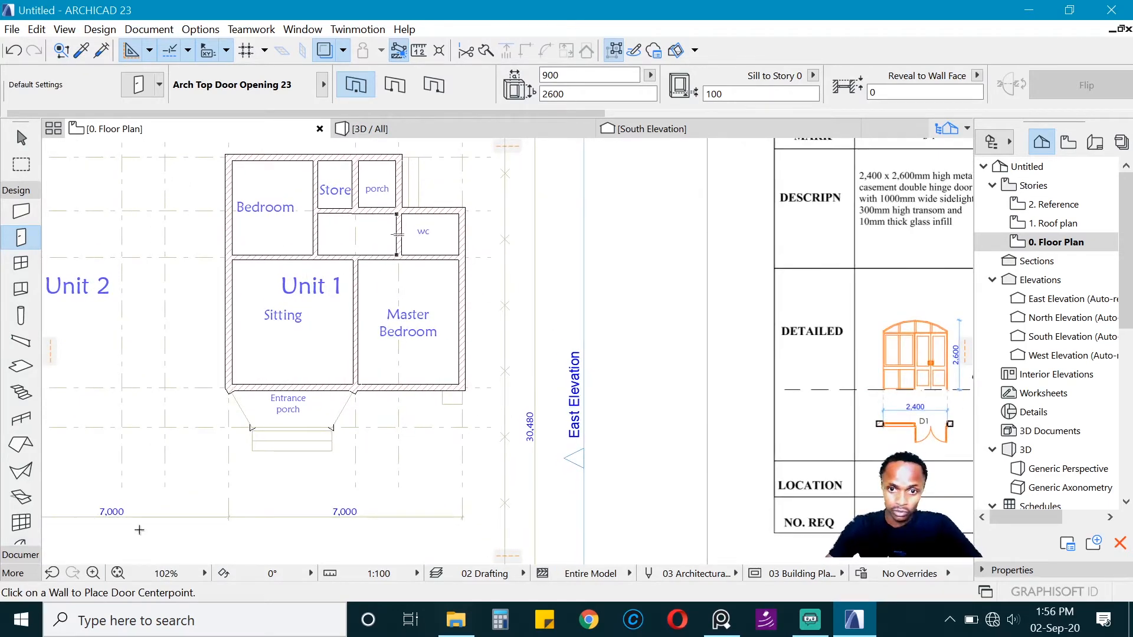
pyautogui.scroll(1, 366, 321)
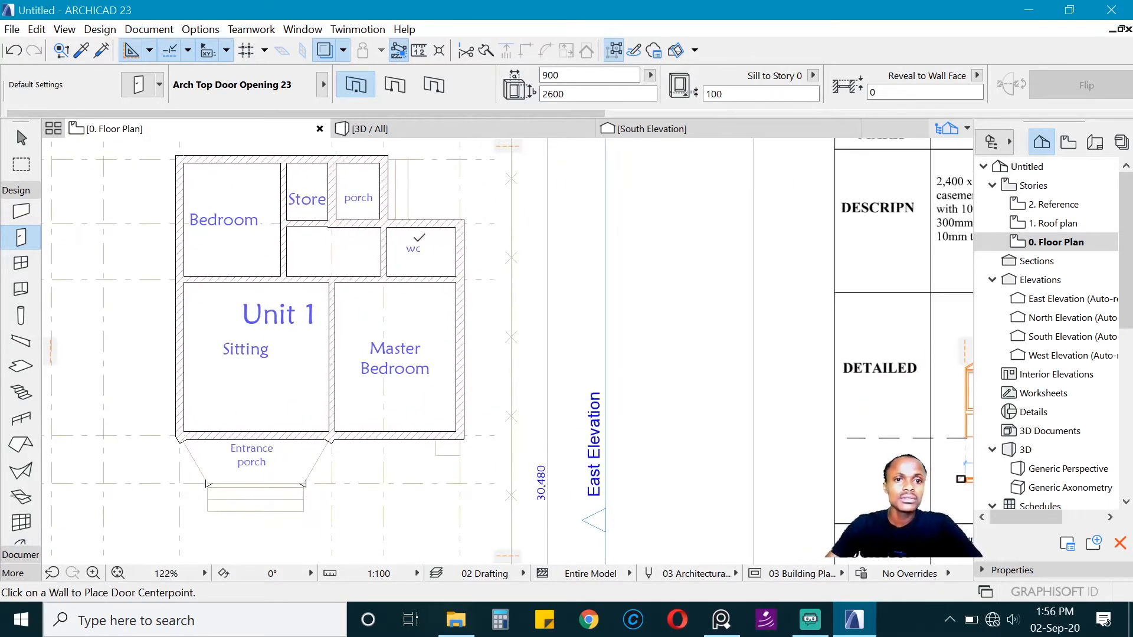
pyautogui.scroll(-2, 397, 296)
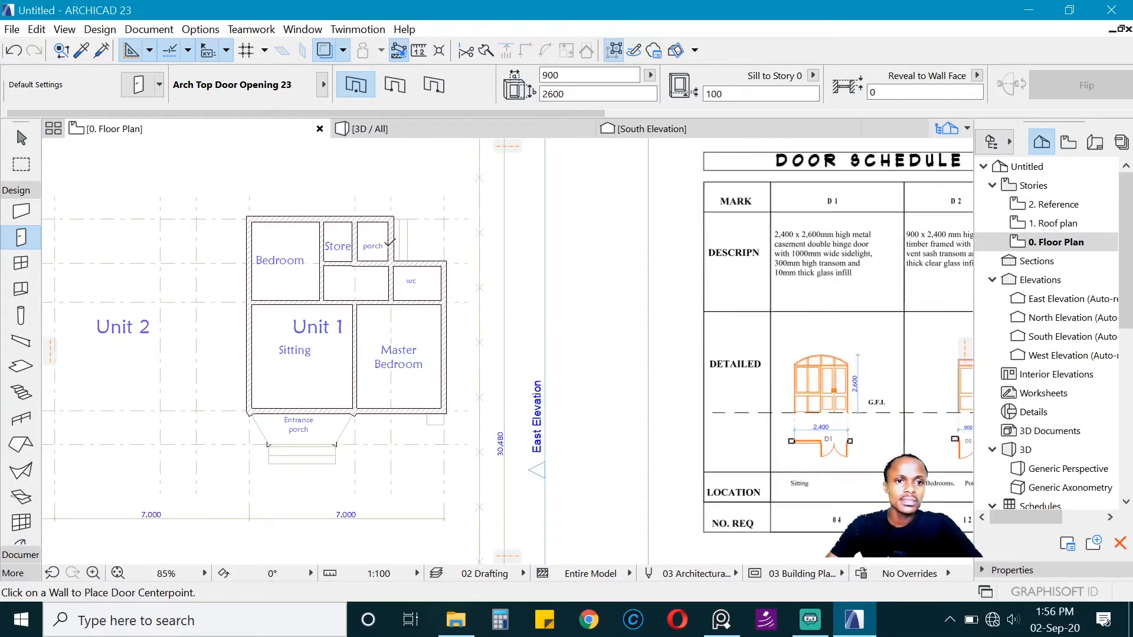
# Step: Place an arch-top opening in the wall between the passage and the sitting room and move it flush with the bedroom wall corner
pyautogui.scroll(6, 346, 348)
pyautogui.click(336, 348)
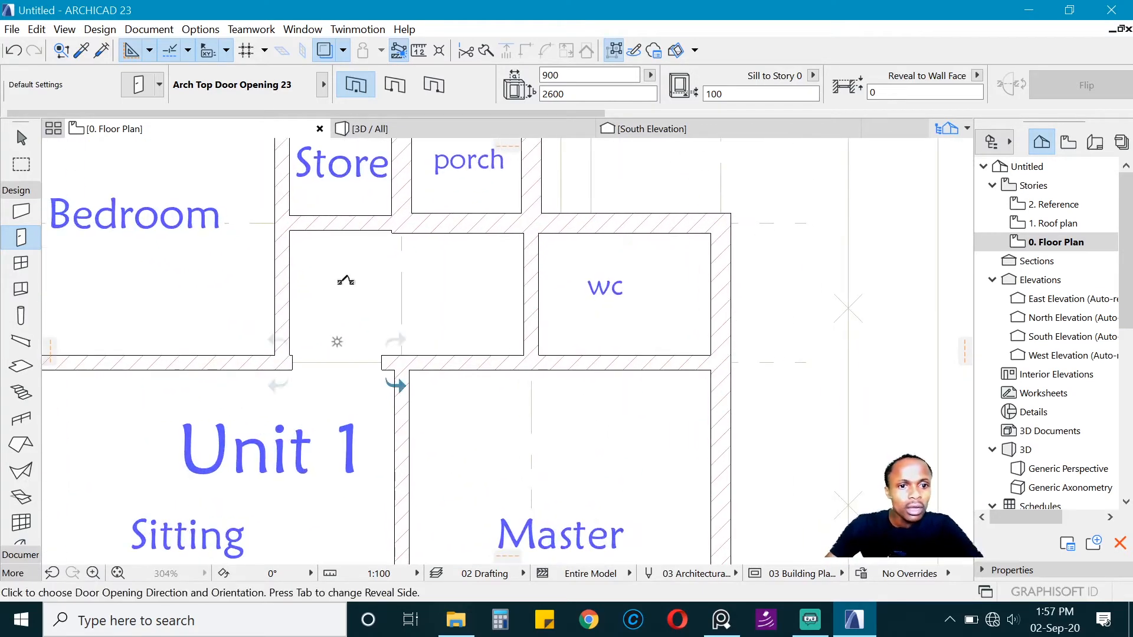
pyautogui.click(383, 382)
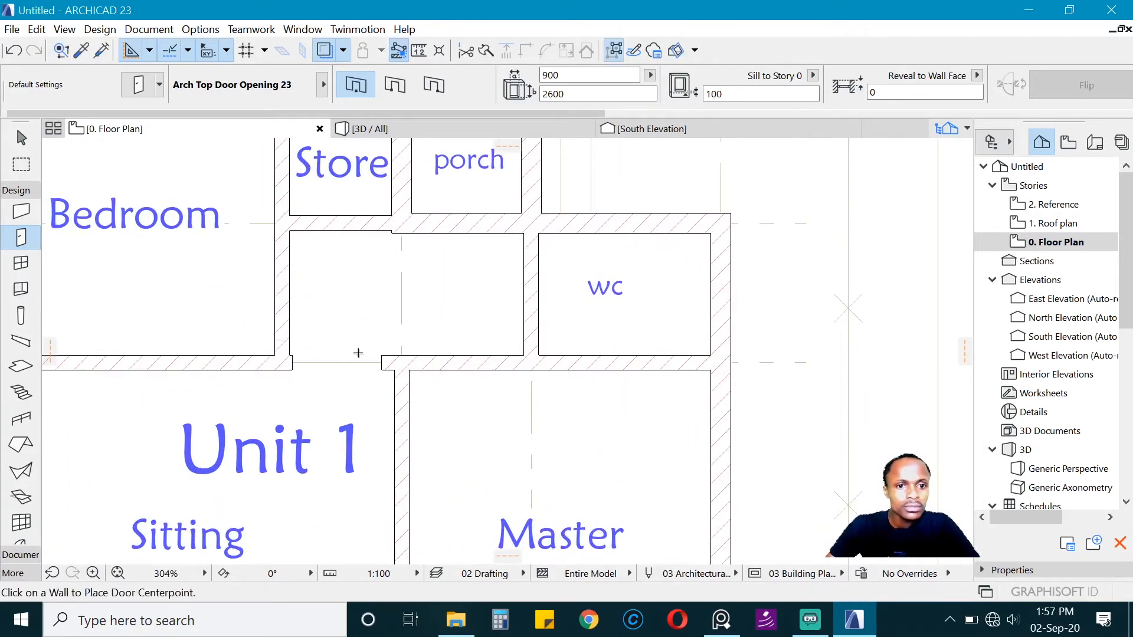
pyautogui.hotkey('ctrl', 'd')
pyautogui.click(291, 370)
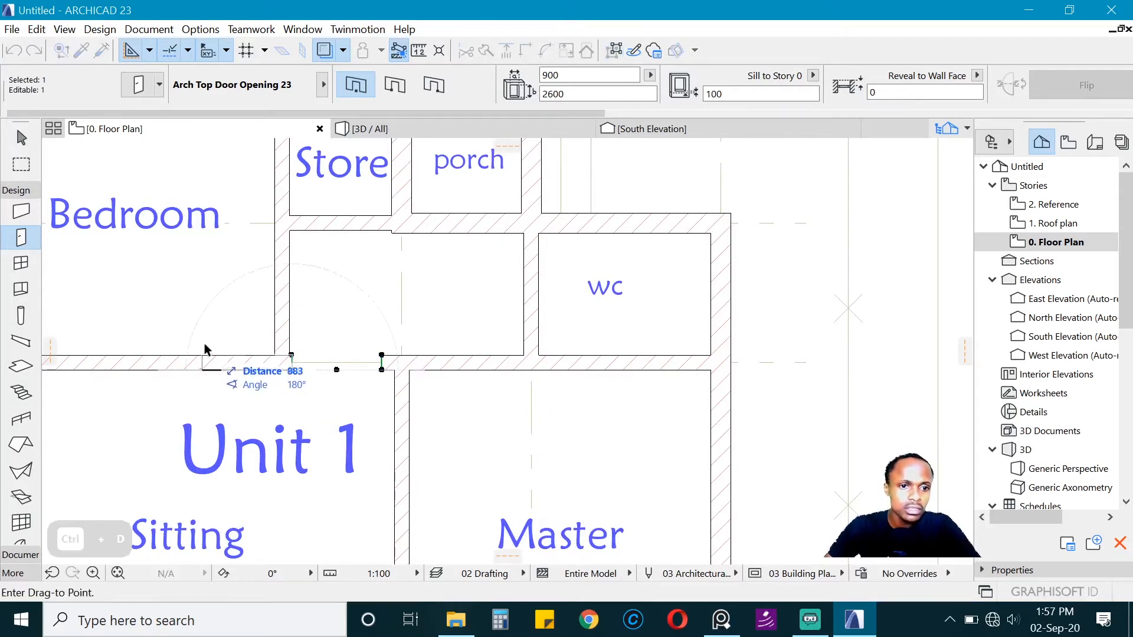
pyautogui.click(307, 238)
# Step: Stretch the passage opening's free end to the face of the wall between the sitting room and the master bedroom
pyautogui.keyDown('shift'); pyautogui.click(379, 371); pyautogui.keyUp('shift')
pyautogui.keyDown('shift'); pyautogui.click(379, 371); pyautogui.keyUp('shift')
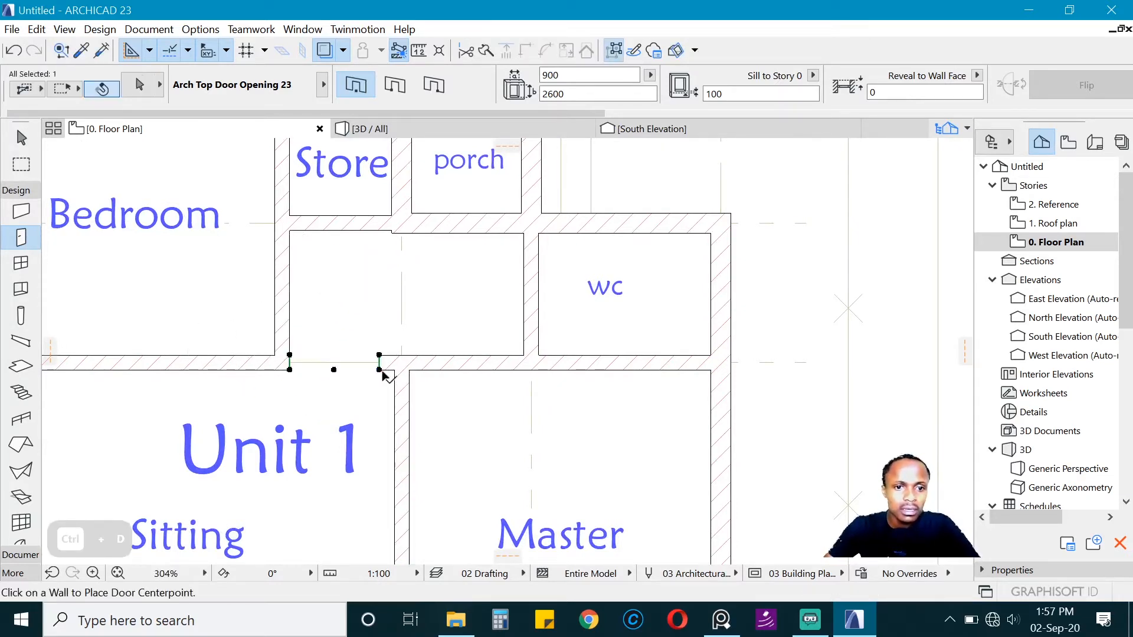
pyautogui.click(378, 370)
pyautogui.click(394, 357)
pyautogui.press('Escape')
# Step: Set the default door to the hinged Door 23 for schedule mark D3, 800 mm wide and 2100 mm high with sill 0
pyautogui.scroll(-5, 397, 351)
pyautogui.scroll(3, 374, 379)
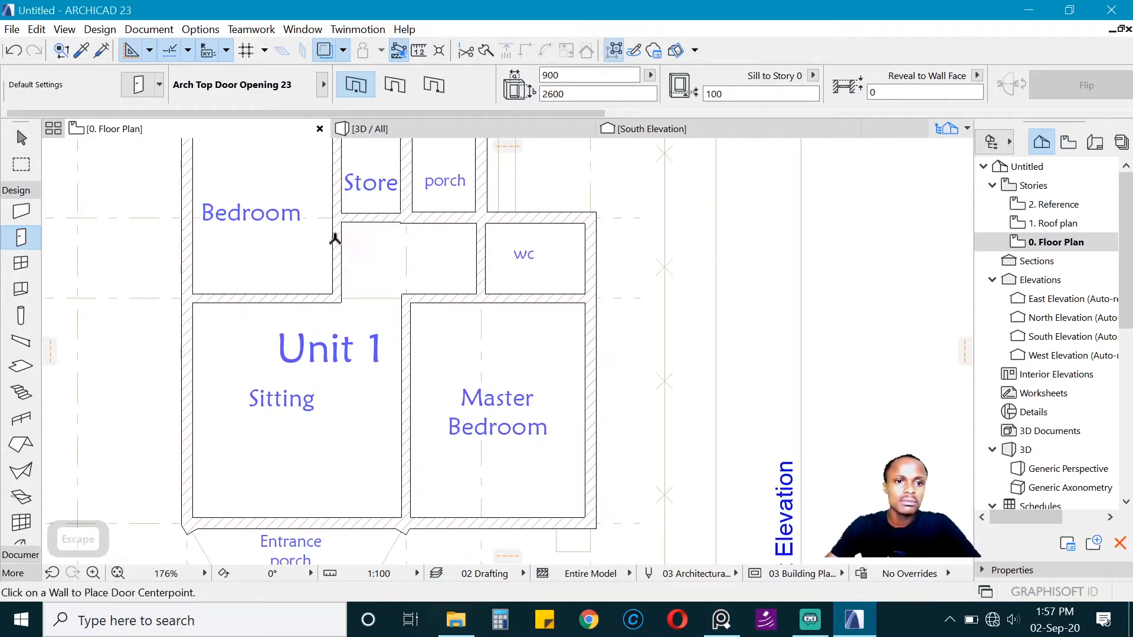
pyautogui.scroll(-5, 480, 406)
pyautogui.scroll(4, 407, 227)
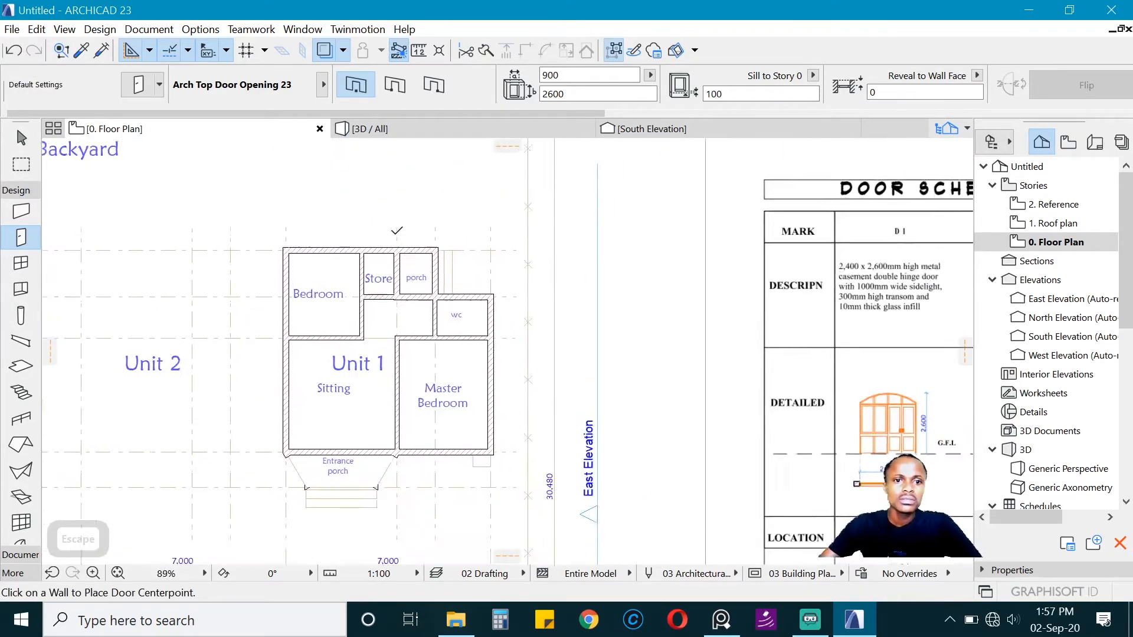
pyautogui.scroll(-7, 393, 233)
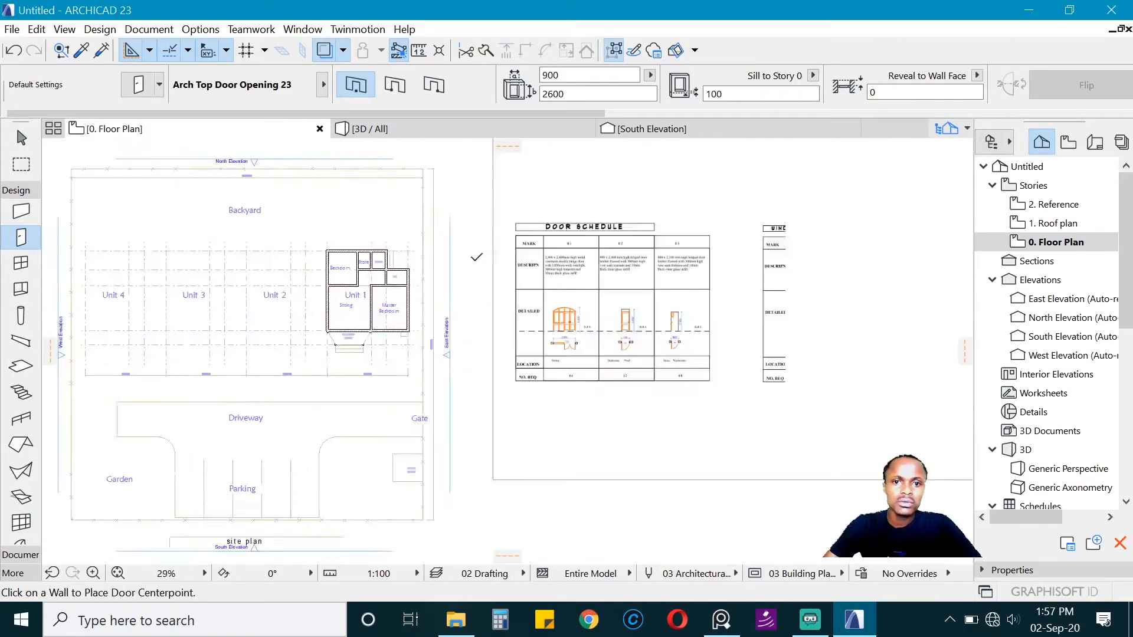
pyautogui.scroll(7, 542, 275)
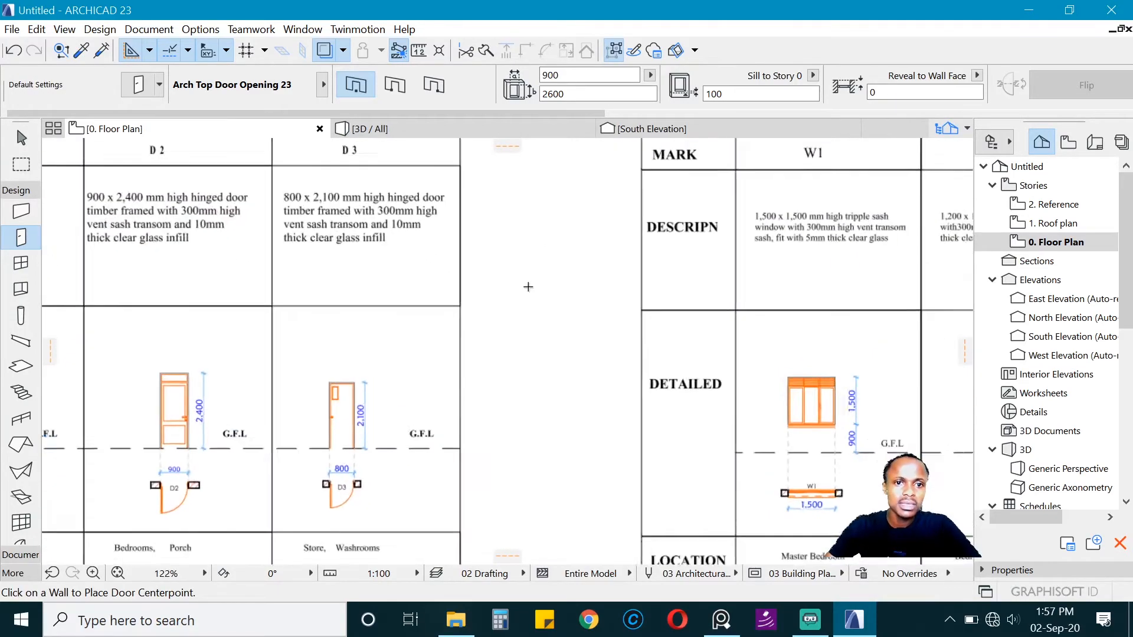
pyautogui.scroll(-2, 223, 249)
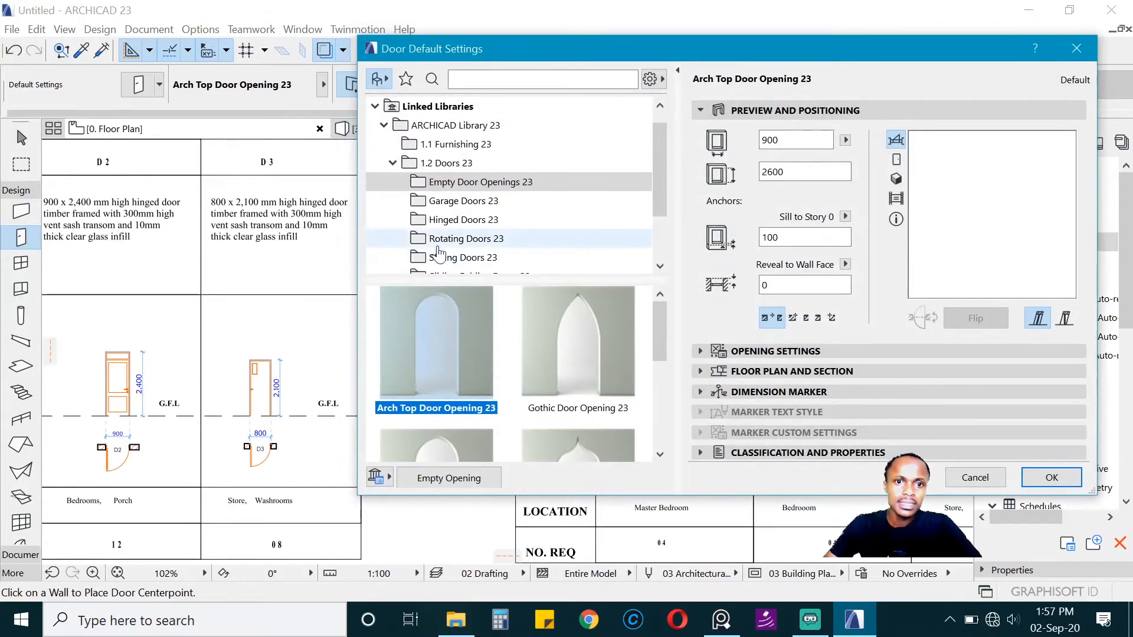
pyautogui.click(460, 220)
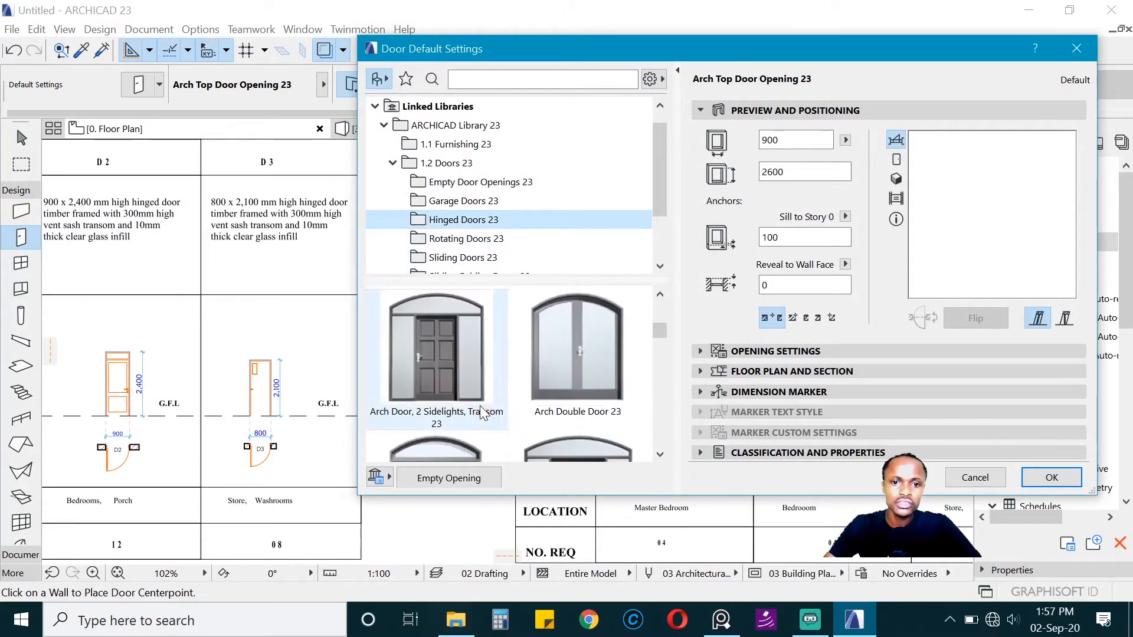
pyautogui.scroll(-3, 483, 413)
pyautogui.click(584, 332)
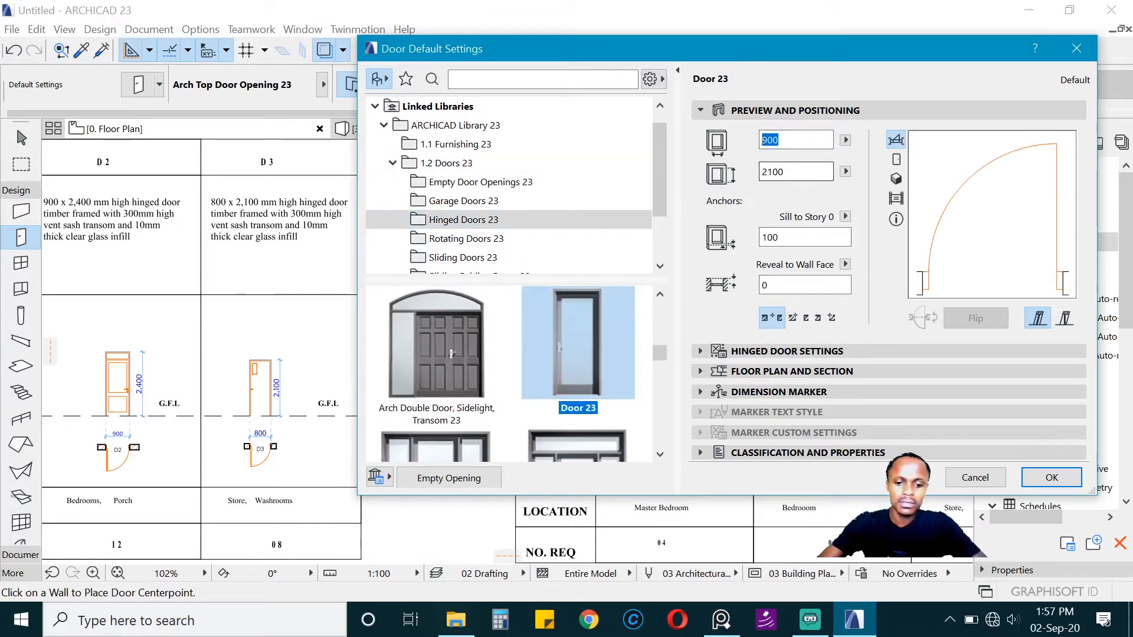
pyautogui.write('800')
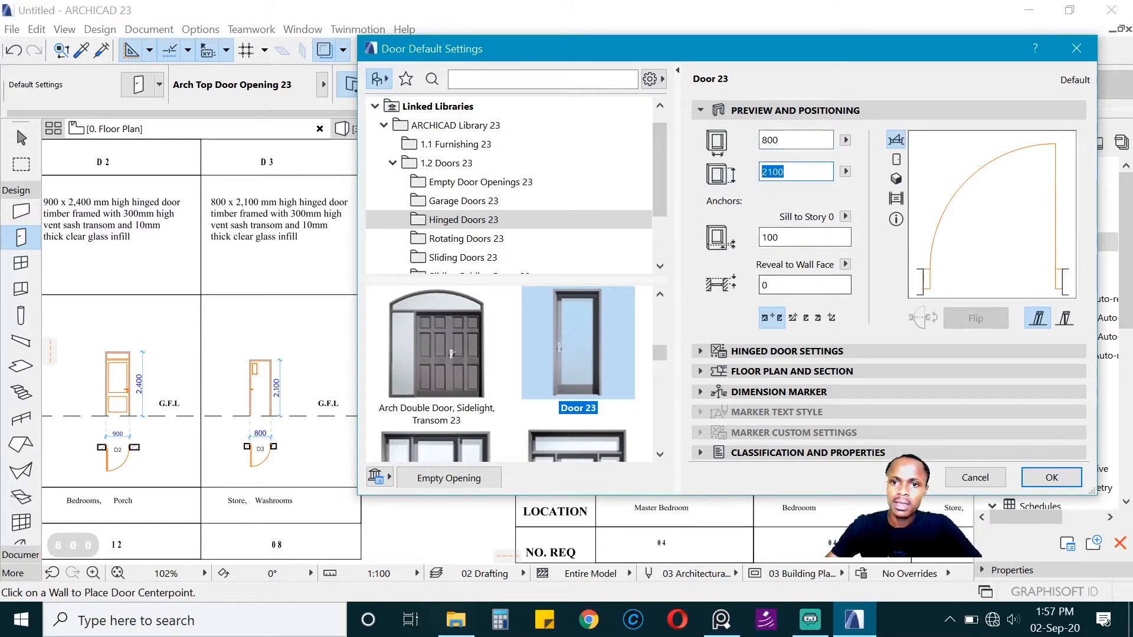
pyautogui.write('0')
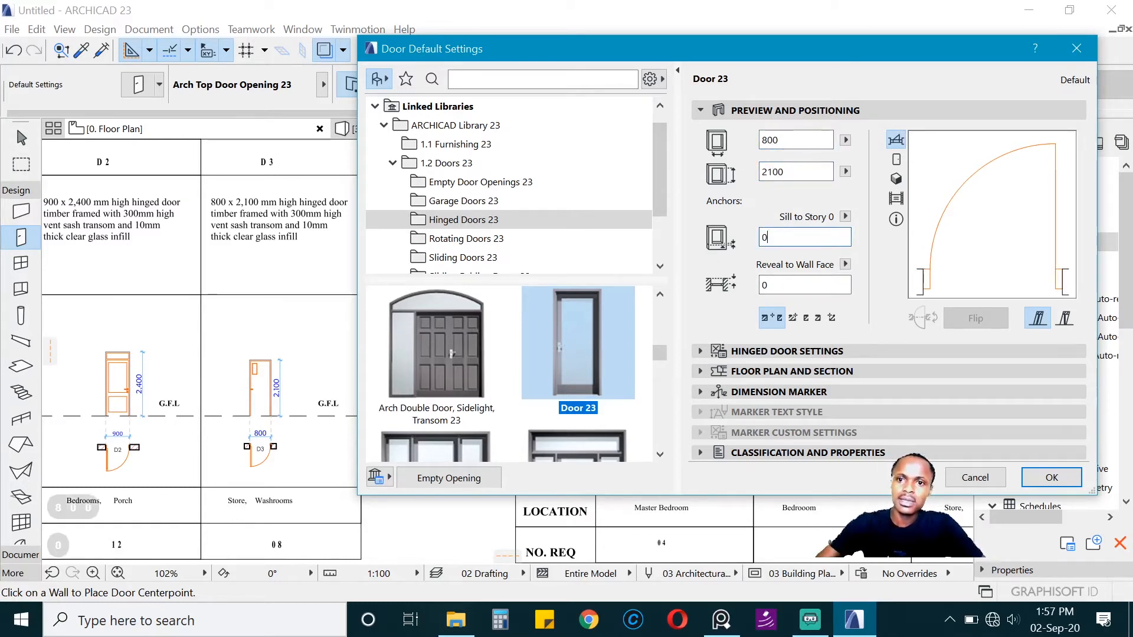
# Step: Set the hinged door's leaf to Style 53 to match the D3 detail in the schedule
pyautogui.click(806, 351)
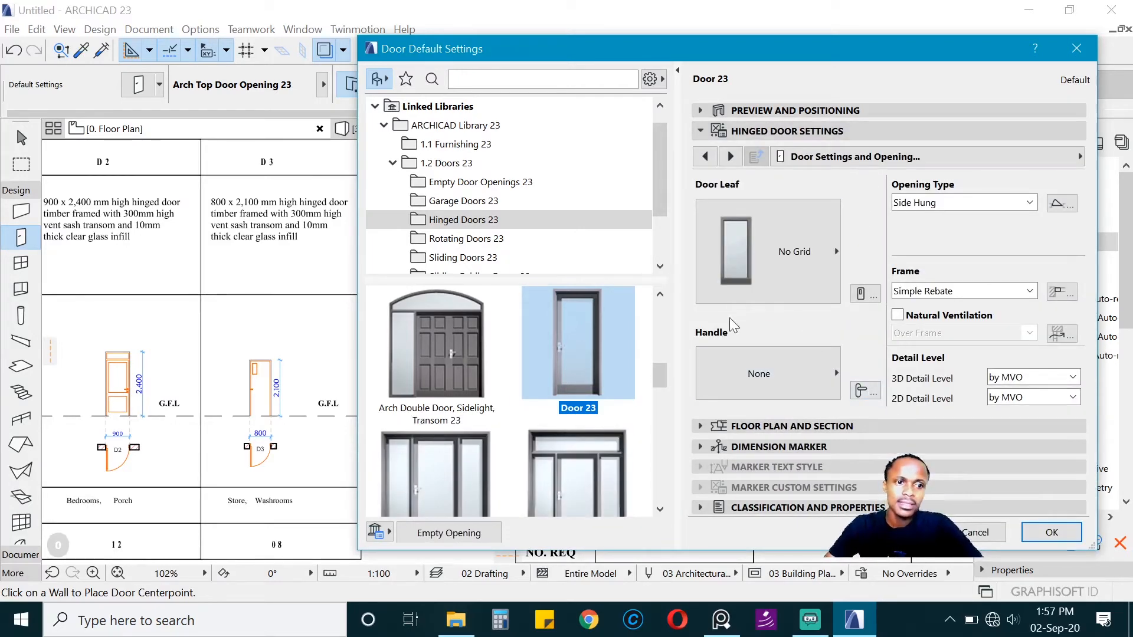
pyautogui.click(772, 278)
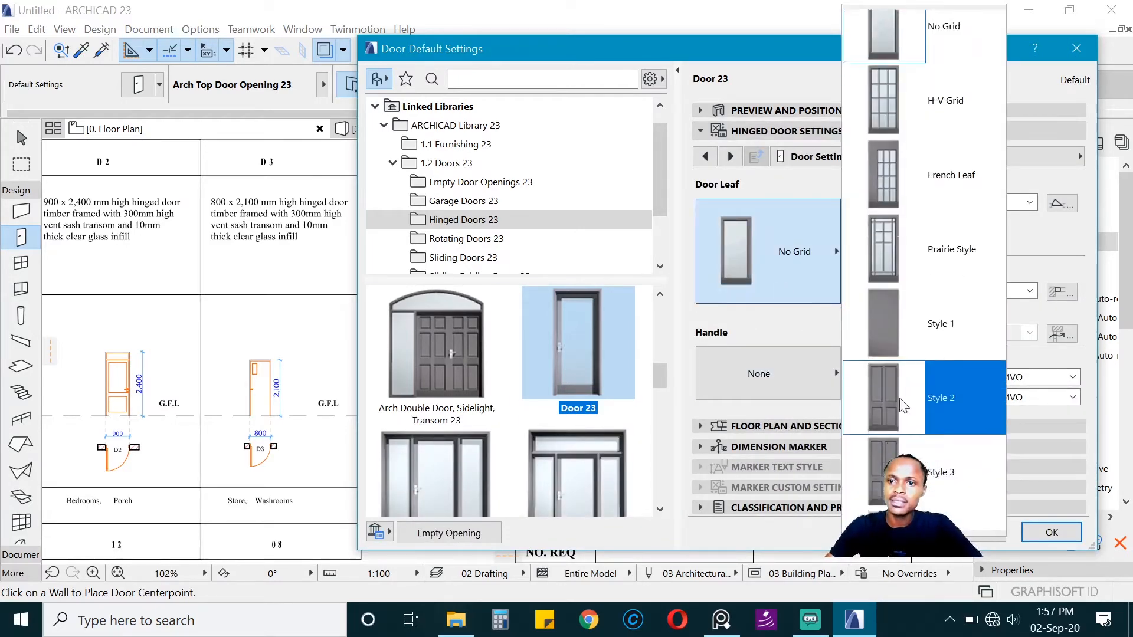
pyautogui.scroll(-5, 903, 407)
pyautogui.scroll(-15, 908, 424)
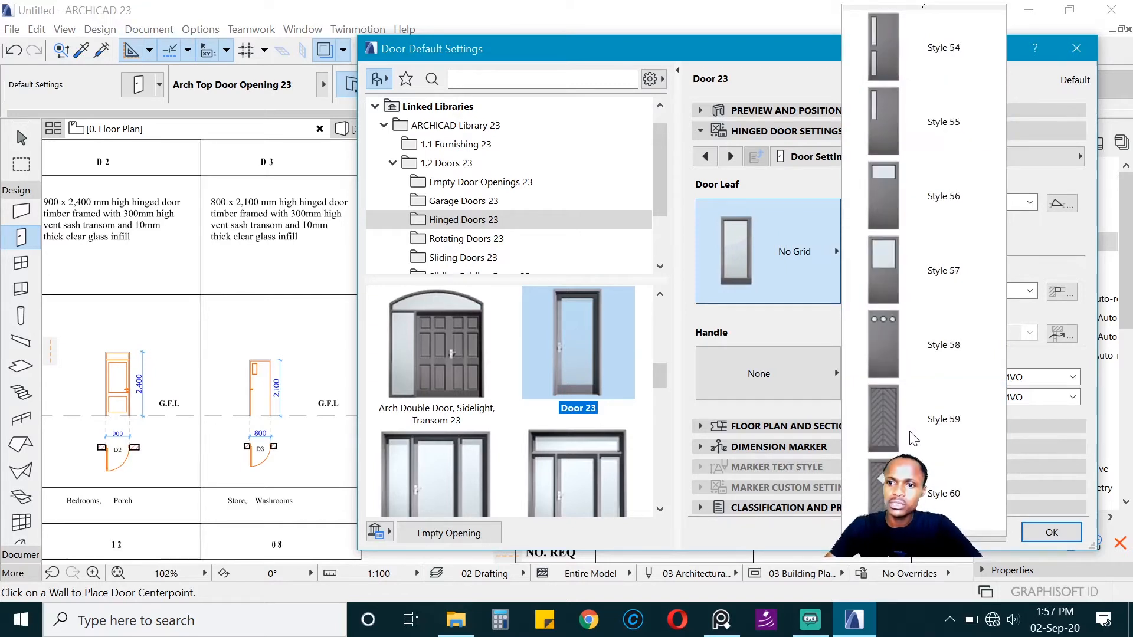
pyautogui.scroll(1, 939, 182)
pyautogui.click(939, 183)
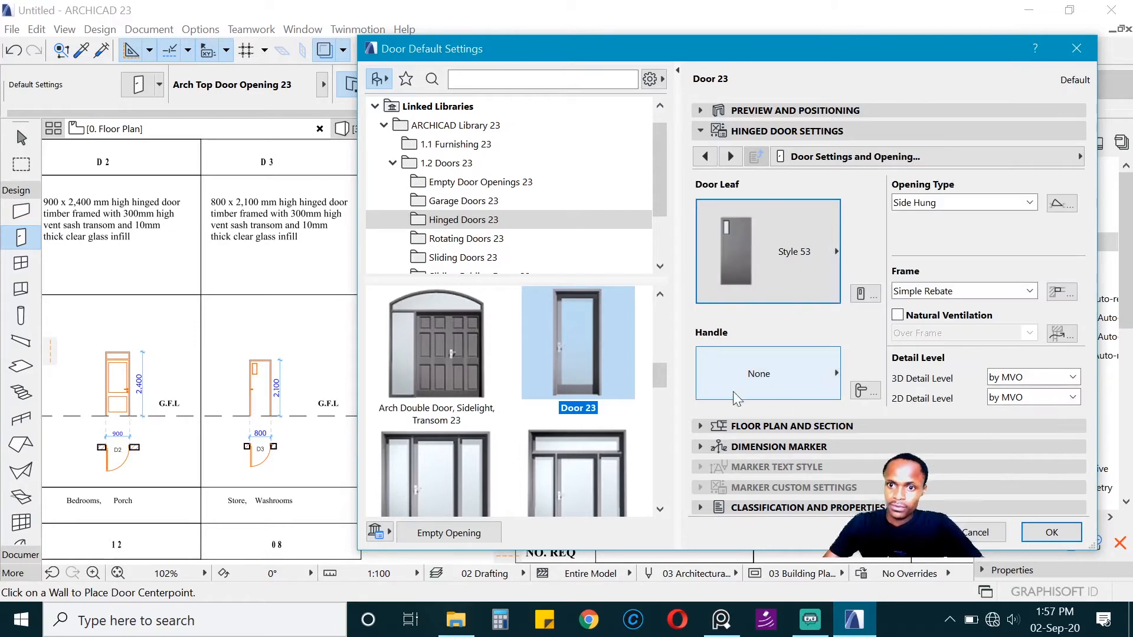
# Step: Give the door the Knob 5 handle and set its 2D detail level to 1:50
pyautogui.click(802, 384)
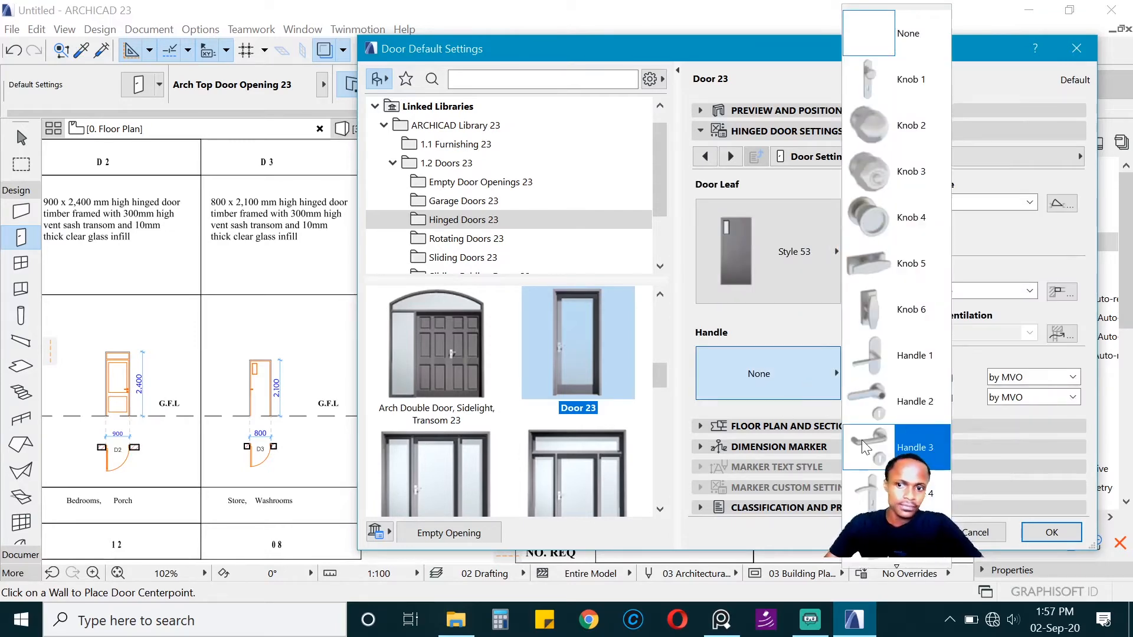
pyautogui.click(888, 352)
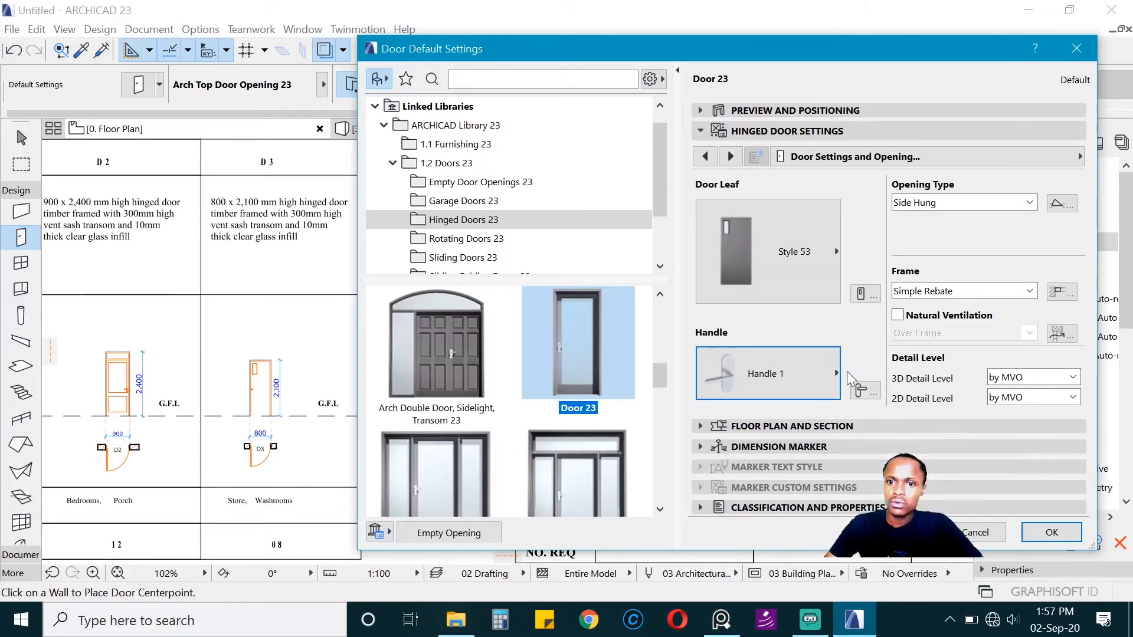
pyautogui.click(726, 370)
pyautogui.click(873, 269)
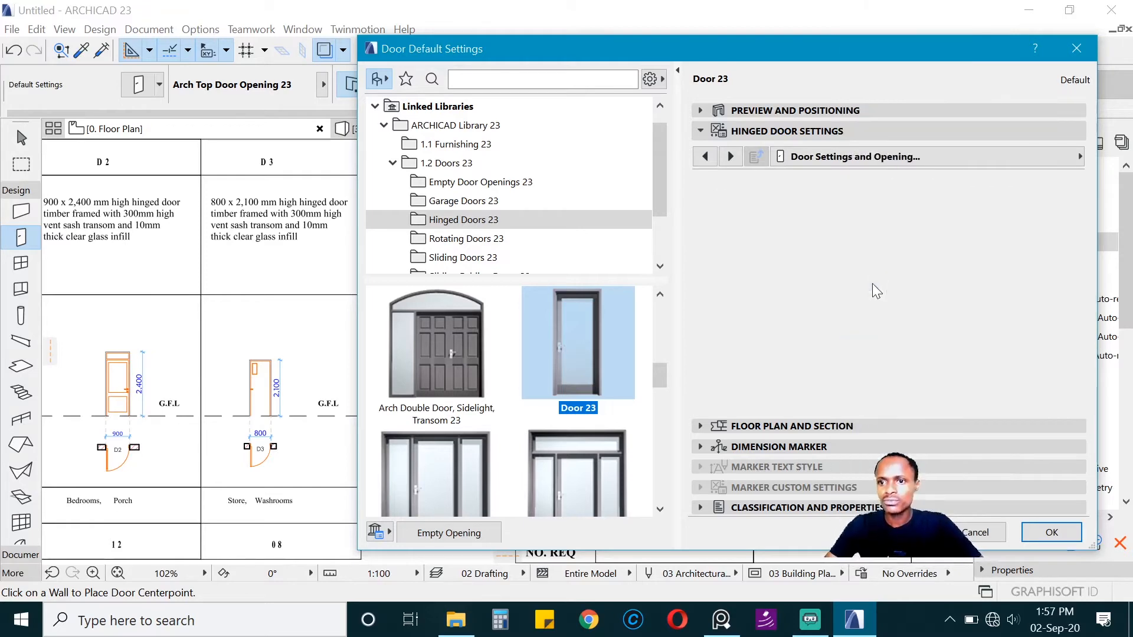
pyautogui.click(1023, 397)
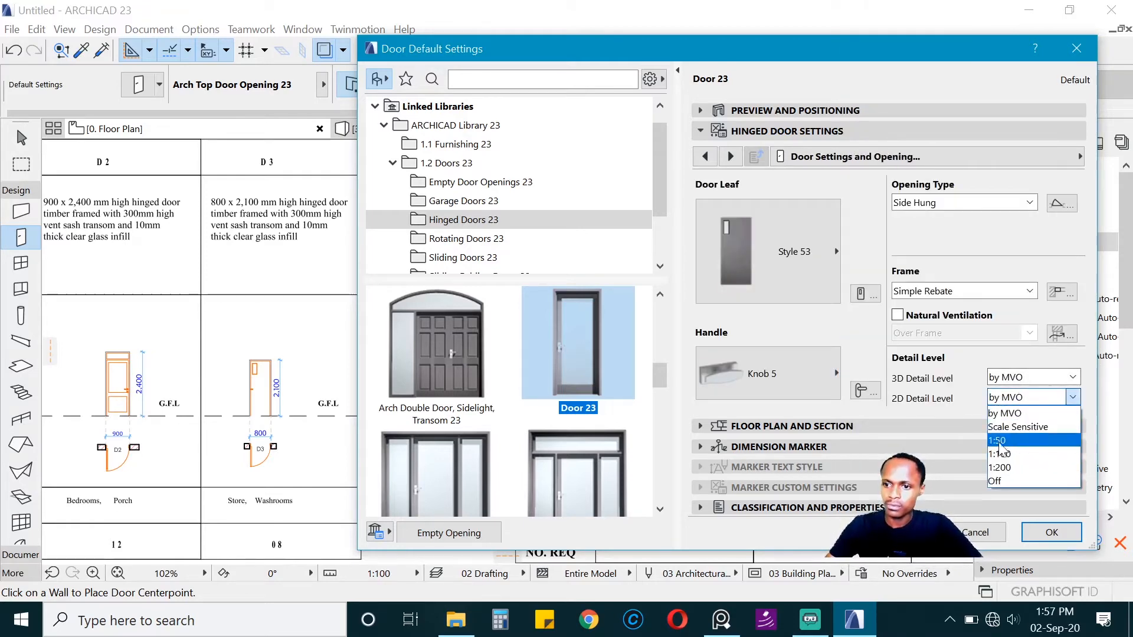
pyautogui.click(1000, 443)
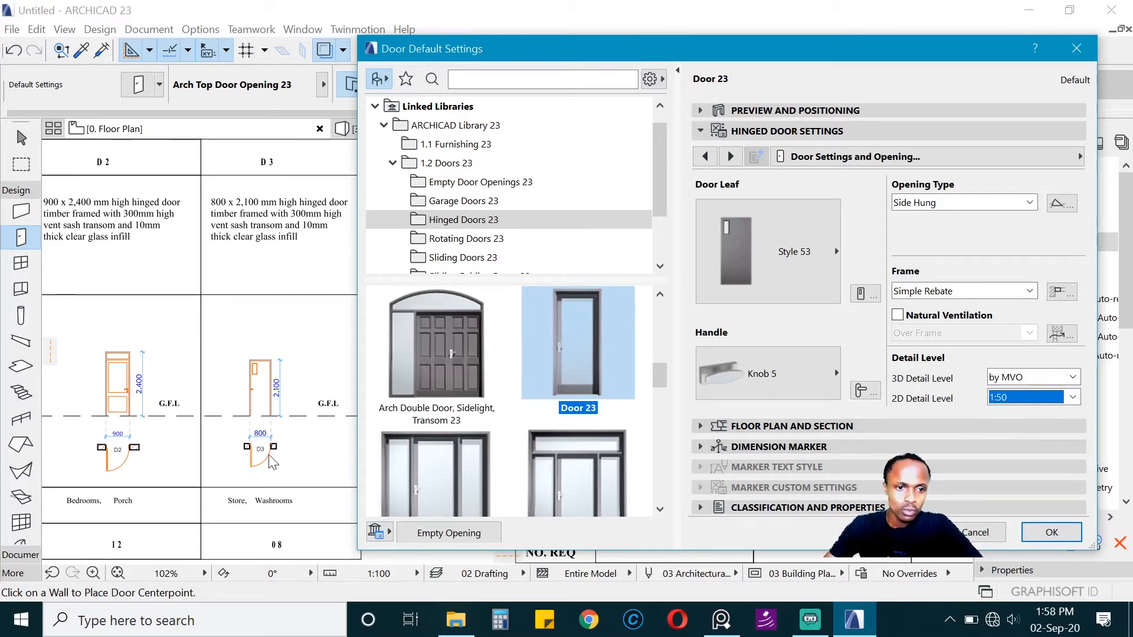
# Step: Turn off the door's outside and inside casing in the fixtures and fittings and accept the default door settings
pyautogui.click(815, 111)
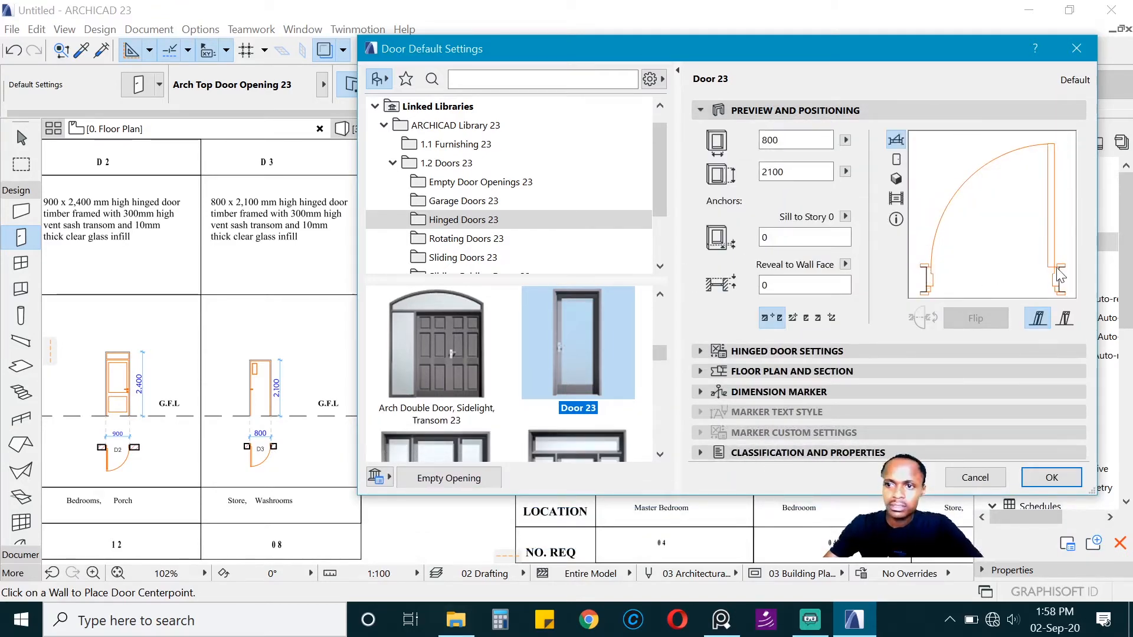
pyautogui.click(774, 350)
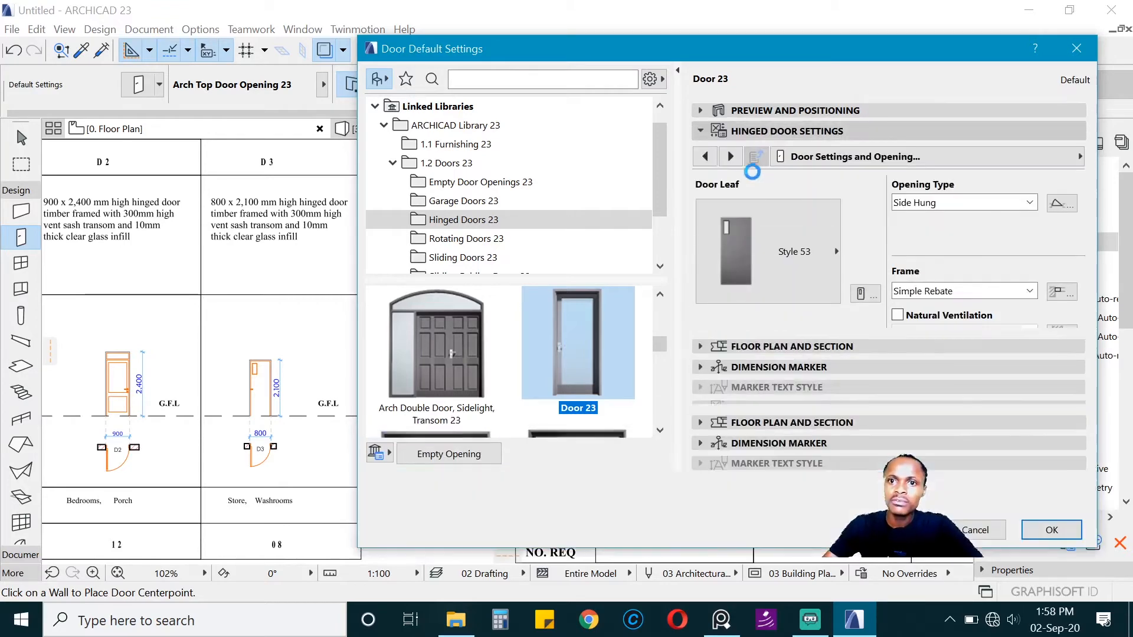
pyautogui.click(836, 166)
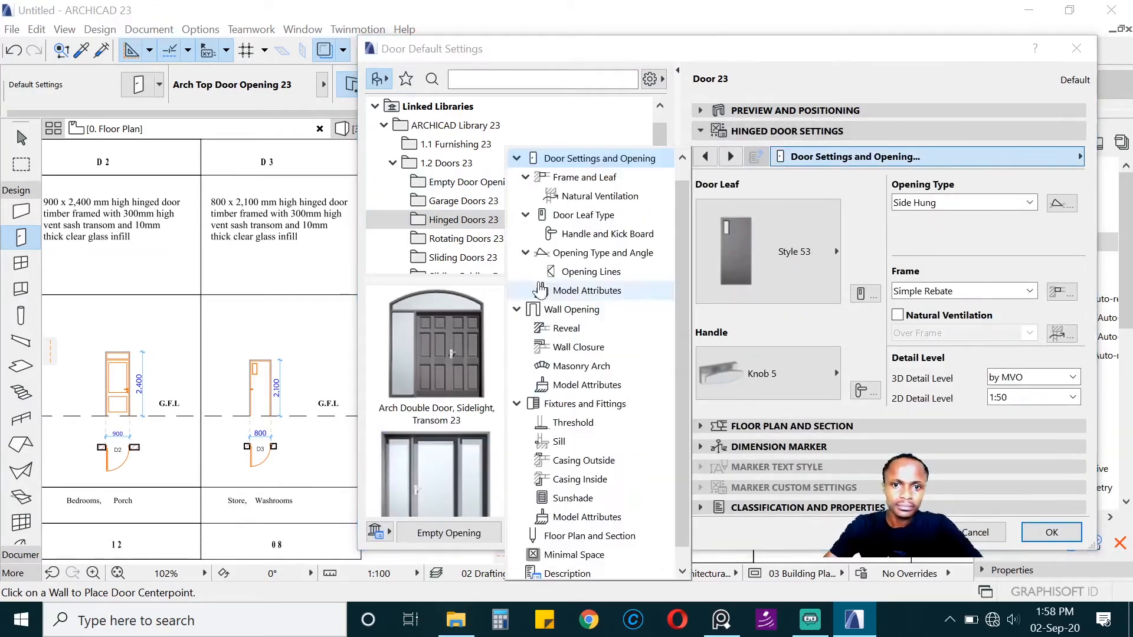
pyautogui.click(635, 403)
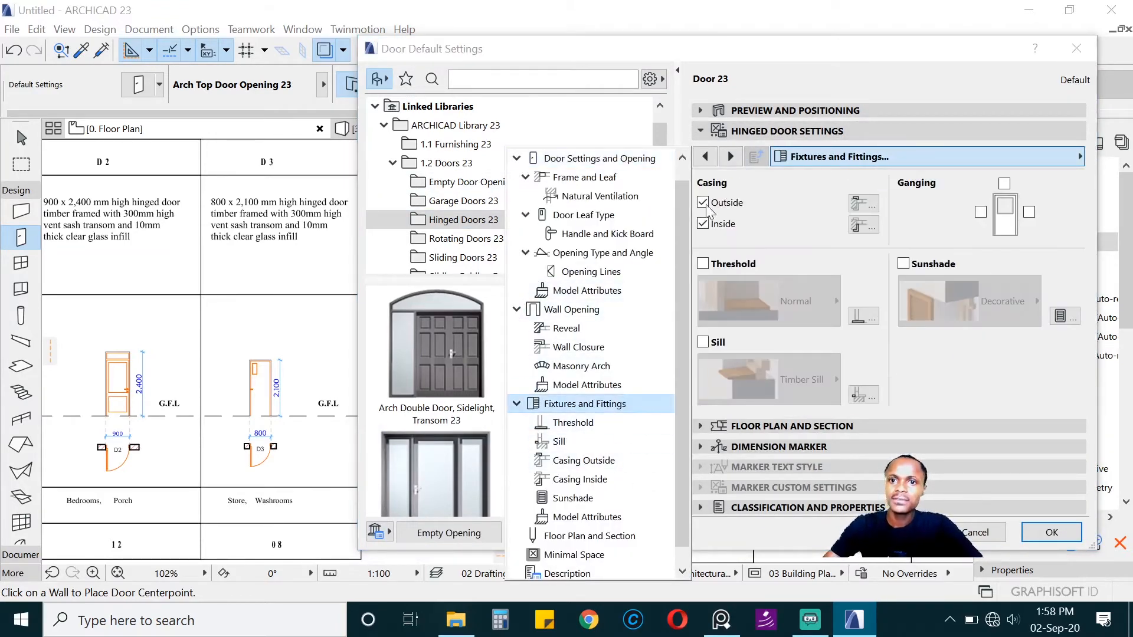
pyautogui.click(773, 110)
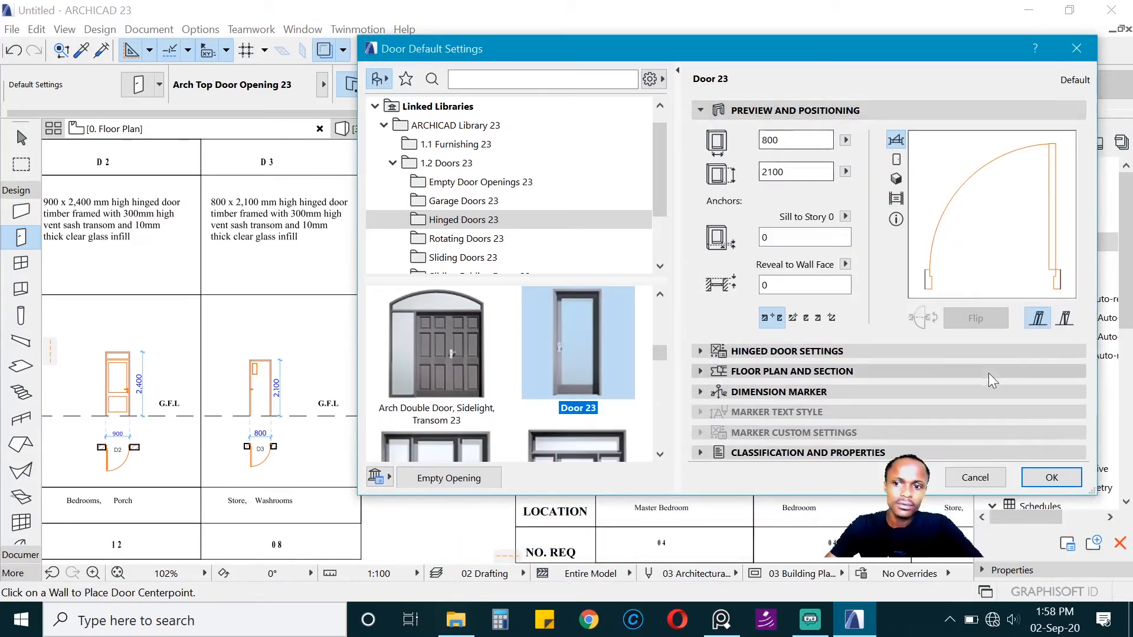
pyautogui.click(1051, 478)
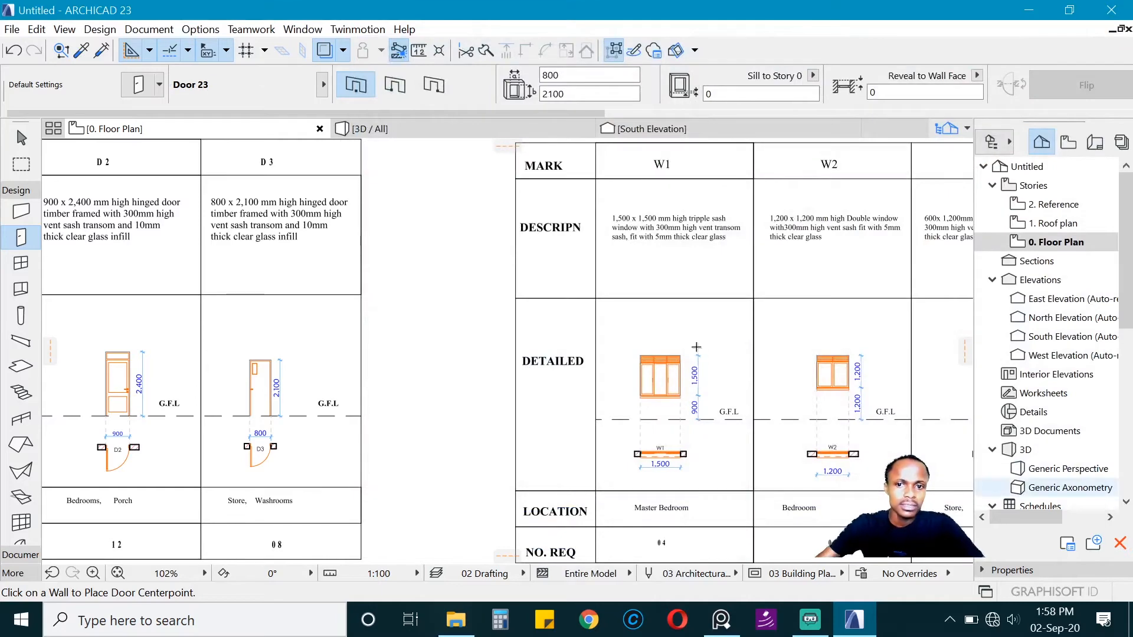
# Step: Place the 800 x 2100 mm door by its corner in the wall between passage and wc, hinged near the master bedroom and opening into the wc
pyautogui.scroll(-6, 679, 403)
pyautogui.scroll(8, 680, 403)
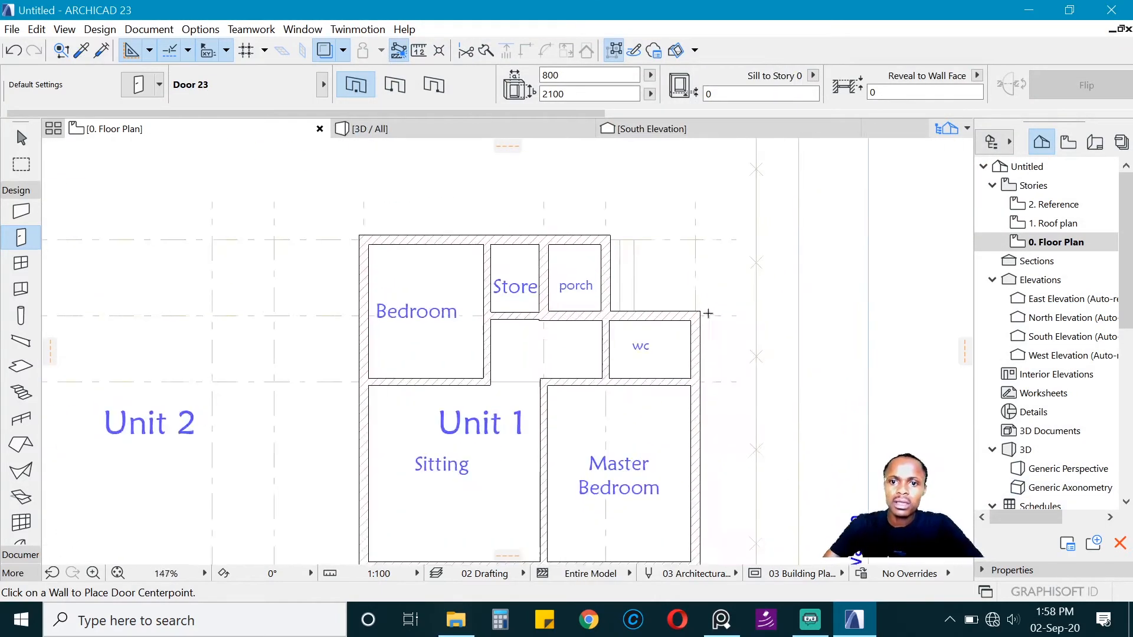
pyautogui.scroll(2, 588, 389)
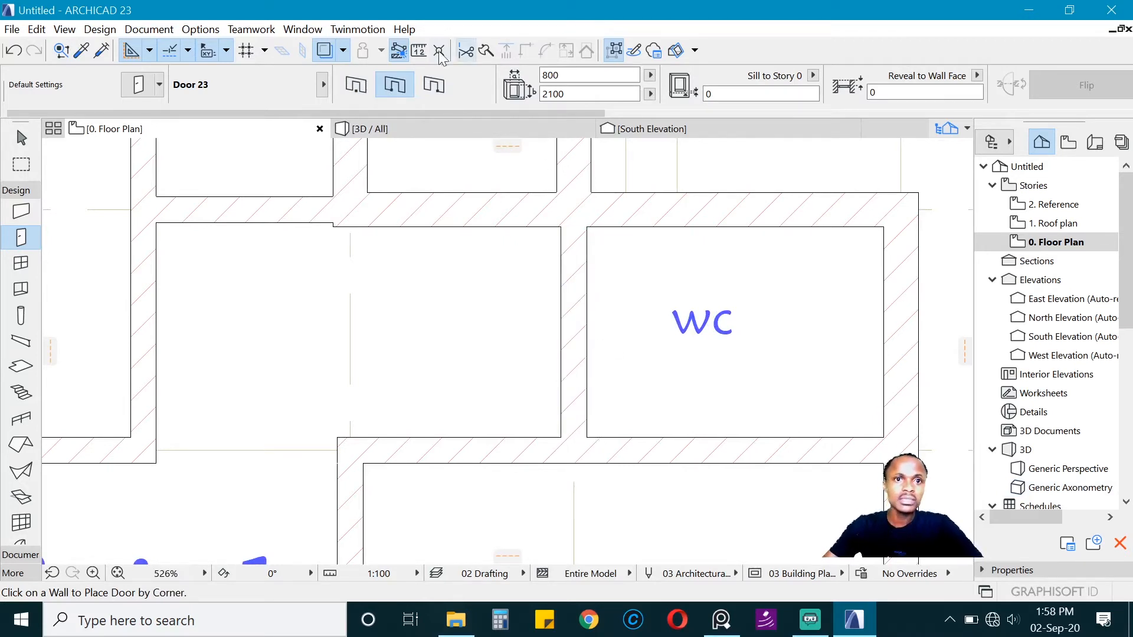
pyautogui.click(353, 87)
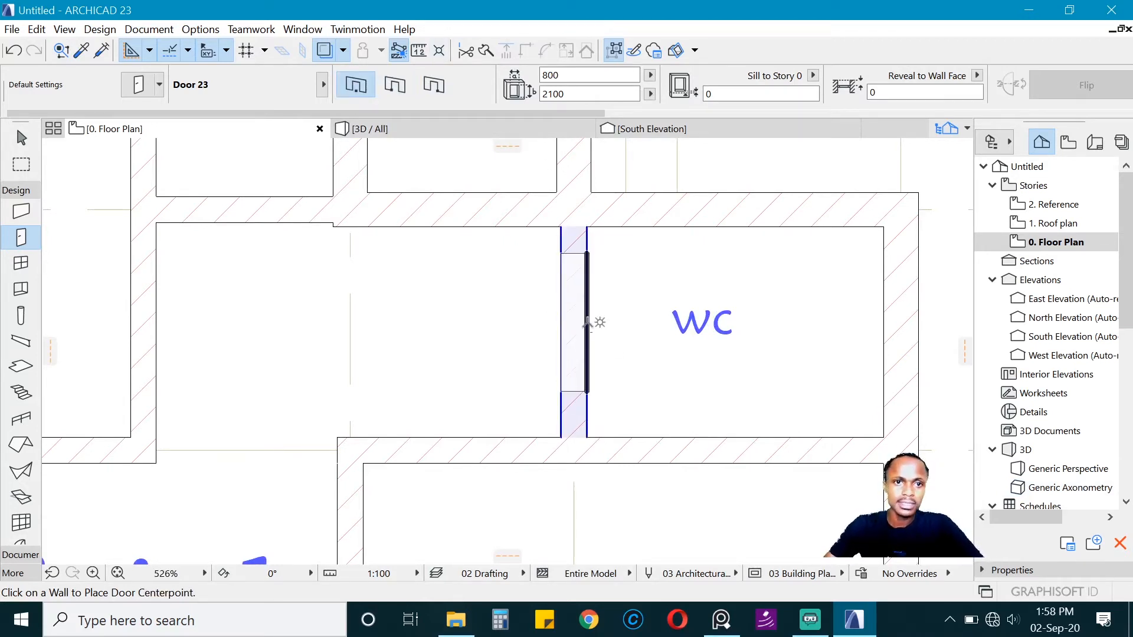
pyautogui.click(437, 89)
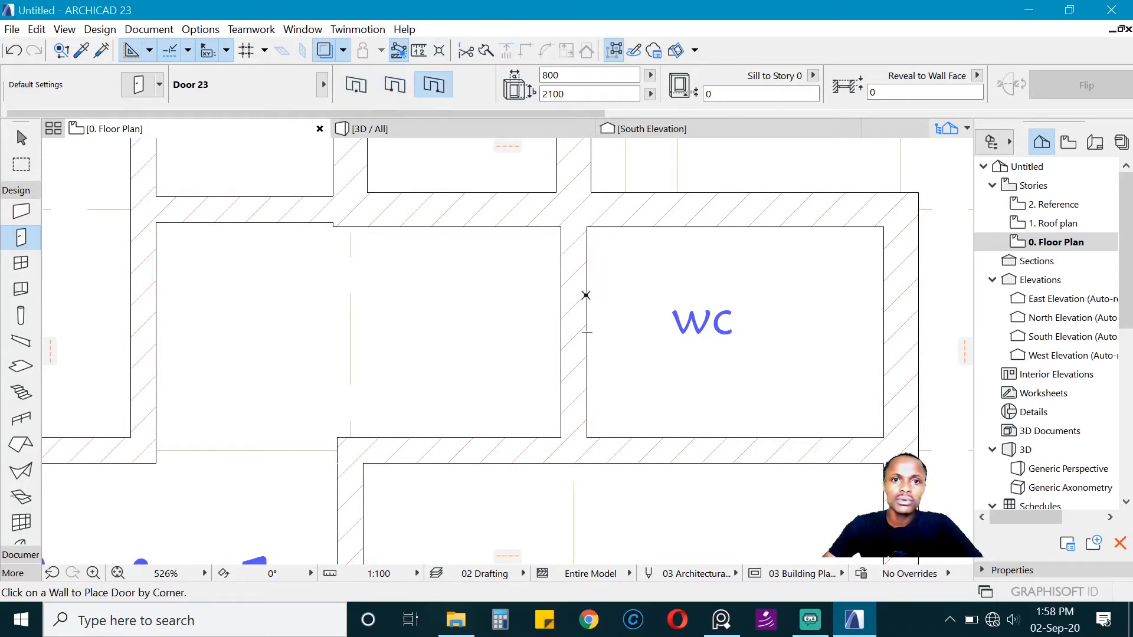
pyautogui.click(587, 426)
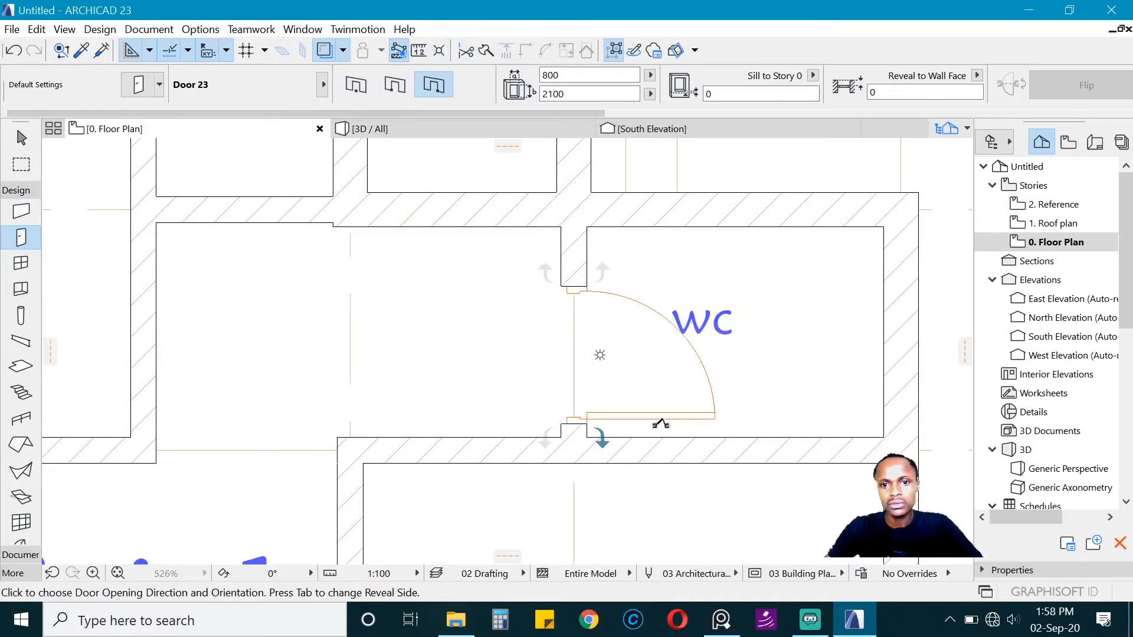
pyautogui.click(762, 429)
# Step: Place the 800 x 2100 mm door by its opposite corner in the wall between passage and store, hinged near the porch and opening into the store
pyautogui.scroll(-3, 514, 361)
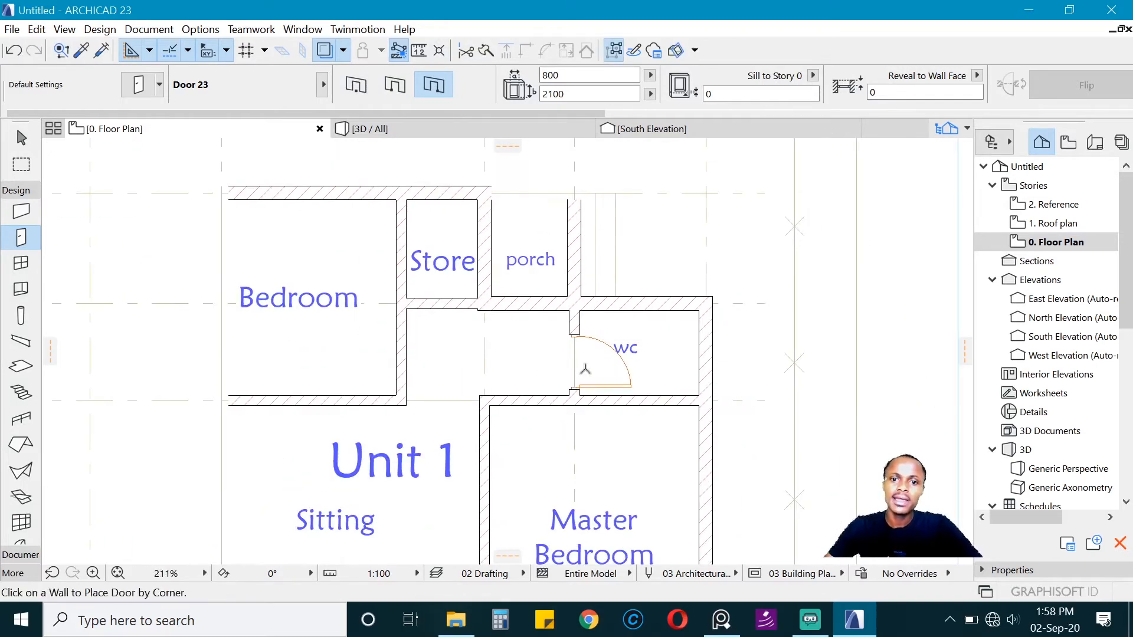
pyautogui.scroll(3, 472, 252)
pyautogui.scroll(2, 472, 252)
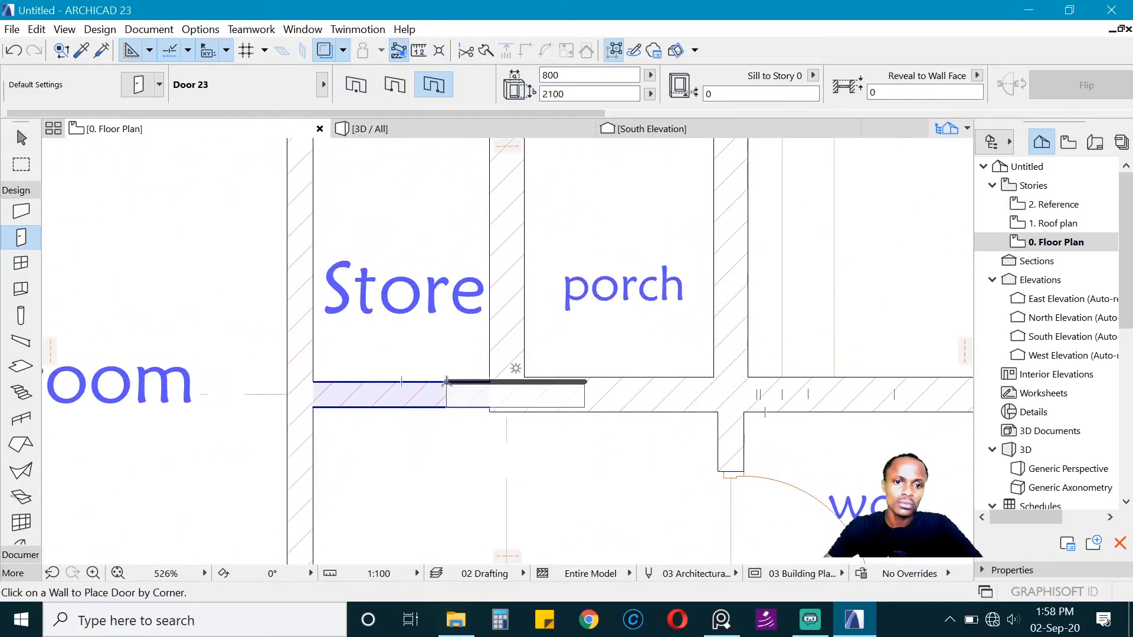
pyautogui.click(389, 91)
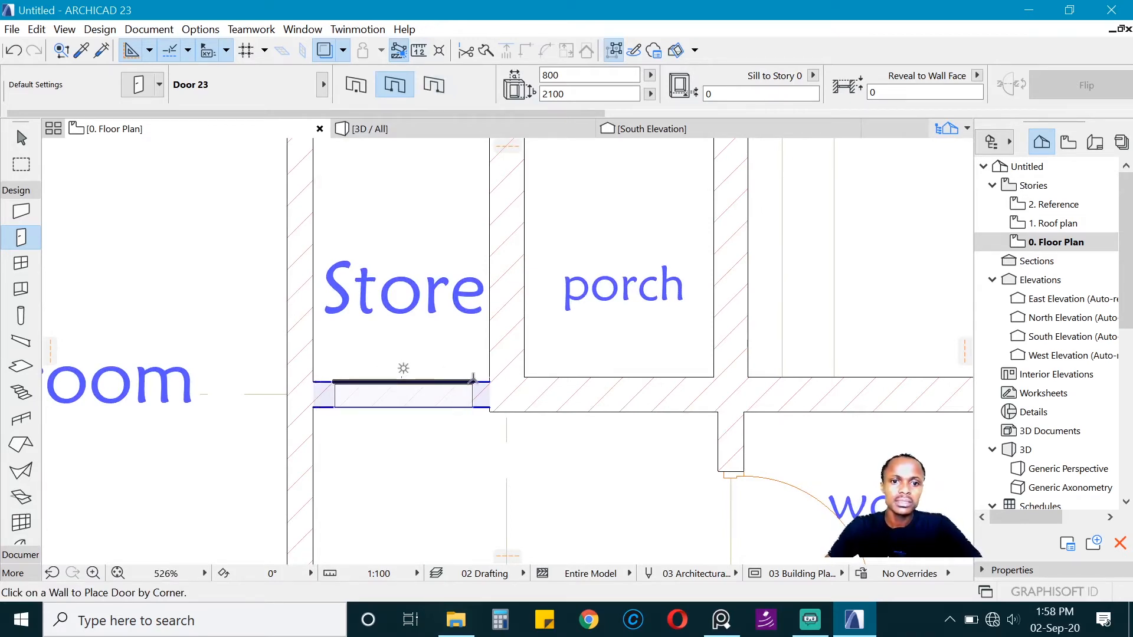
pyautogui.click(506, 367)
pyautogui.click(498, 285)
pyautogui.scroll(-8, 407, 363)
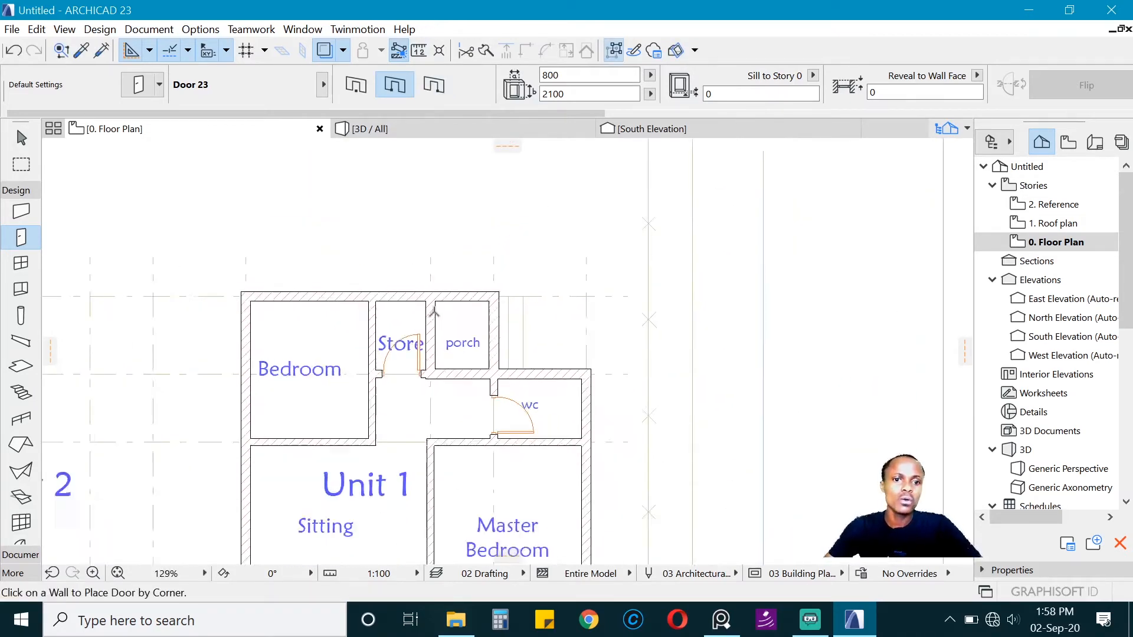
# Step: Examine the D2 column of the door schedule for the door's type, size, leaf detail and location
pyautogui.scroll(5, 413, 319)
pyautogui.scroll(-6, 451, 308)
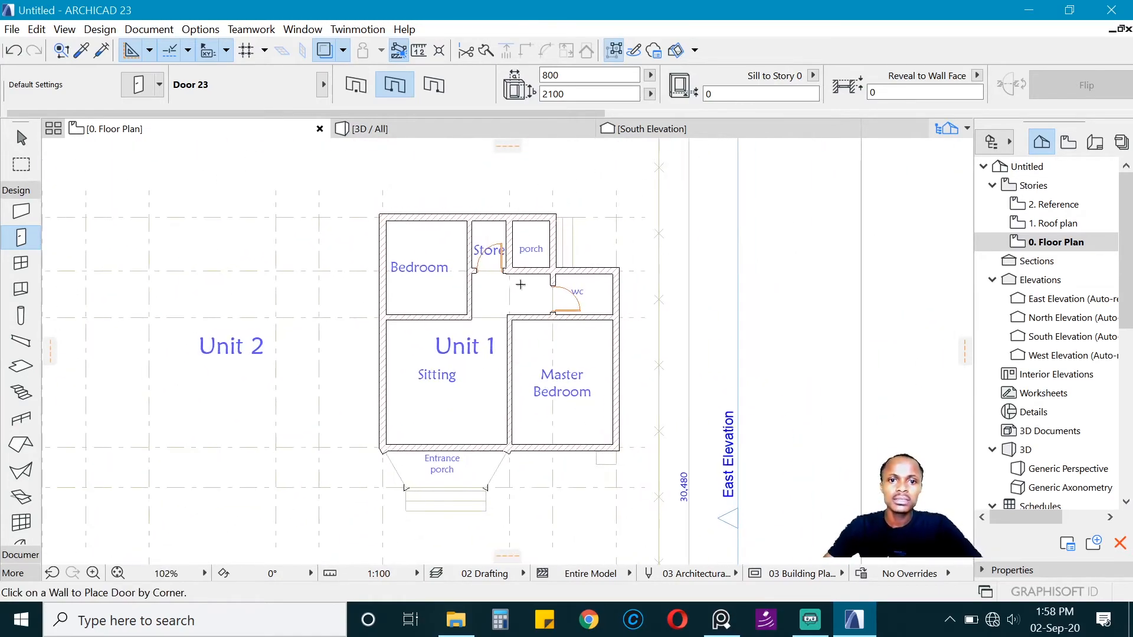
pyautogui.scroll(-4, 260, 319)
pyautogui.scroll(3, 837, 291)
pyautogui.scroll(-1, 622, 294)
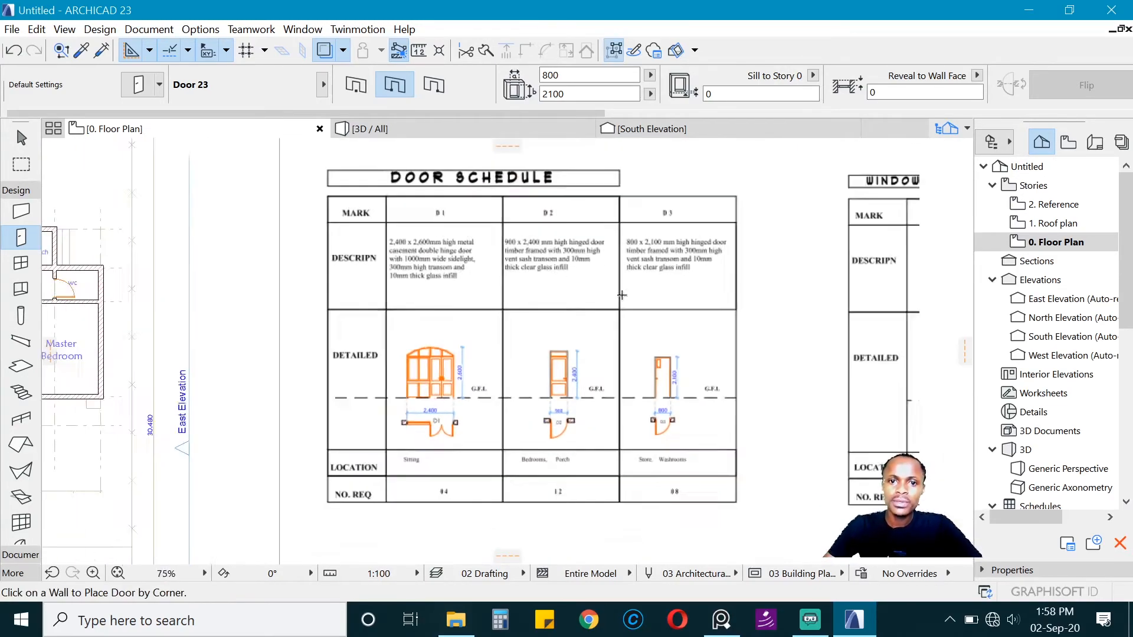
pyautogui.scroll(3, 598, 423)
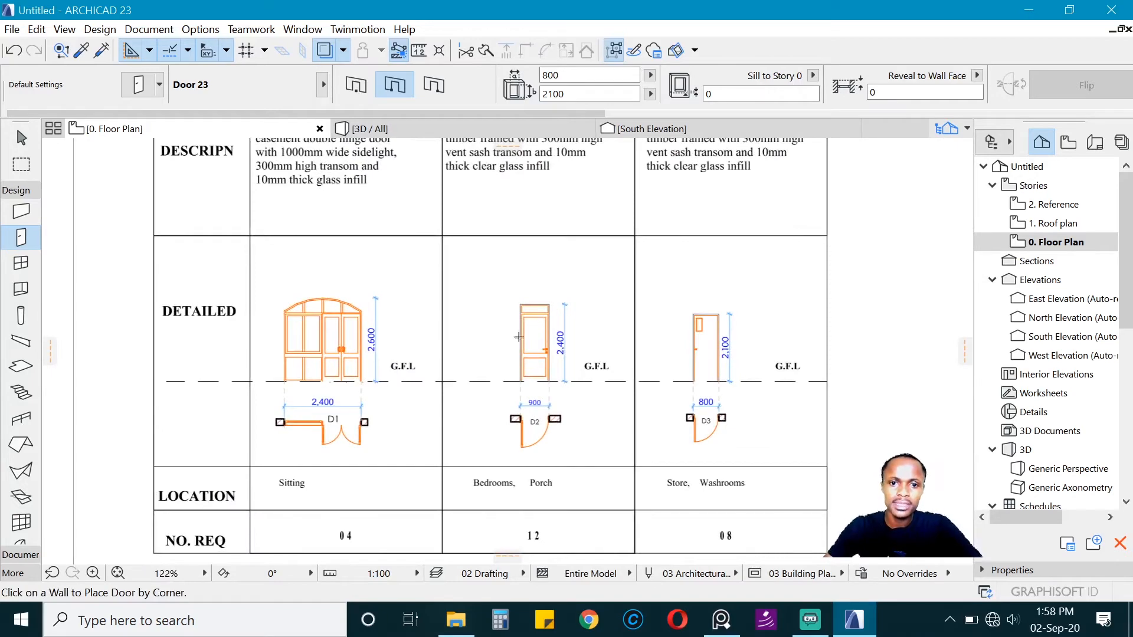
pyautogui.scroll(-3, 346, 401)
pyautogui.scroll(4, 484, 399)
pyautogui.moveTo(483, 400); pyautogui.dragTo(281, 394, button='middle')
pyautogui.scroll(-4, 277, 395)
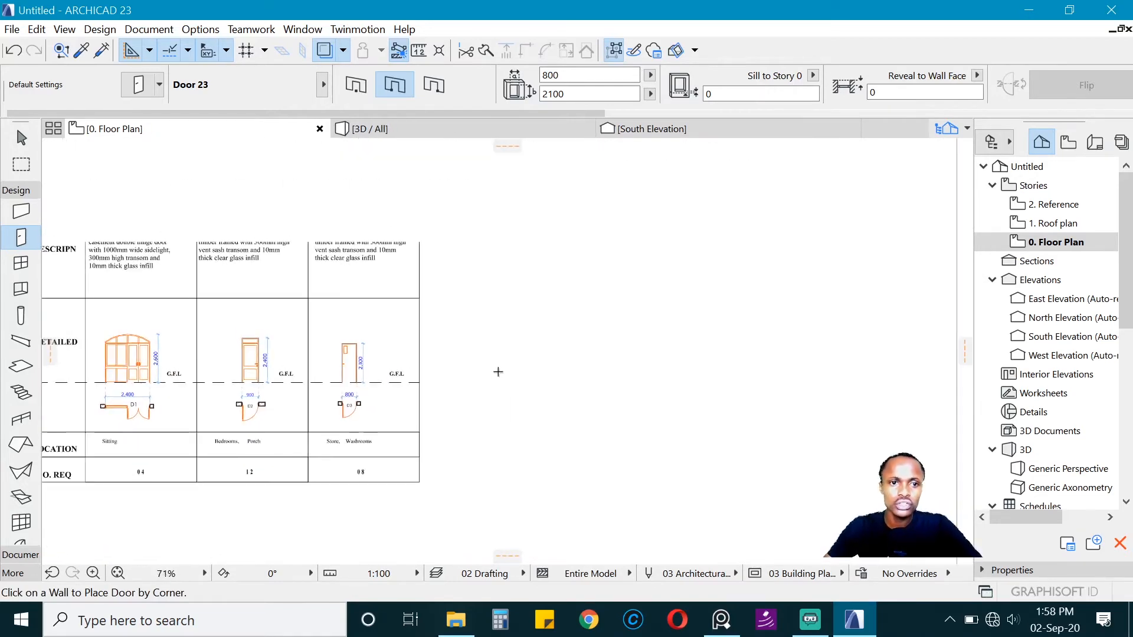
pyautogui.scroll(1, 485, 365)
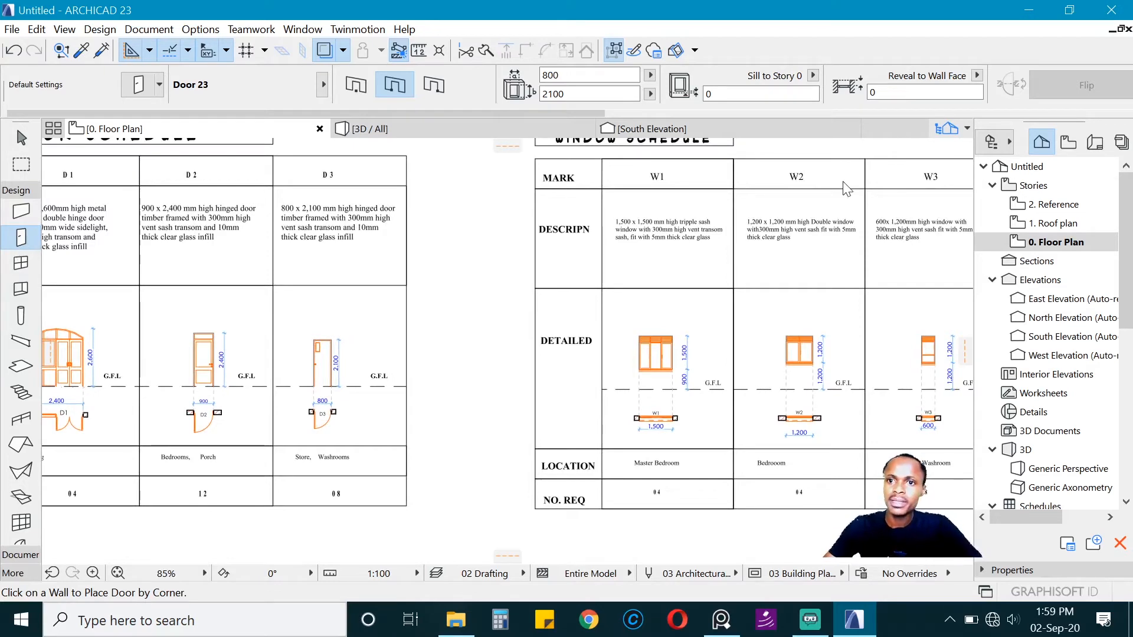
# Step: Choose Door with Transom 23 from the hinged doors library as the default door to match D2 in the schedule
pyautogui.hotkey('ctrl', 't')
pyautogui.moveTo(818, 44); pyautogui.dragTo(762, 51)
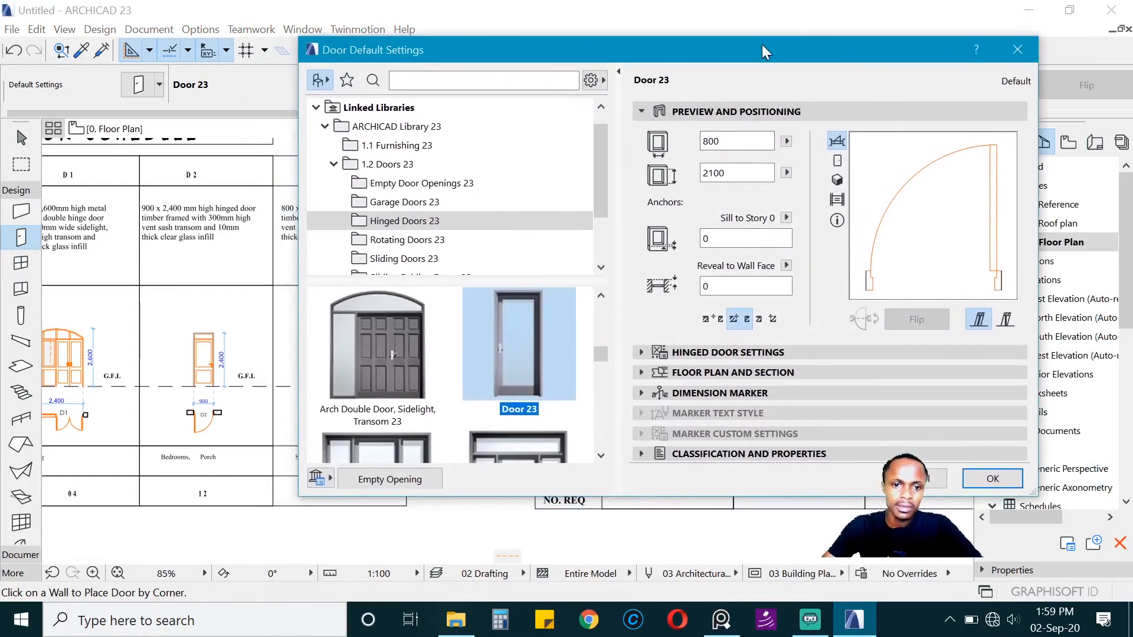
pyautogui.scroll(1, 494, 324)
pyautogui.scroll(-2, 494, 325)
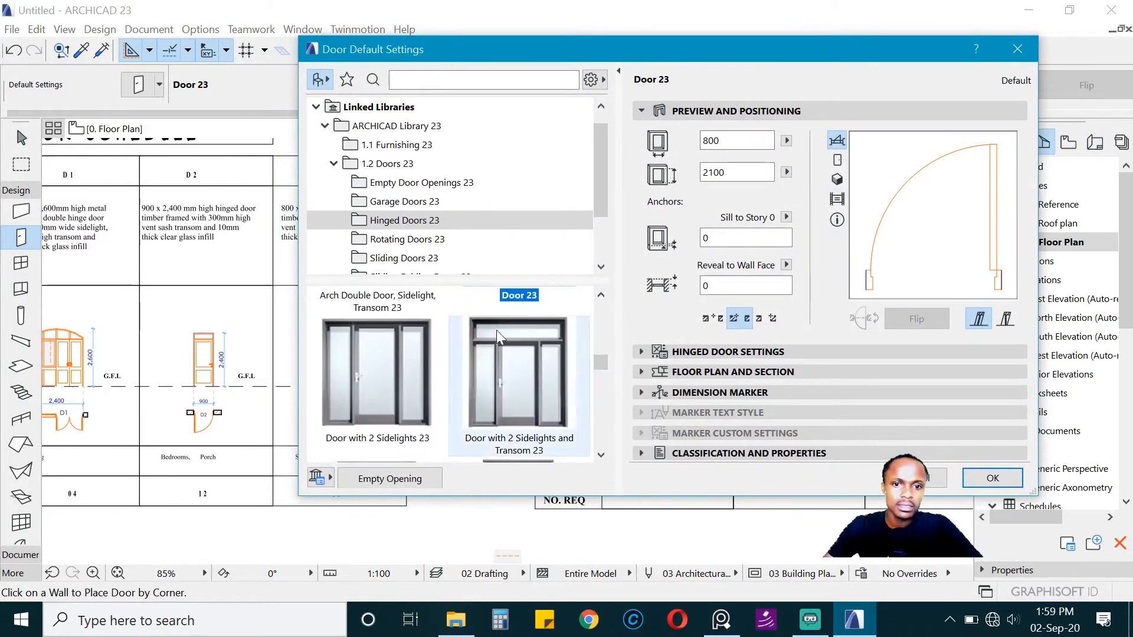
pyautogui.scroll(-3, 399, 373)
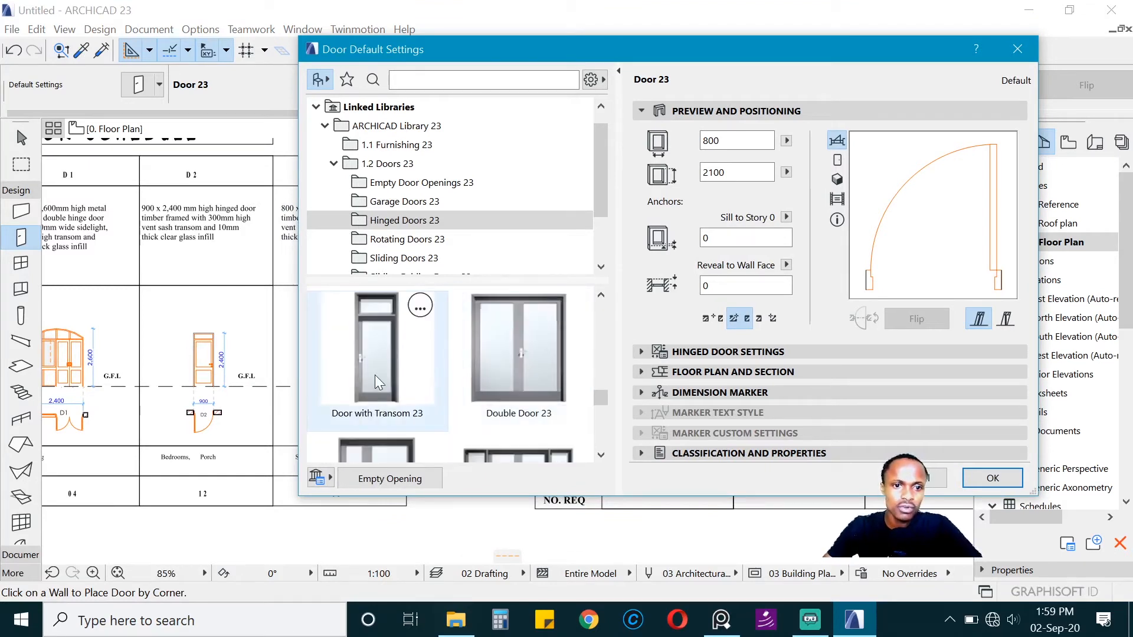
pyautogui.click(378, 383)
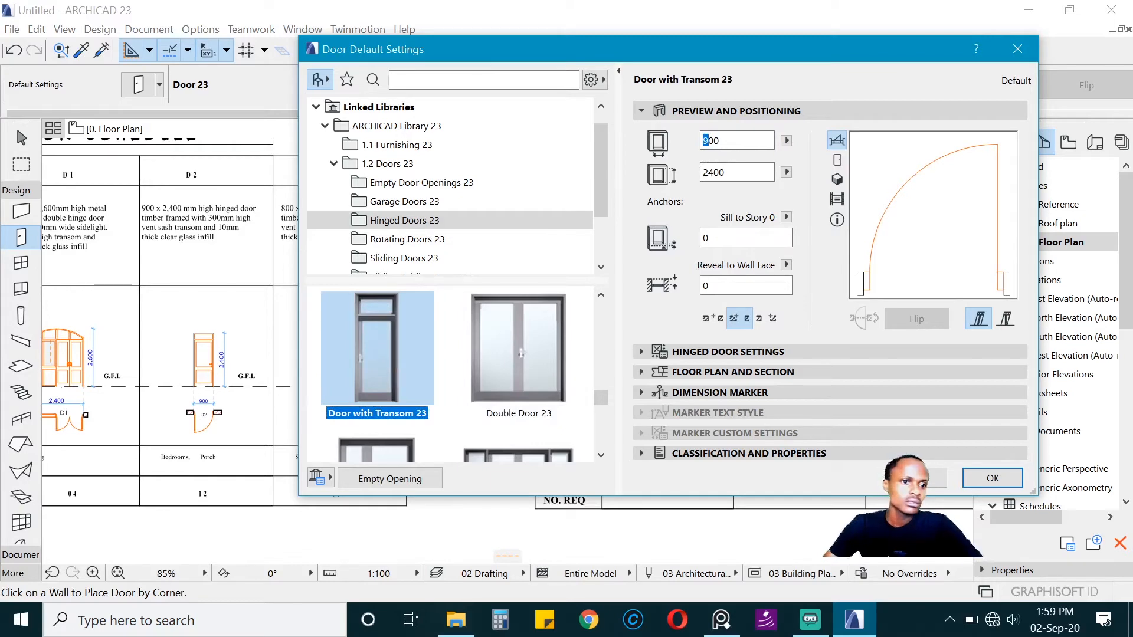
# Step: Set the transom door's leaf to Style 40 in the hinged door settings
pyautogui.click(749, 352)
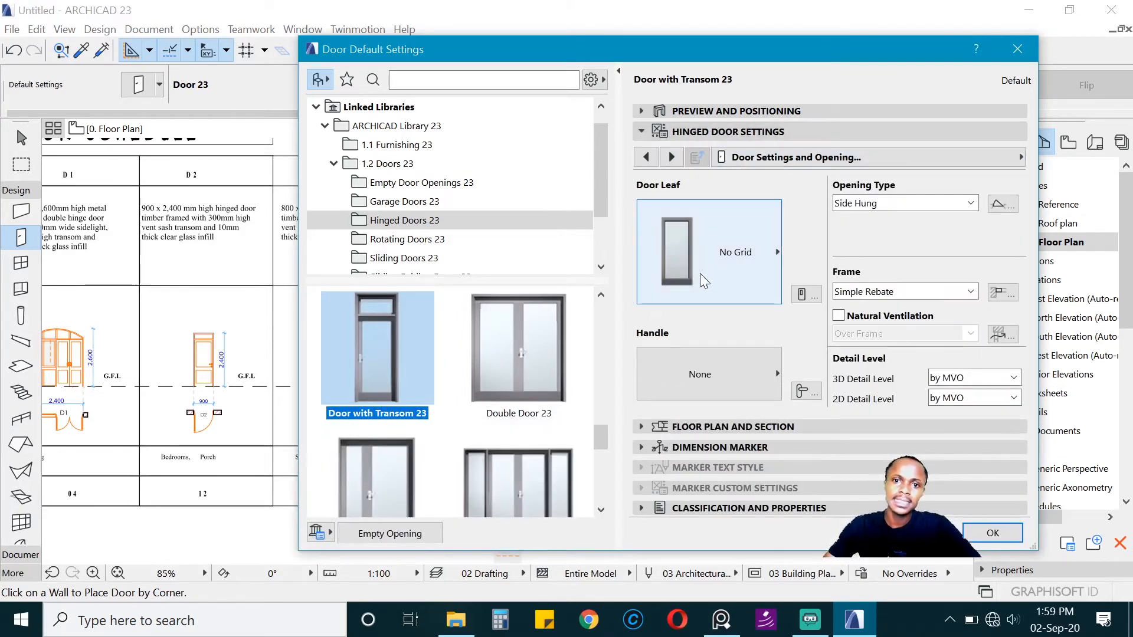
pyautogui.click(722, 256)
pyautogui.scroll(-4, 847, 363)
pyautogui.scroll(-4, 848, 363)
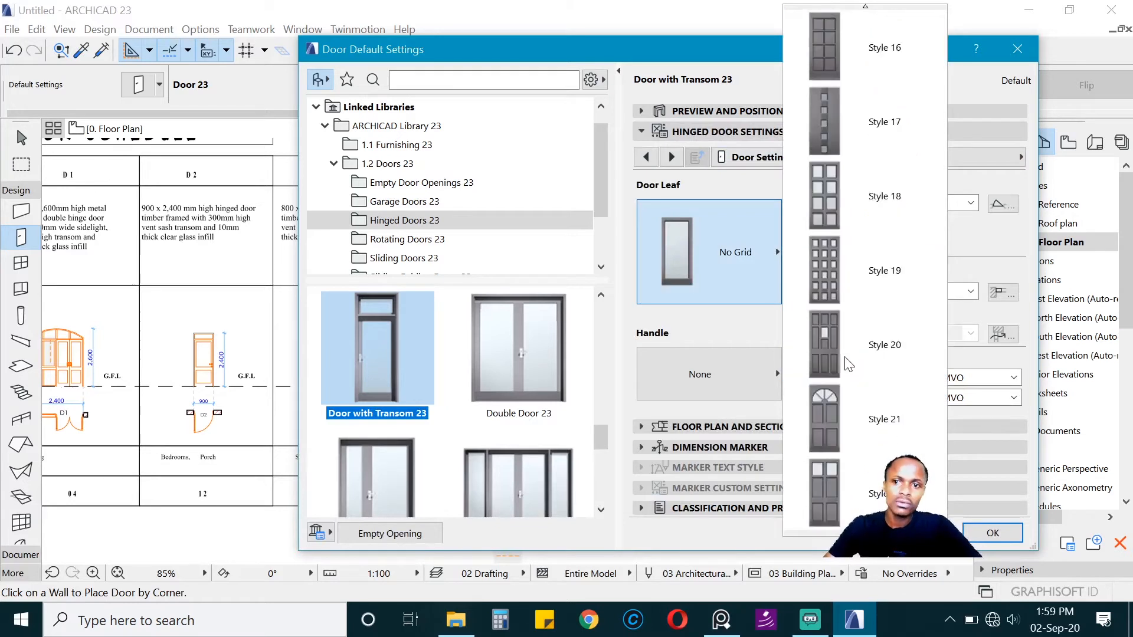
pyautogui.scroll(-6, 856, 373)
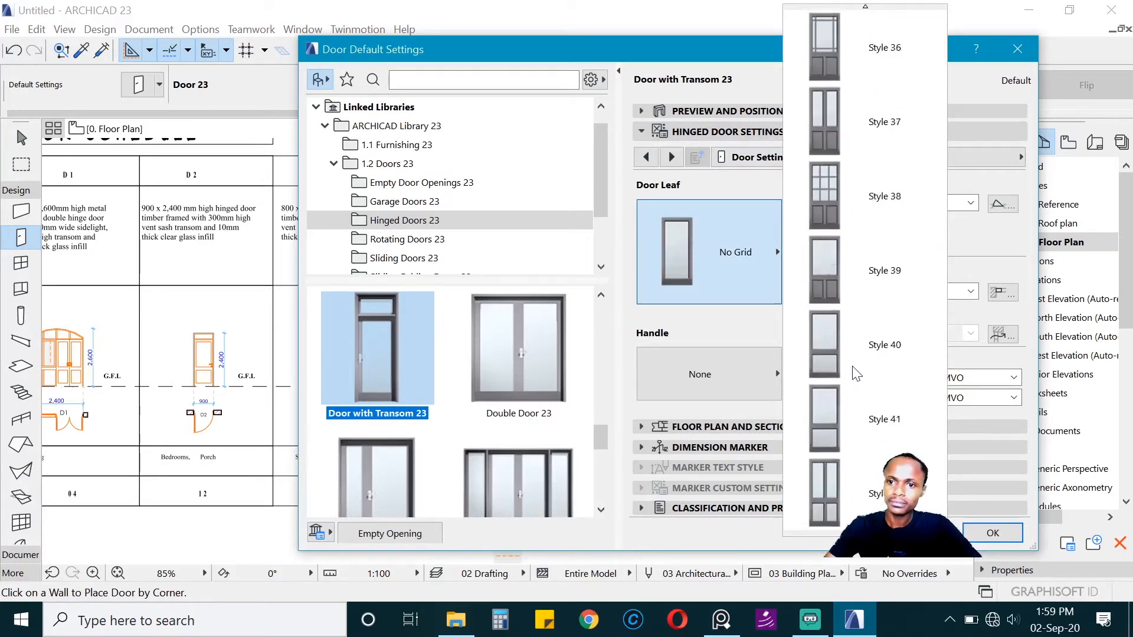
pyautogui.scroll(2, 912, 253)
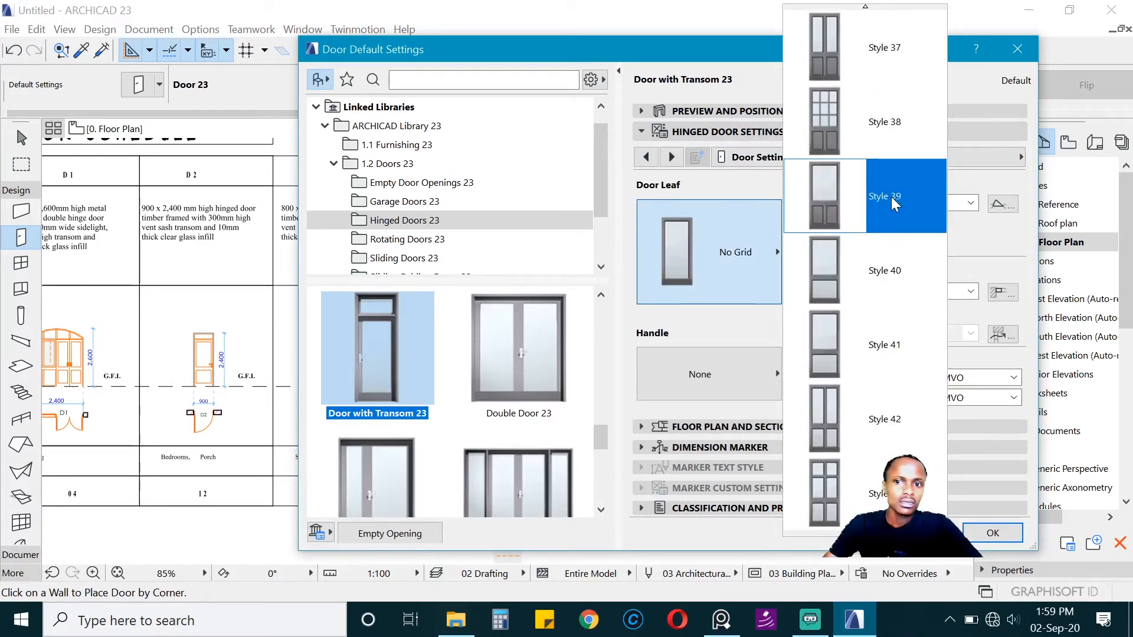
pyautogui.click(890, 260)
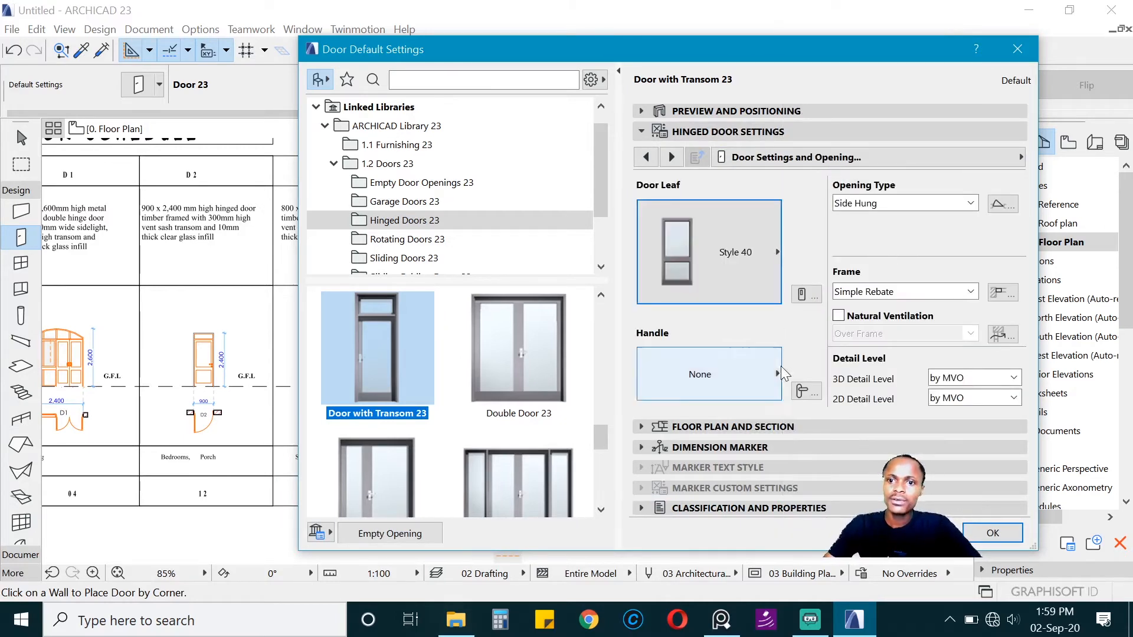
# Step: Give the transom door the Handle 1 handle and choose its 2D detail level
pyautogui.click(746, 377)
pyautogui.scroll(-4, 829, 414)
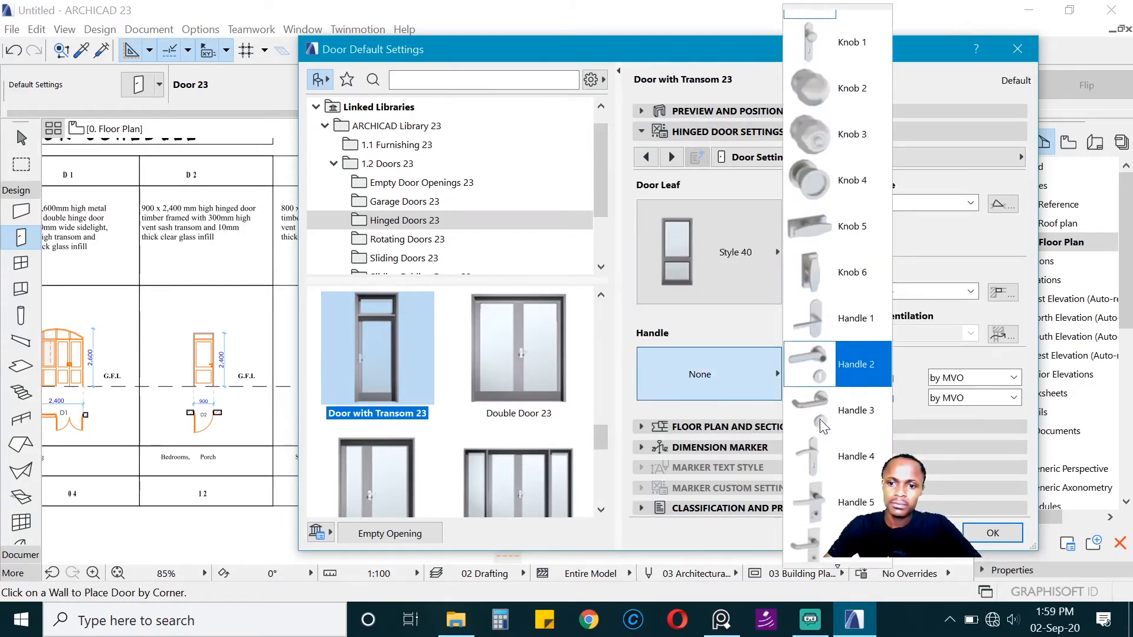
pyautogui.click(847, 173)
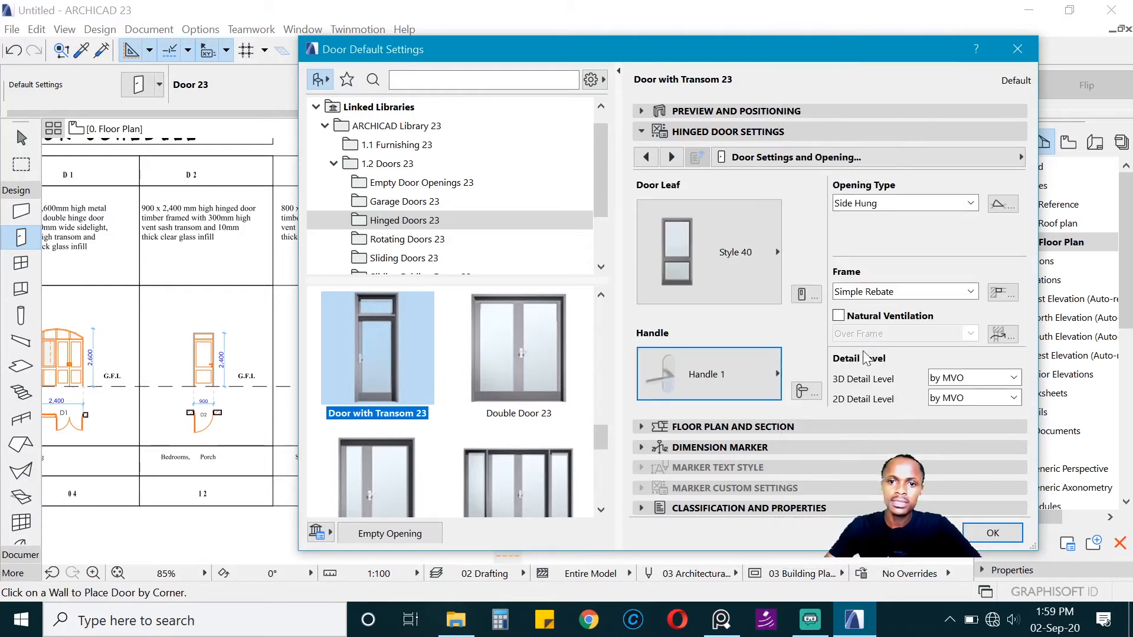
pyautogui.click(970, 378)
pyautogui.click(970, 378)
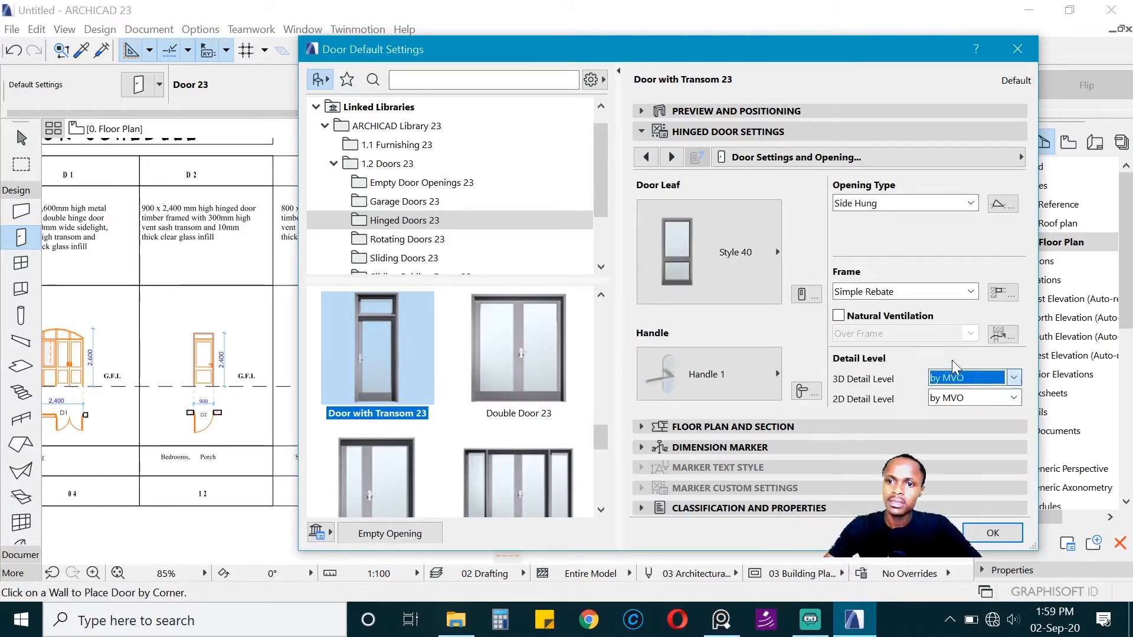
pyautogui.click(973, 398)
pyautogui.click(944, 441)
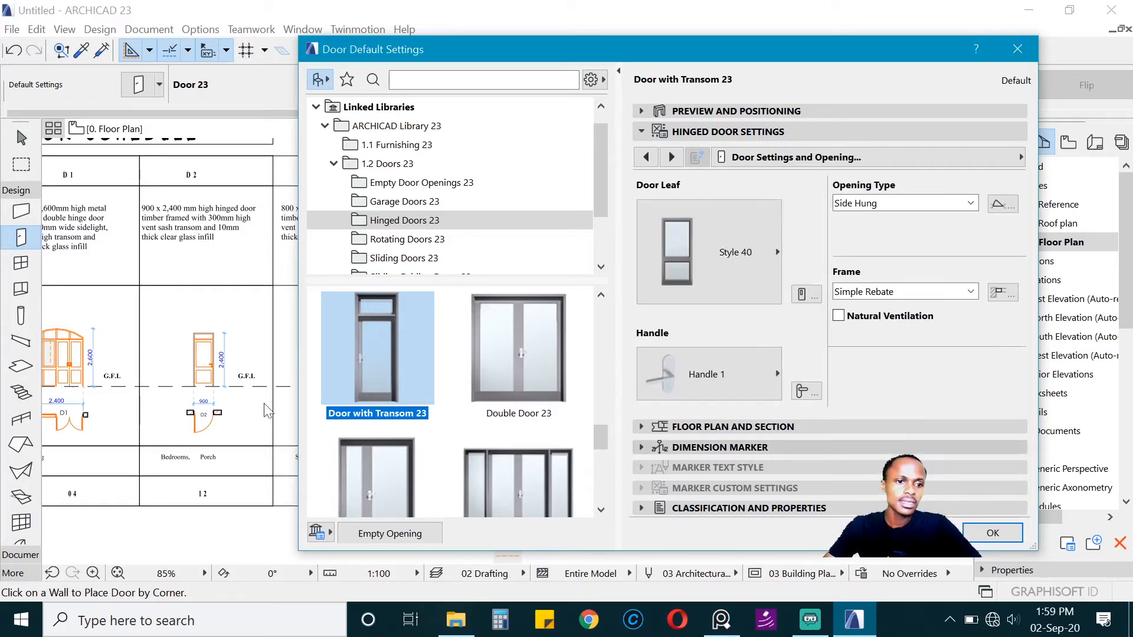
# Step: Turn off the transom door's outside and inside casing in the fixtures and fittings and accept the default settings
pyautogui.click(873, 155)
pyautogui.click(513, 461)
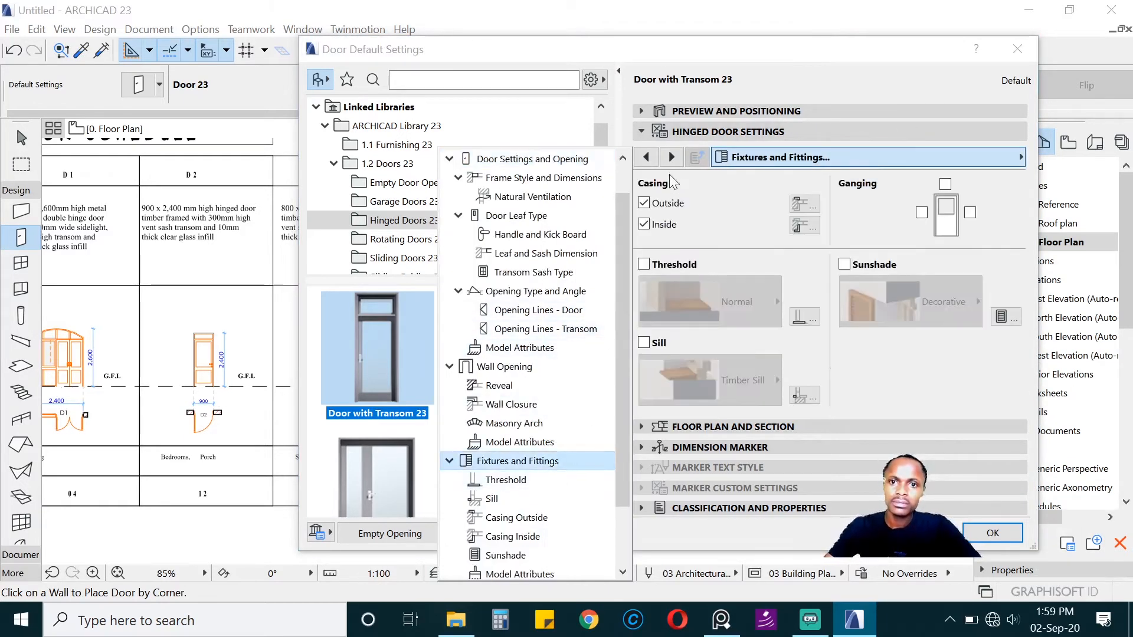
pyautogui.click(769, 132)
pyautogui.click(769, 132)
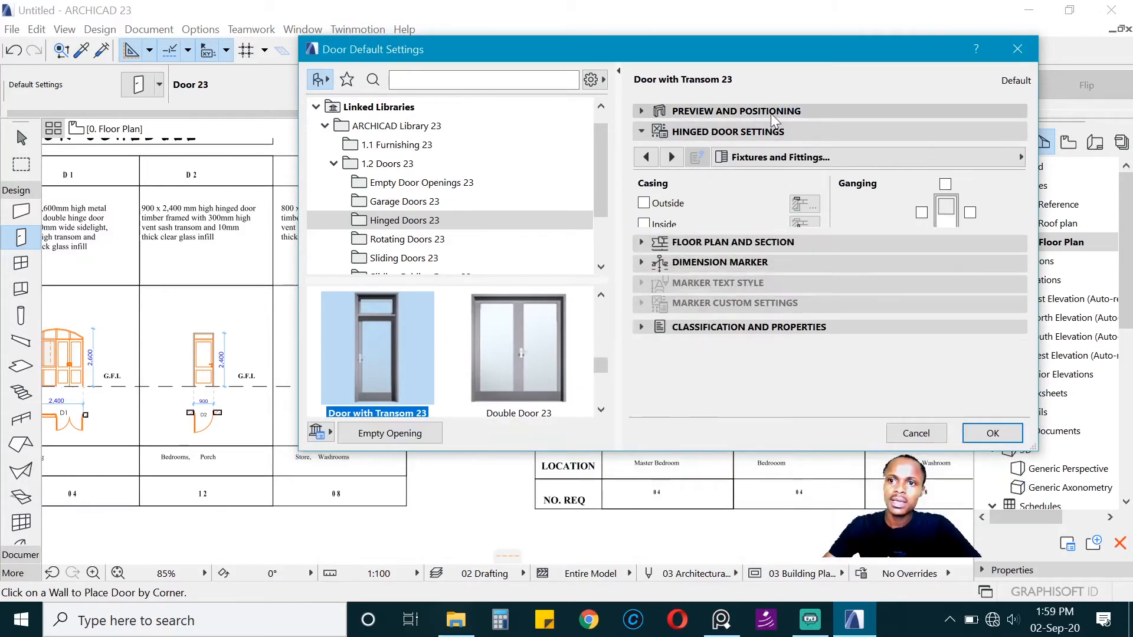
pyautogui.click(770, 113)
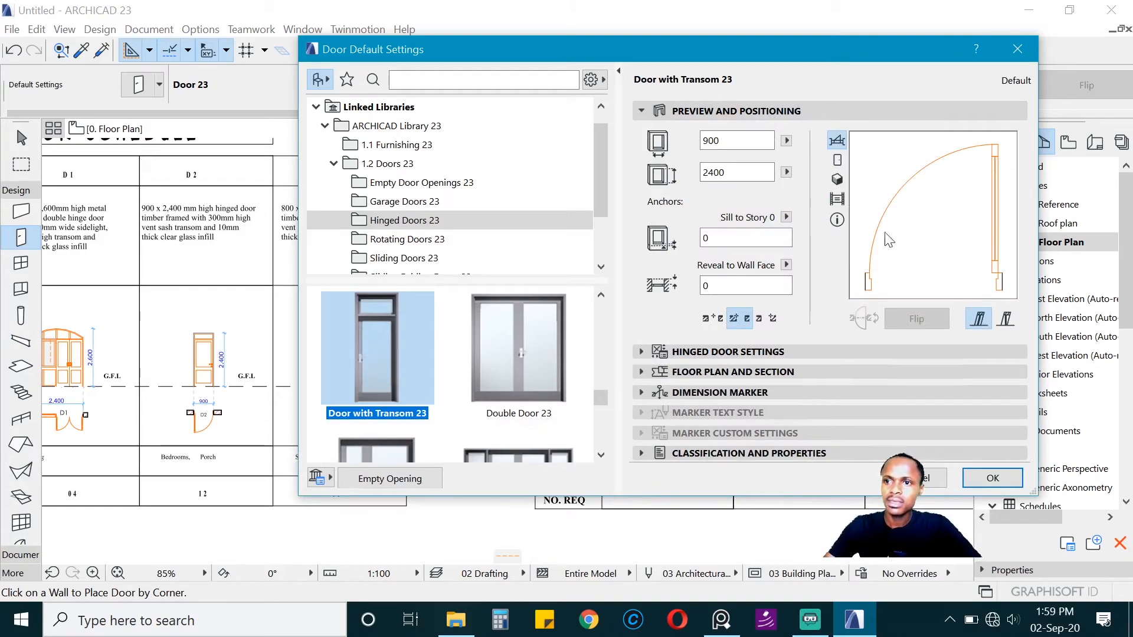
pyautogui.click(992, 477)
# Step: Place the 900 x 2400 mm transom door in the wall between passage and bedroom, hinged near the sitting room and opening into the bedroom
pyautogui.scroll(-3, 571, 330)
pyautogui.scroll(8, 411, 254)
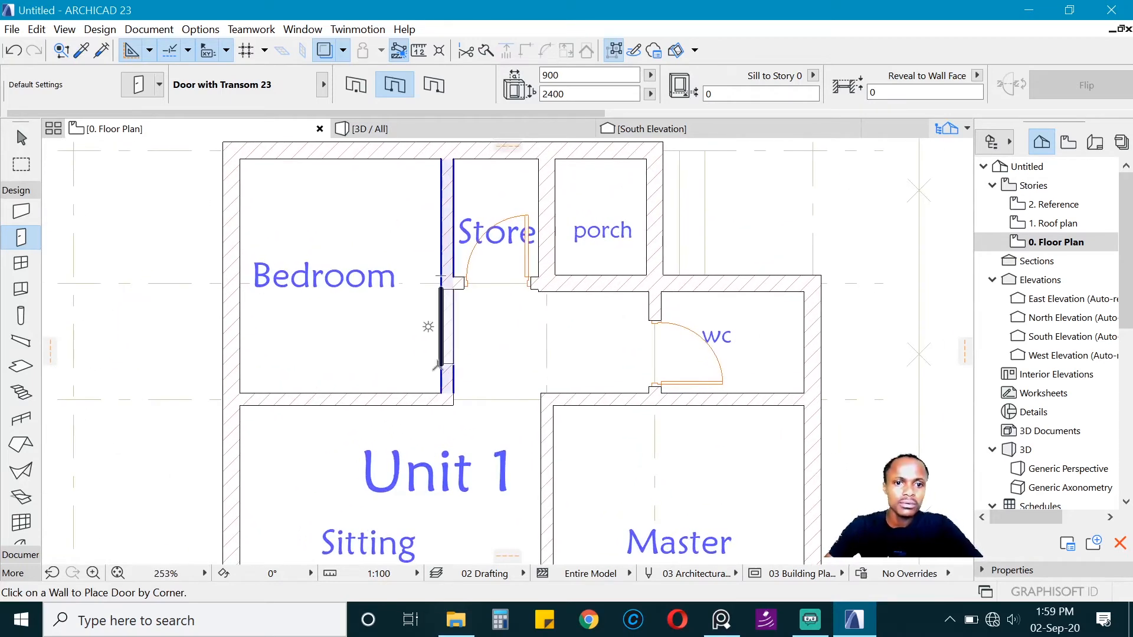
pyautogui.scroll(3, 436, 360)
pyautogui.click(440, 375)
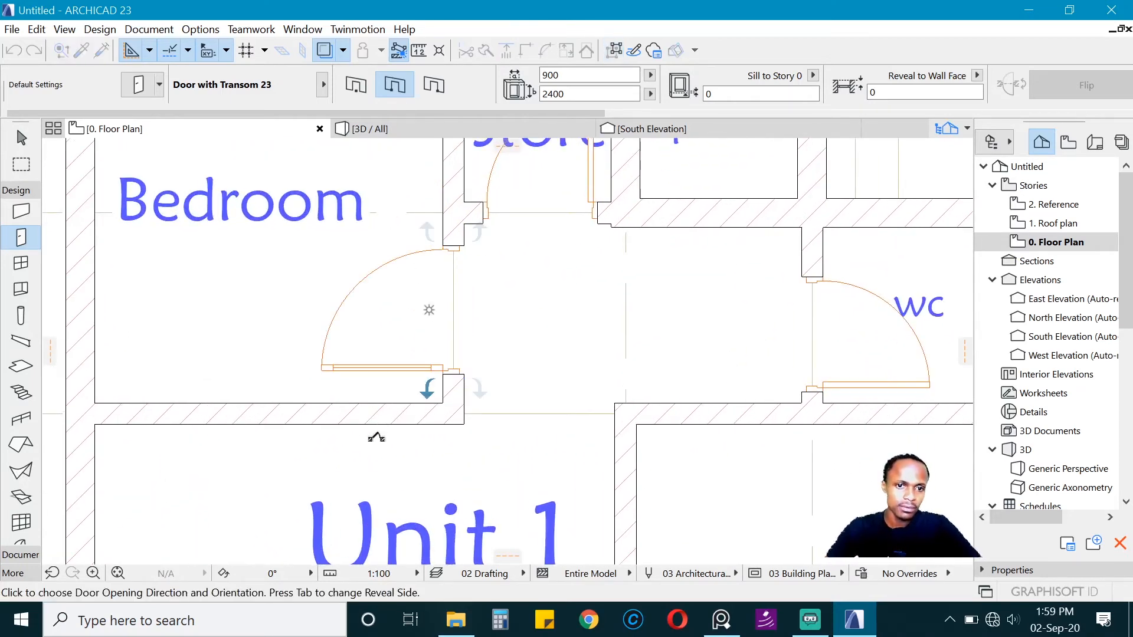
pyautogui.click(416, 392)
pyautogui.scroll(-2, 413, 389)
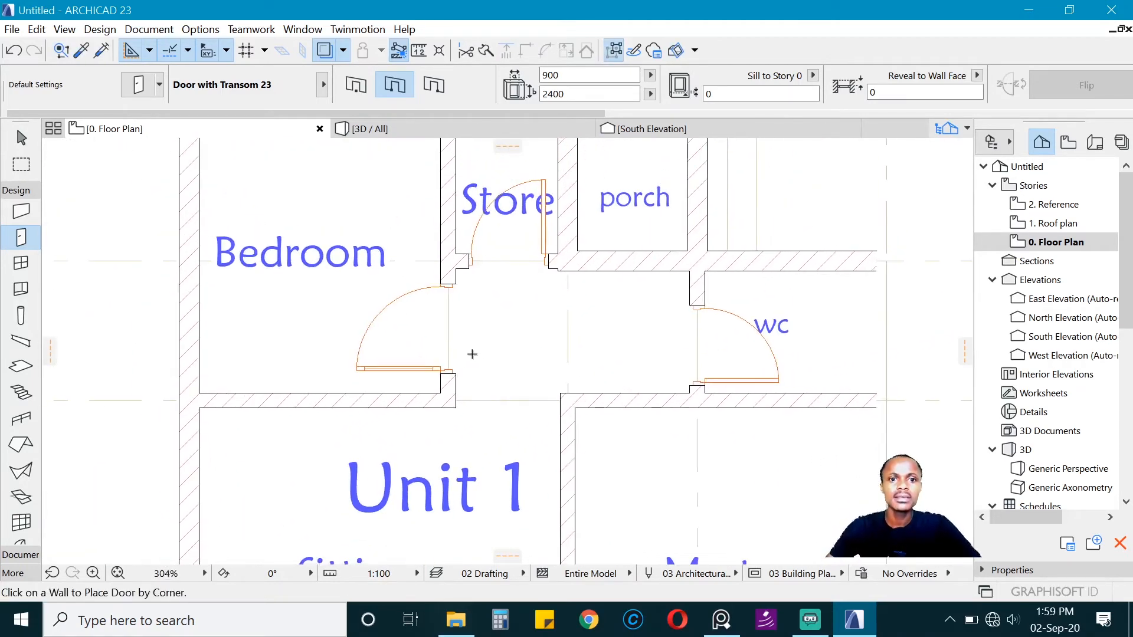
# Step: Move the bedroom door along its wall to sit 100 mm from the bedroom's inner corner at the sitting room wall
pyautogui.scroll(1, 448, 383)
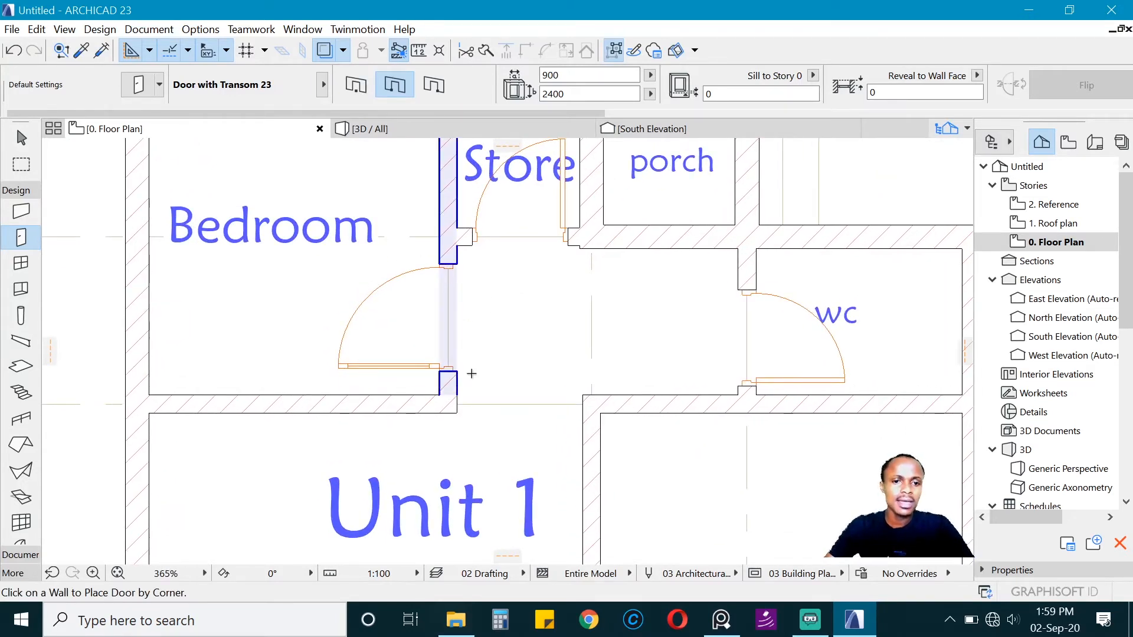
pyautogui.keyDown('shift'); pyautogui.click(456, 372); pyautogui.keyUp('shift')
pyautogui.hotkey('ctrl', 'd')
pyautogui.click(457, 371)
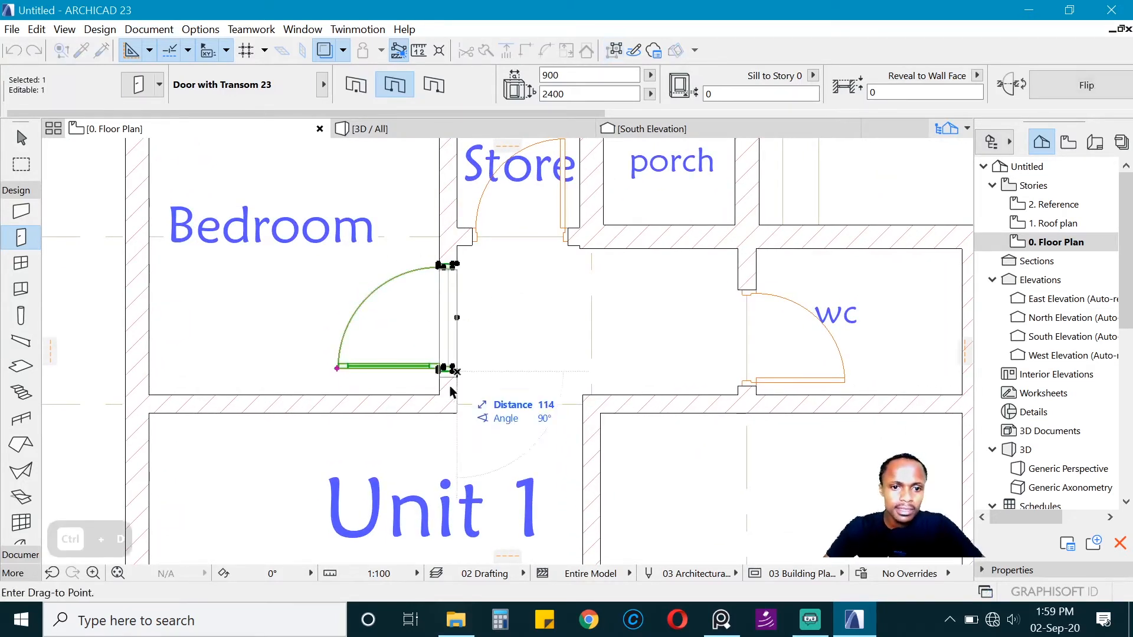
pyautogui.click(447, 394)
pyautogui.hotkey('ctrl', 'd')
pyautogui.click(457, 393)
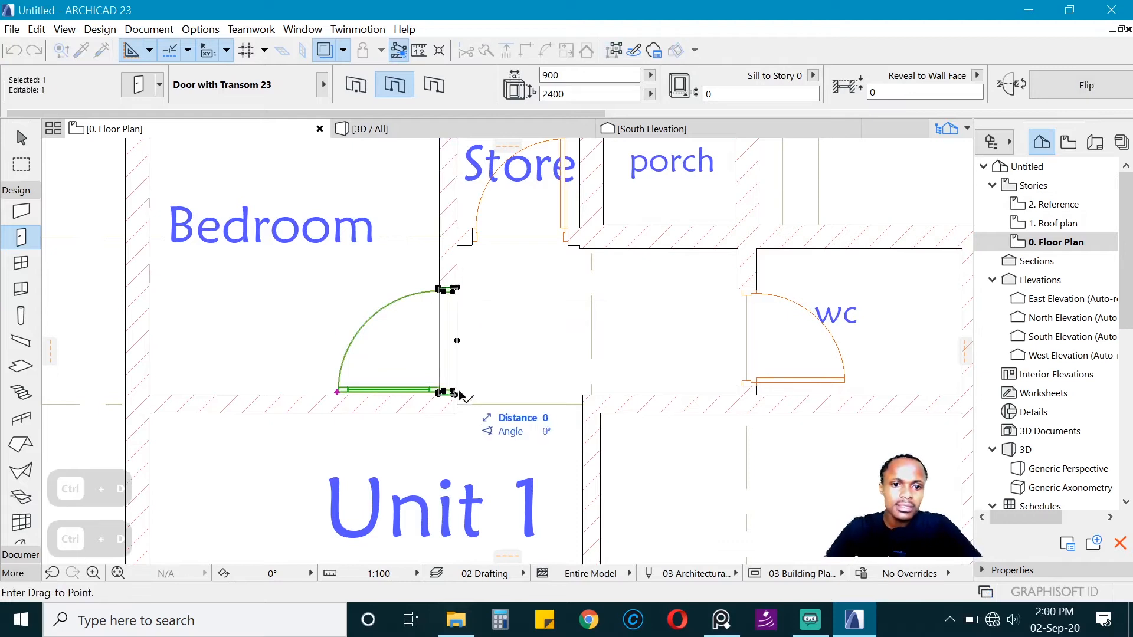
pyautogui.write('100')
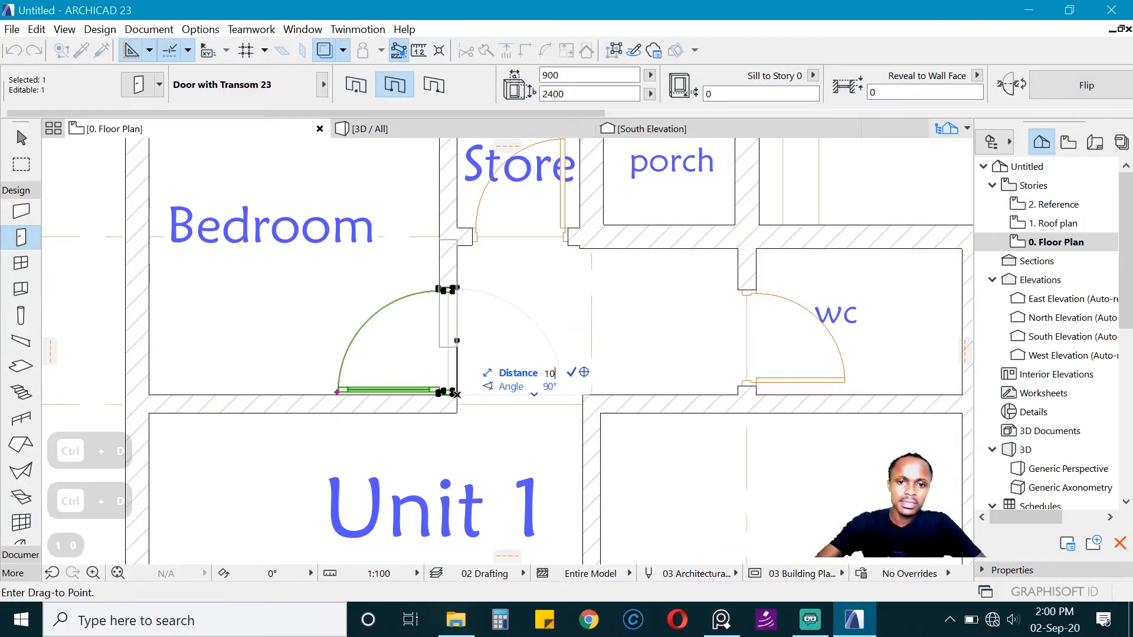
pyautogui.press('Return')
# Step: Undo the last change to the bedroom door and set its width to 1000 mm
pyautogui.click(567, 75)
pyautogui.hotkey('ctrl', 'z')
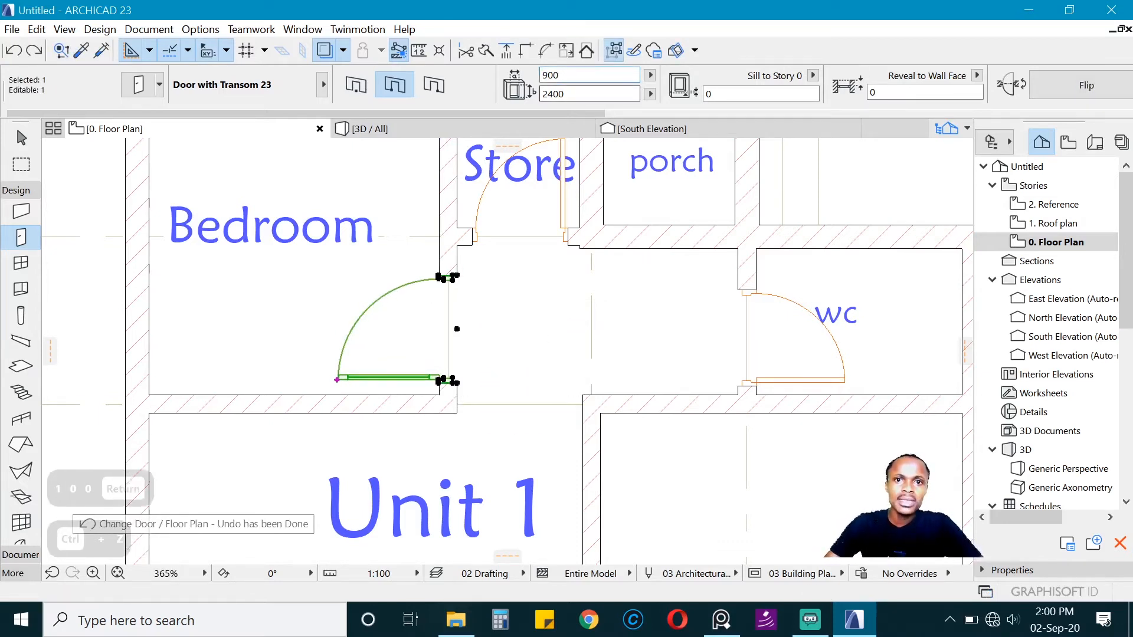
pyautogui.moveTo(566, 76); pyautogui.dragTo(498, 77)
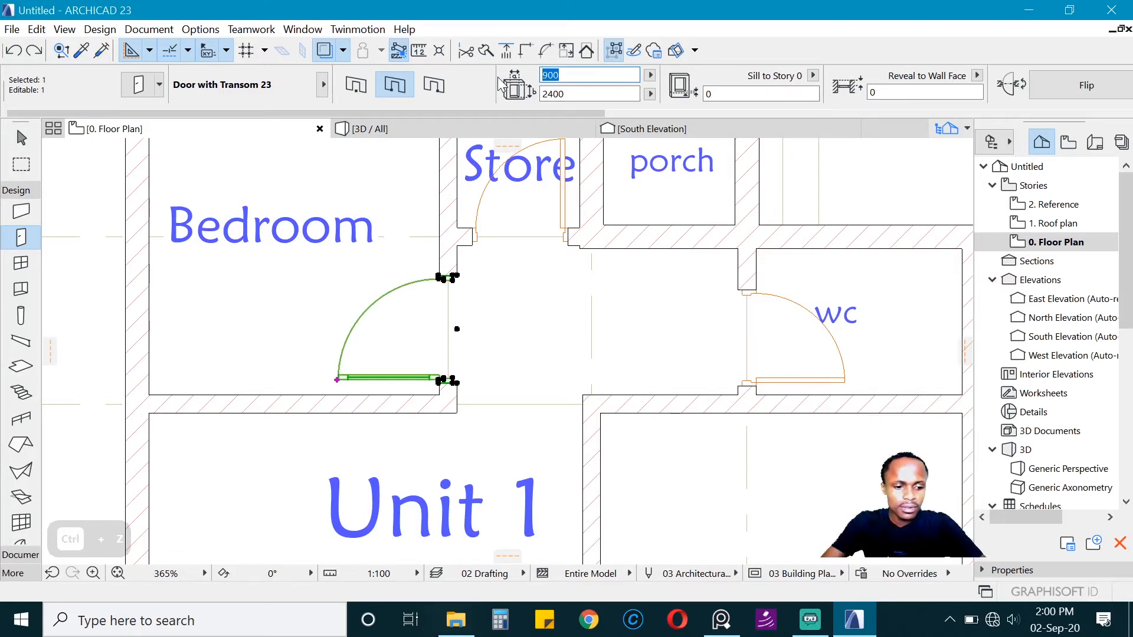
pyautogui.write('1000')
pyautogui.press('Return')
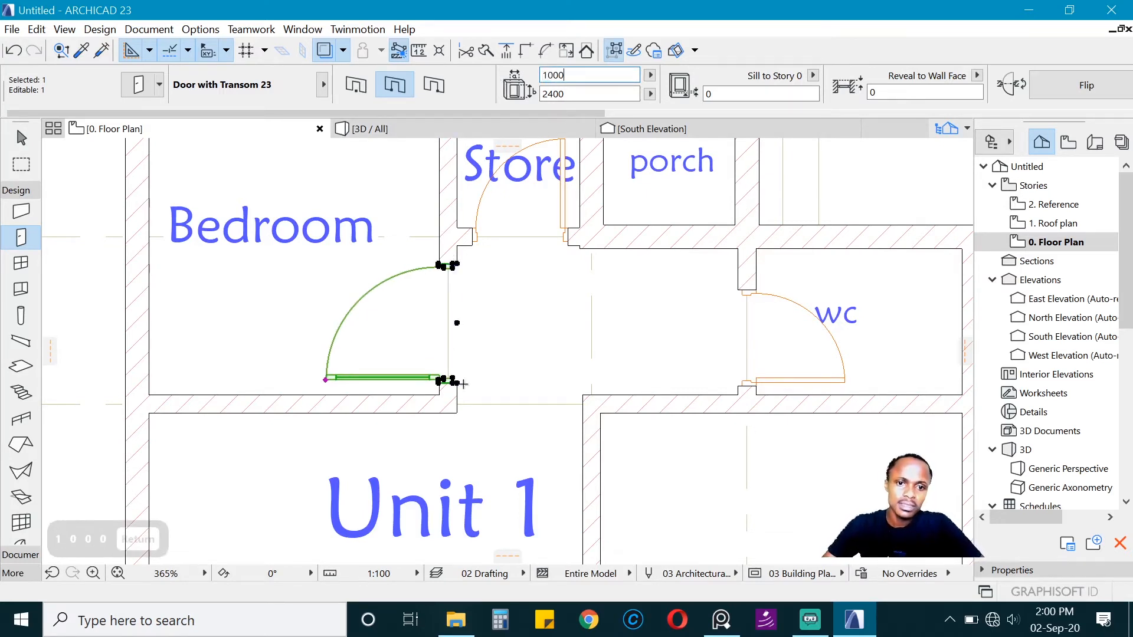
# Step: Set the bedroom door's width to 900 mm and deselect it
pyautogui.moveTo(574, 76); pyautogui.dragTo(494, 97)
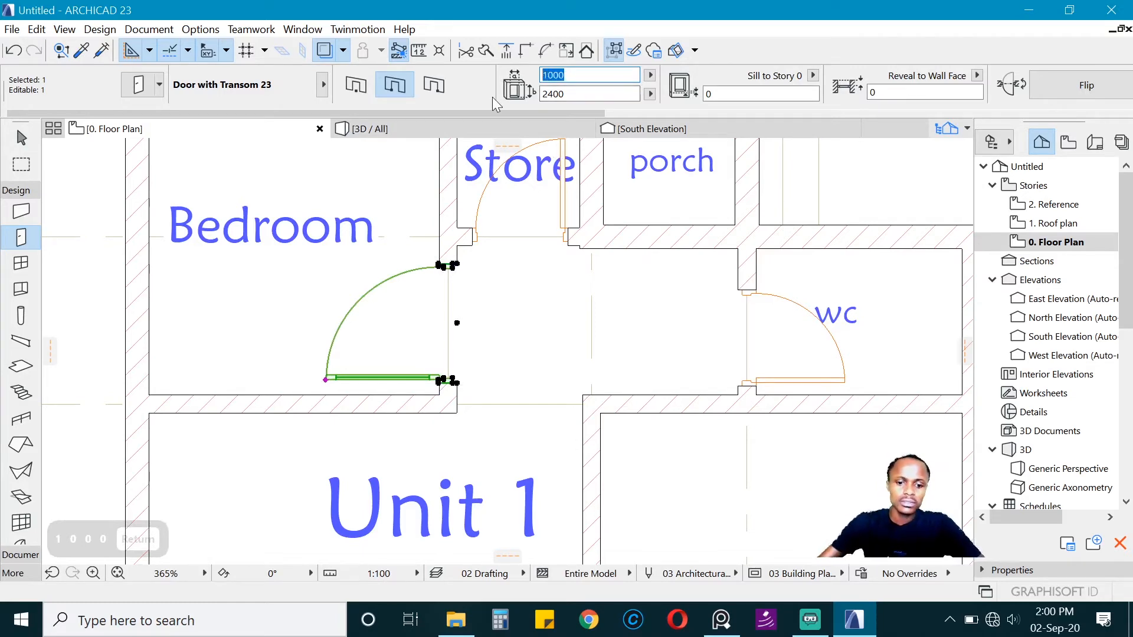
pyautogui.write('9')
pyautogui.press('Return')
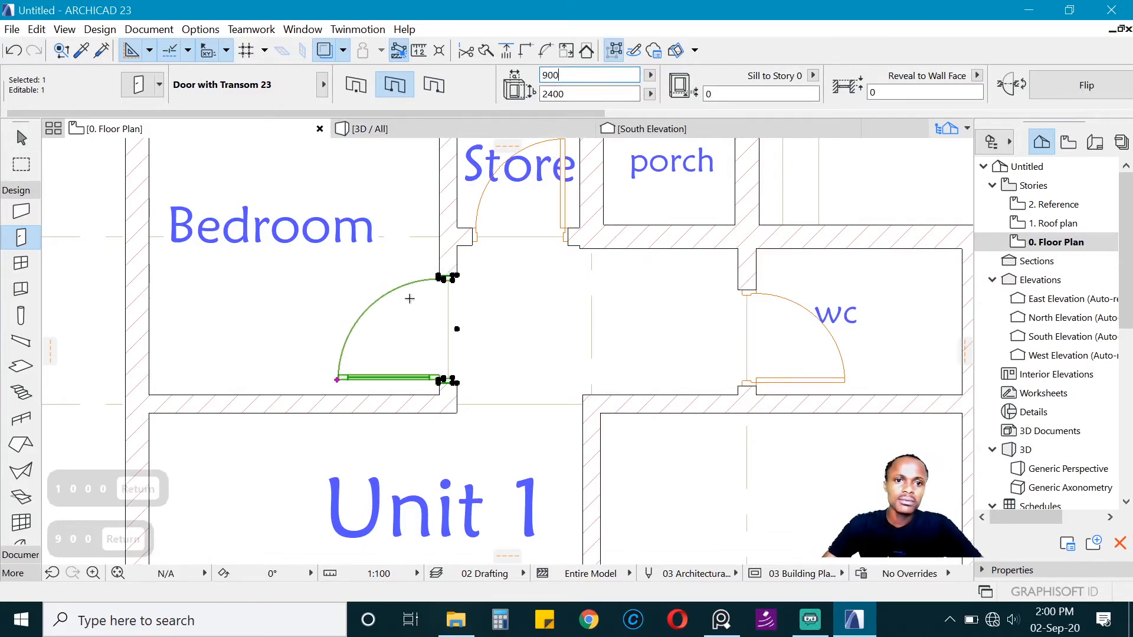
pyautogui.press('Escape')
pyautogui.scroll(-5, 432, 306)
pyautogui.scroll(2, 420, 319)
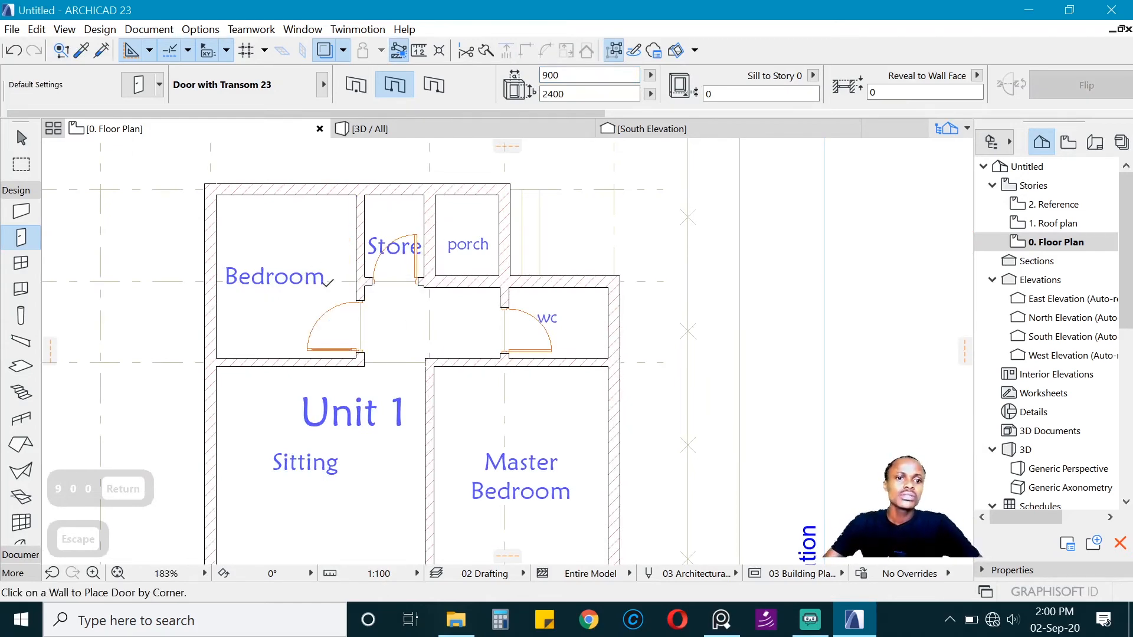
# Step: Copy the bedroom door's settings and place a matching door in the master bedroom's passage wall, hinged near the sitting room and opening into the master bedroom
pyautogui.scroll(3, 328, 282)
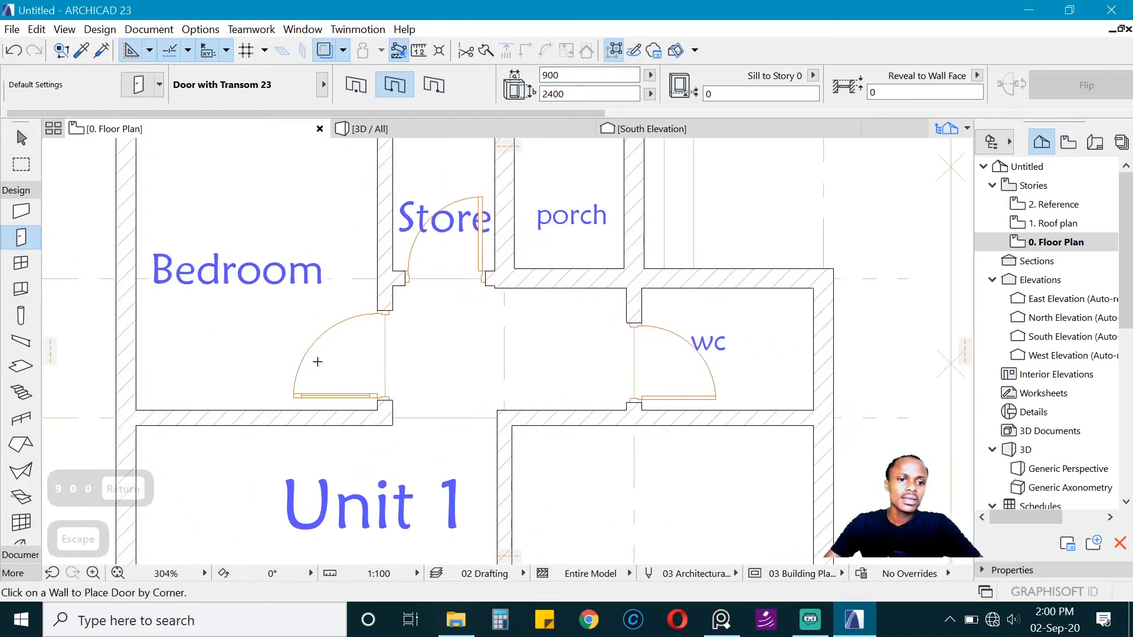
pyautogui.click(81, 52)
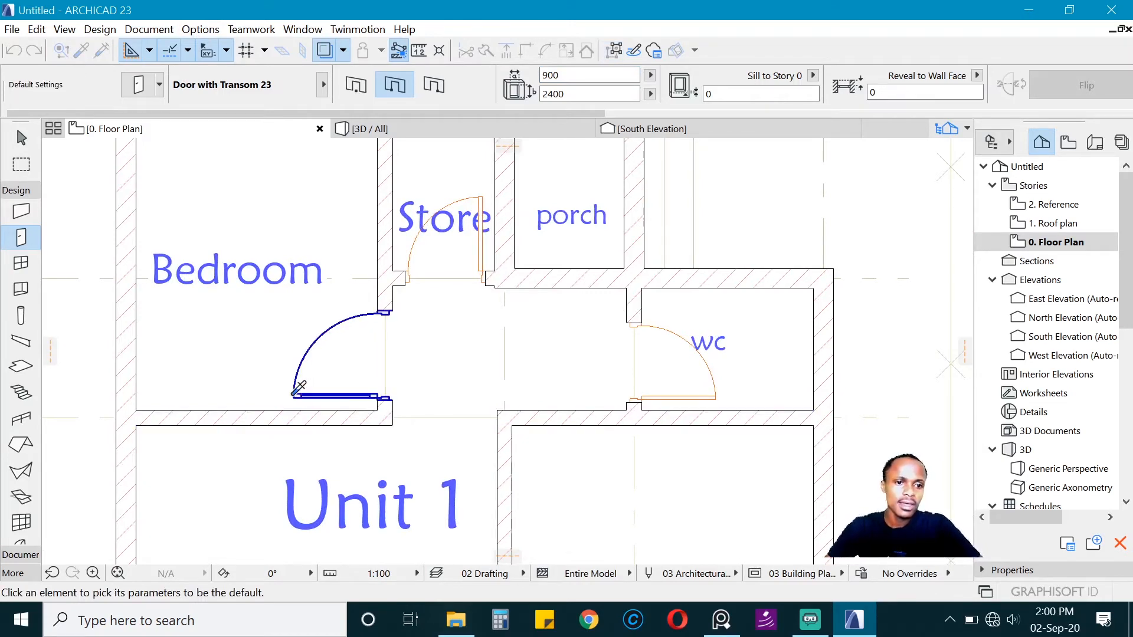
pyautogui.click(302, 386)
pyautogui.scroll(2, 555, 425)
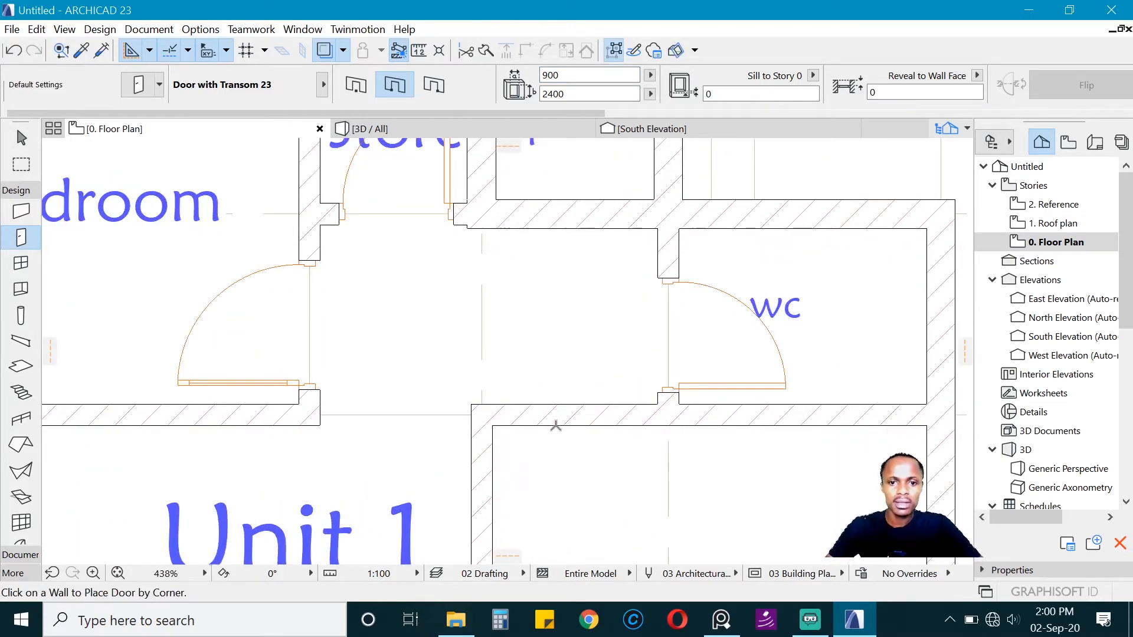
pyautogui.click(502, 426)
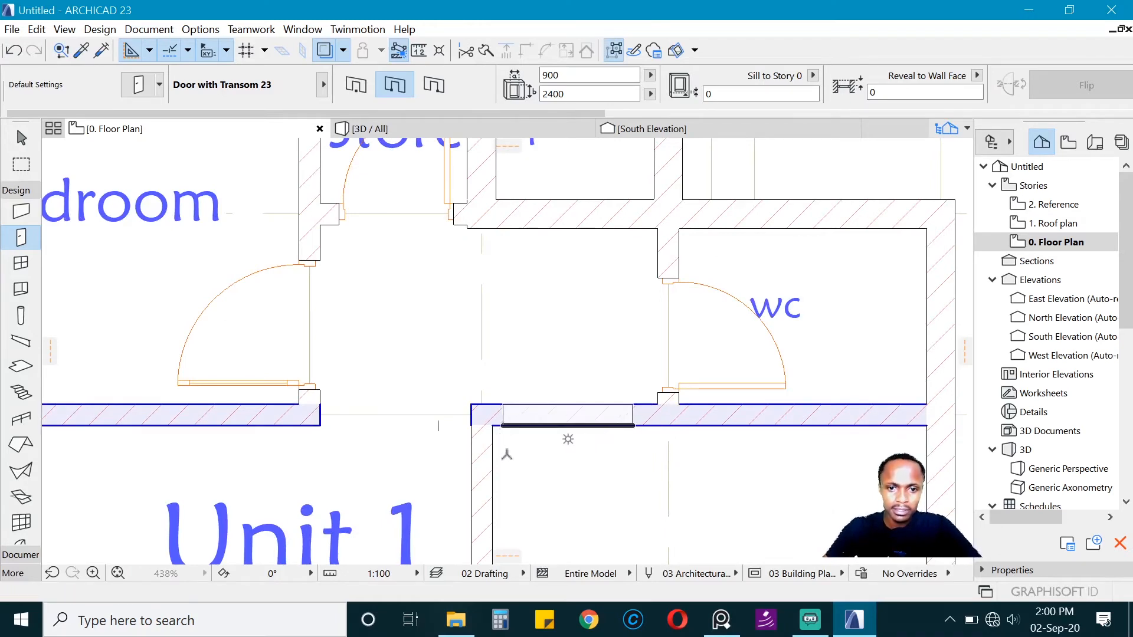
pyautogui.click(504, 454)
# Step: Switch the door's anchor point and place a 900 x 2400 mm transom door between passage and porch, hinged beside the store and opening into the porch
pyautogui.moveTo(545, 258); pyautogui.dragTo(426, 421, button='middle')
pyautogui.scroll(1, 549, 251)
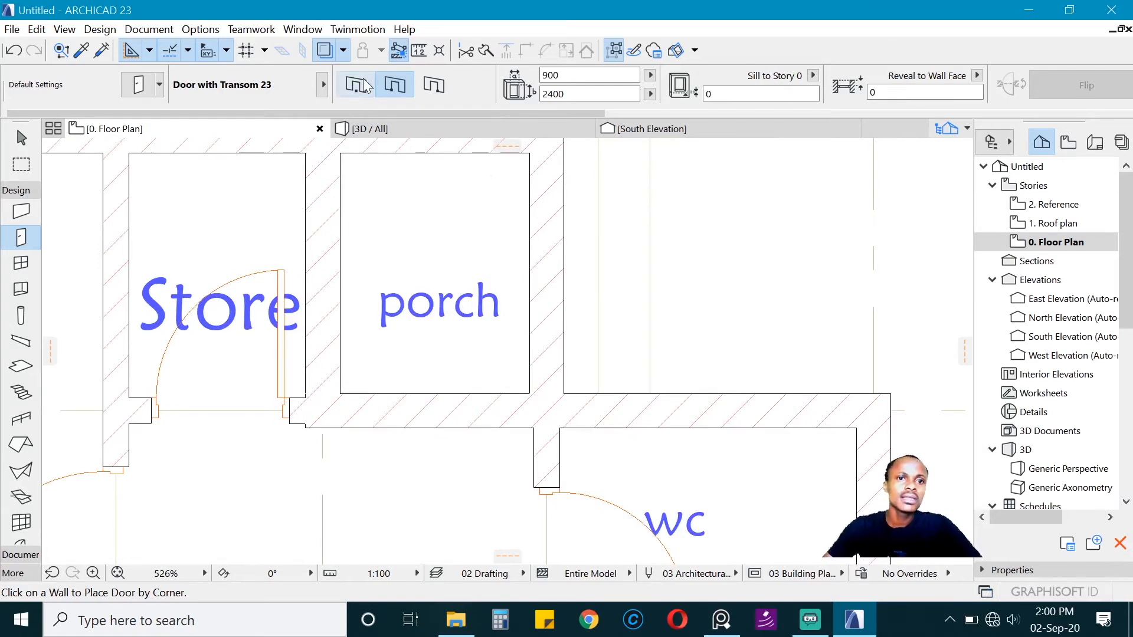
pyautogui.click(422, 86)
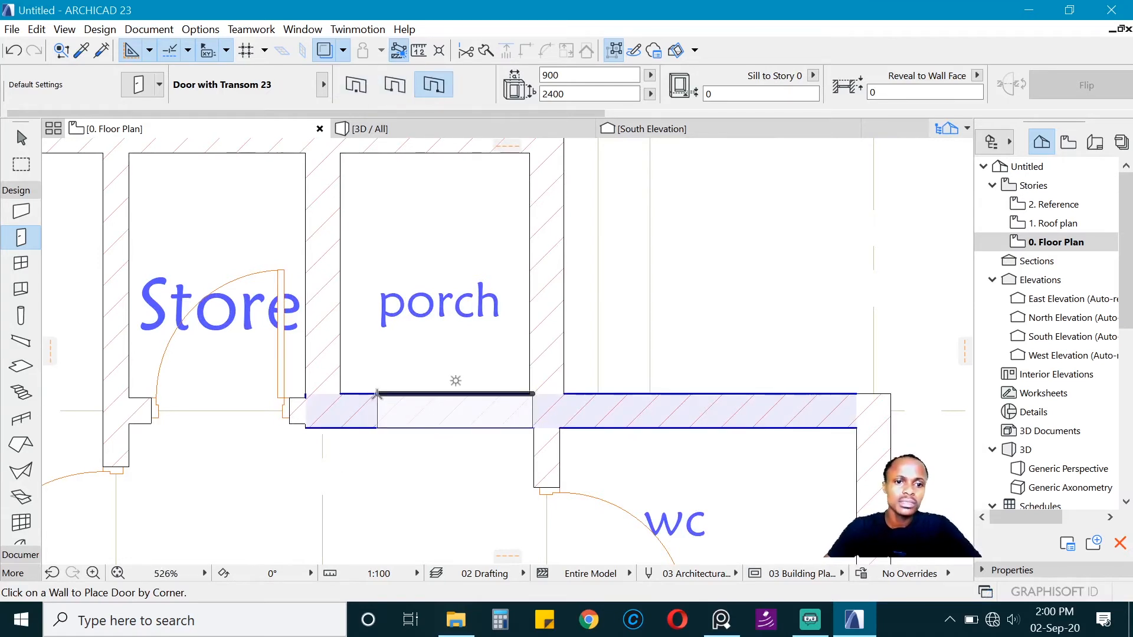
pyautogui.click(353, 392)
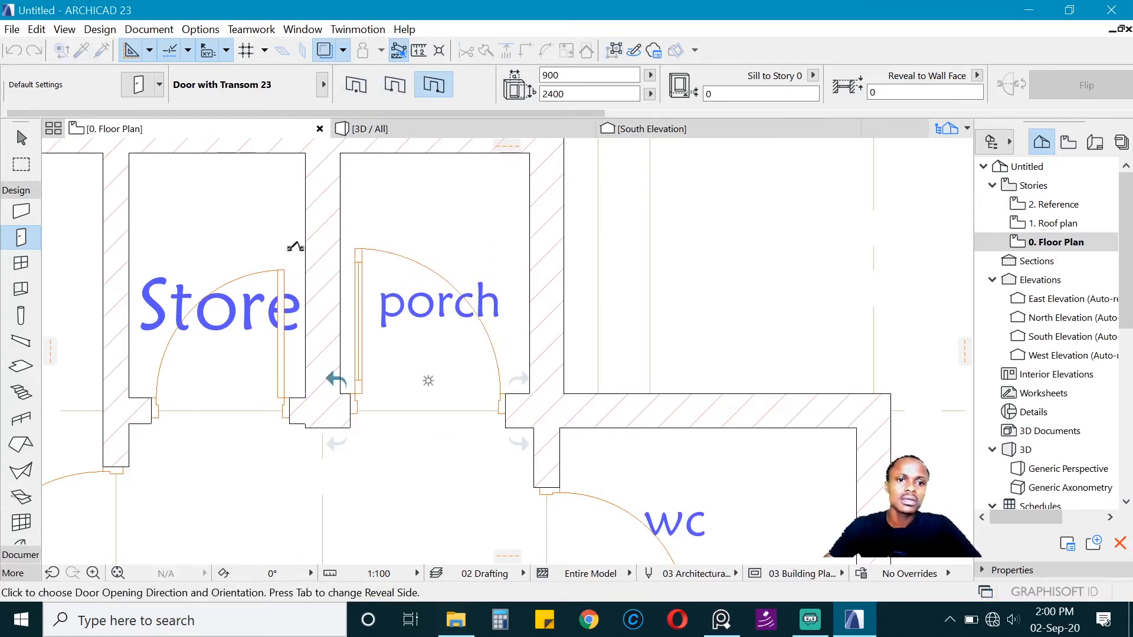
pyautogui.click(306, 241)
pyautogui.scroll(-5, 307, 241)
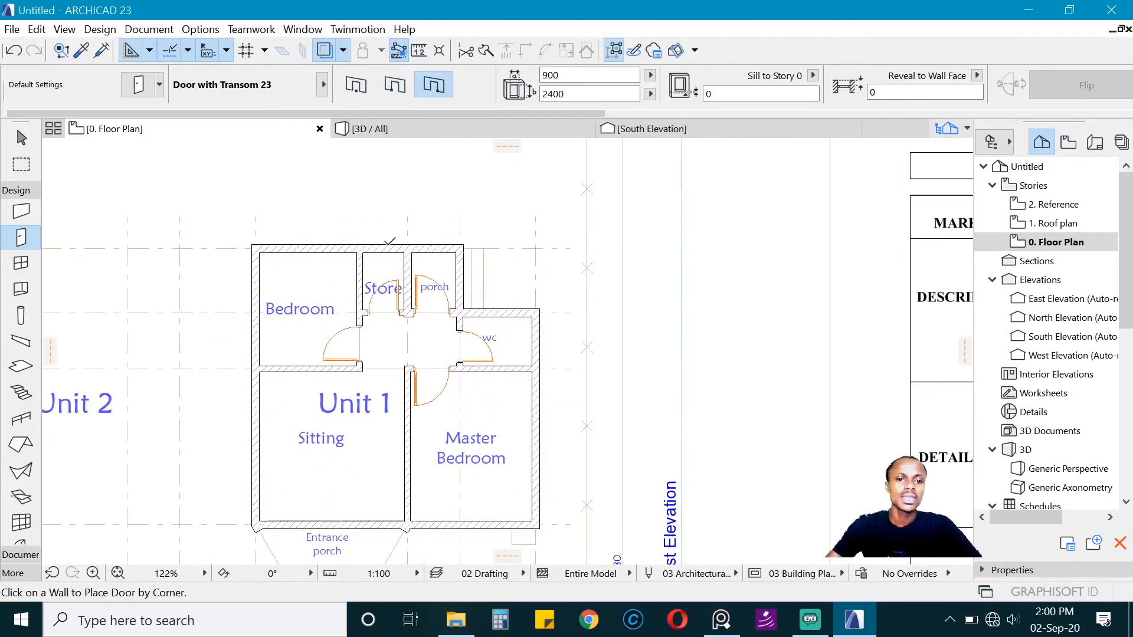
# Step: Choose Rectangular Door Opening 23 at 900 x 2100 mm from the empty door openings as the default door
pyautogui.scroll(8, 444, 283)
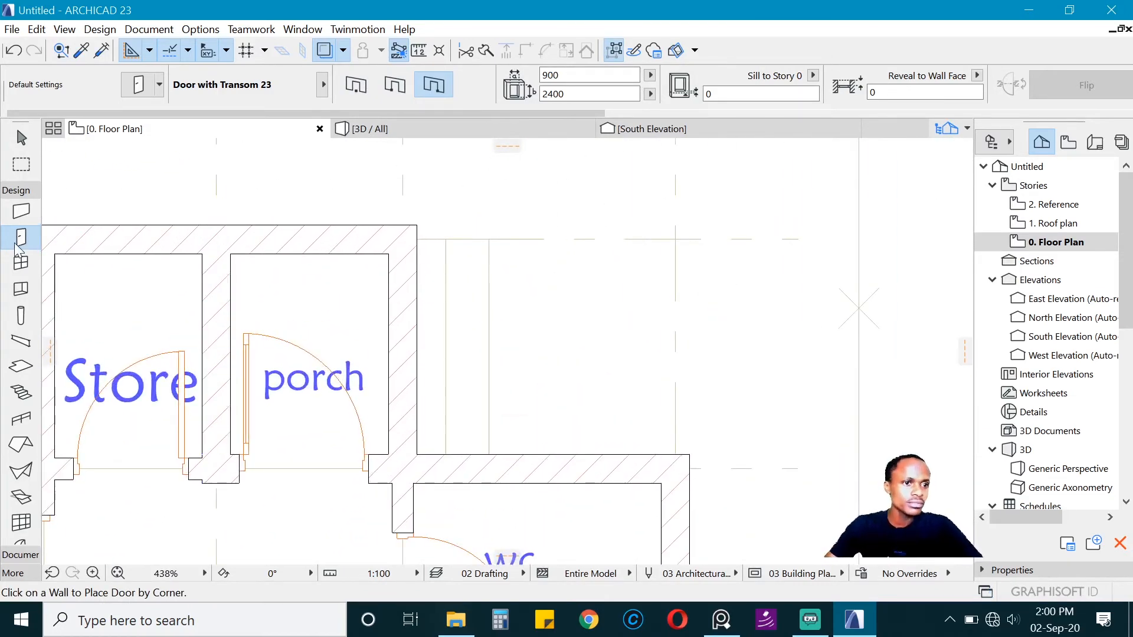
pyautogui.hotkey('ctrl', 't')
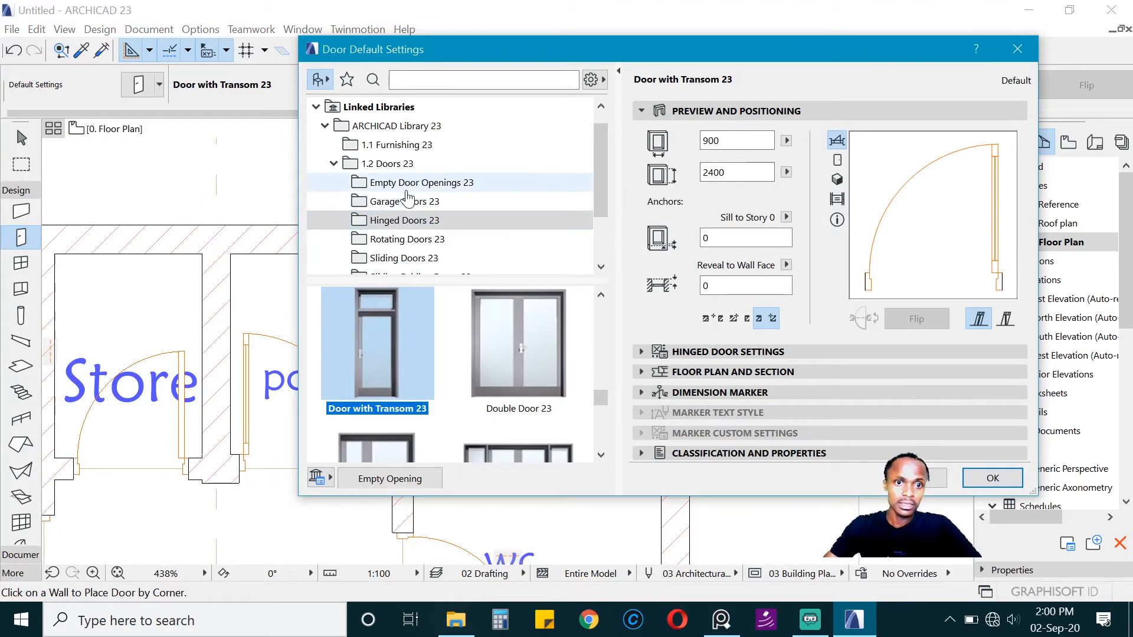
pyautogui.click(411, 186)
pyautogui.scroll(-3, 370, 374)
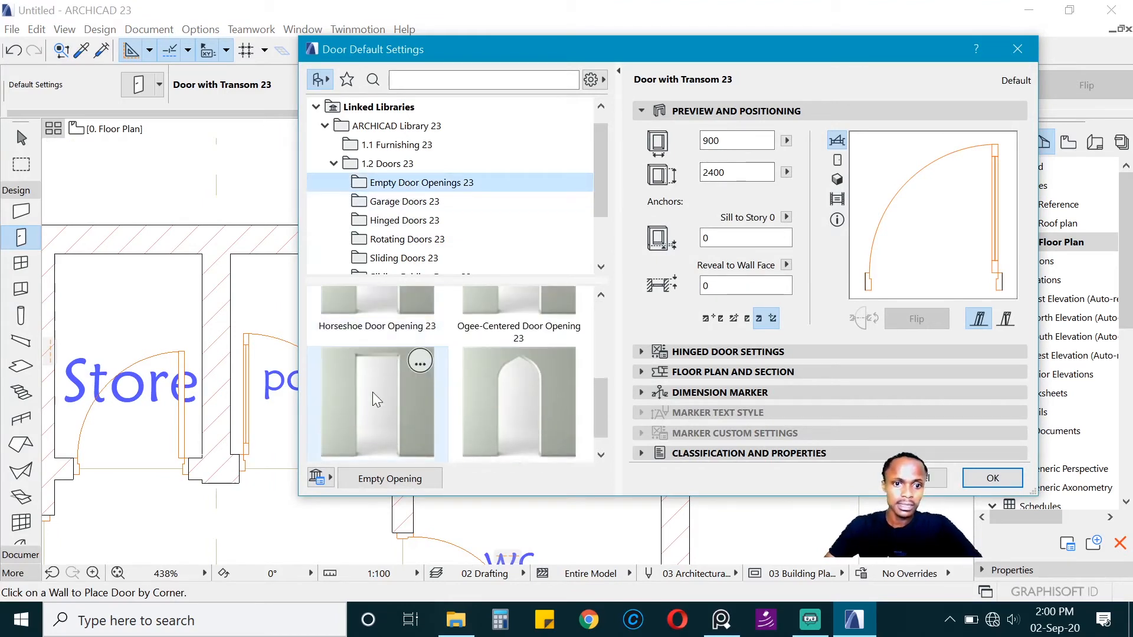
pyautogui.click(376, 400)
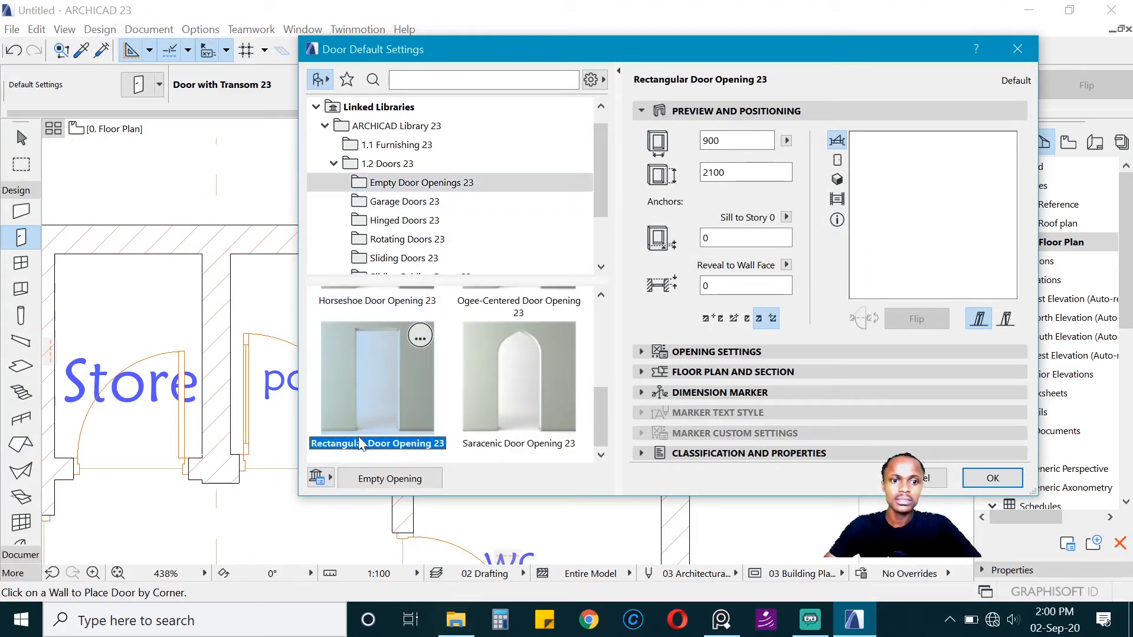
pyautogui.click(993, 478)
# Step: Place the rectangular opening in the porch's outer wall opposite its door and move it to start at the store wall's porch-side face
pyautogui.click(345, 225)
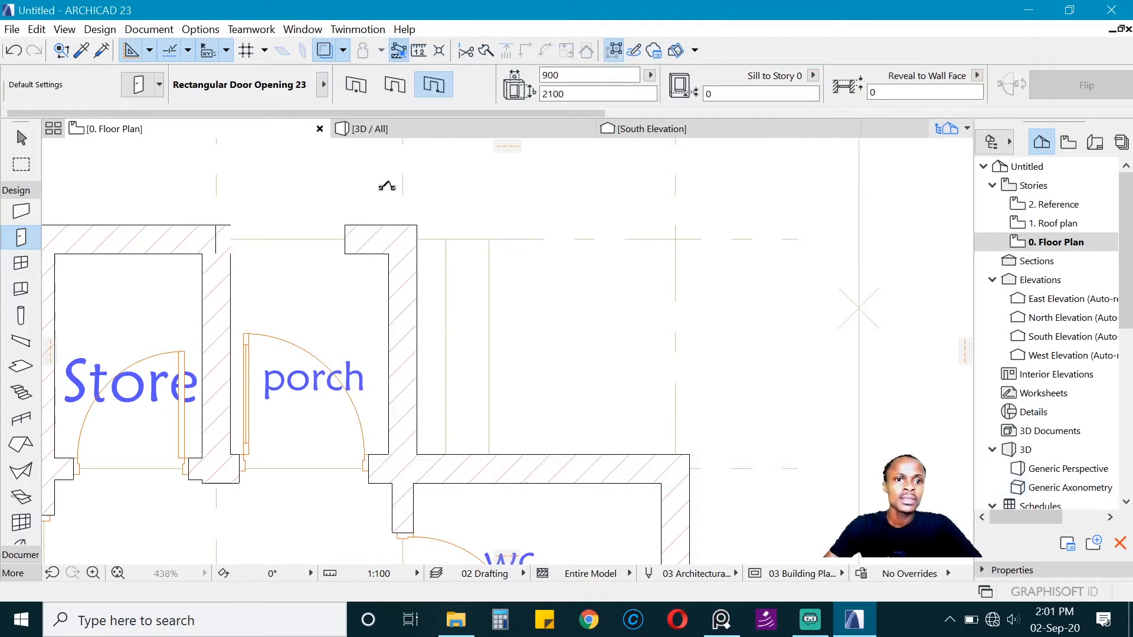
pyautogui.click(387, 185)
pyautogui.keyDown('shift'); pyautogui.click(346, 254); pyautogui.keyUp('shift')
pyautogui.hotkey('ctrl', 'c')
pyautogui.click(345, 253)
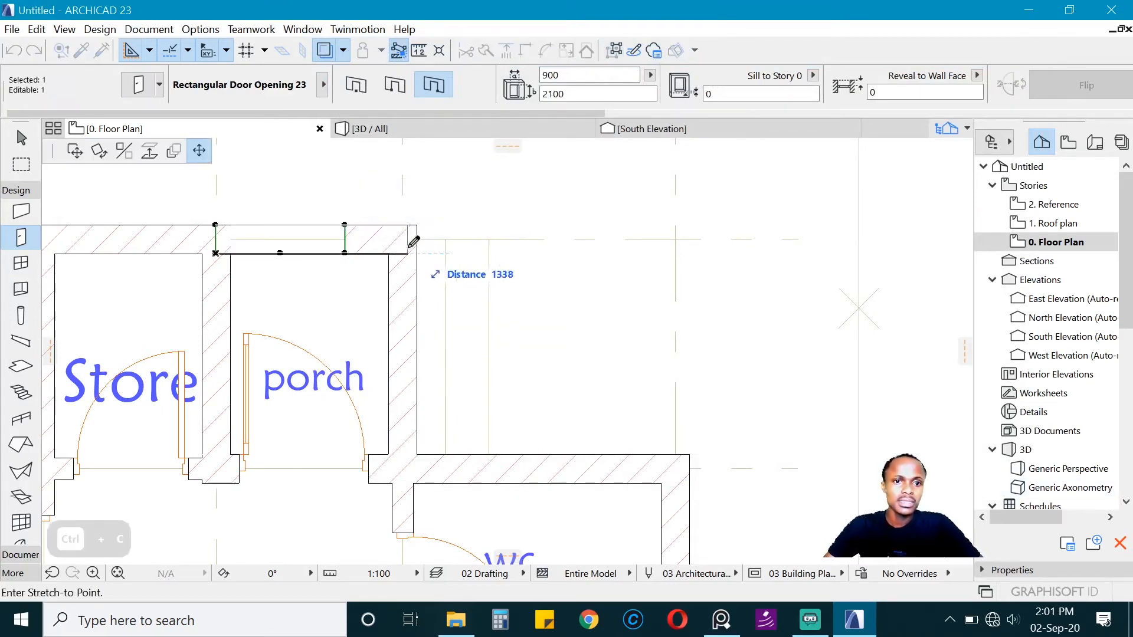
pyautogui.press('Escape')
pyautogui.hotkey('ctrl', 'd')
pyautogui.click(216, 253)
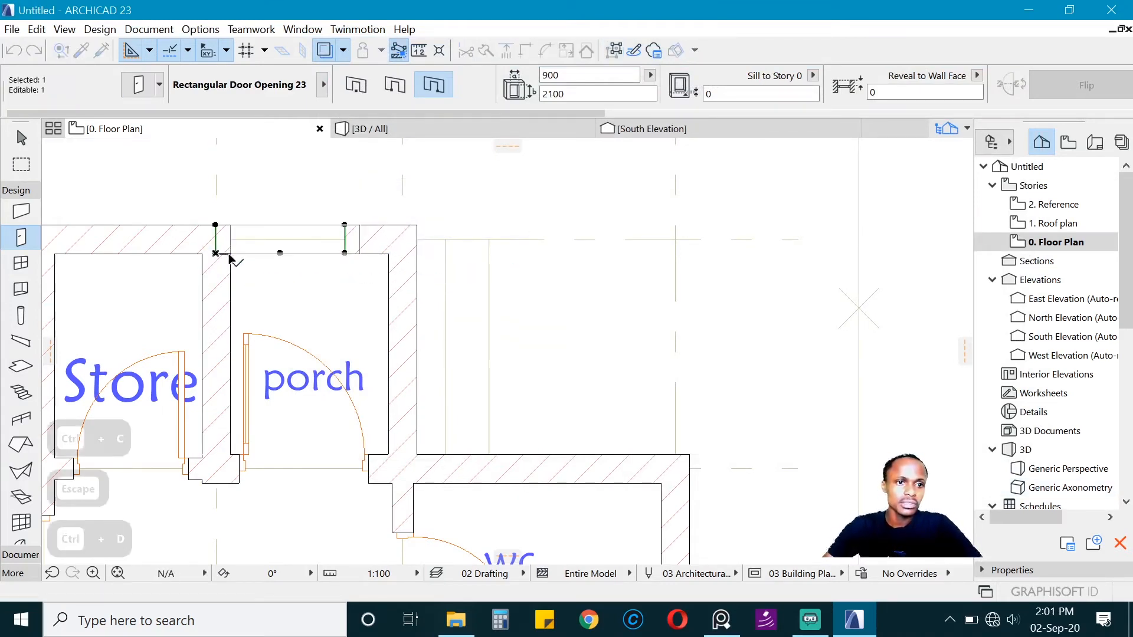
pyautogui.click(230, 253)
# Step: Stretch the opening in the porch's outer wall to the building's outer corner
pyautogui.click(359, 253)
pyautogui.click(416, 226)
pyautogui.press('Escape')
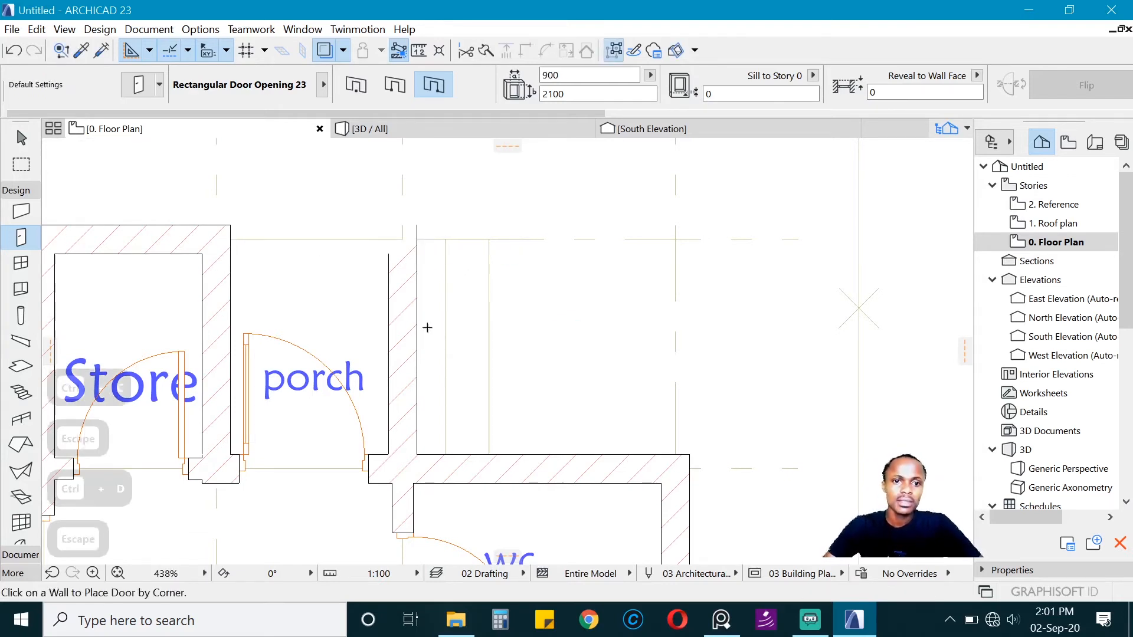
# Step: Place a rectangular opening in the porch's side wall, move it against the wc's outer wall and stretch it to the outer corner, 1600 mm wide
pyautogui.click(417, 325)
pyautogui.click(430, 259)
pyautogui.keyDown('shift'); pyautogui.click(418, 324); pyautogui.keyUp('shift')
pyautogui.hotkey('ctrl', 'd')
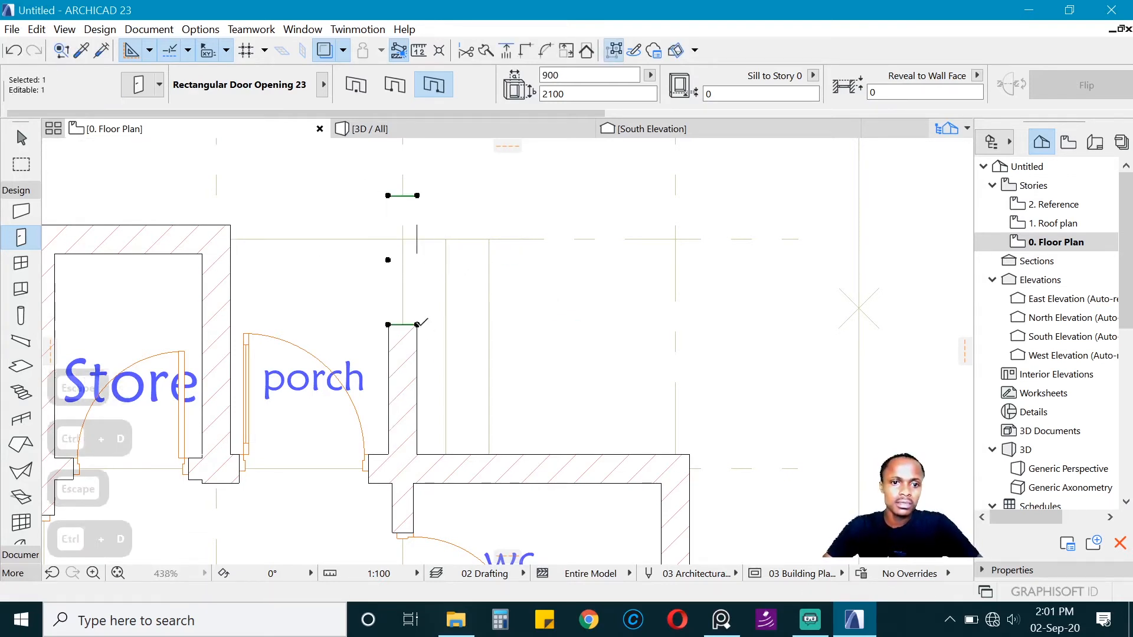
pyautogui.click(417, 324)
pyautogui.click(417, 453)
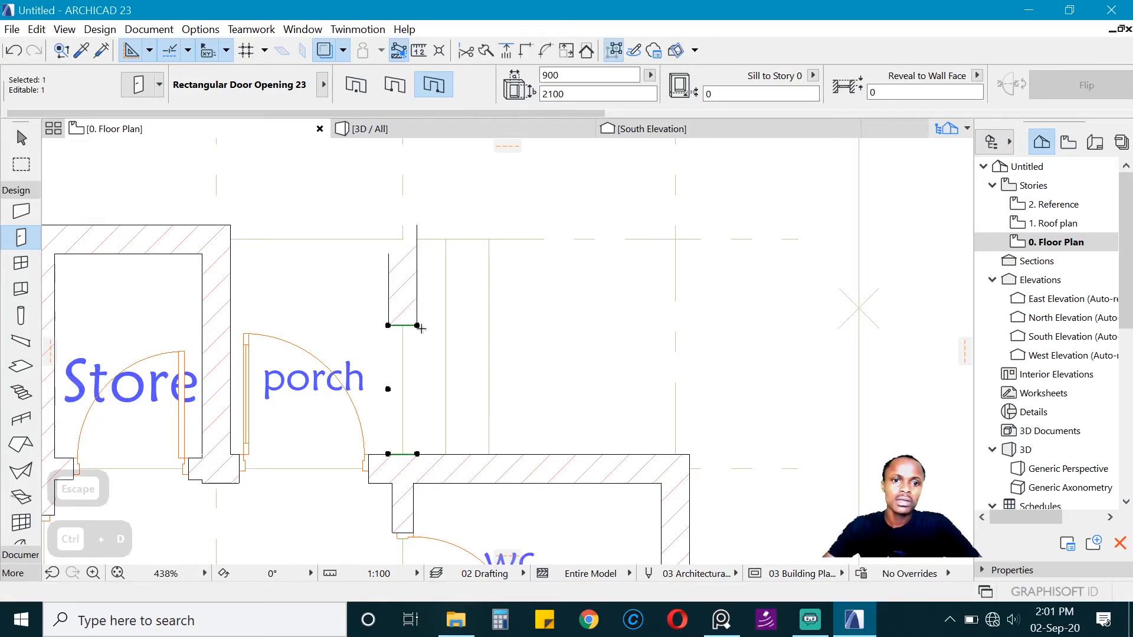
pyautogui.click(417, 325)
pyautogui.press('Escape')
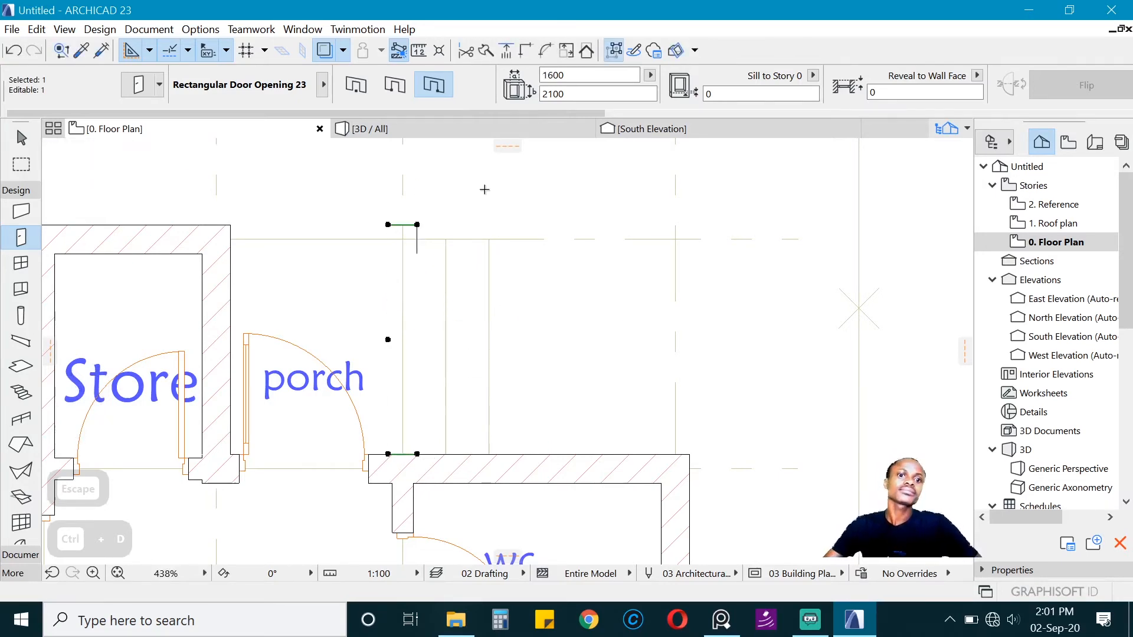
# Step: Check D1 in the door schedule and choose the hinged Arch Double Door, Sidelight, Transom 23 as the default door
pyautogui.scroll(-8, 451, 220)
pyautogui.scroll(3, 432, 238)
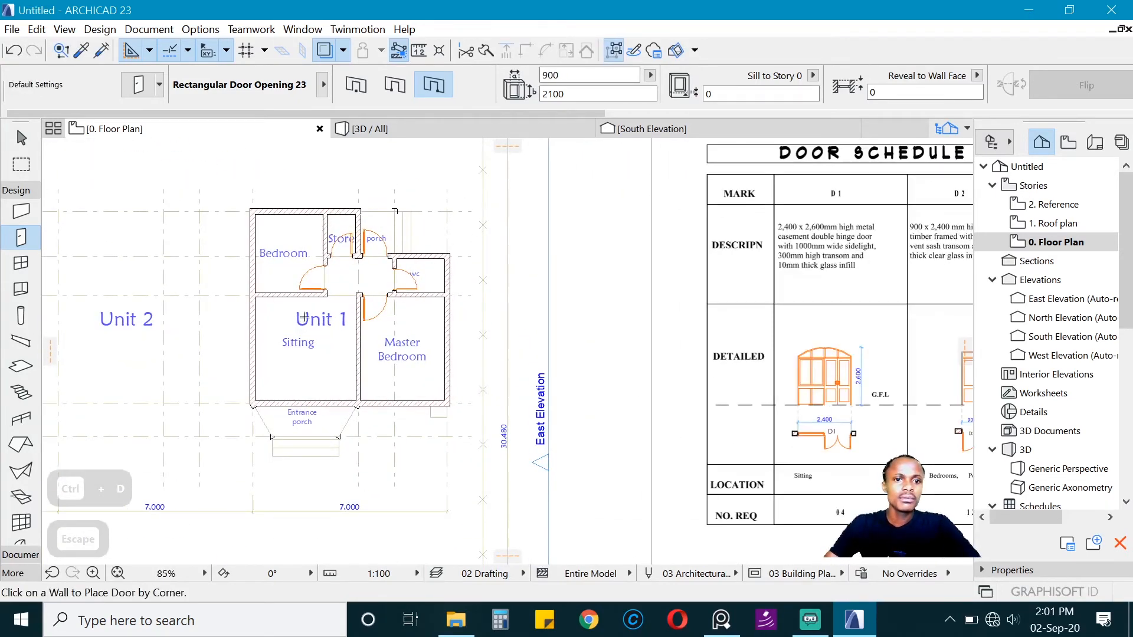
pyautogui.scroll(-6, 273, 301)
pyautogui.scroll(3, 425, 313)
pyautogui.scroll(6, 425, 313)
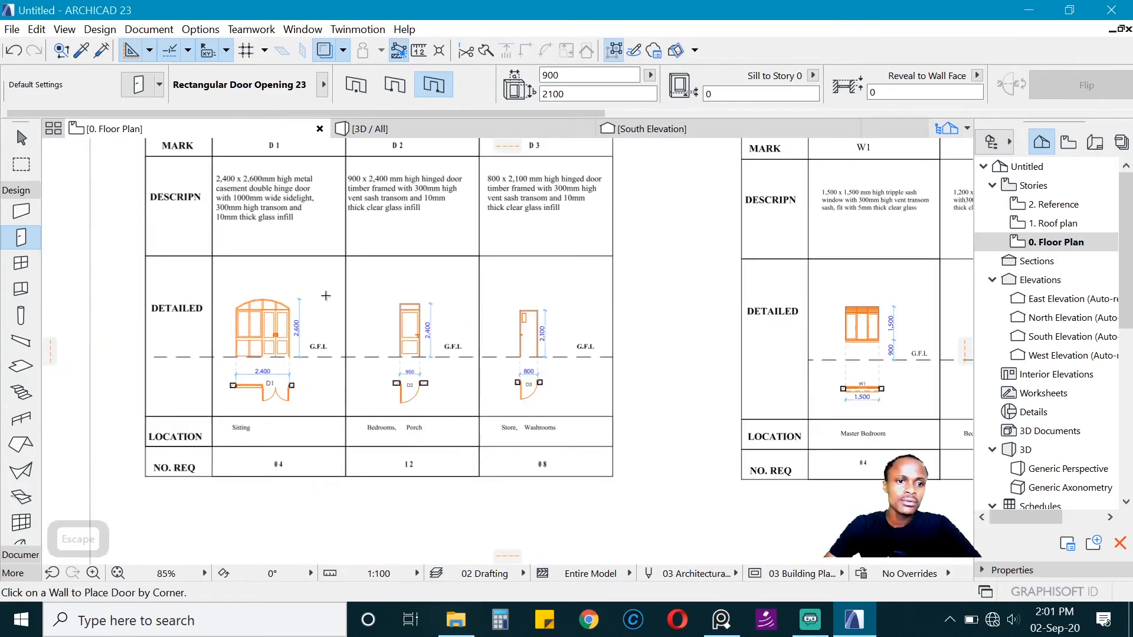
pyautogui.scroll(-3, 305, 289)
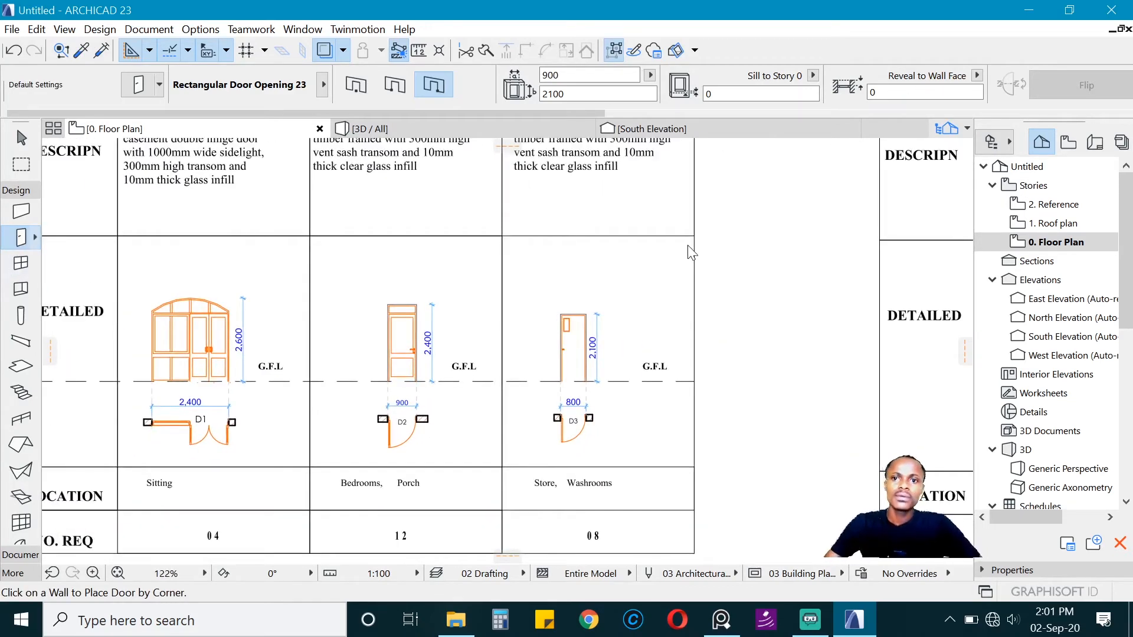
pyautogui.doubleClick(21, 237)
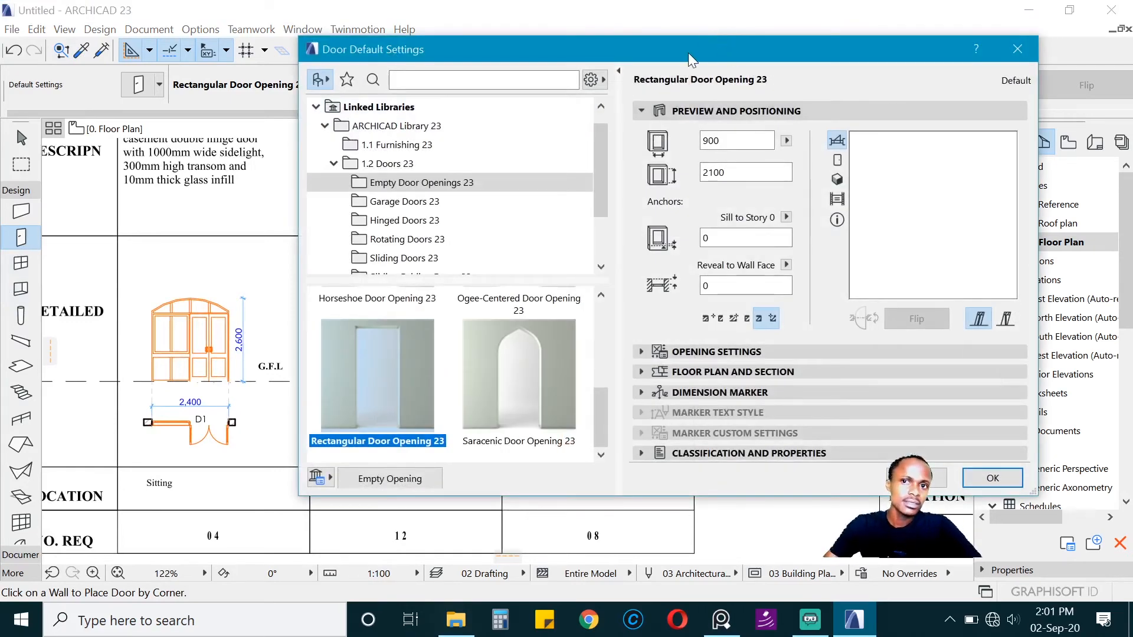
pyautogui.moveTo(691, 59)
pyautogui.mouseDown()
pyautogui.moveTo(737, 88)
pyautogui.moveTo(709, 72)
pyautogui.mouseUp()
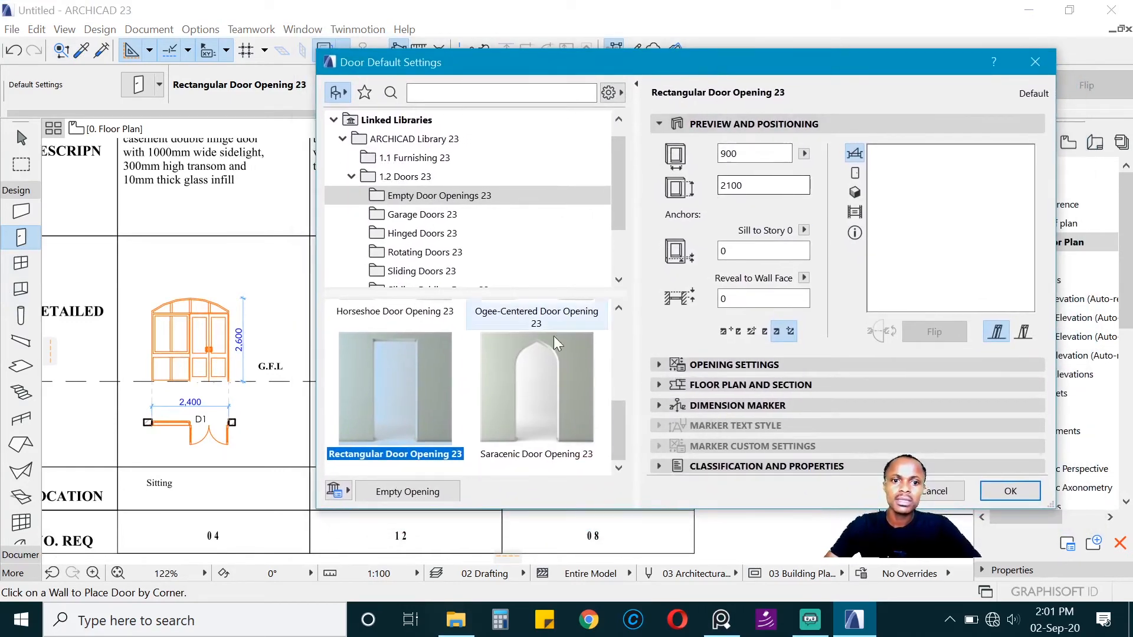
pyautogui.click(441, 231)
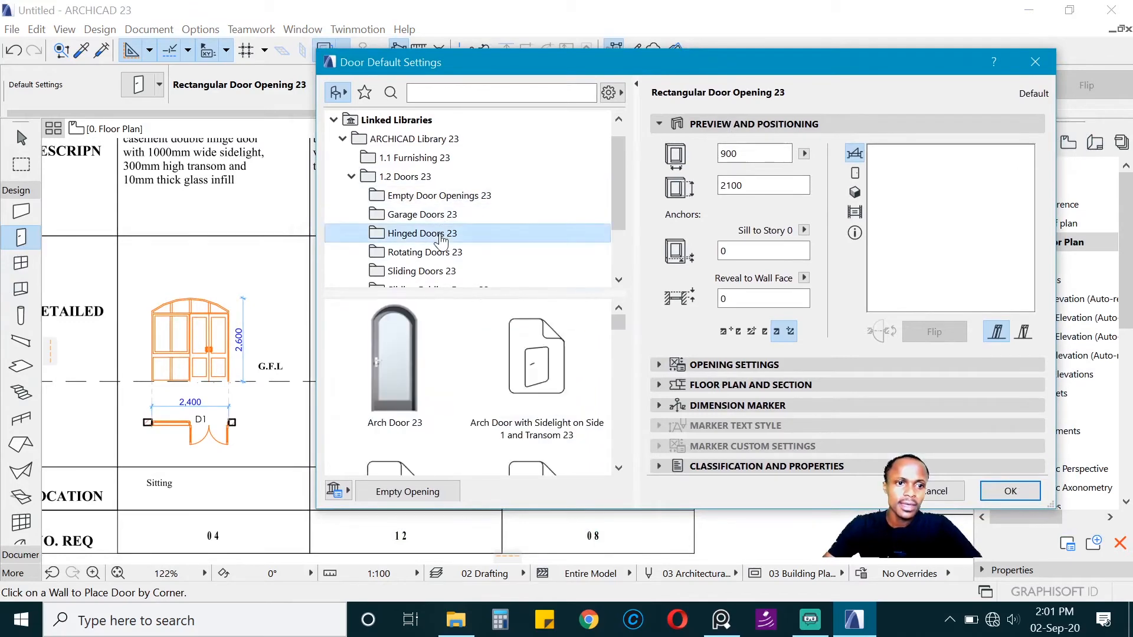
pyautogui.scroll(-3, 469, 402)
pyautogui.scroll(-4, 469, 403)
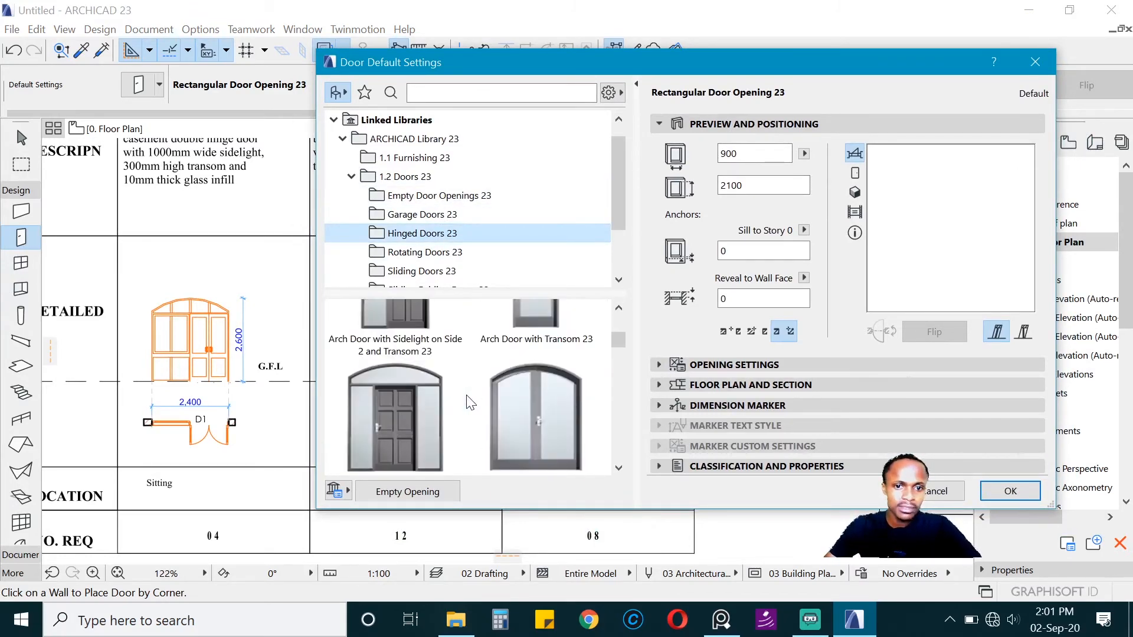
pyautogui.scroll(-2, 469, 403)
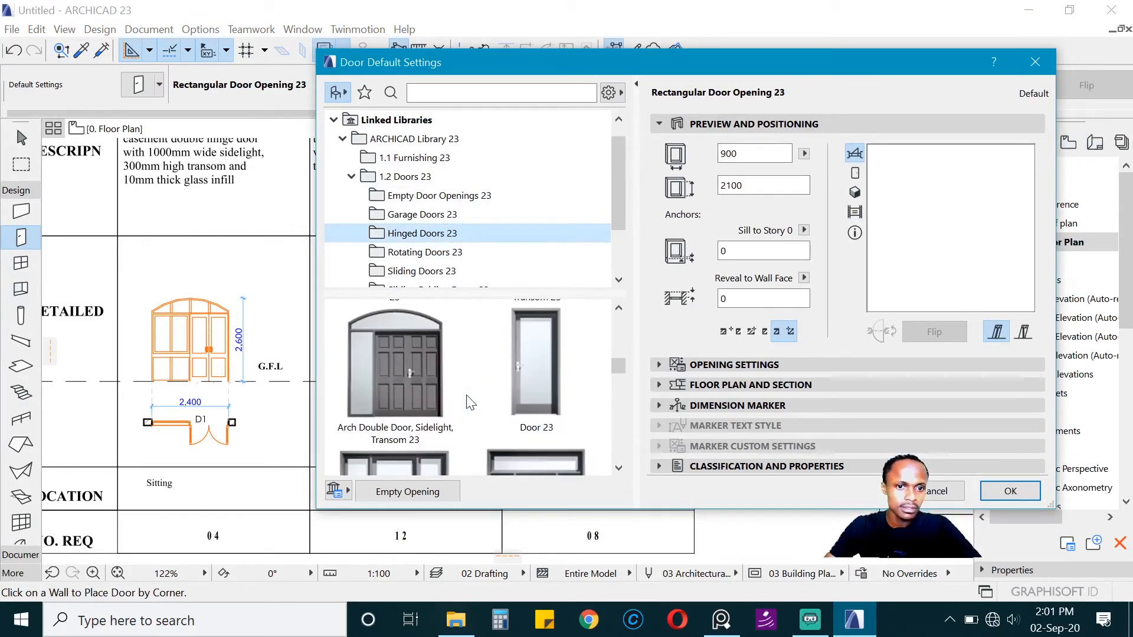
pyautogui.click(405, 391)
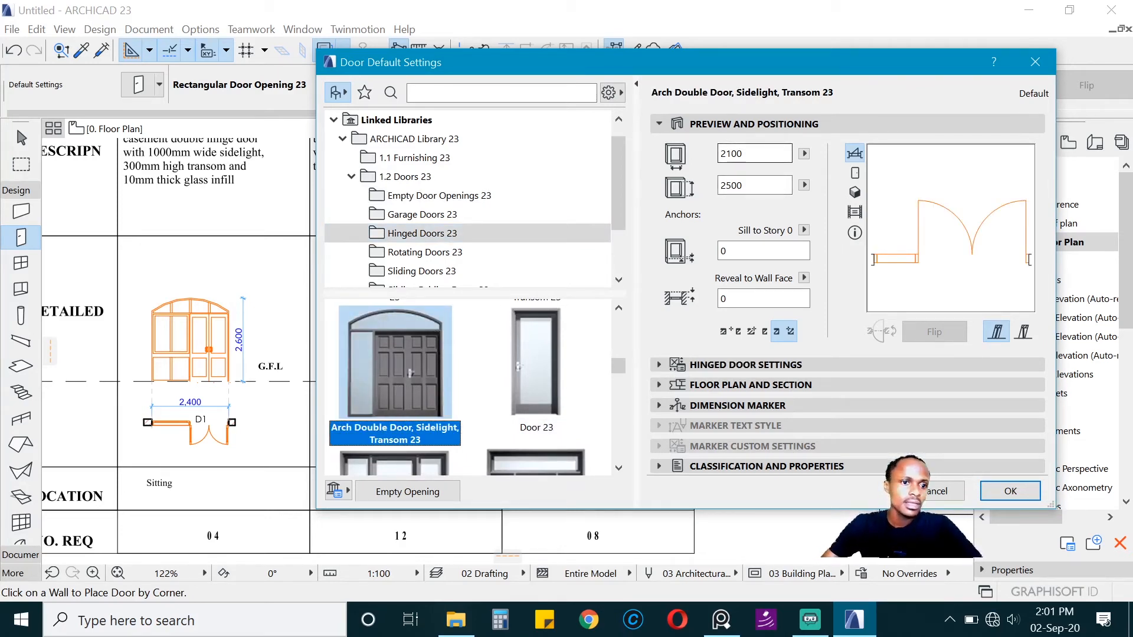
# Step: Set the arch double door's size to 2400 mm wide and 2600 mm high and open its hinged door settings
pyautogui.doubleClick(734, 154)
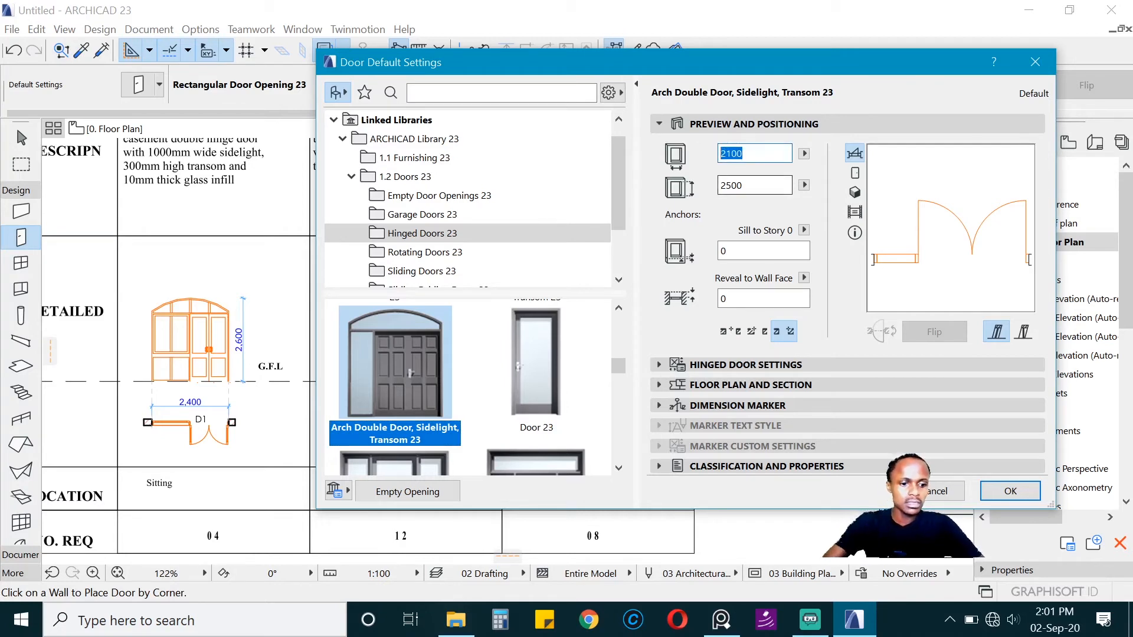
pyautogui.write('2400')
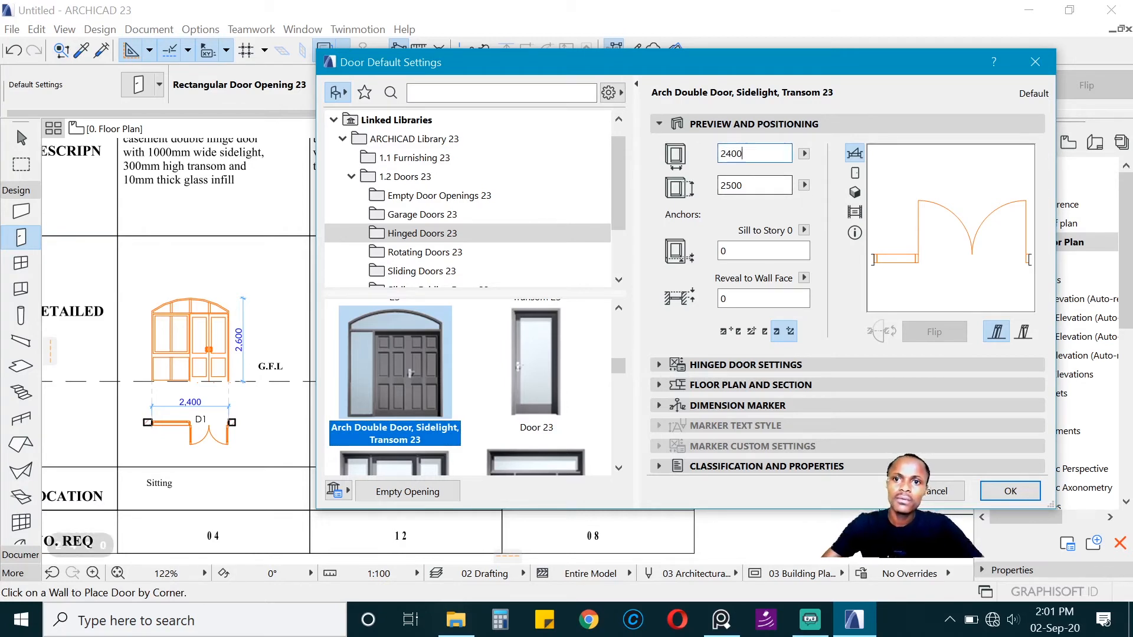
pyautogui.press('Tab')
pyautogui.write('26')
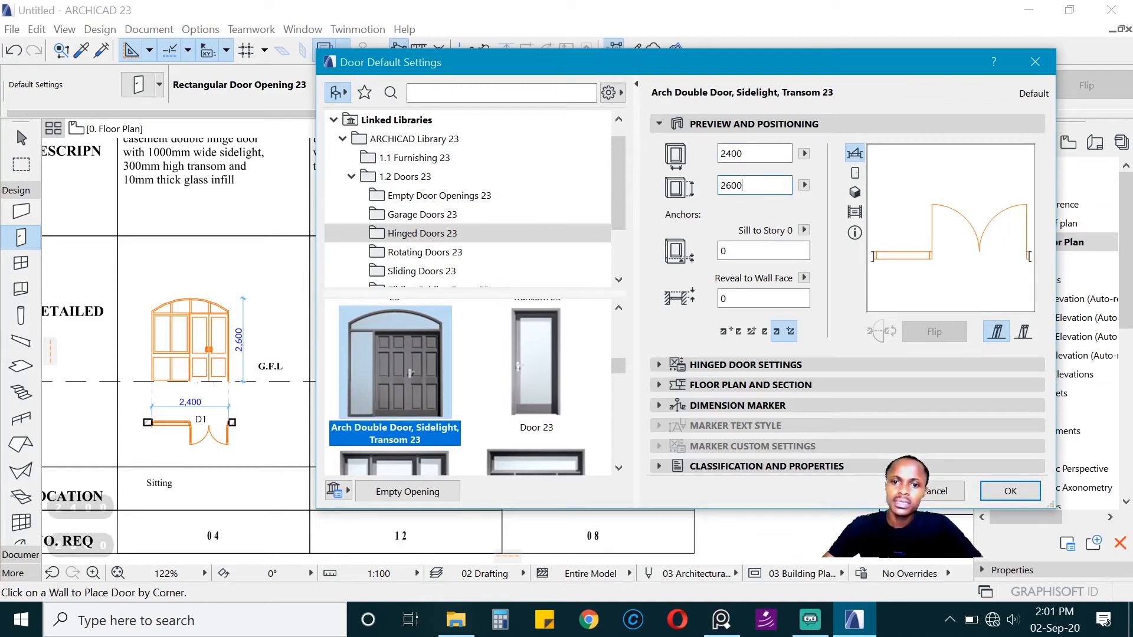
pyautogui.click(738, 365)
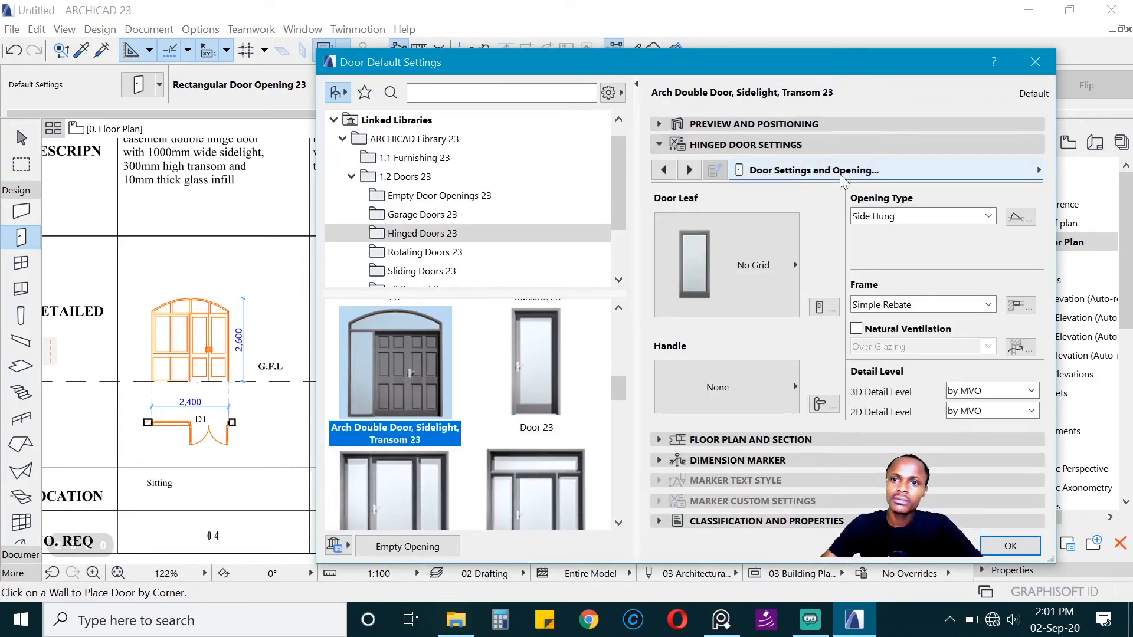
# Step: In the arch double door's shape settings, enable the sidelight horizontal division and set its height to 750 mm
pyautogui.click(875, 173)
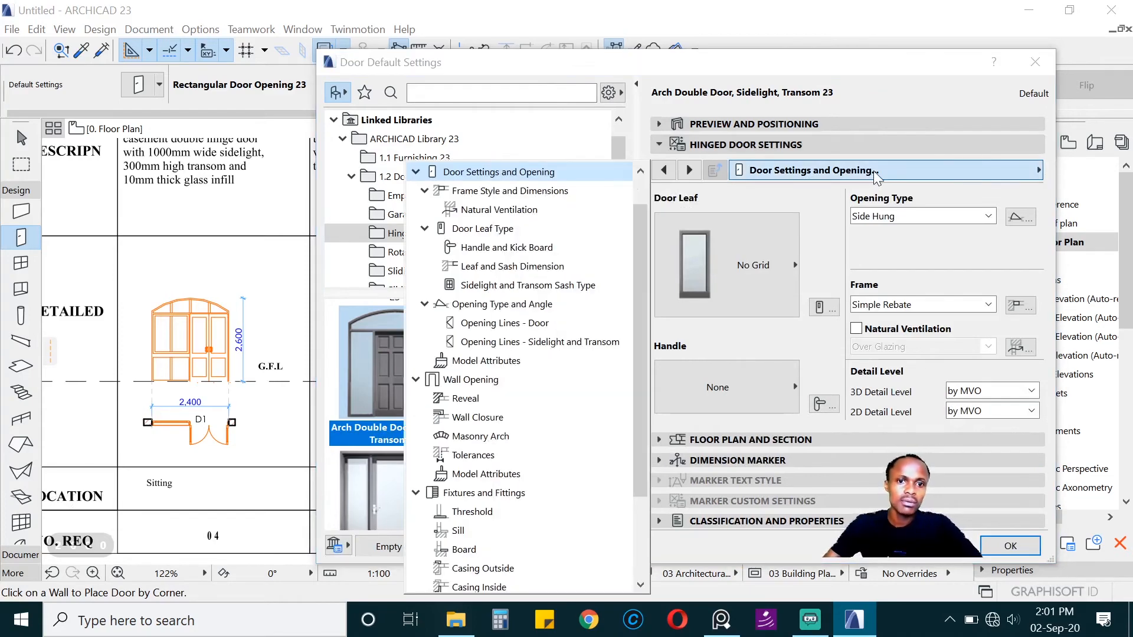
pyautogui.click(510, 191)
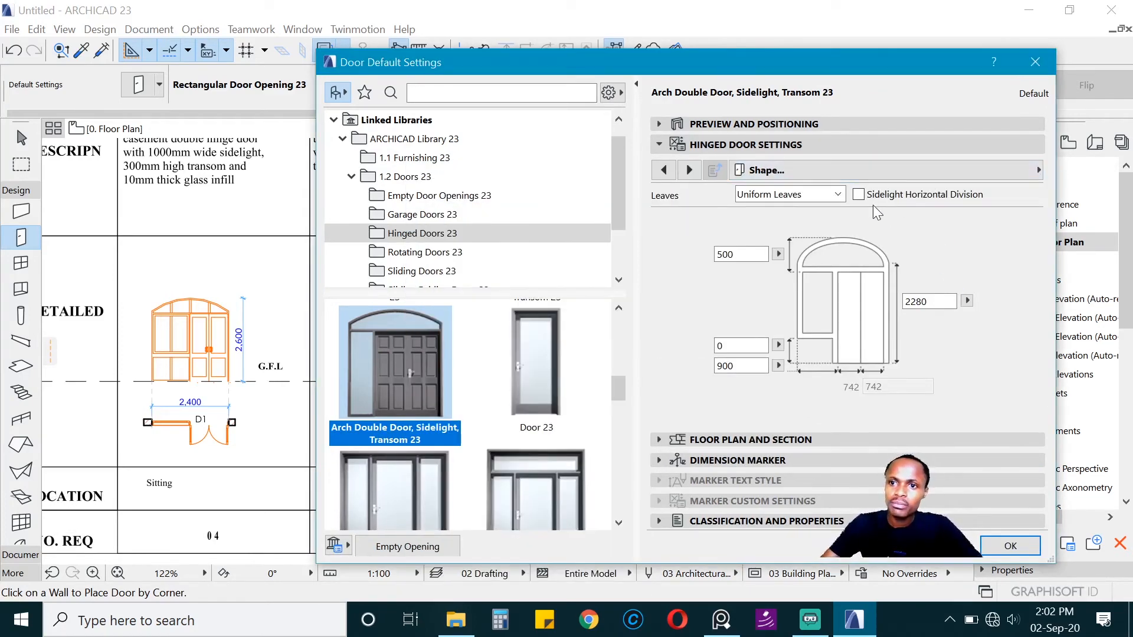
pyautogui.click(858, 195)
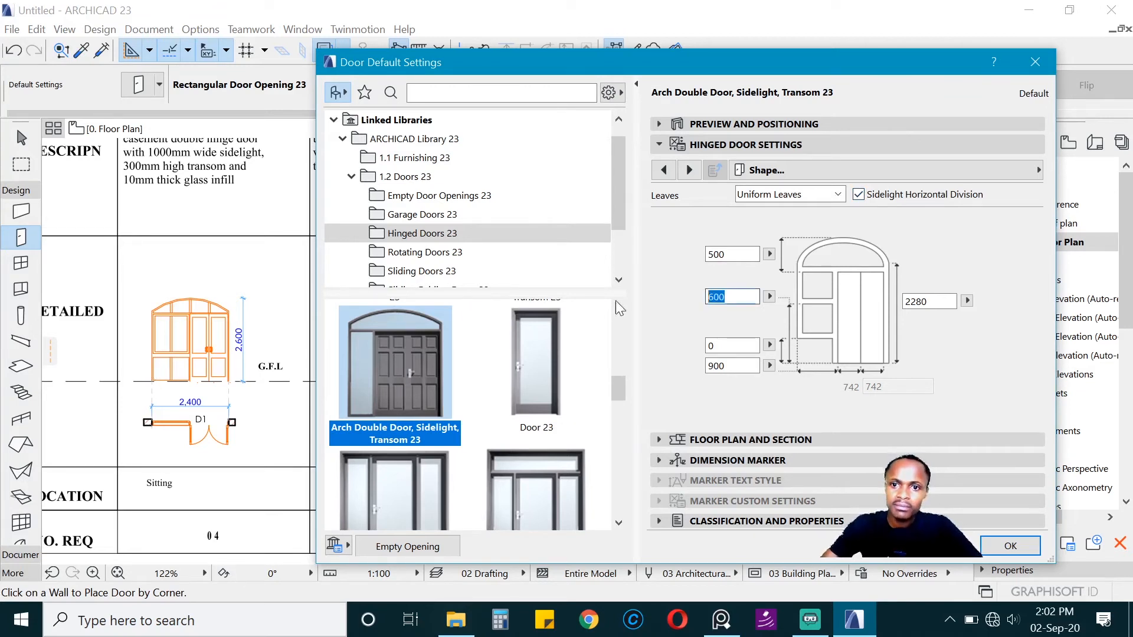
pyautogui.write('750')
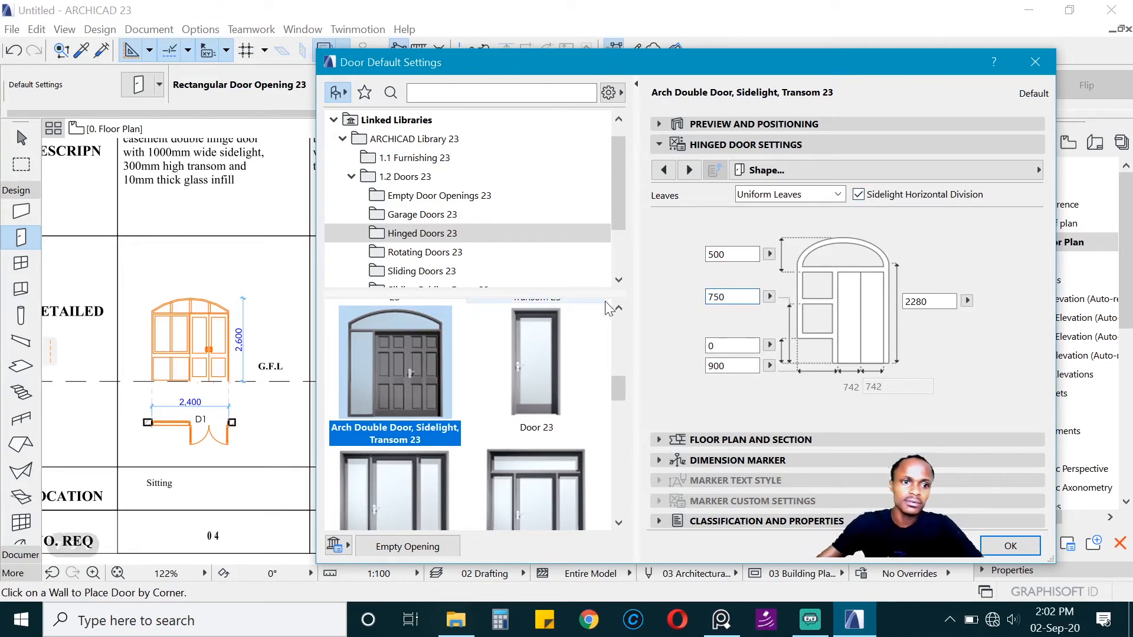
pyautogui.click(652, 364)
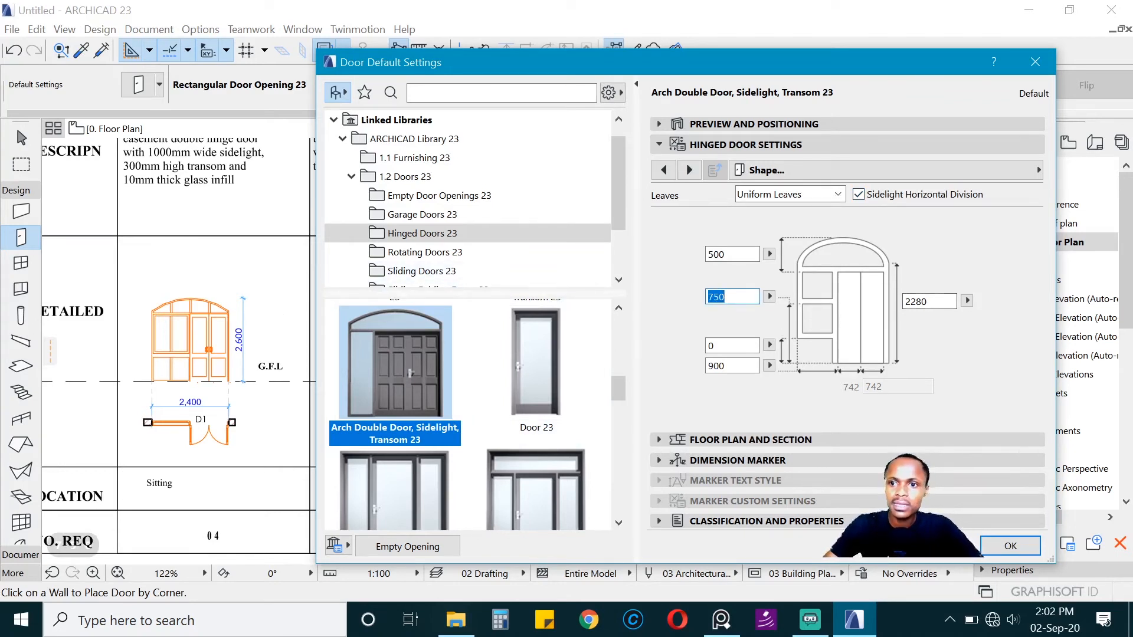
# Step: Set the height dimension beside the door leaves to 2400 mm and the sidelight width to 1200 mm
pyautogui.press('Tab')
pyautogui.write('2')
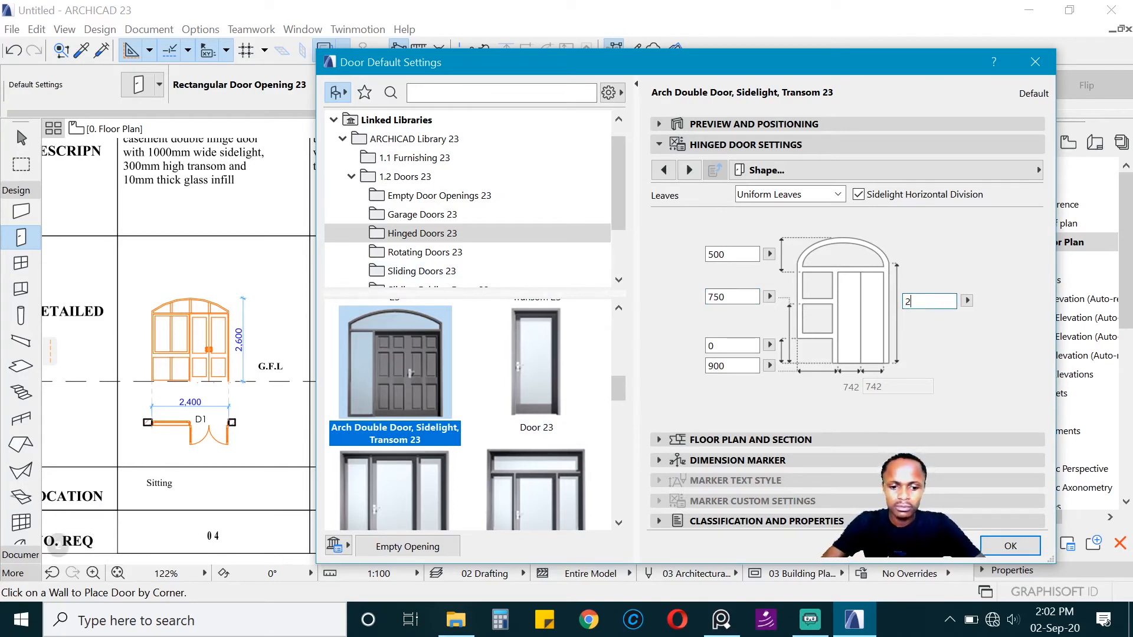
pyautogui.click(886, 260)
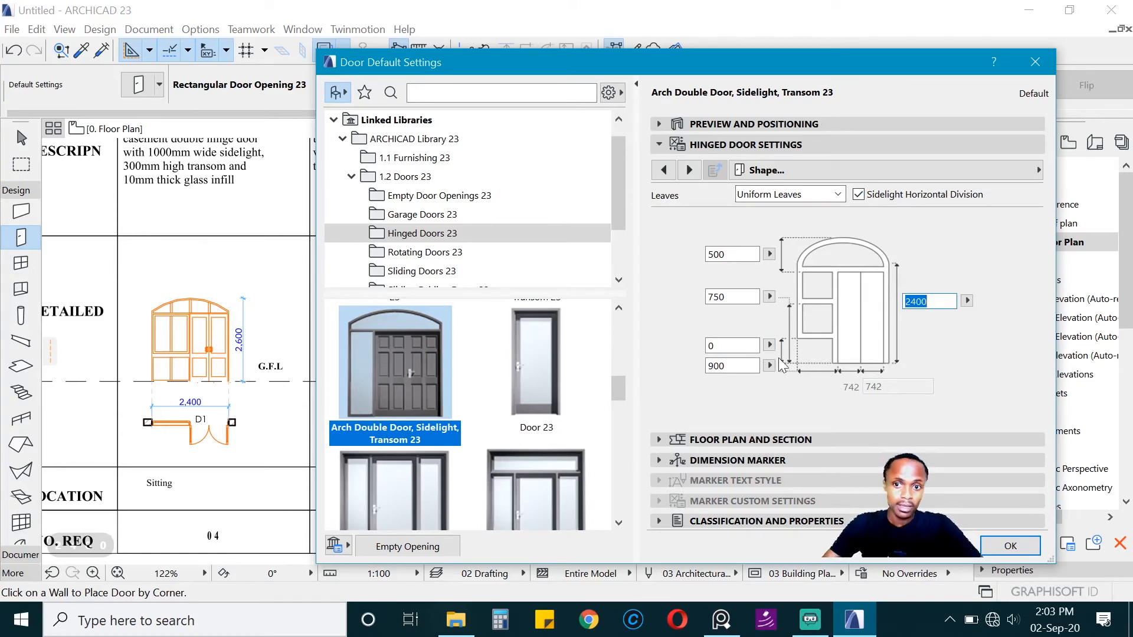
pyautogui.click(732, 367)
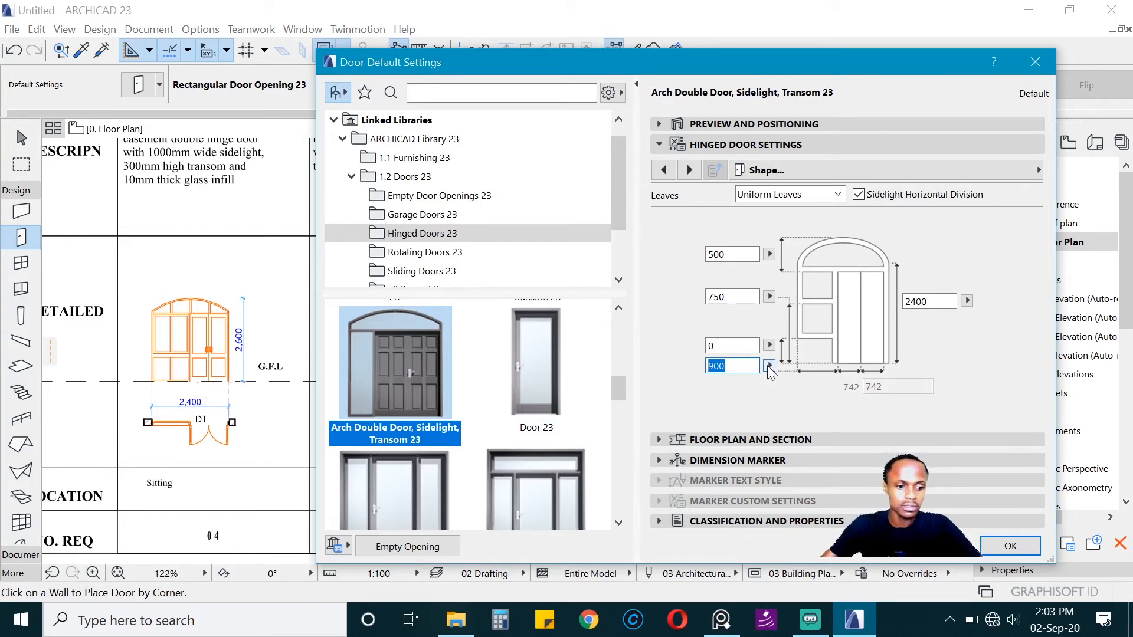
pyautogui.write('1200')
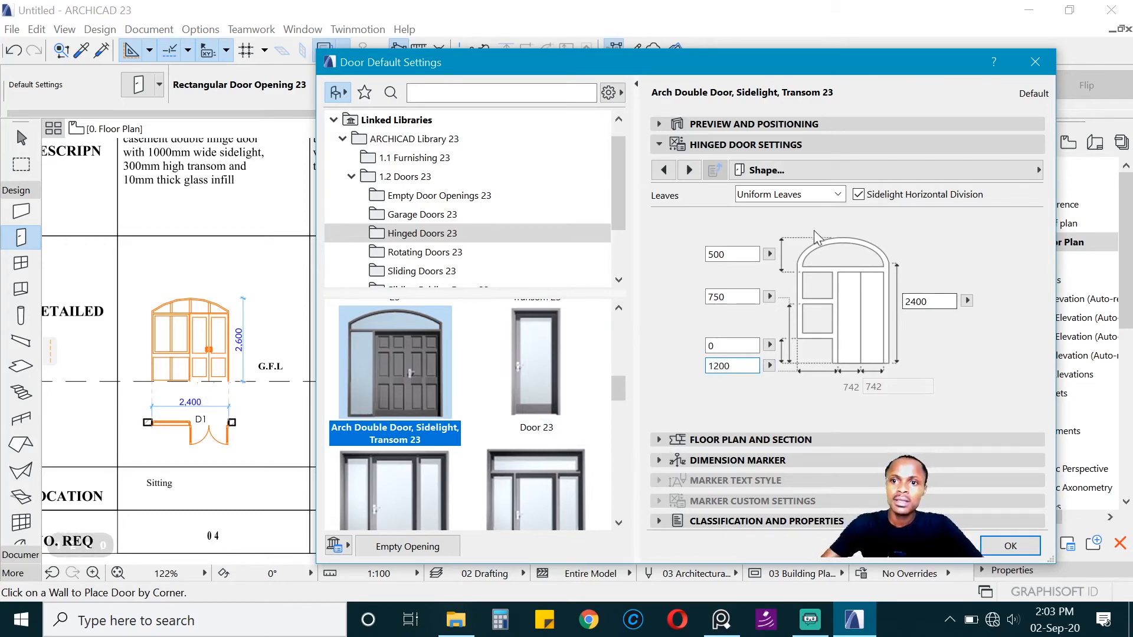
pyautogui.press('Return')
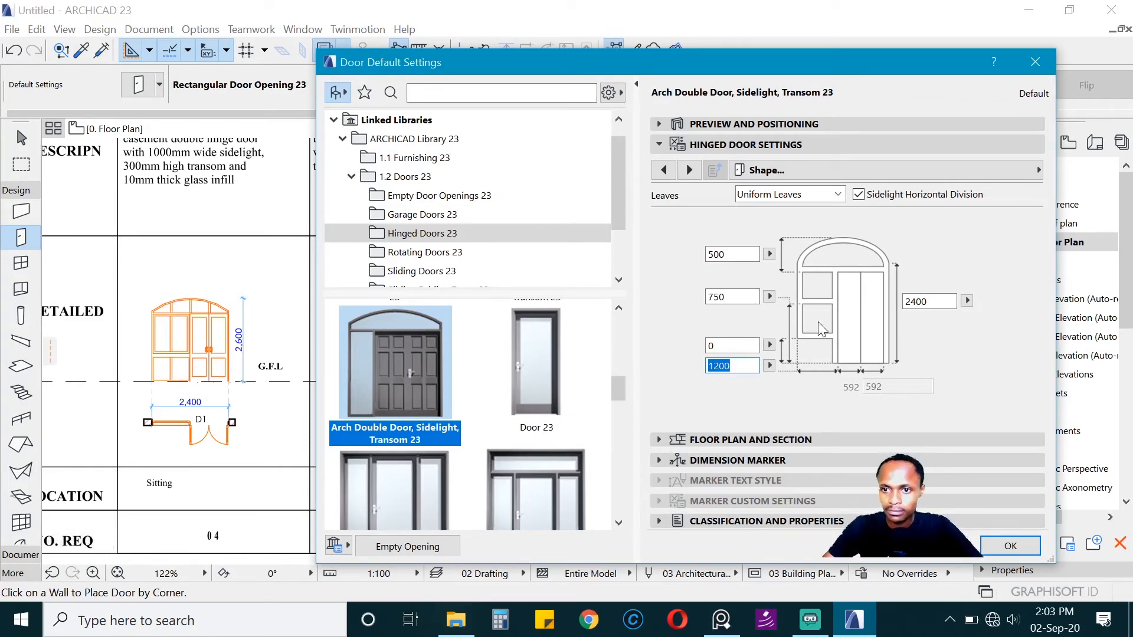
# Step: Give the door's Sidelight sash an H-V Grid with 1 pane vertically
pyautogui.click(817, 169)
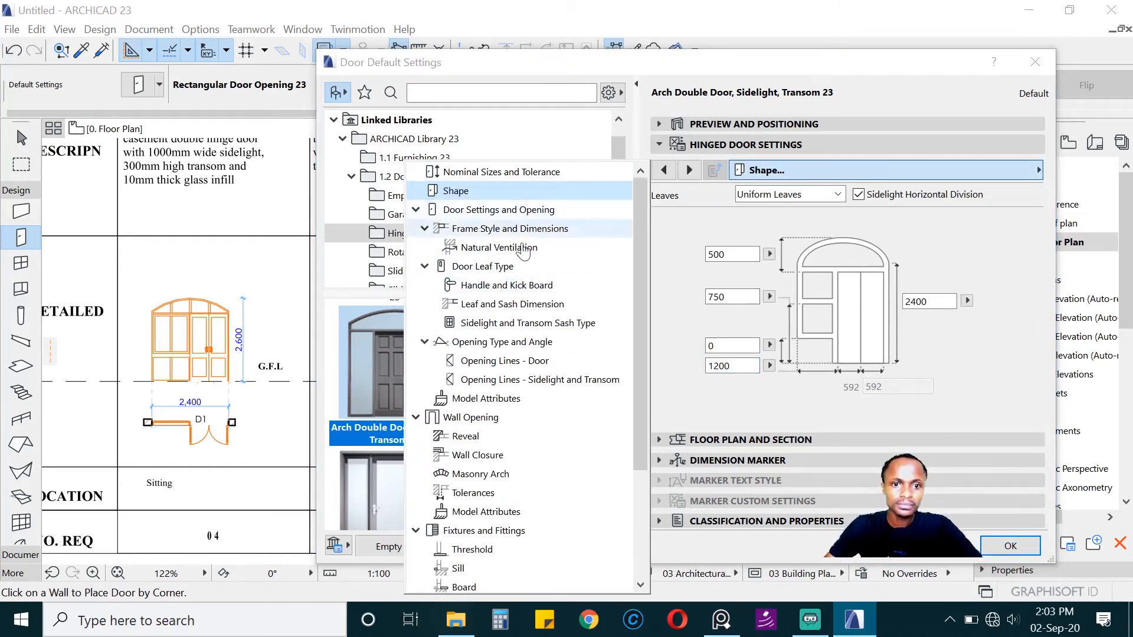
pyautogui.click(523, 323)
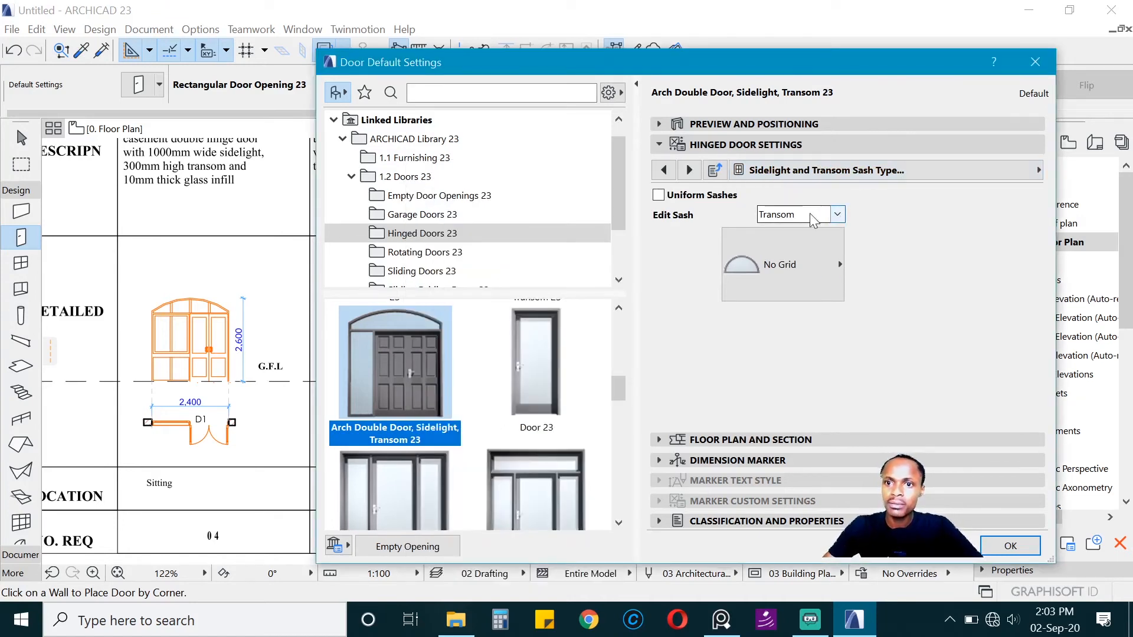
pyautogui.click(837, 215)
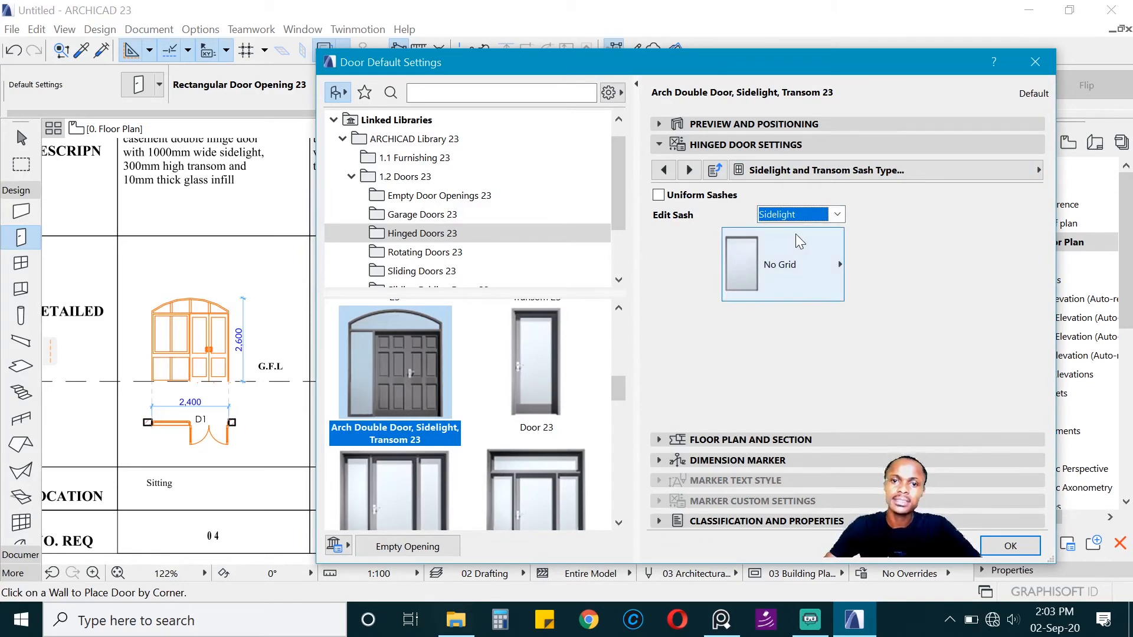
pyautogui.click(806, 268)
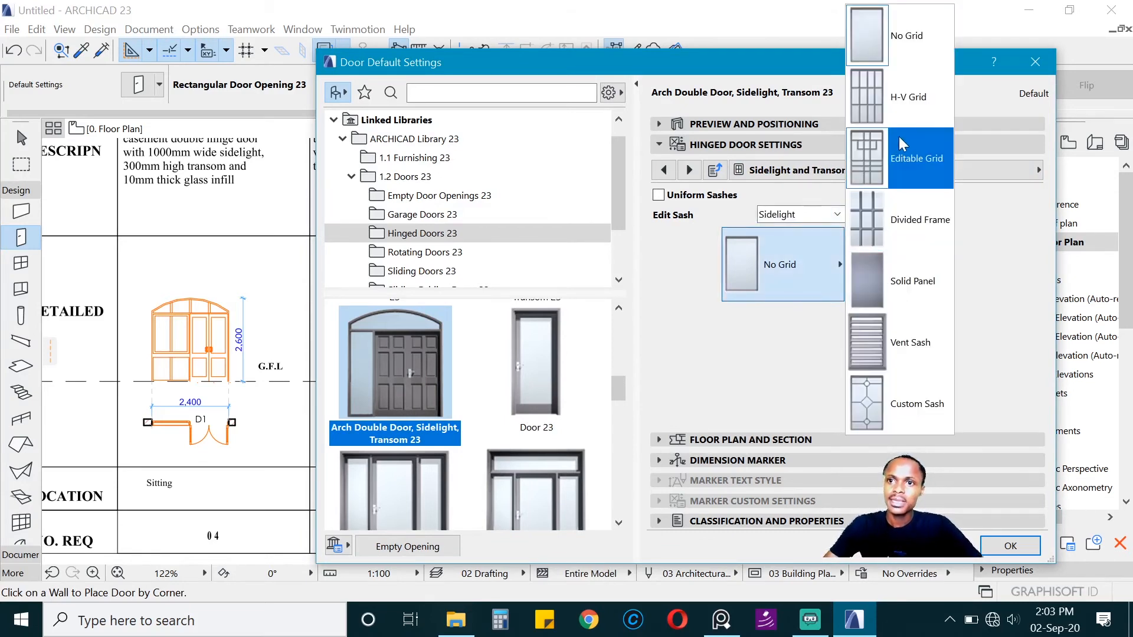
pyautogui.click(898, 109)
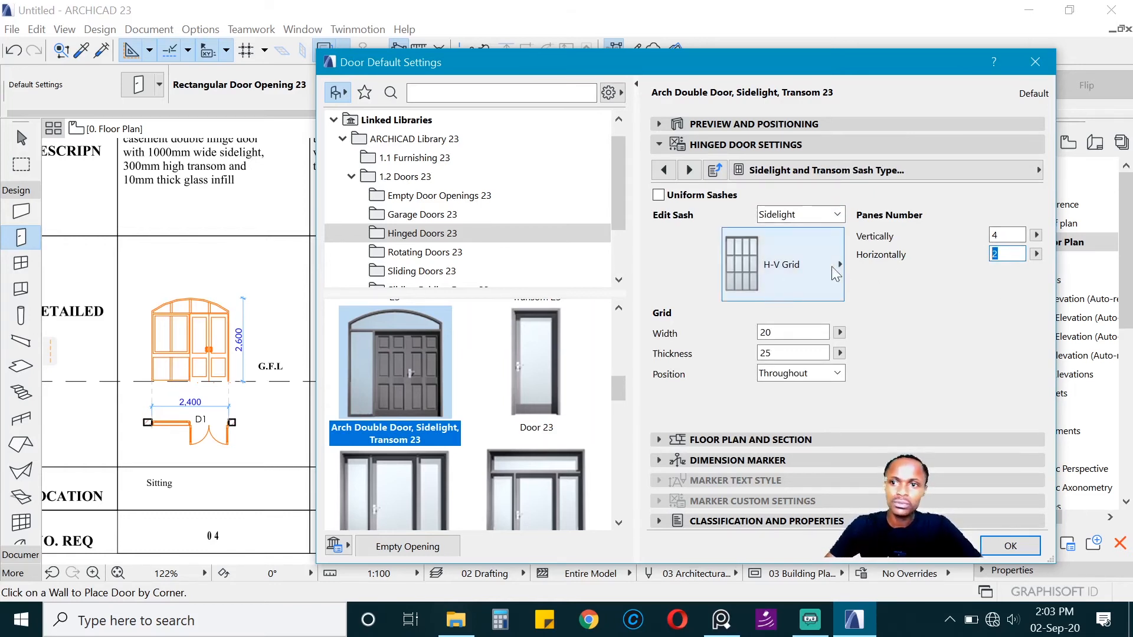
pyautogui.write('1')
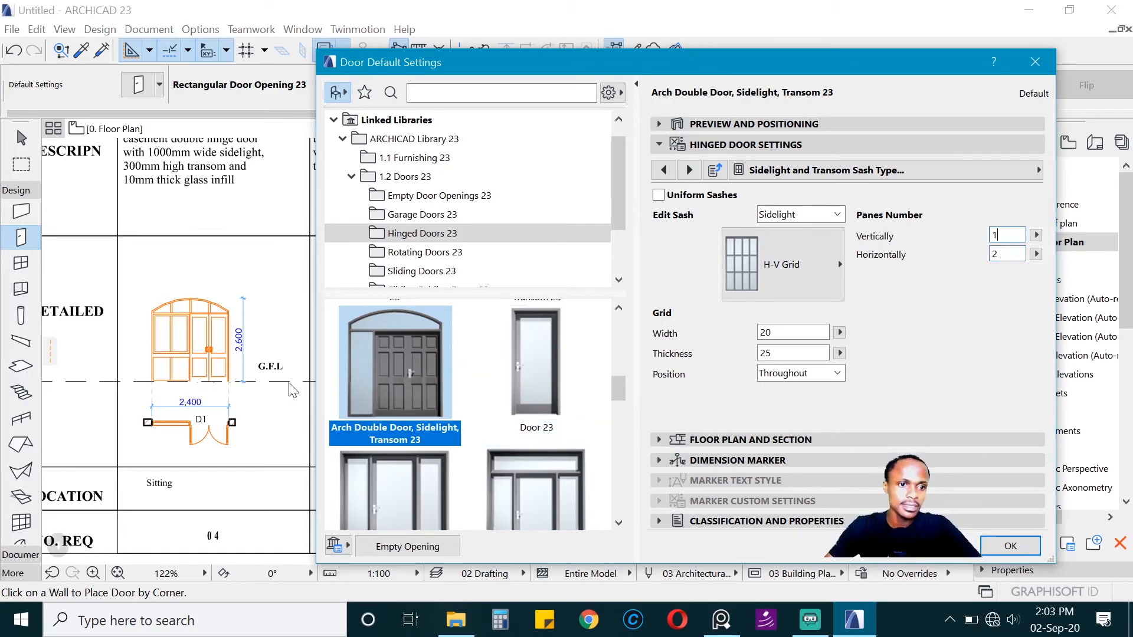
# Step: Change the Sidelight Lower sash type to H-V Grid
pyautogui.click(836, 214)
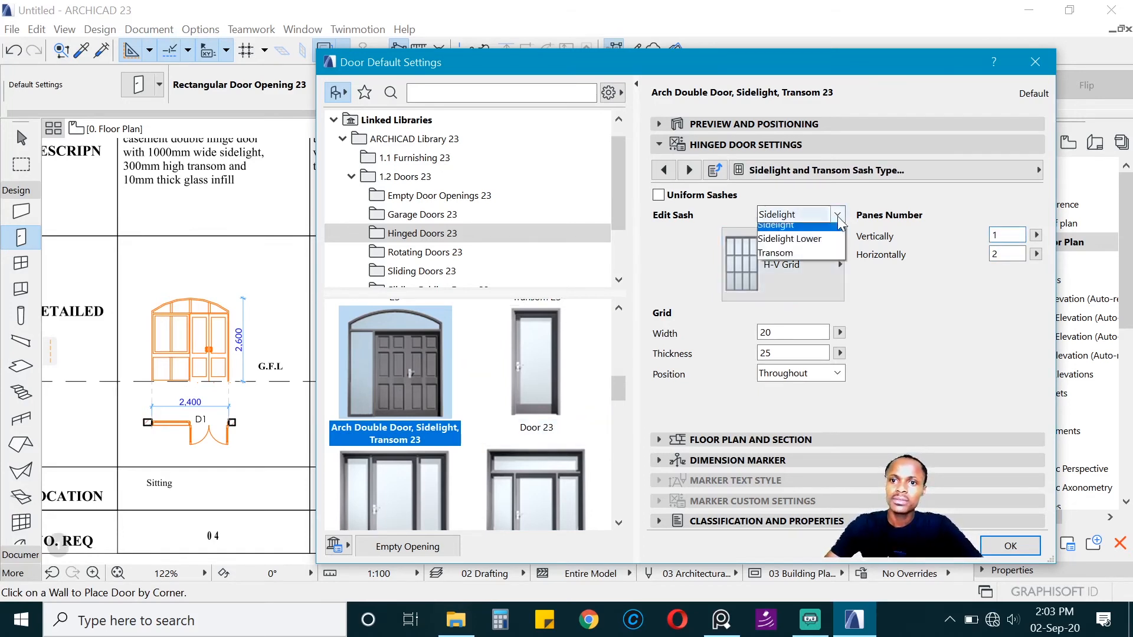
pyautogui.click(787, 235)
pyautogui.click(795, 272)
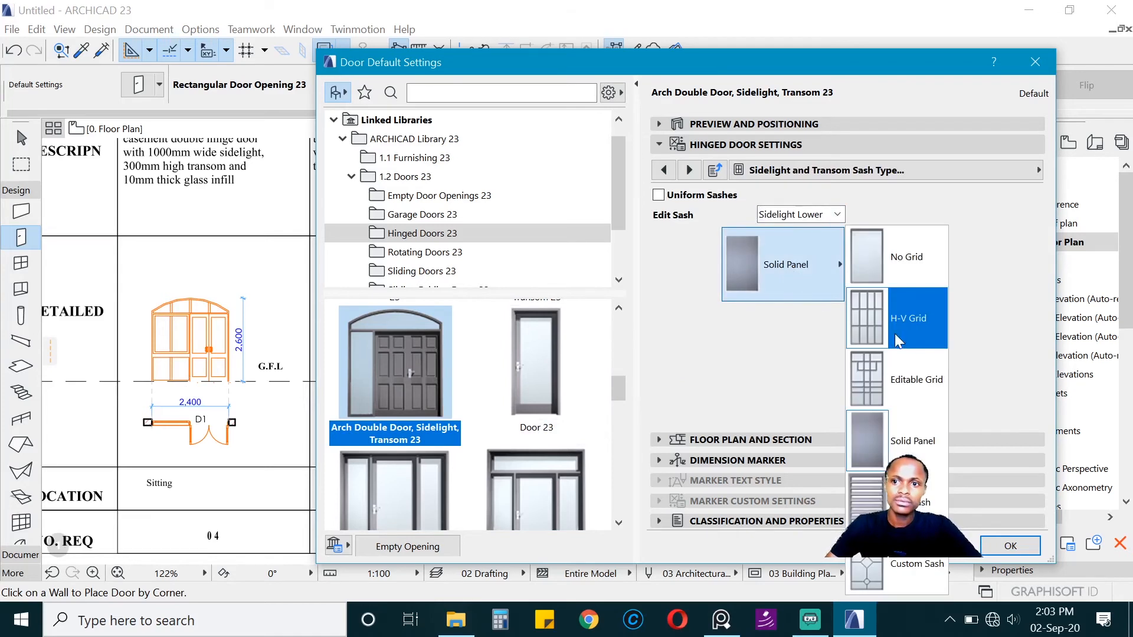
pyautogui.click(883, 335)
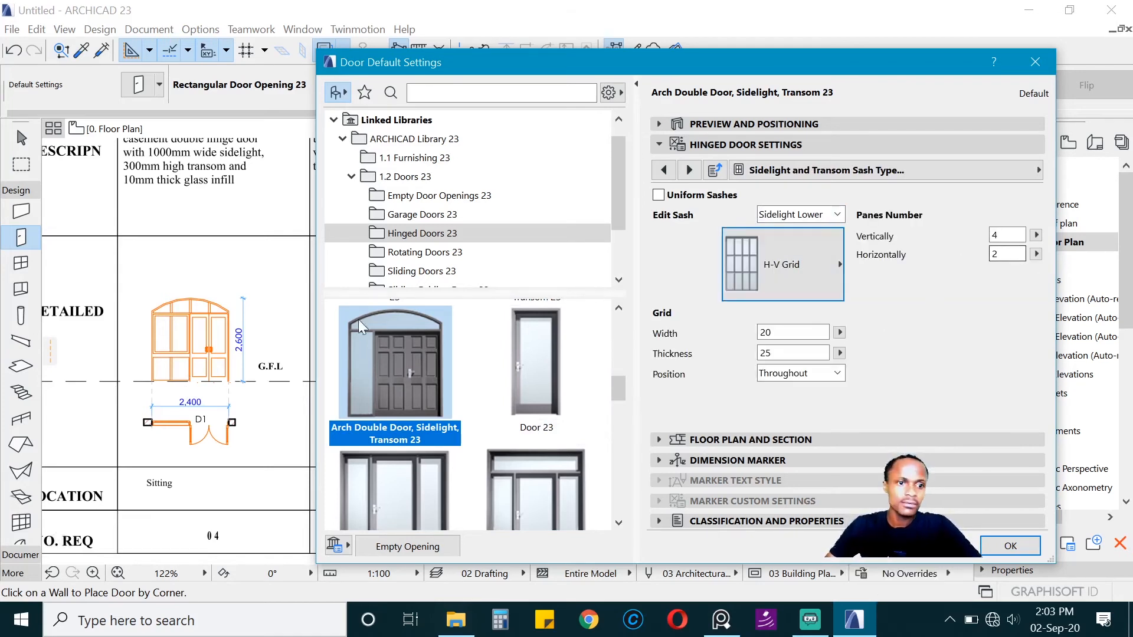
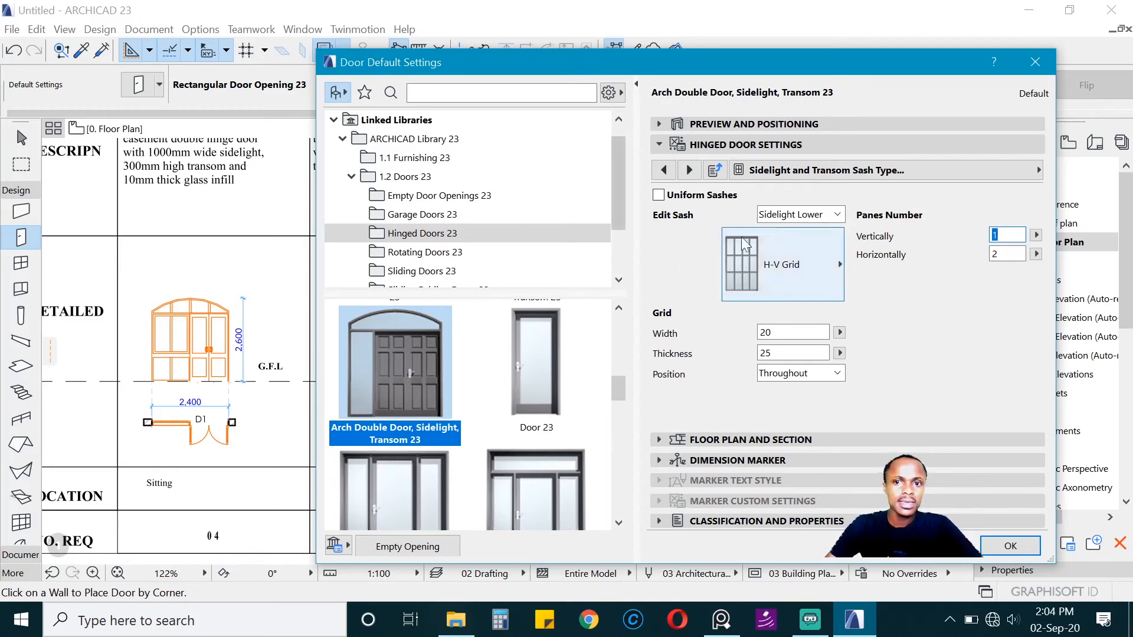
# Step: Change the door's Transom sash to H-V Grid with 4 panes horizontally and 1 pane vertically
pyautogui.click(800, 214)
pyautogui.click(787, 260)
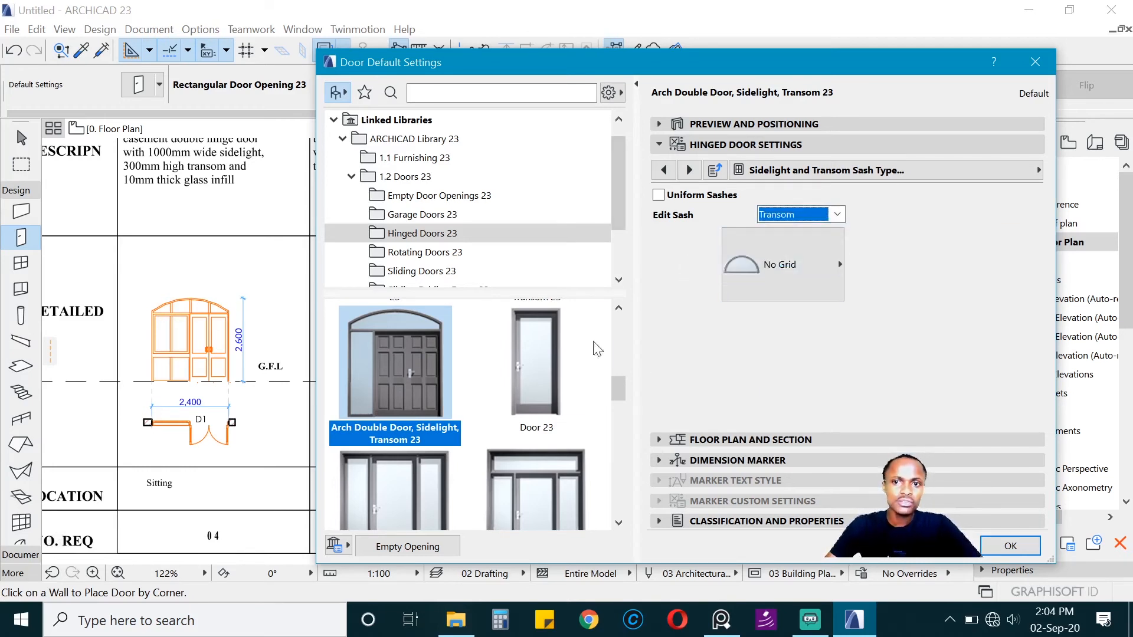
pyautogui.click(795, 263)
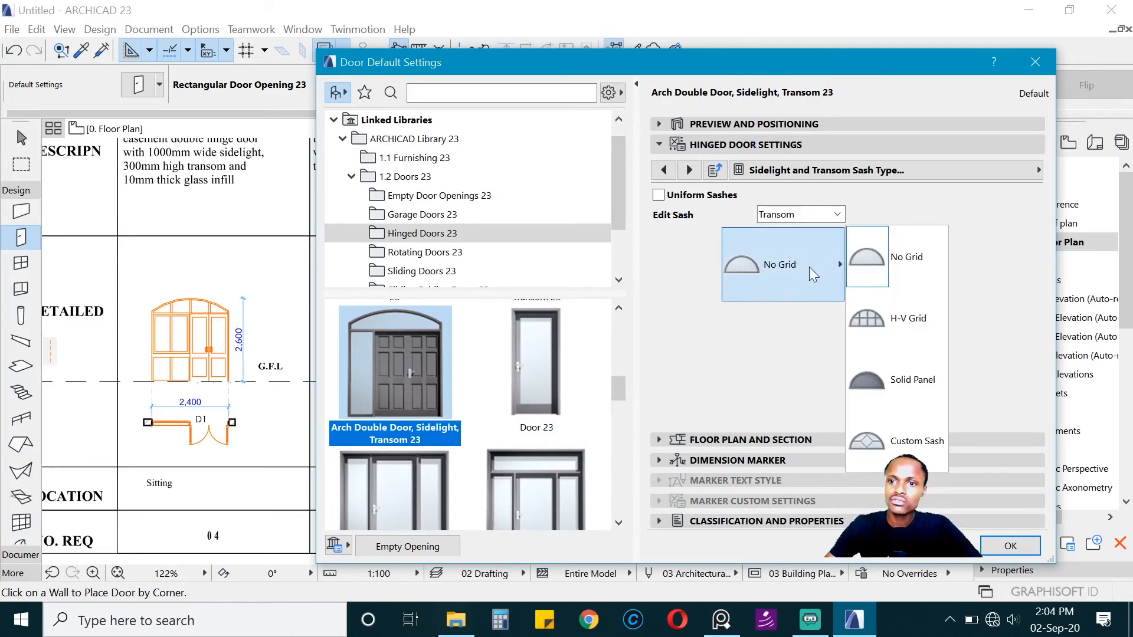
pyautogui.click(878, 321)
pyautogui.doubleClick(1003, 254)
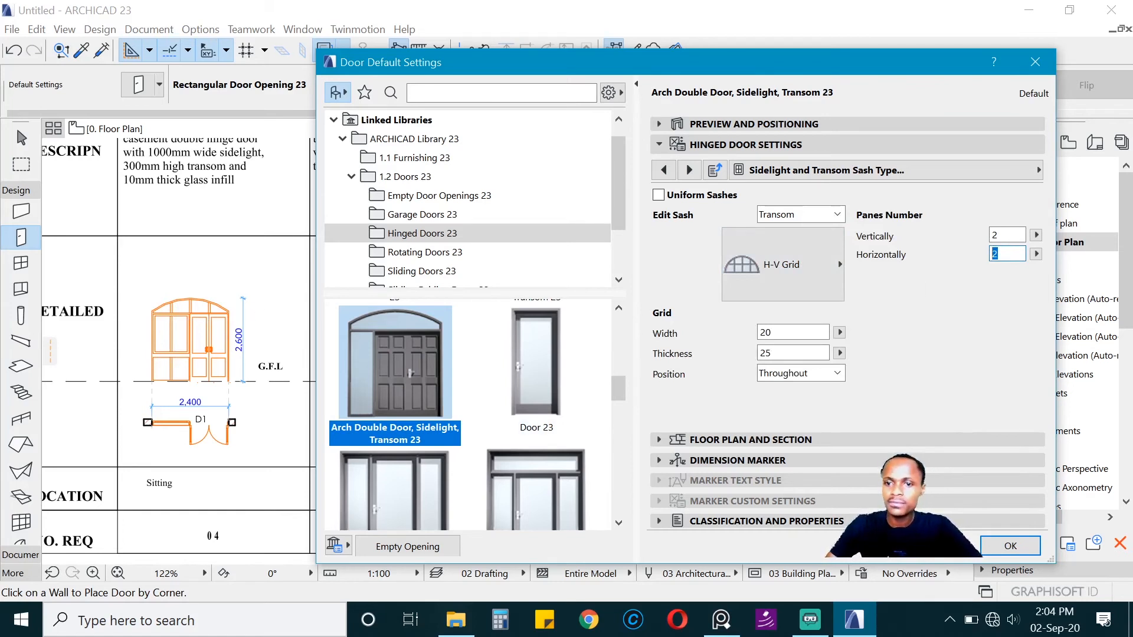
pyautogui.write('4')
pyautogui.press('Tab')
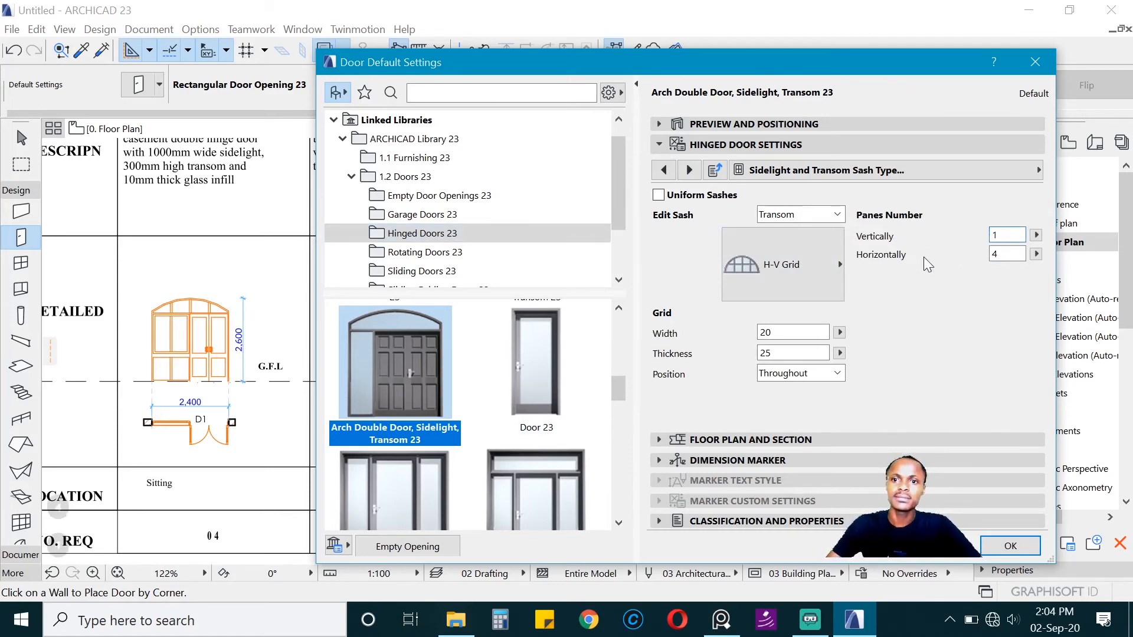
pyautogui.press('Tab')
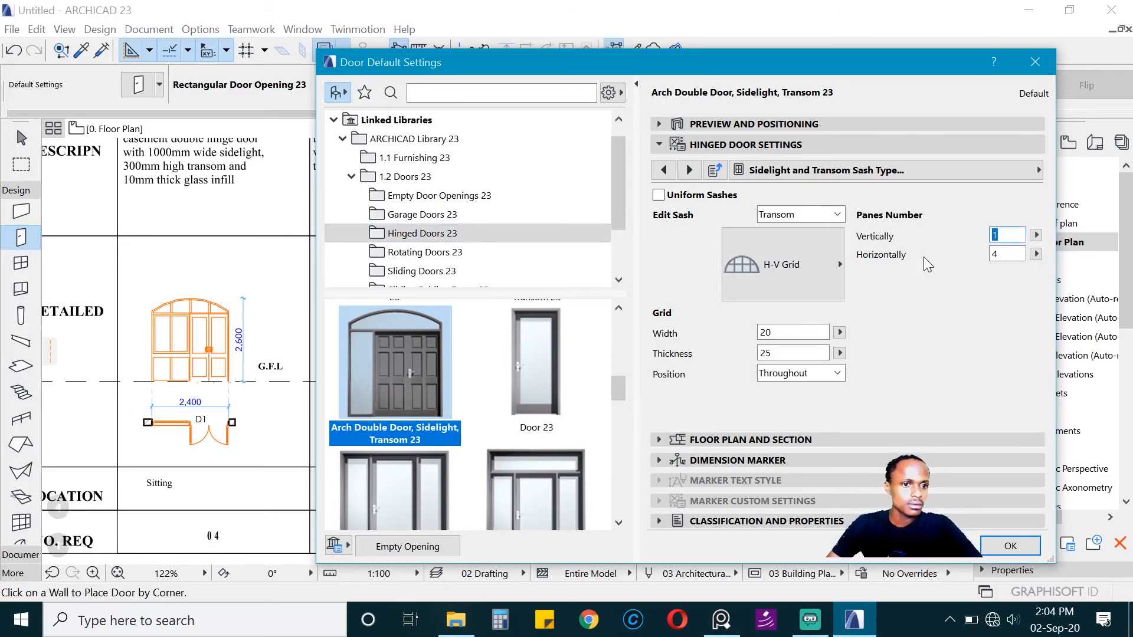
# Step: Choose Style 40 as the door leaf type for the arch double door
pyautogui.click(861, 170)
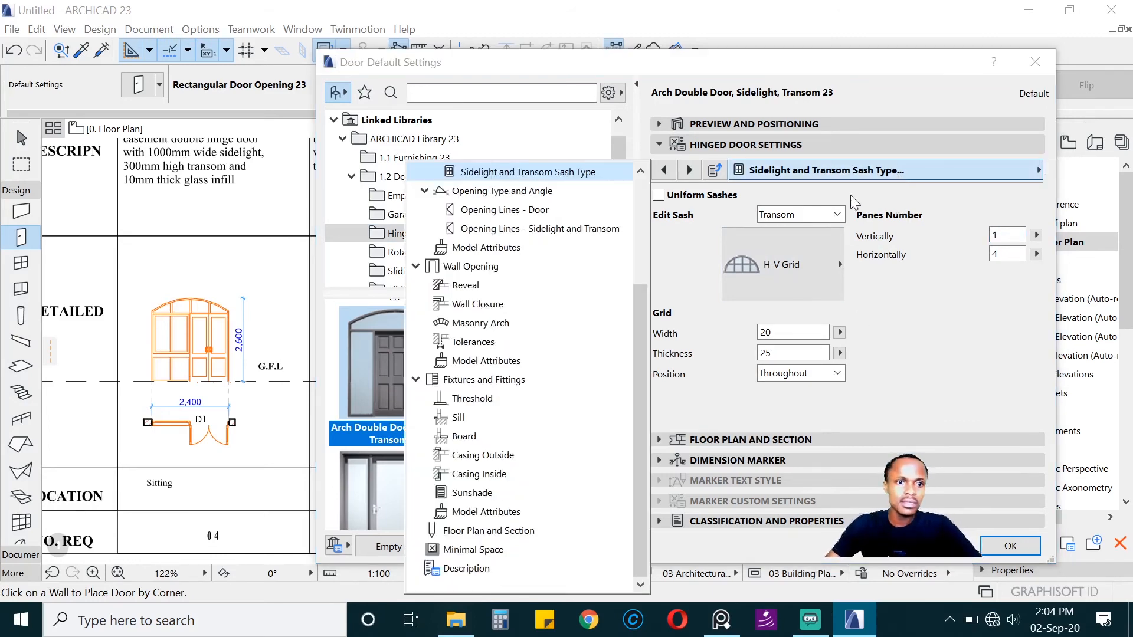
pyautogui.scroll(3, 489, 307)
pyautogui.click(512, 269)
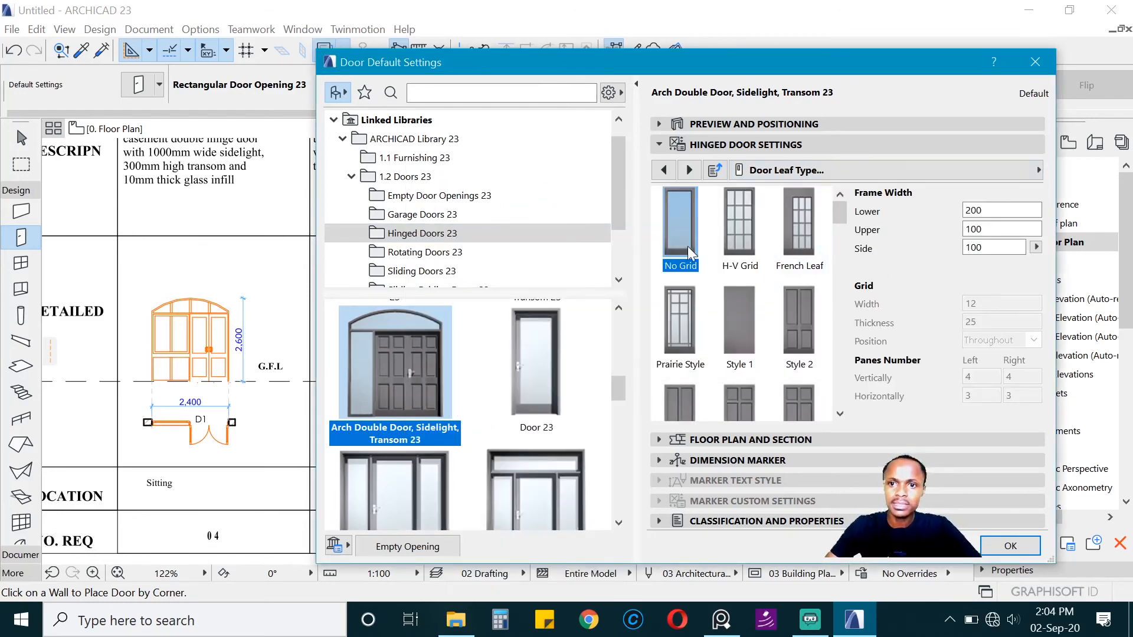
pyautogui.scroll(-10, 748, 344)
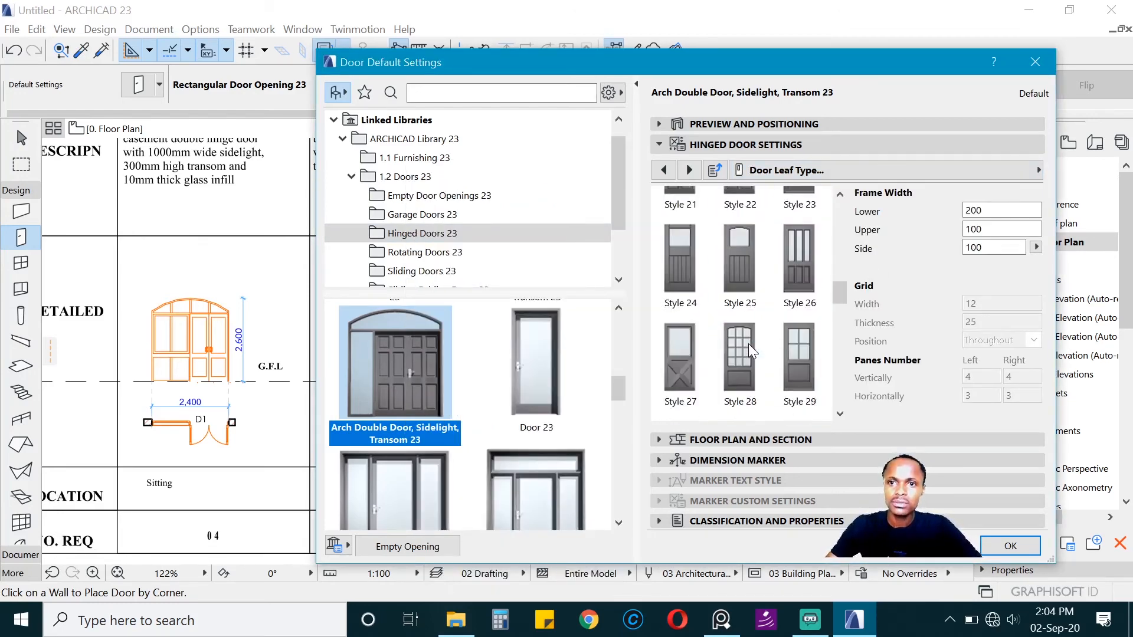
pyautogui.scroll(-6, 786, 341)
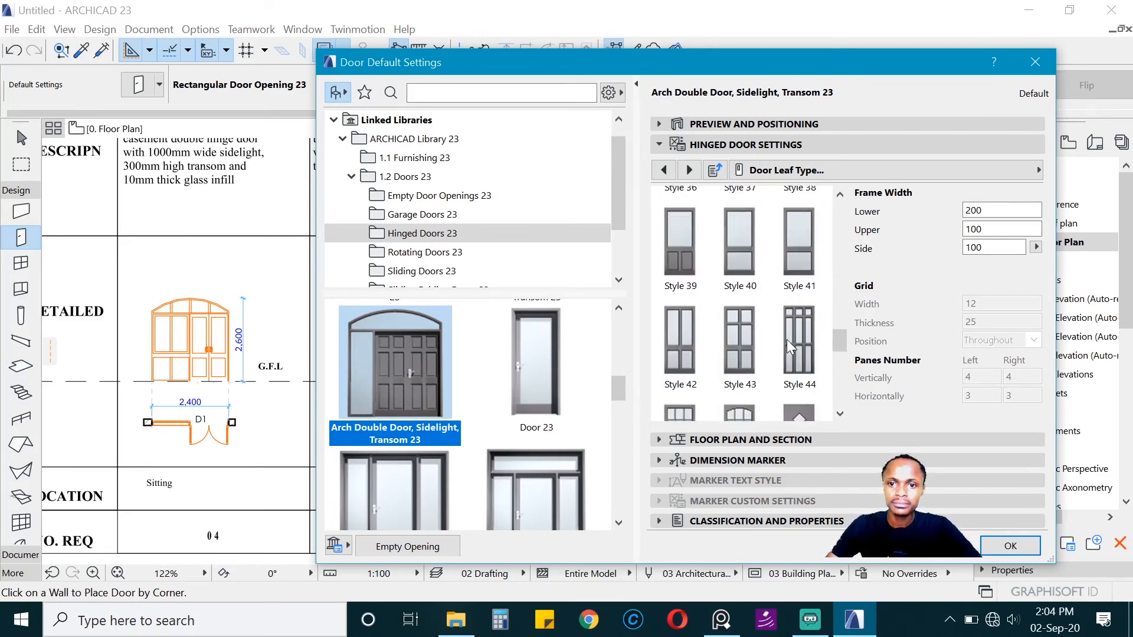
pyautogui.scroll(-3, 787, 344)
pyautogui.scroll(6, 787, 338)
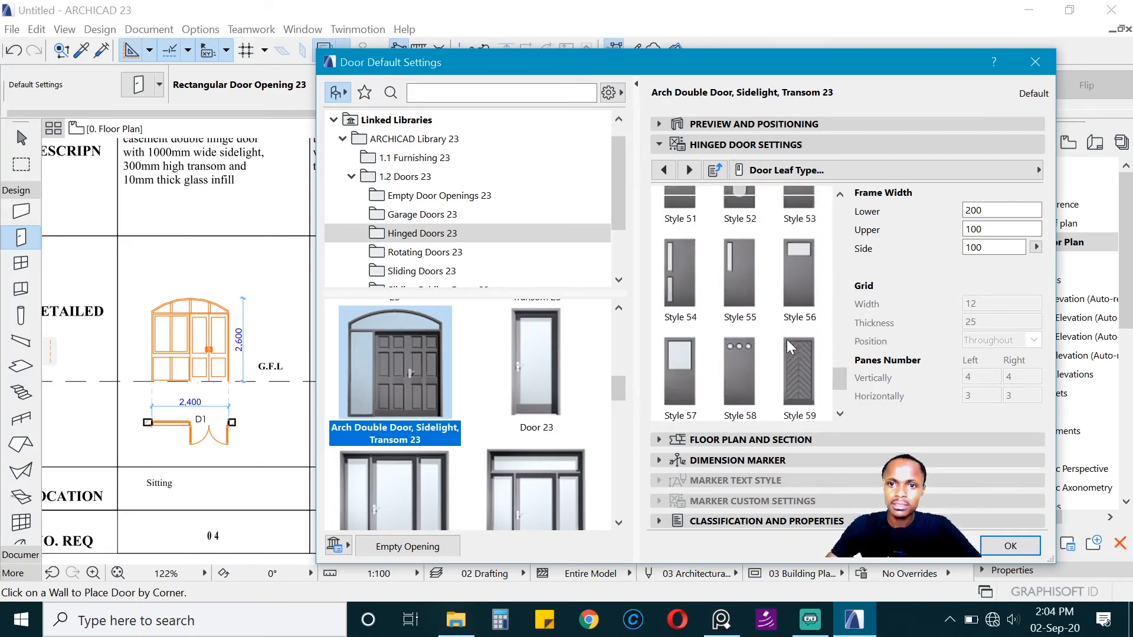
pyautogui.click(721, 282)
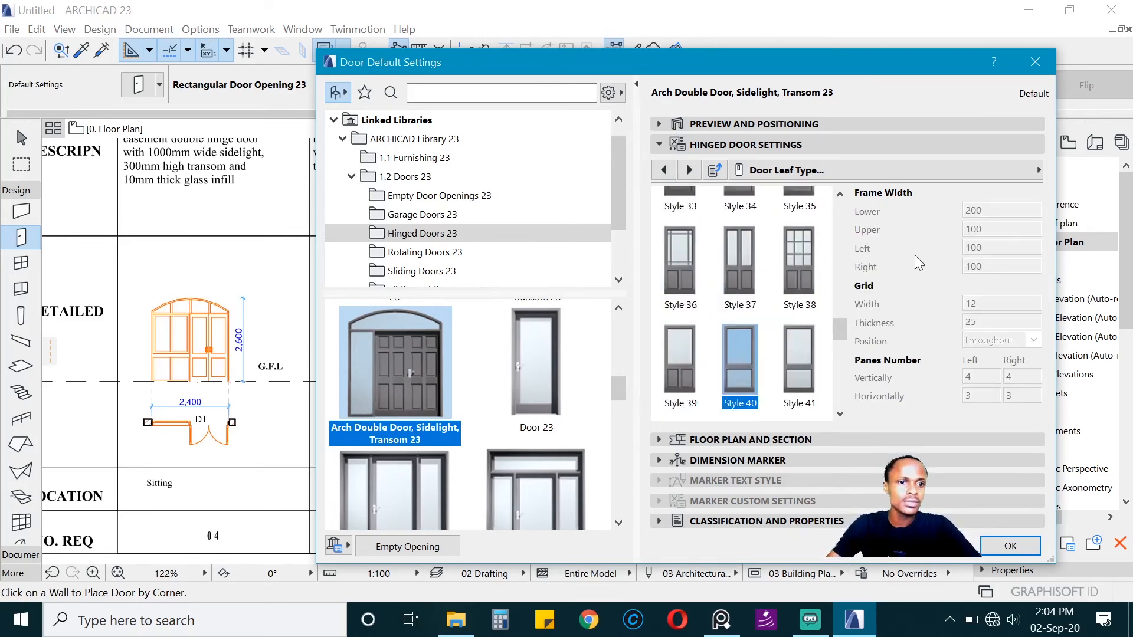
# Step: Assign Handle 1 to both Leaf 1 and Leaf 2 and accept the door settings
pyautogui.click(689, 170)
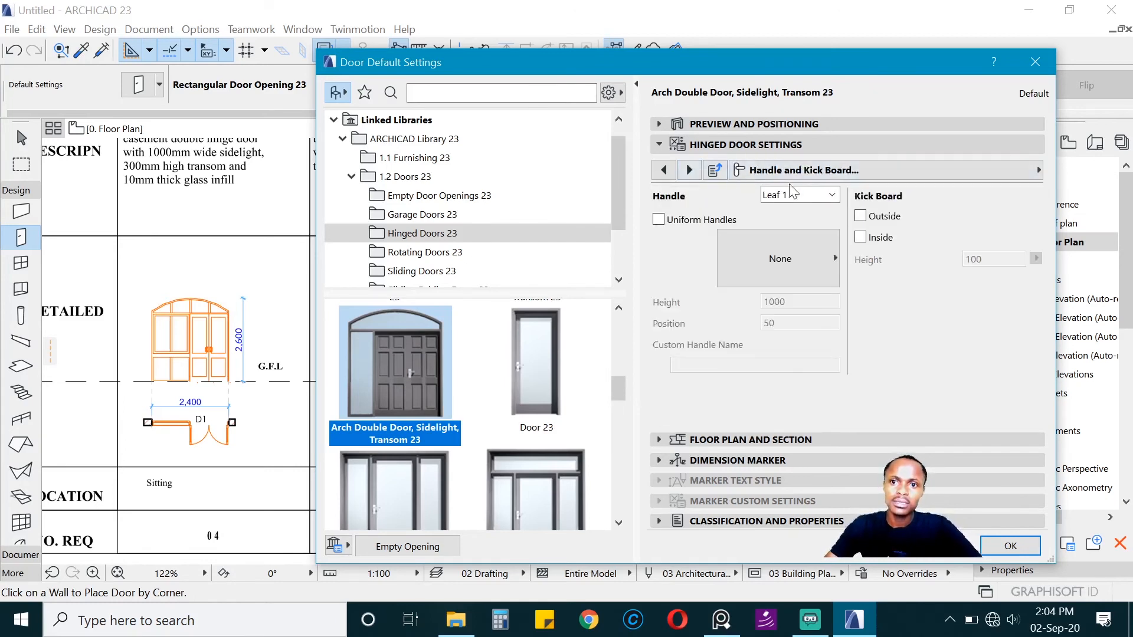
pyautogui.click(806, 242)
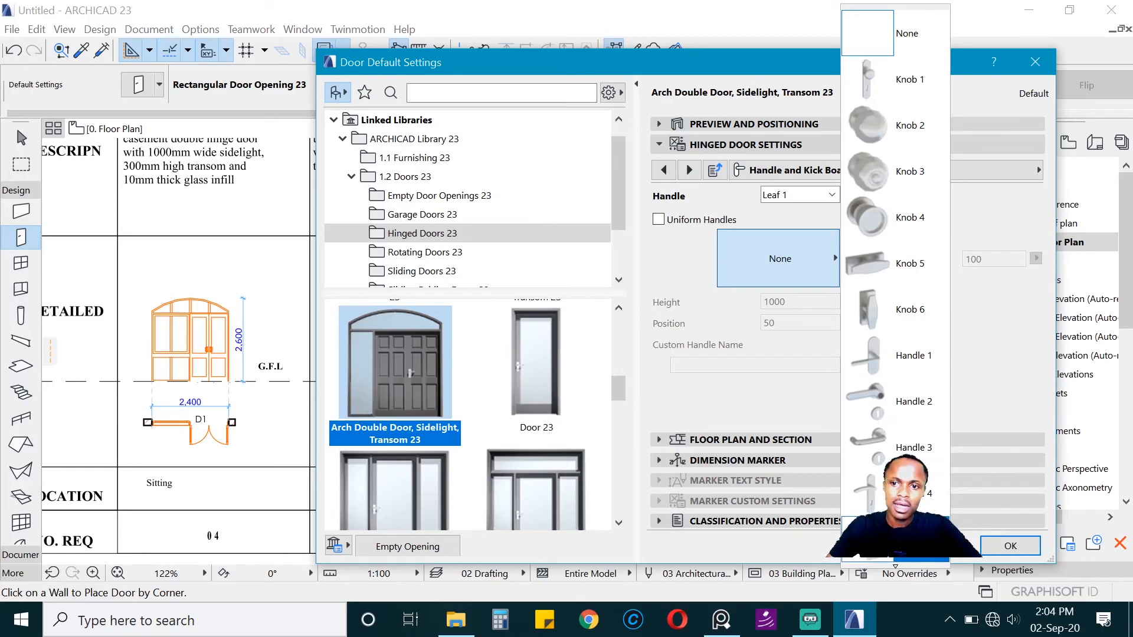
pyautogui.click(891, 355)
pyautogui.click(807, 195)
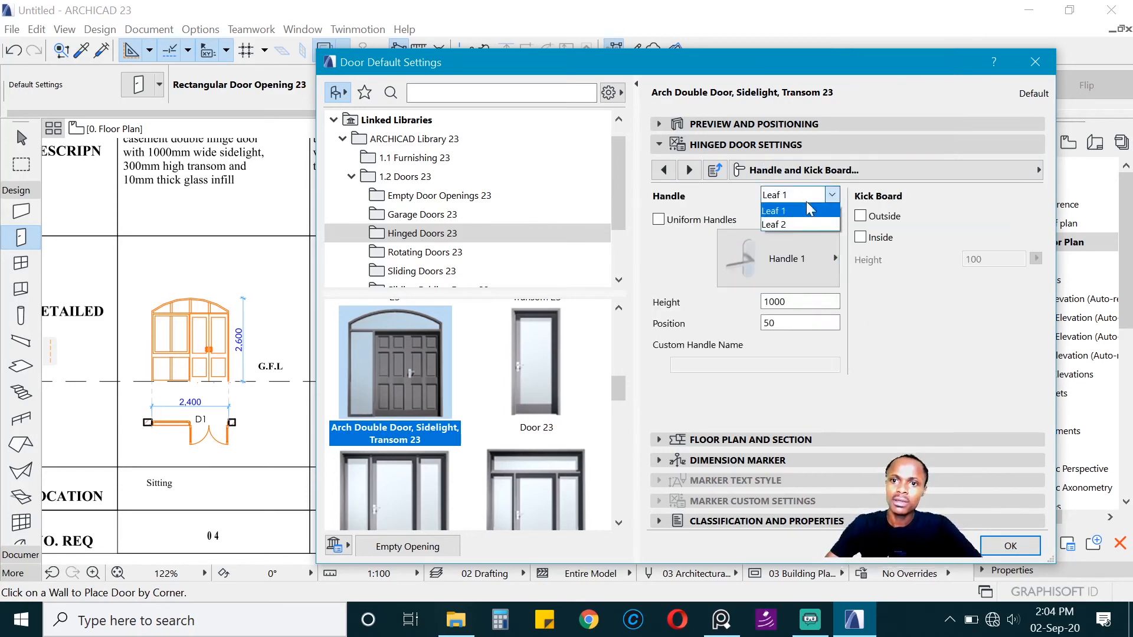
pyautogui.click(787, 226)
pyautogui.click(777, 240)
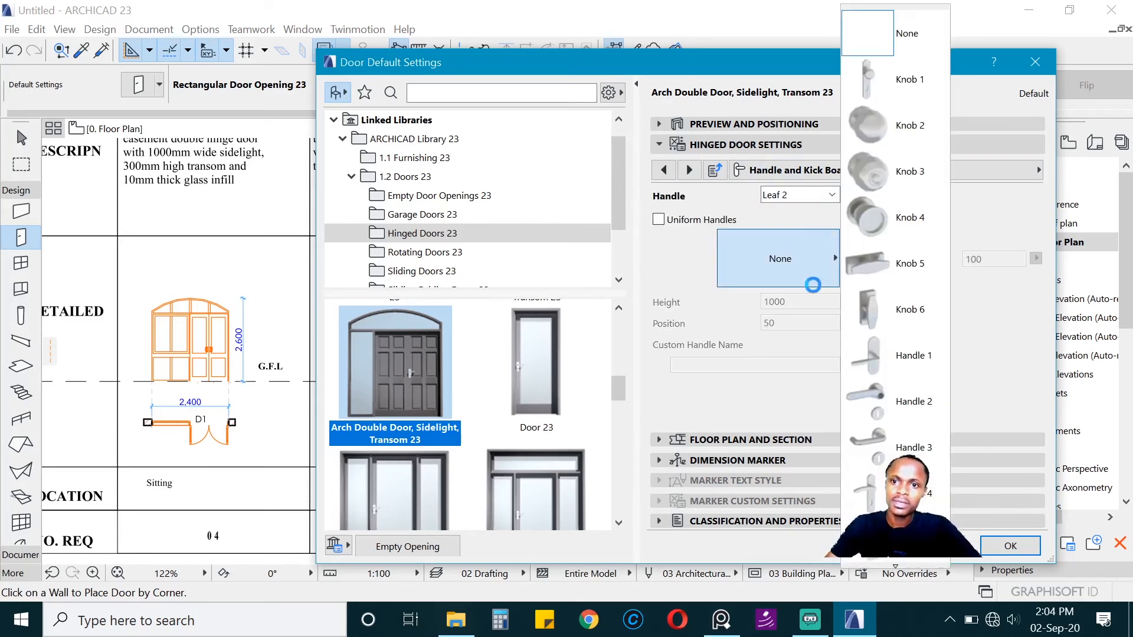
pyautogui.click(893, 352)
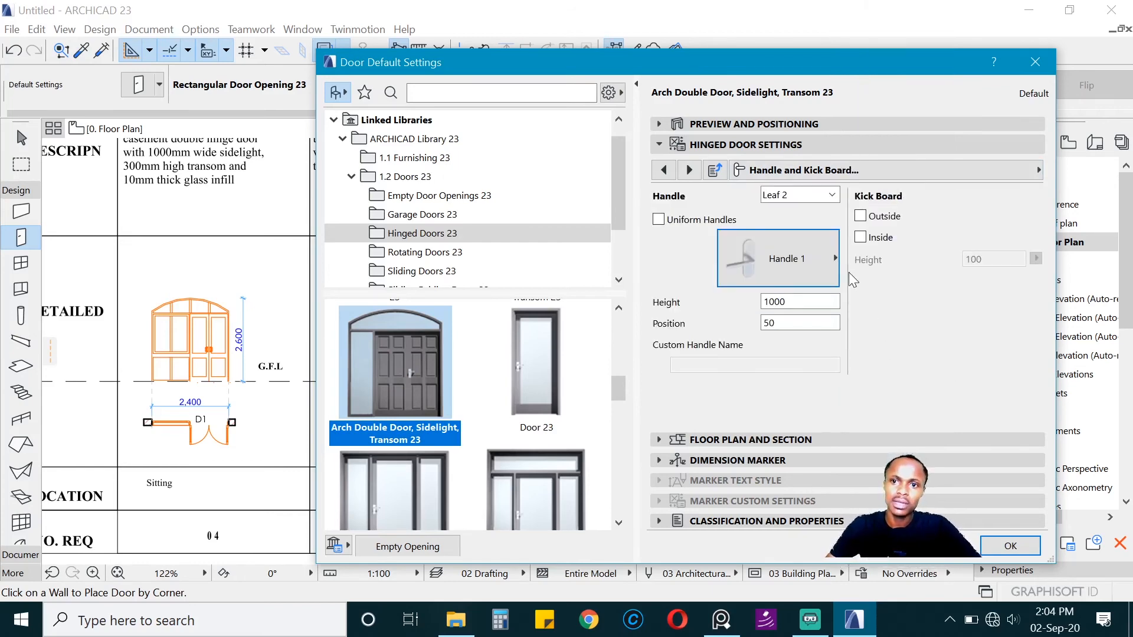
pyautogui.click(1010, 546)
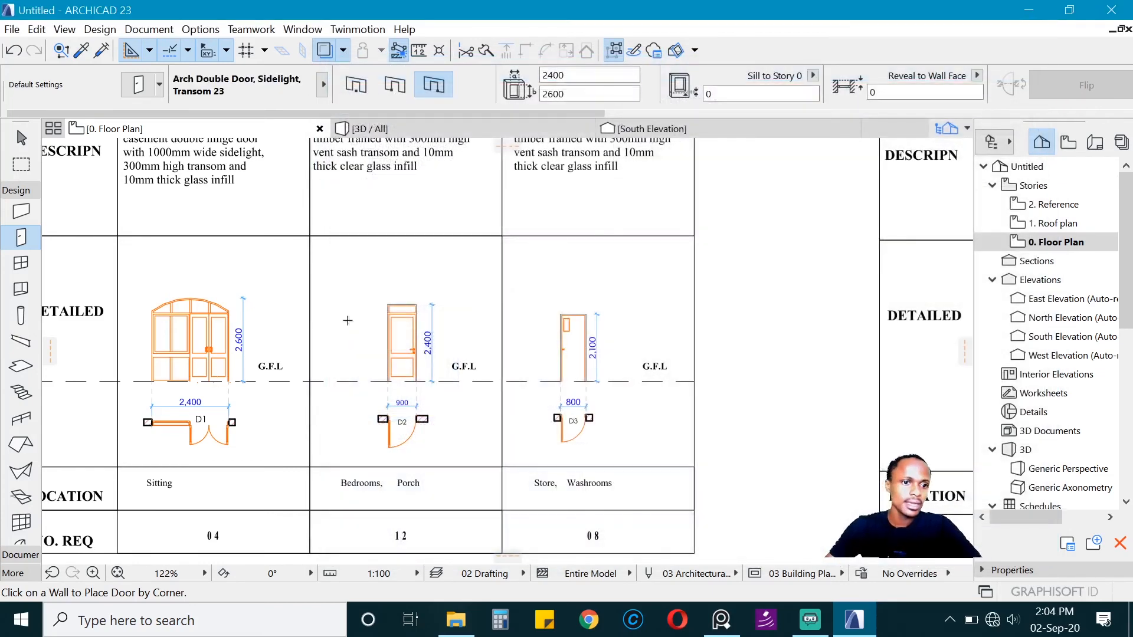
# Step: Place the arch double door by its centerpoint in the wall between Sitting and Entrance porch, with the leaves opening toward the porch
pyautogui.scroll(-8, 751, 396)
pyautogui.scroll(10, 501, 386)
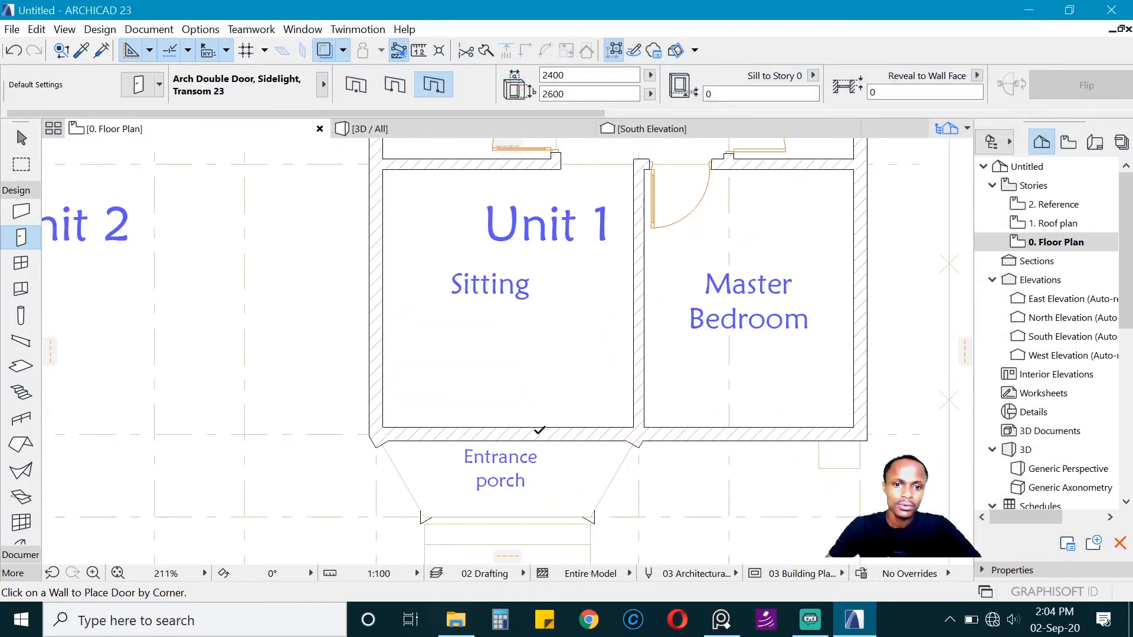
pyautogui.click(356, 84)
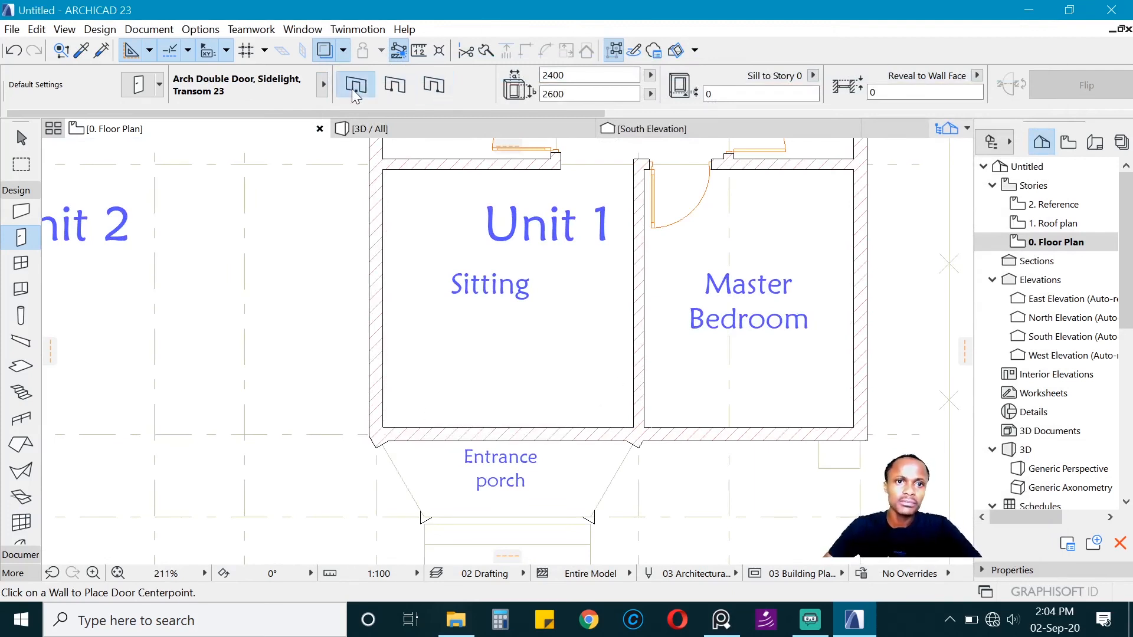
pyautogui.click(507, 453)
pyautogui.scroll(-5, 507, 453)
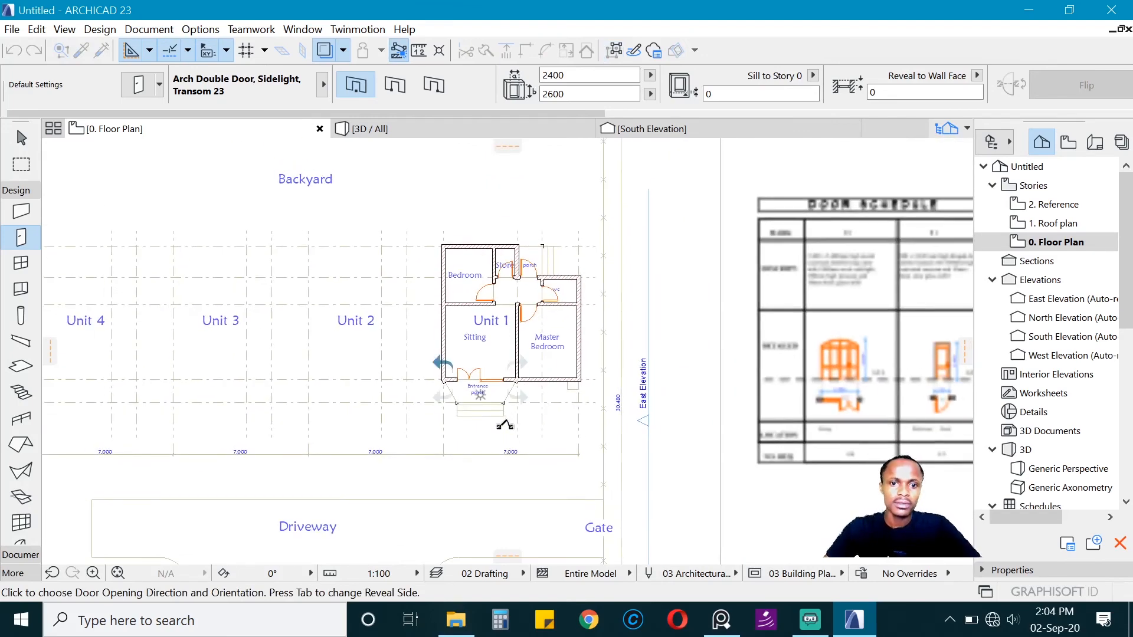
pyautogui.scroll(3, 499, 413)
pyautogui.click(500, 413)
pyautogui.scroll(-4, 165, 383)
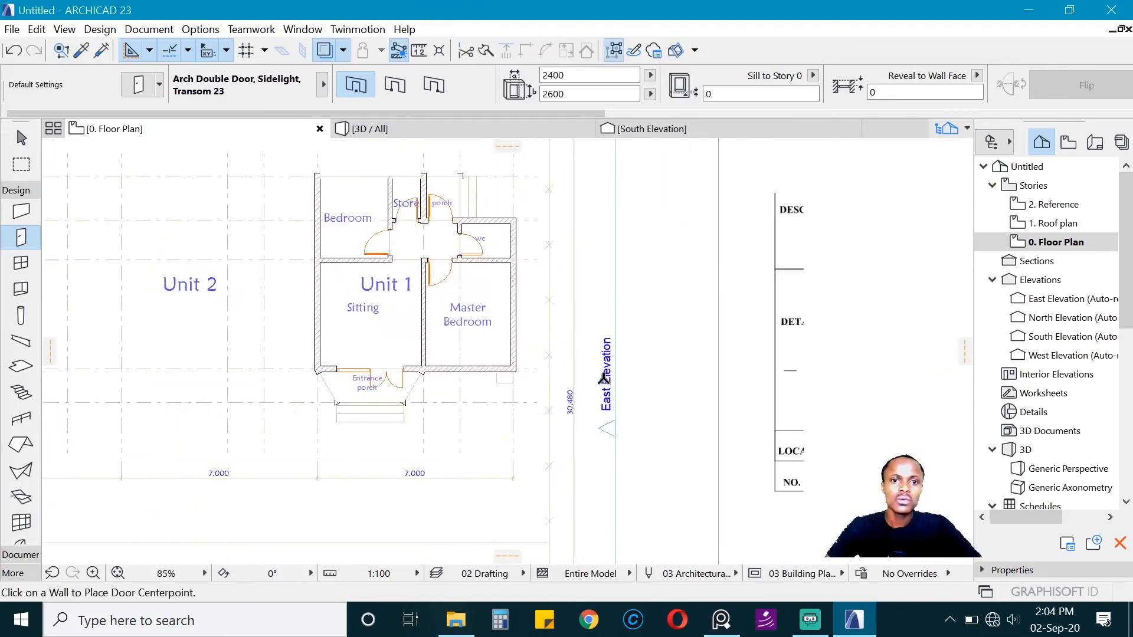
# Step: Enclose Unit 1 in a marquee and show only that area in 3D to inspect the entrance door
pyautogui.click(24, 166)
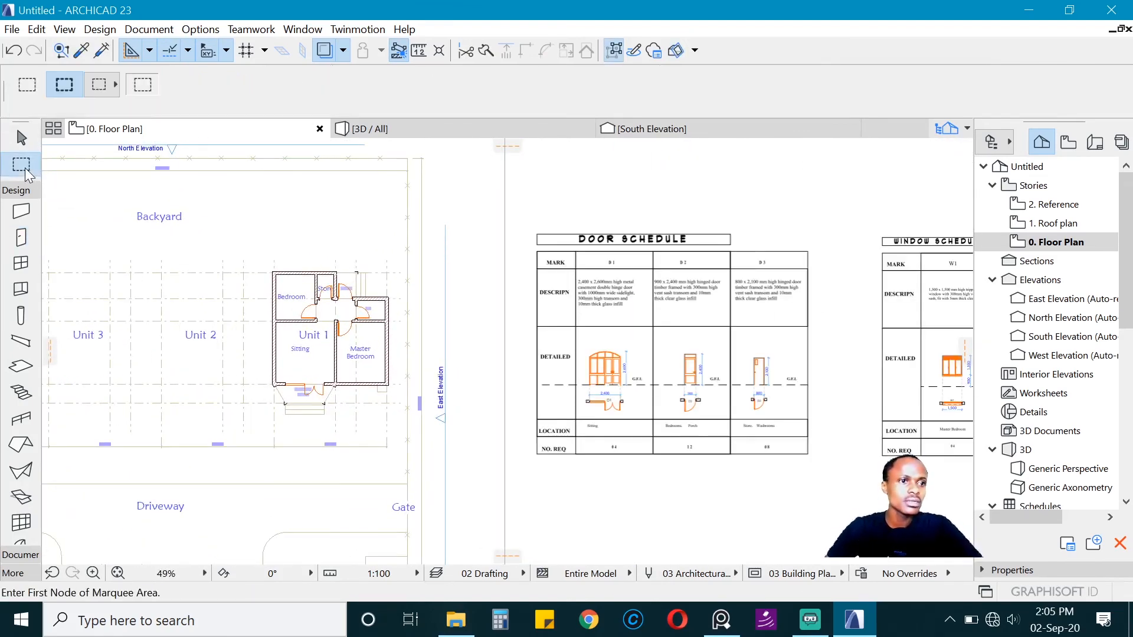
pyautogui.click(347, 219)
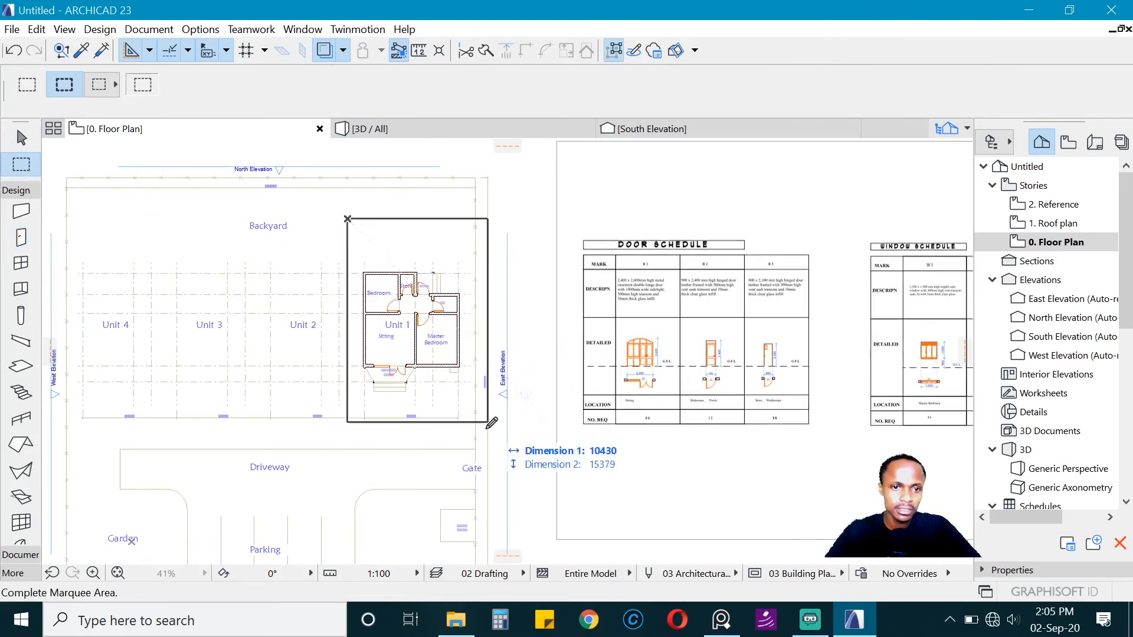
pyautogui.click(512, 477)
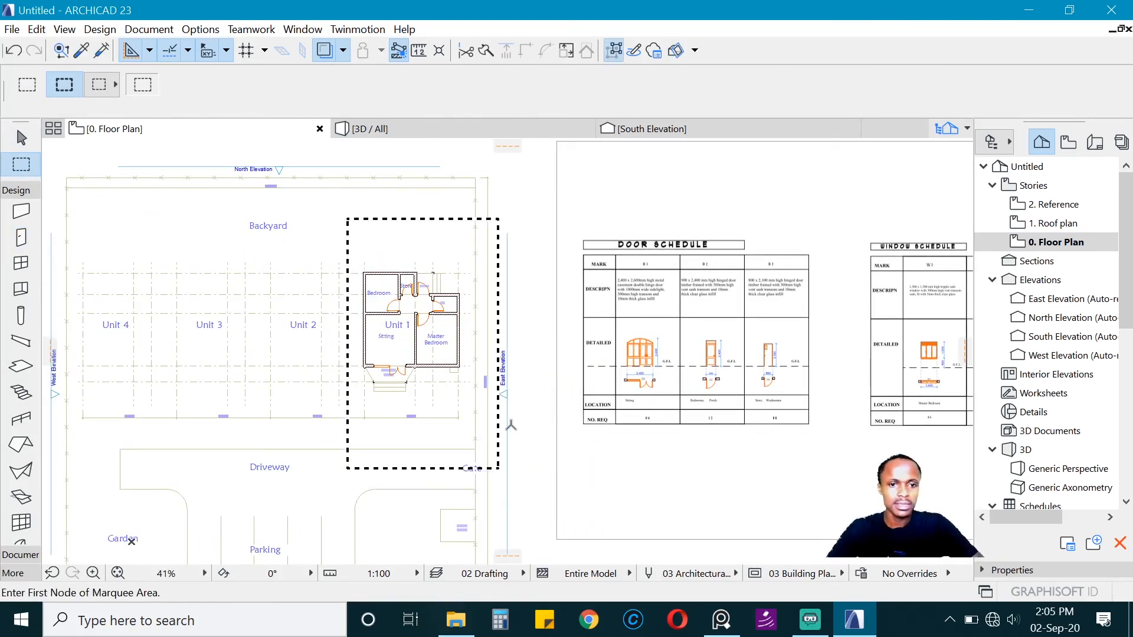
pyautogui.press('F5')
pyautogui.scroll(5, 701, 392)
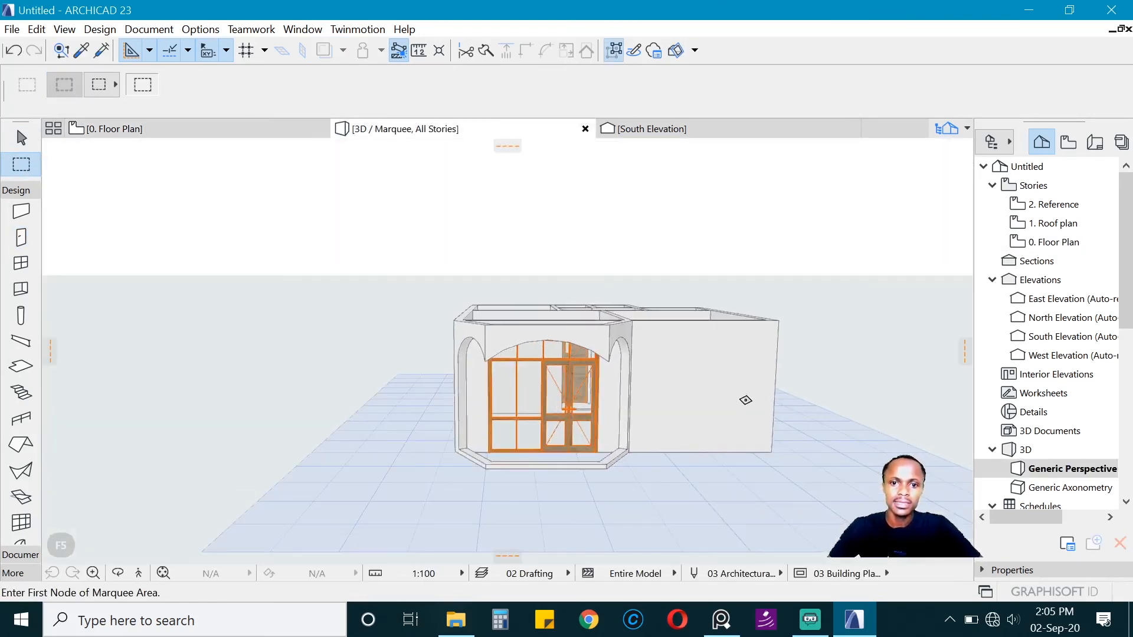
pyautogui.press('o')
pyautogui.moveTo(771, 358); pyautogui.dragTo(502, 279)
pyautogui.press('Escape')
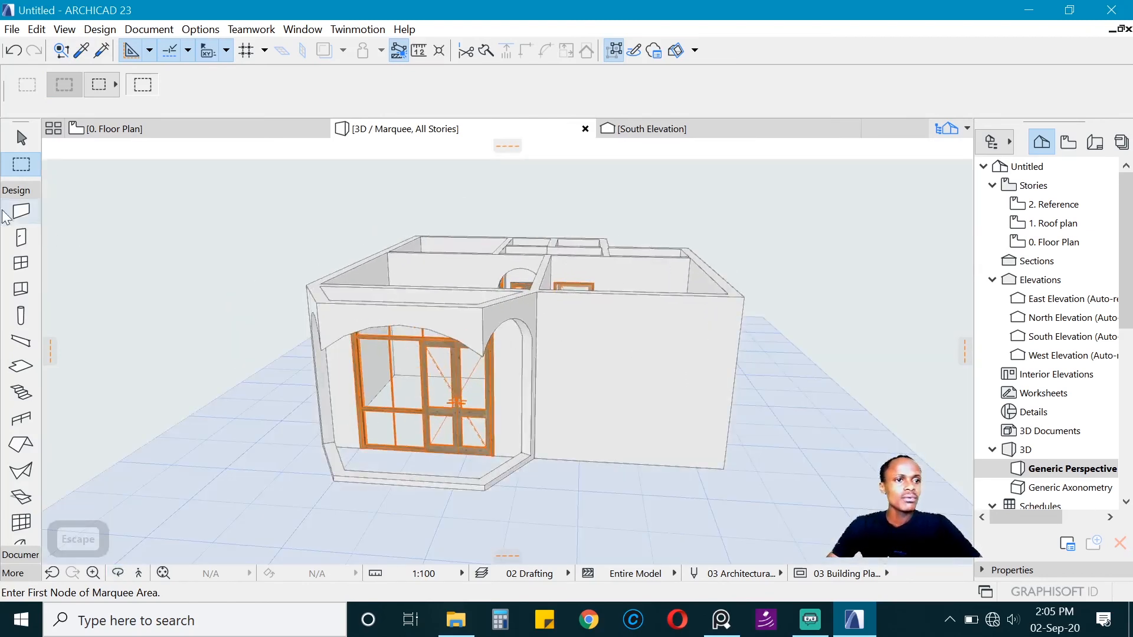
# Step: Select all doors and door openings in the 3D view and set their sill height to Story 0 to 0
pyautogui.click(21, 237)
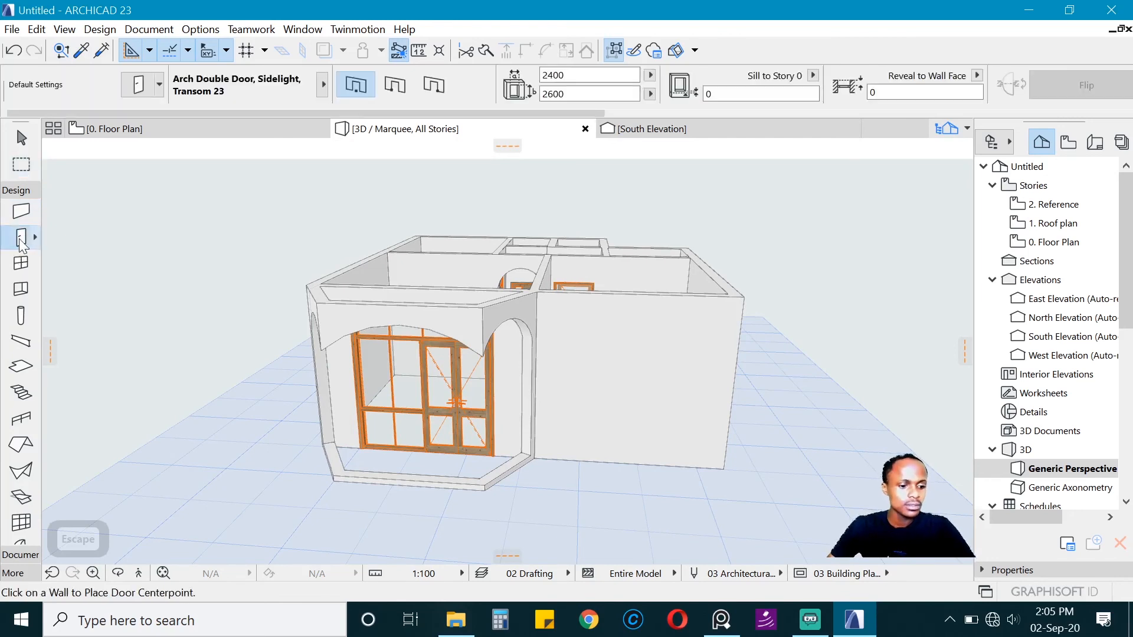
pyautogui.hotkey('ctrl', 'a')
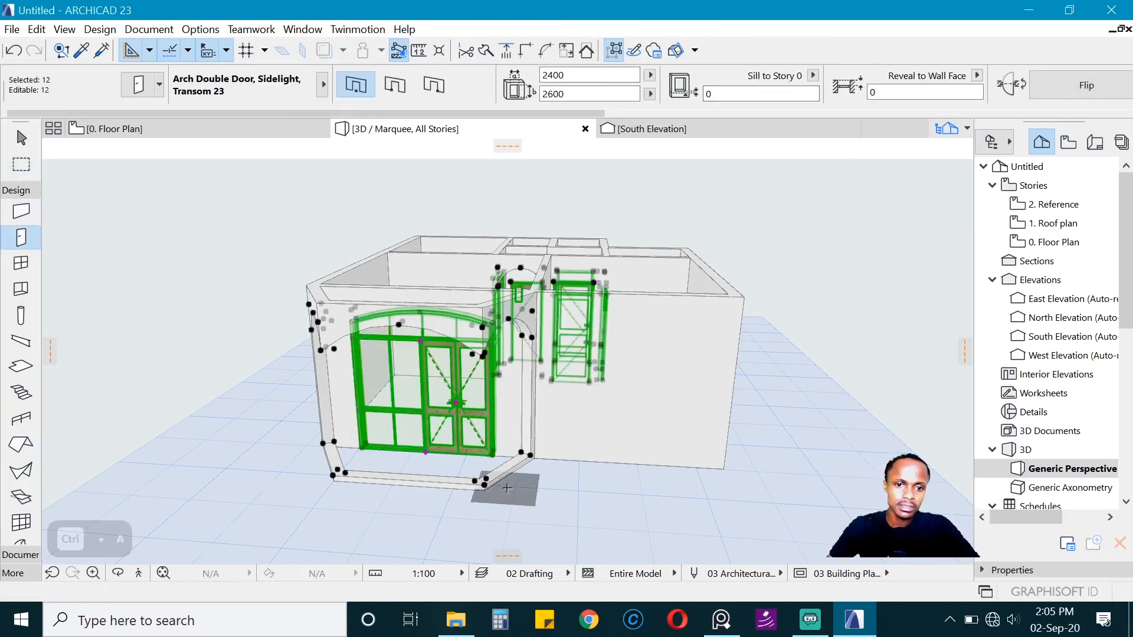
pyautogui.keyDown('shift'); pyautogui.click(531, 469); pyautogui.keyUp('shift')
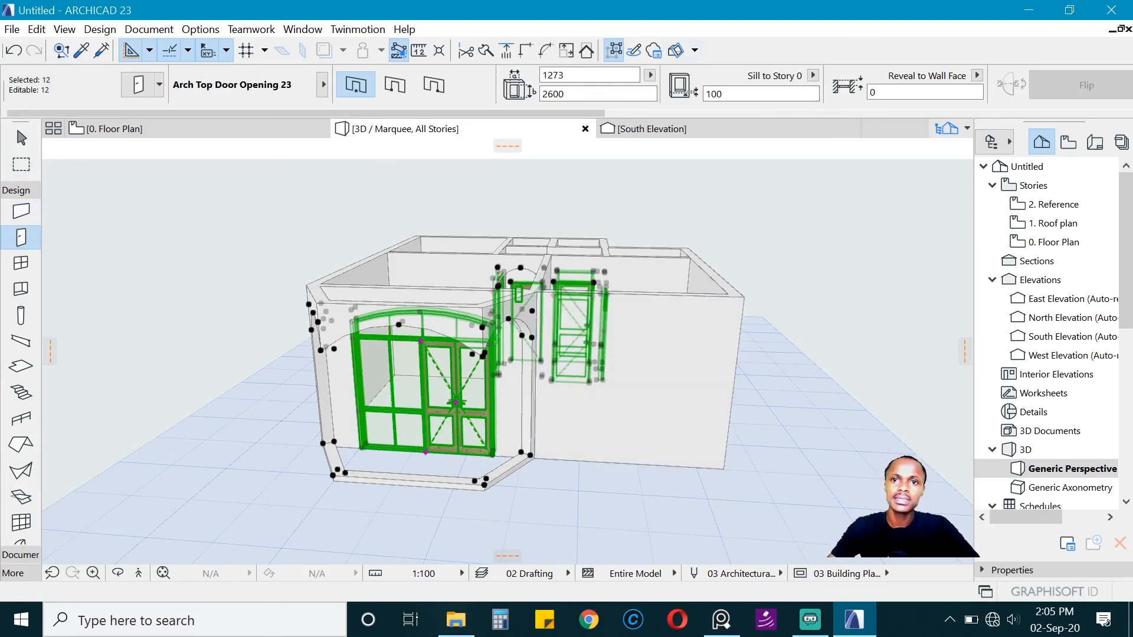
pyautogui.write('0')
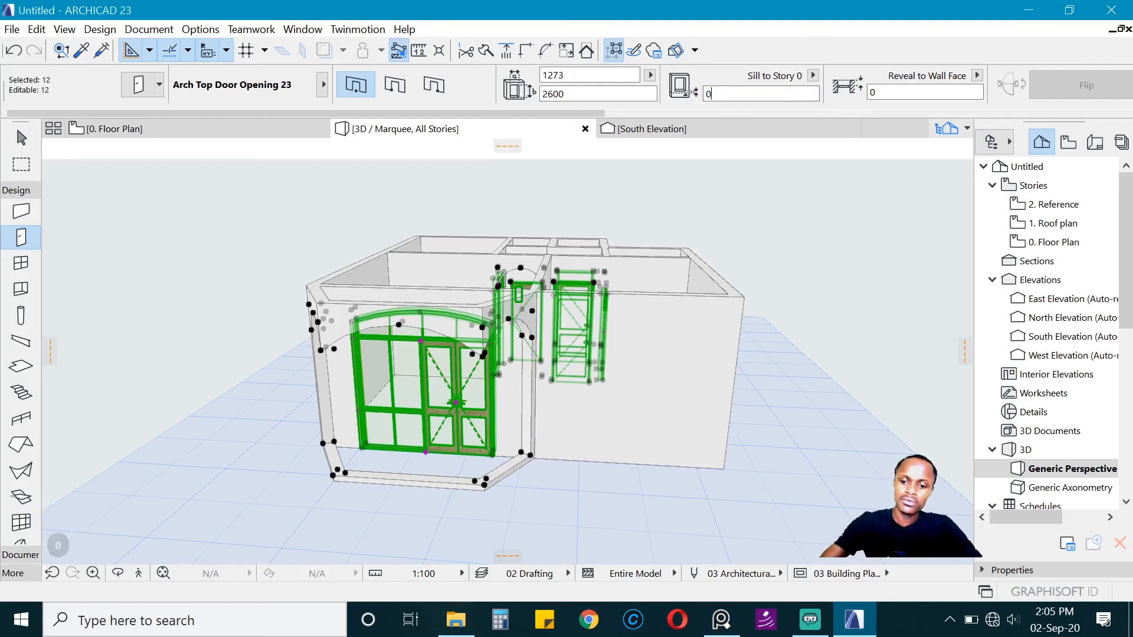
pyautogui.press('Return')
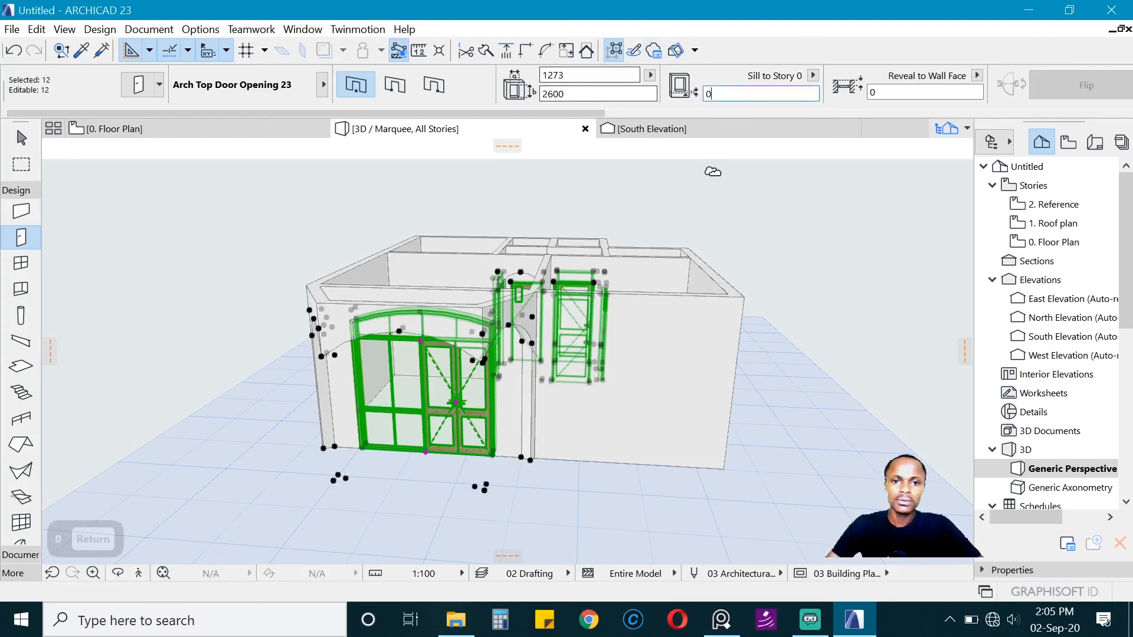
pyautogui.press('Escape')
# Step: For all doors and door openings, override Model View Options for the door's 3D projections and disable Opening Line
pyautogui.keyDown('shift'); pyautogui.moveTo(682, 255); pyautogui.dragTo(588, 269, button='middle'); pyautogui.keyUp('shift')
pyautogui.scroll(-2, 657, 198)
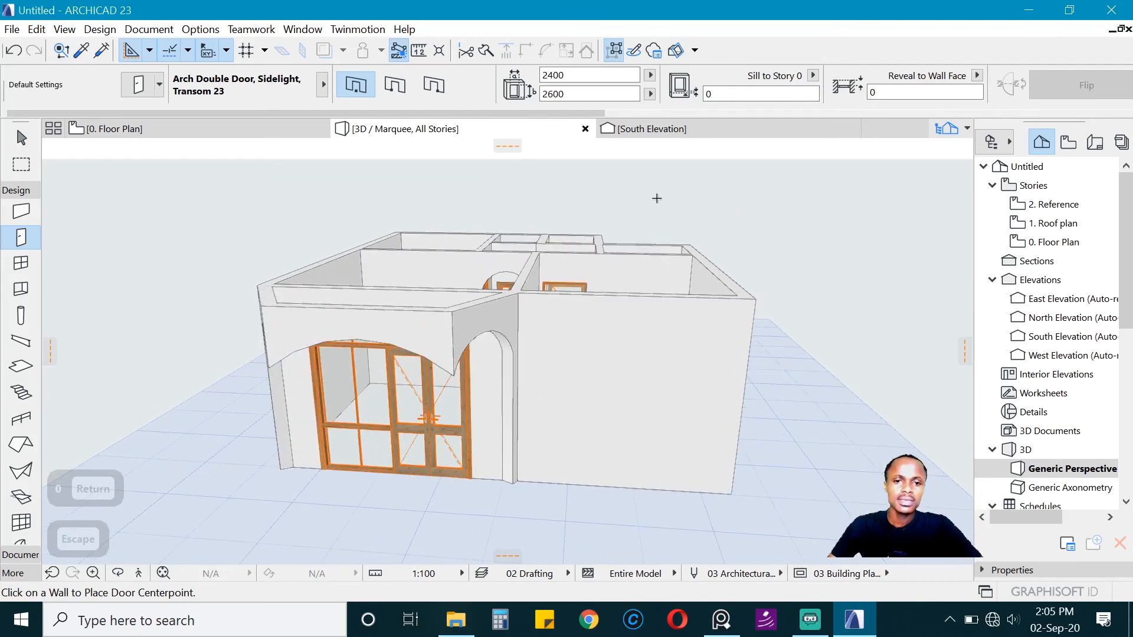
pyautogui.keyDown('shift'); pyautogui.moveTo(584, 200); pyautogui.dragTo(487, 303, button='middle'); pyautogui.keyUp('shift')
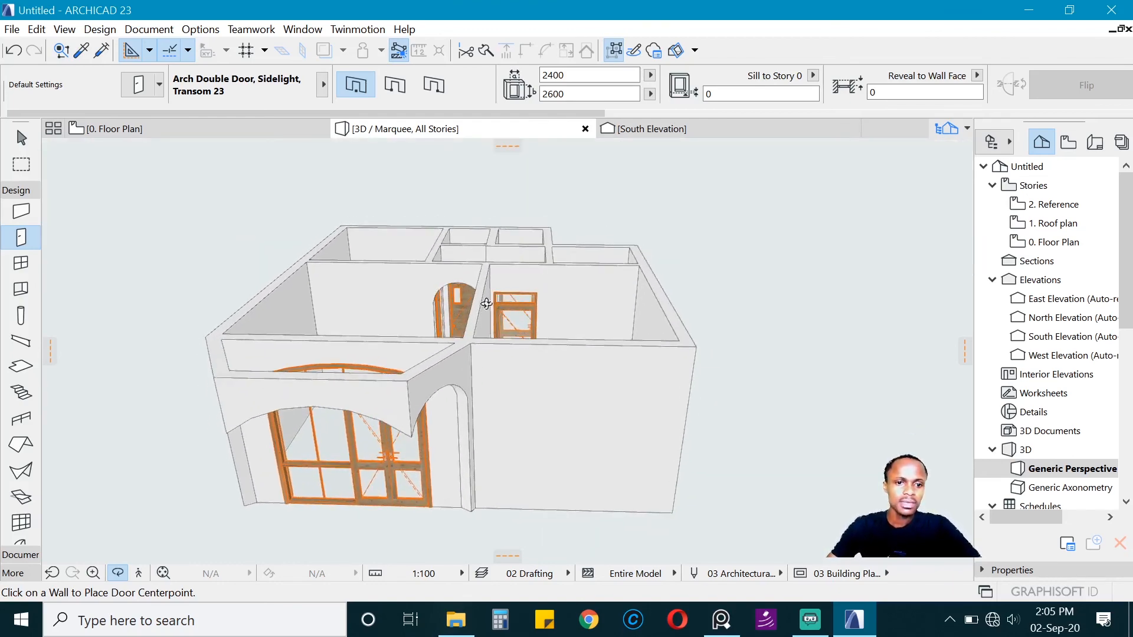
pyautogui.keyDown('shift'); pyautogui.moveTo(368, 468); pyautogui.dragTo(372, 469, button='middle'); pyautogui.keyUp('shift')
pyautogui.press('Escape')
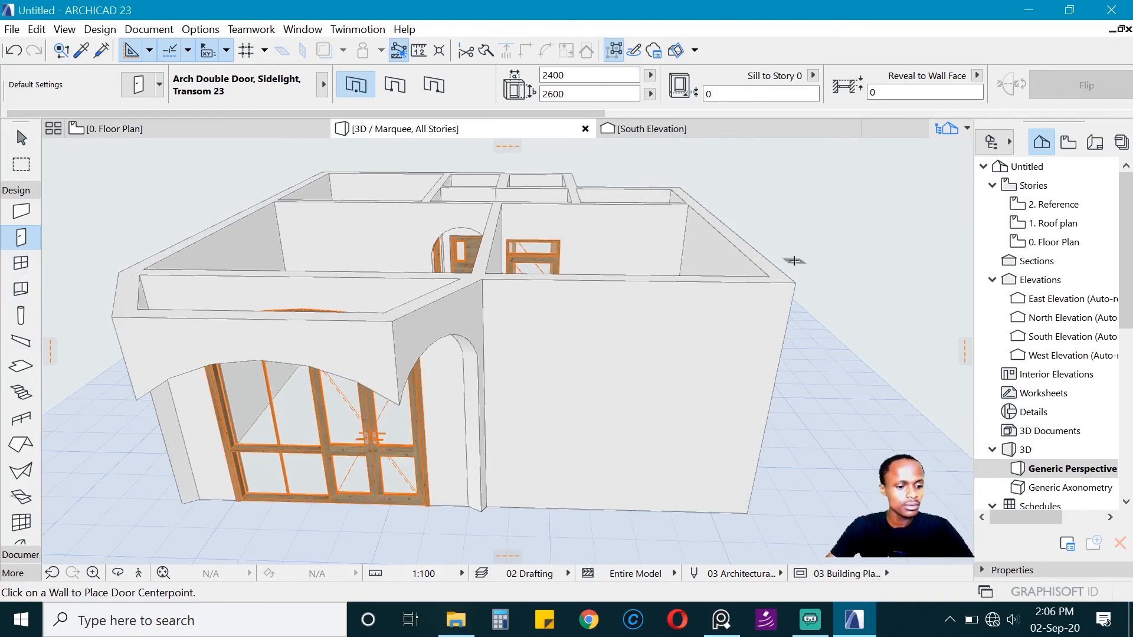
pyautogui.hotkey('ctrl', 'a')
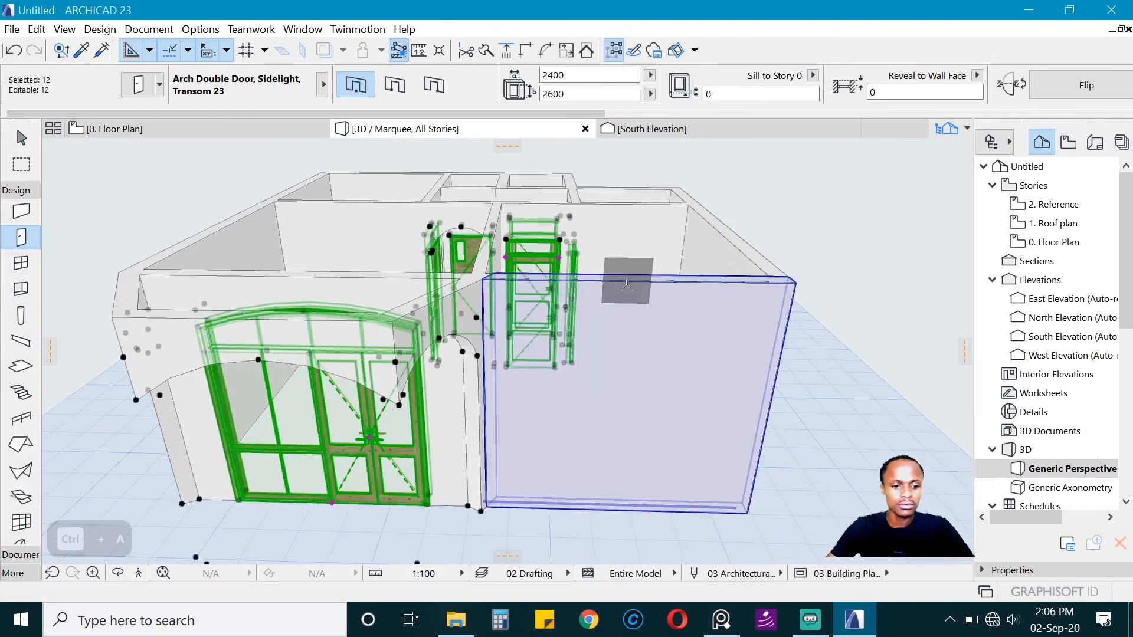
pyautogui.hotkey('ctrl', 't')
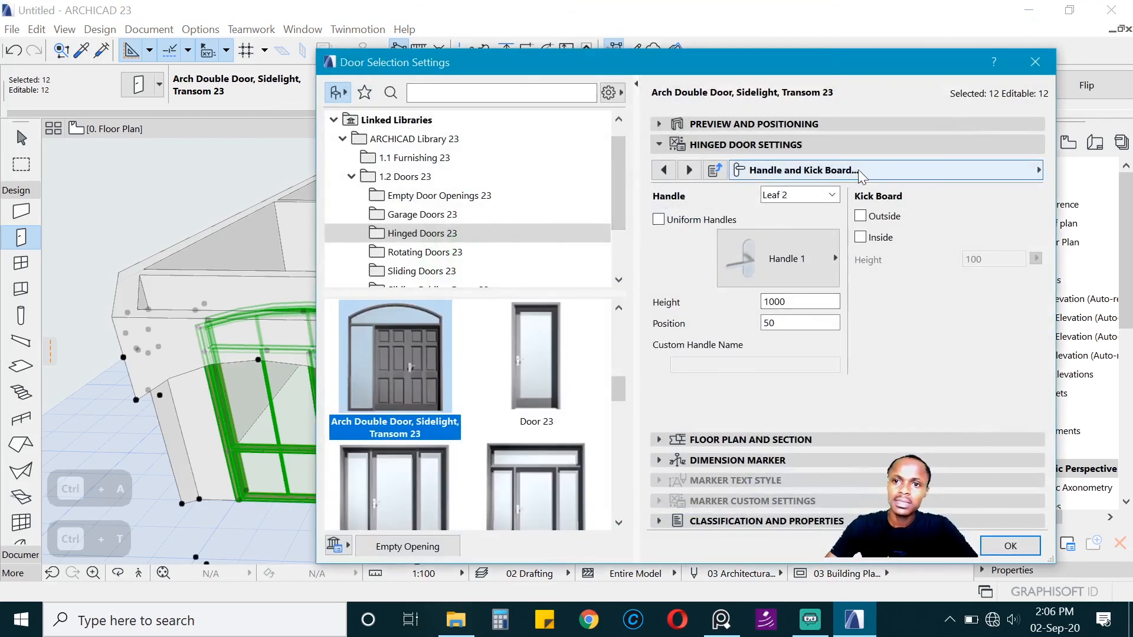
pyautogui.click(861, 176)
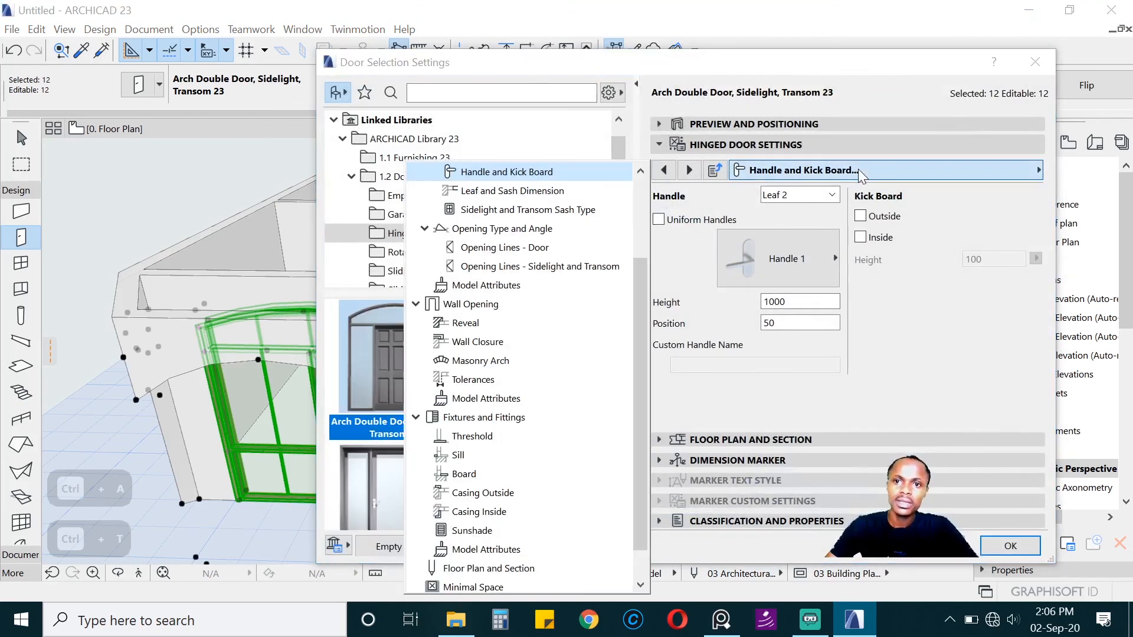
pyautogui.click(516, 251)
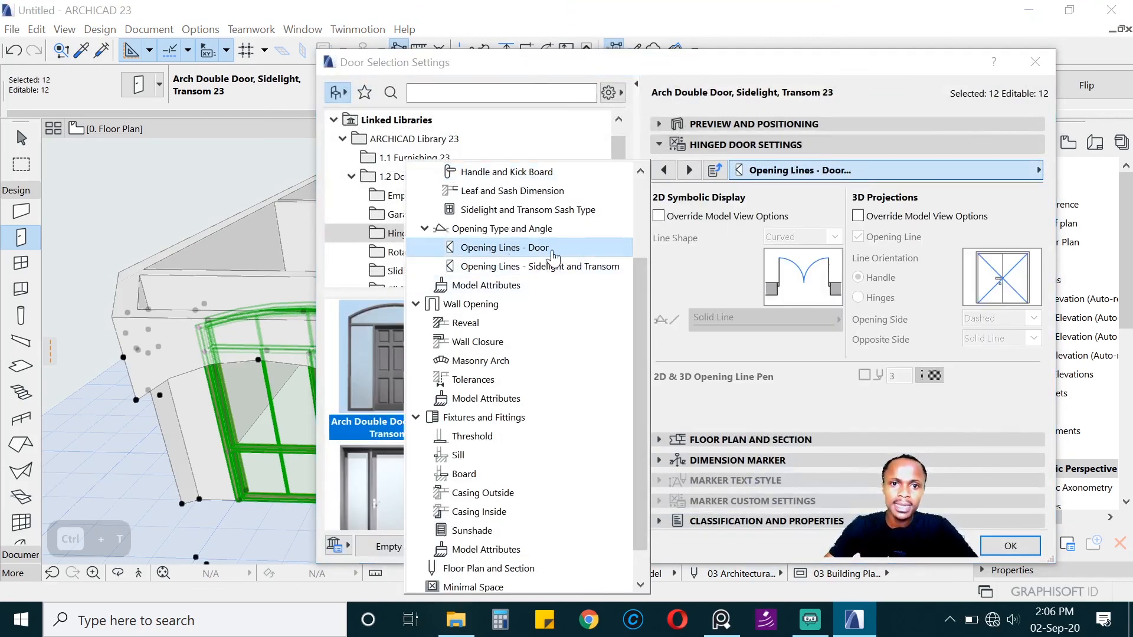
pyautogui.click(858, 216)
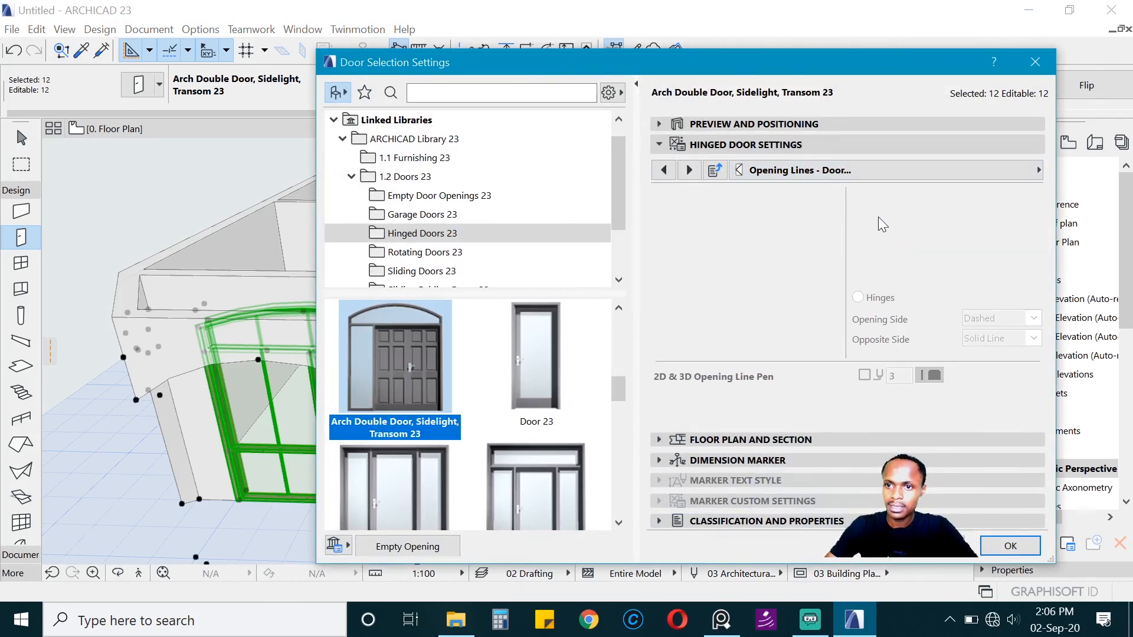
pyautogui.click(858, 238)
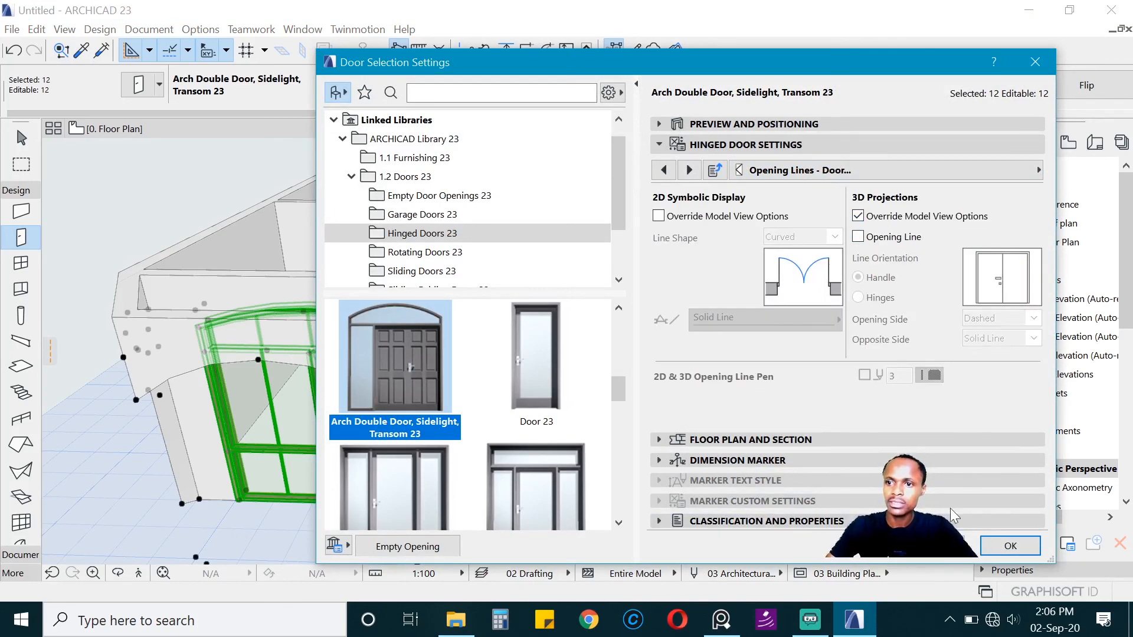
pyautogui.click(1010, 545)
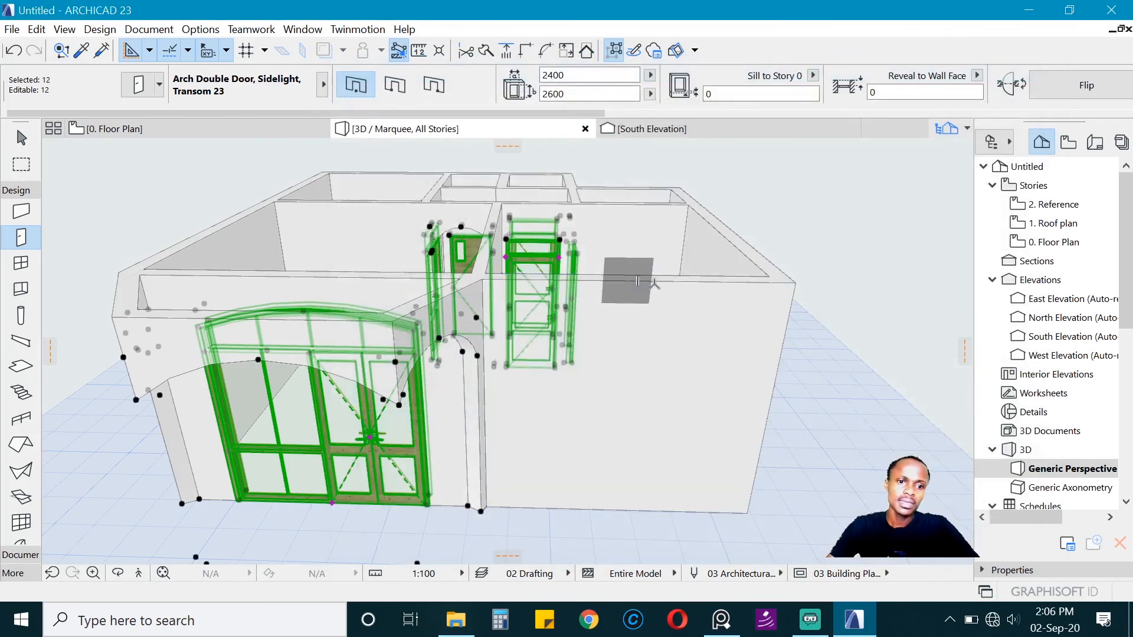
pyautogui.press('Escape')
# Step: Inspect the arched entrance double door in 3D from close up and from both sides of the porch
pyautogui.scroll(-4, 608, 321)
pyautogui.press('o')
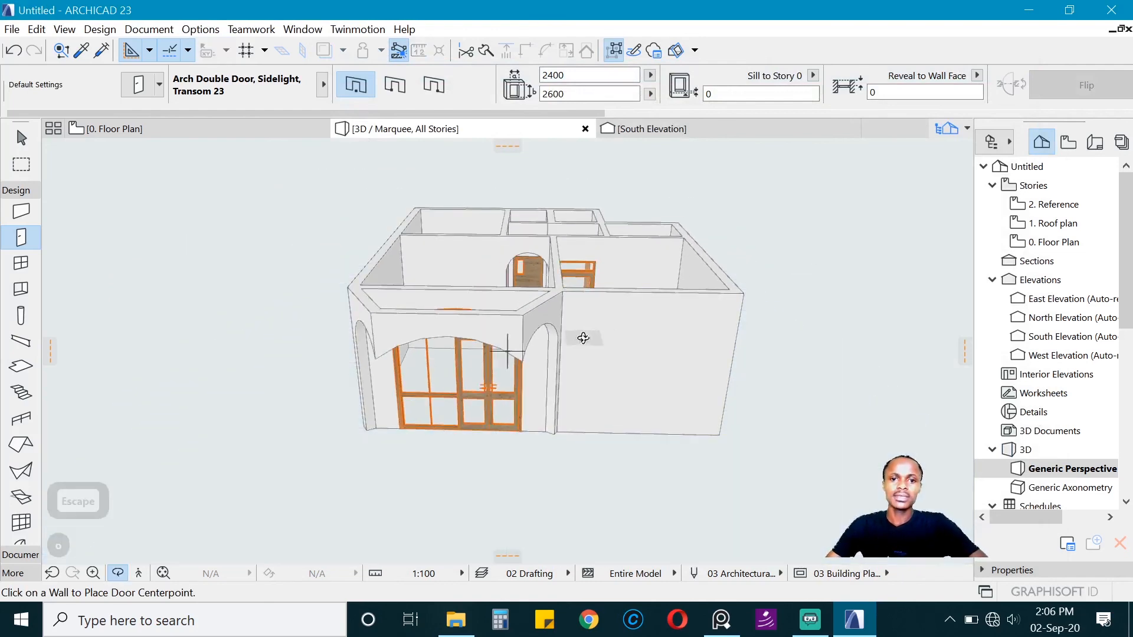
pyautogui.moveTo(583, 338); pyautogui.dragTo(537, 418)
pyautogui.scroll(2, 488, 432)
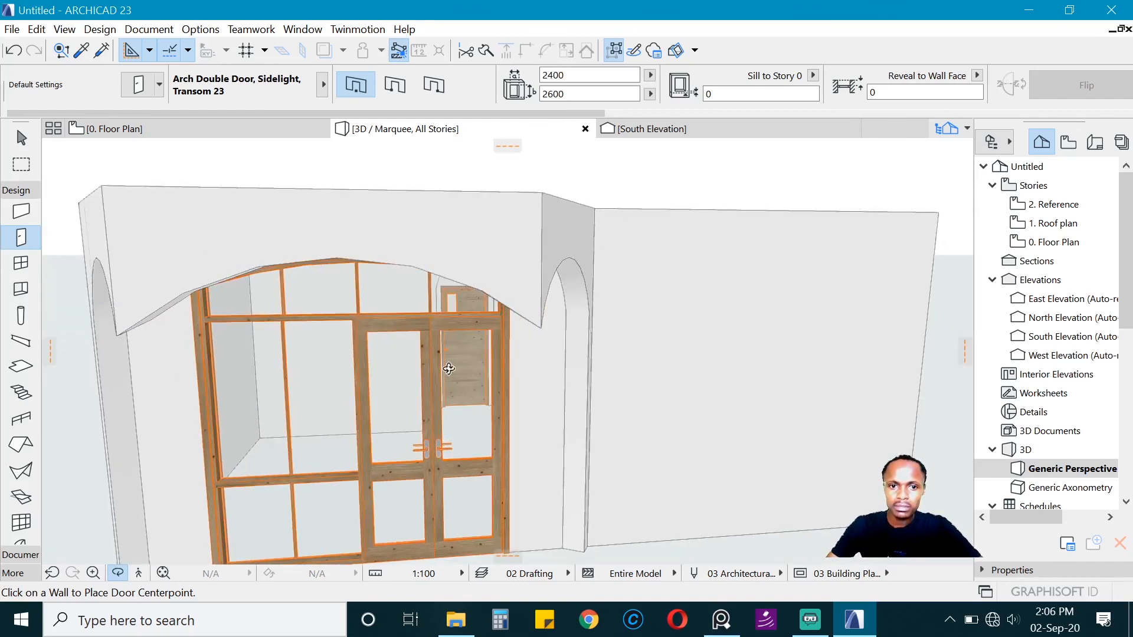
pyautogui.scroll(-2, 450, 407)
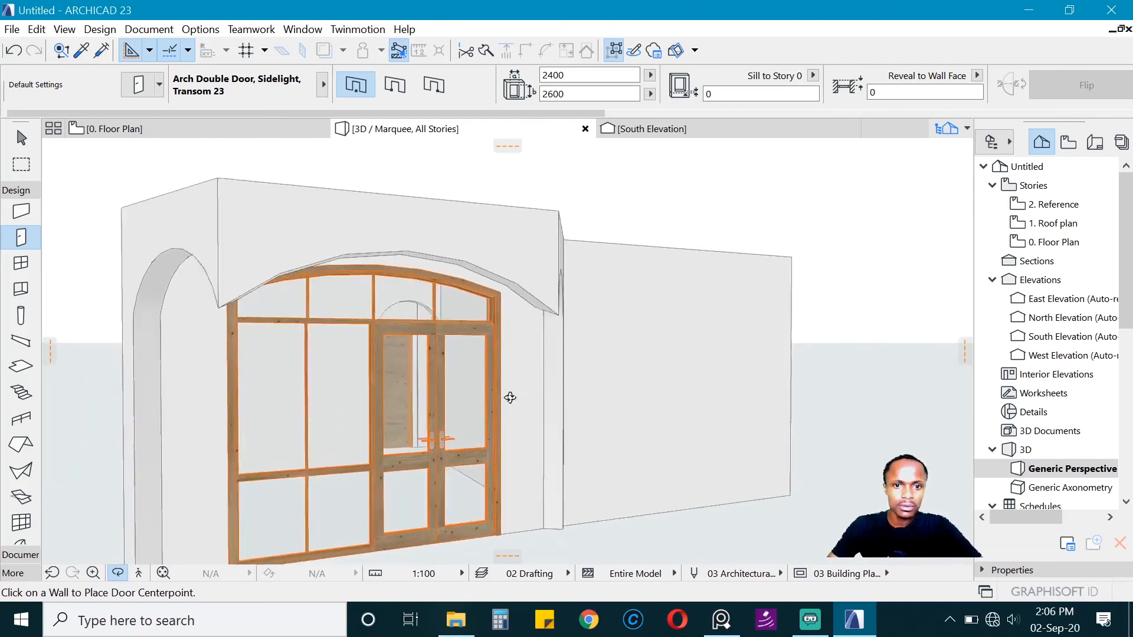